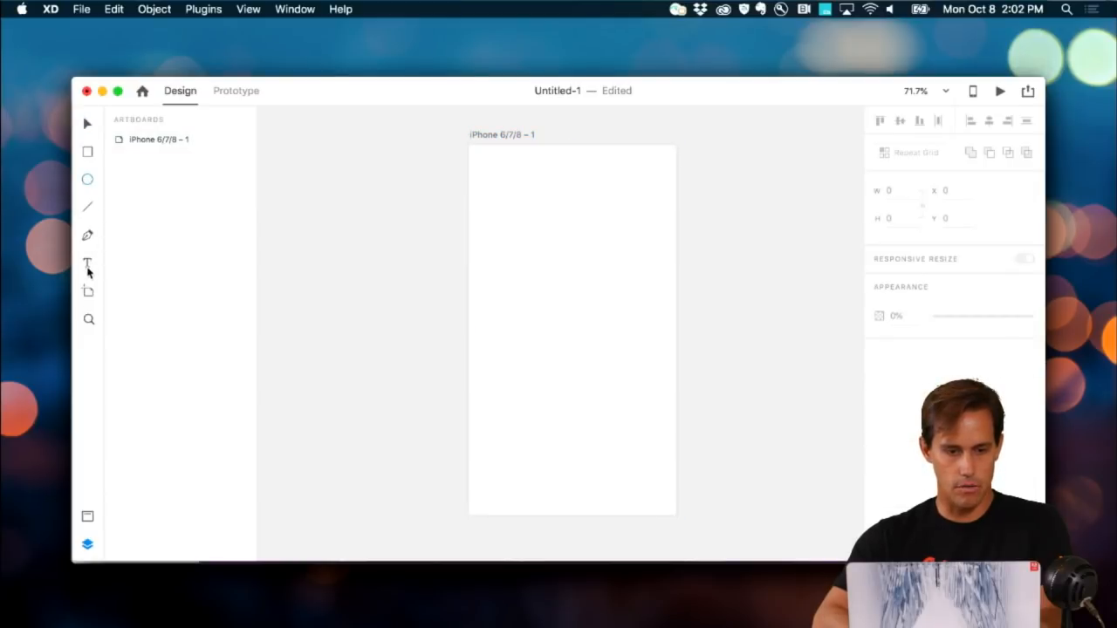
Step: Draw a large and a small circle, centre them, and subtract the small one from the large
drag(501, 217, 590, 295)
drag(522, 244, 563, 274)
drag(595, 313, 539, 269)
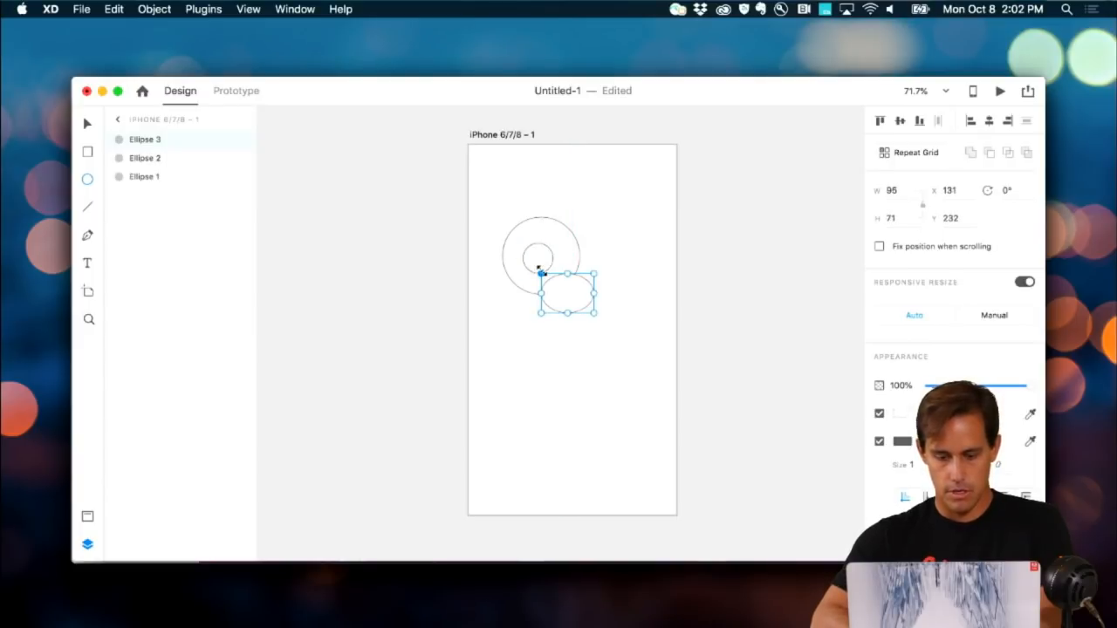
key(super+z)
drag(607, 312, 537, 259)
click(900, 121)
click(989, 120)
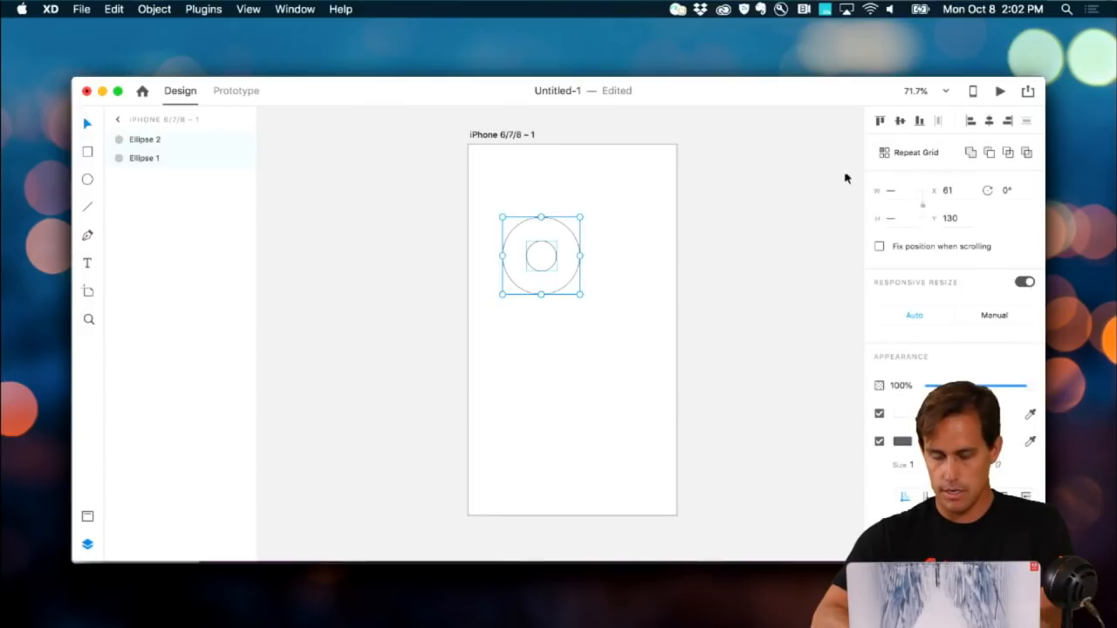
click(989, 153)
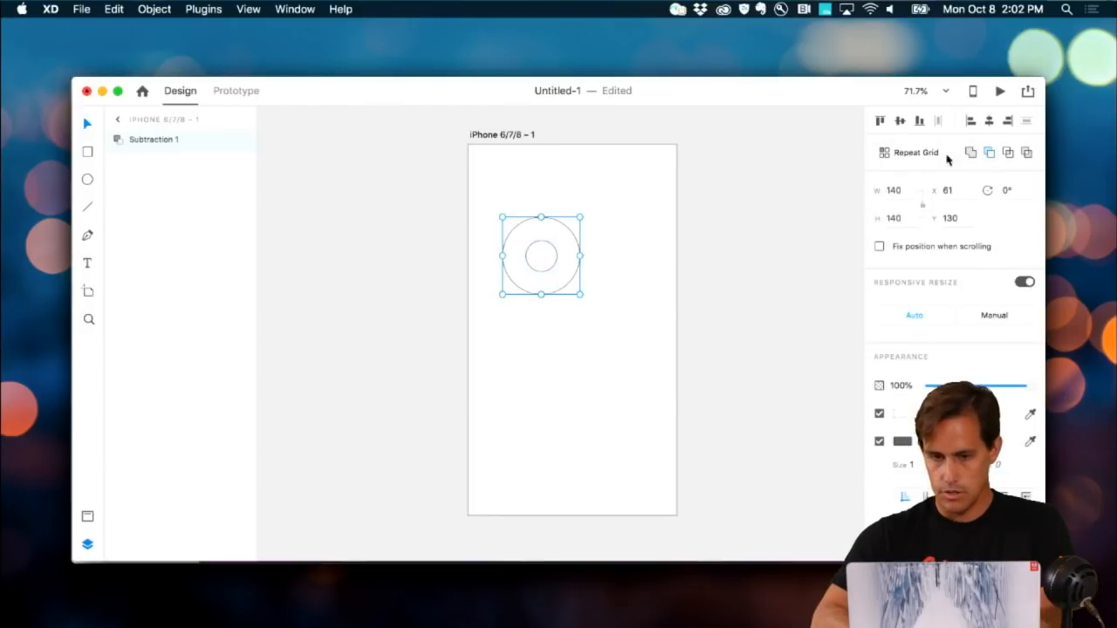
Step: Pull the outer circle's bottom anchor down into a sharp teardrop point and reposition the pin
double_click(560, 292)
double_click(552, 292)
drag(541, 296, 541, 321)
double_click(541, 320)
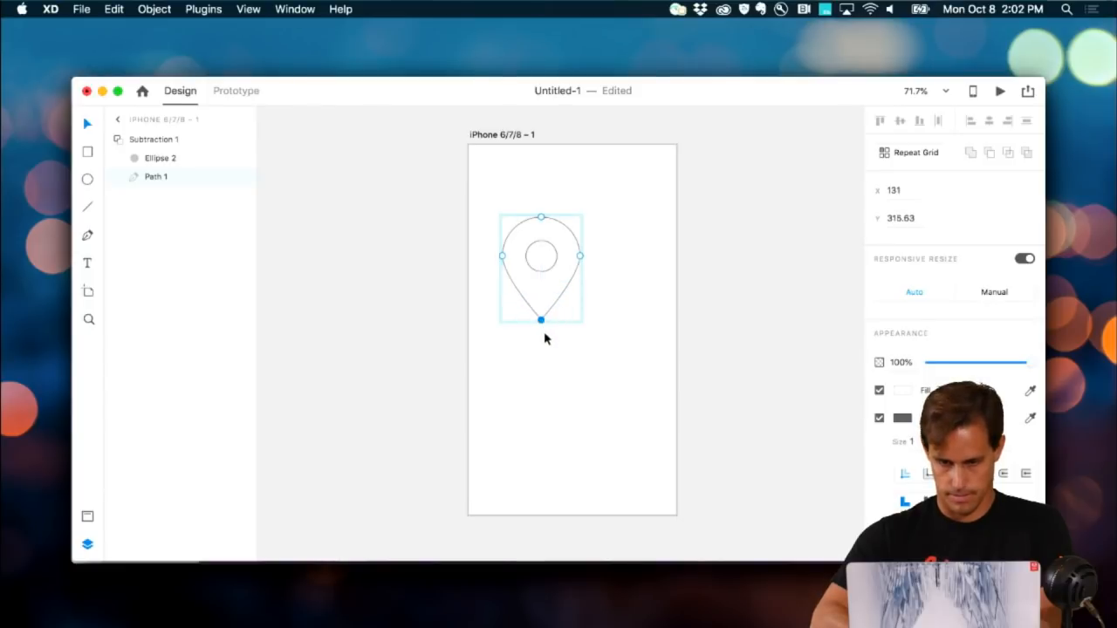
click(551, 344)
drag(543, 276, 574, 311)
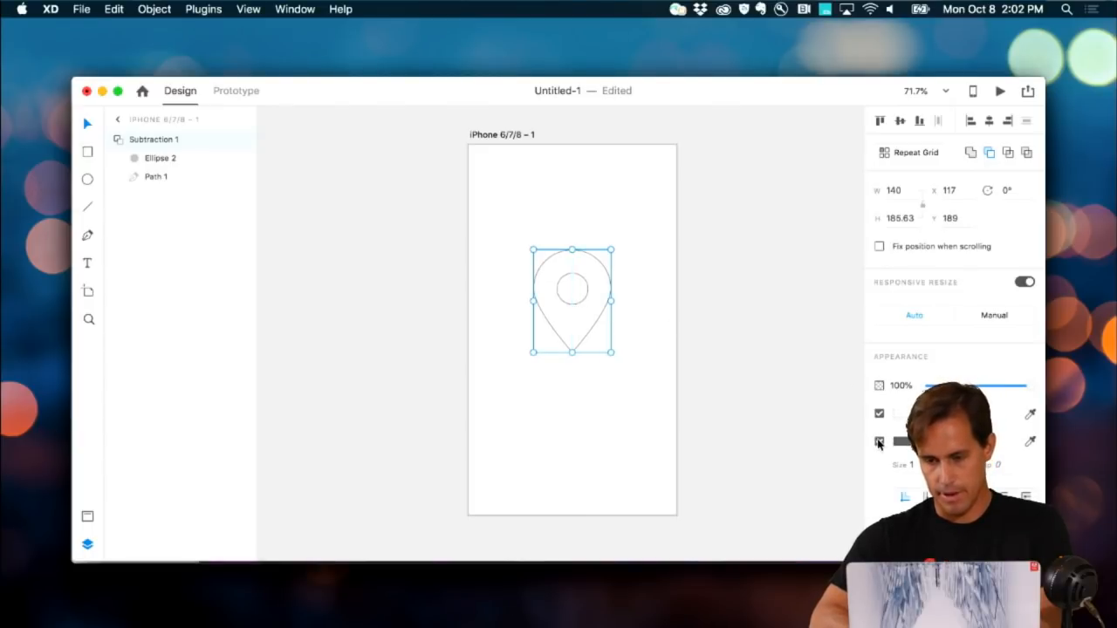
Step: Remove the pin's border, change its fill from pink to solid blue, and move it down to Y 241
click(878, 443)
click(901, 413)
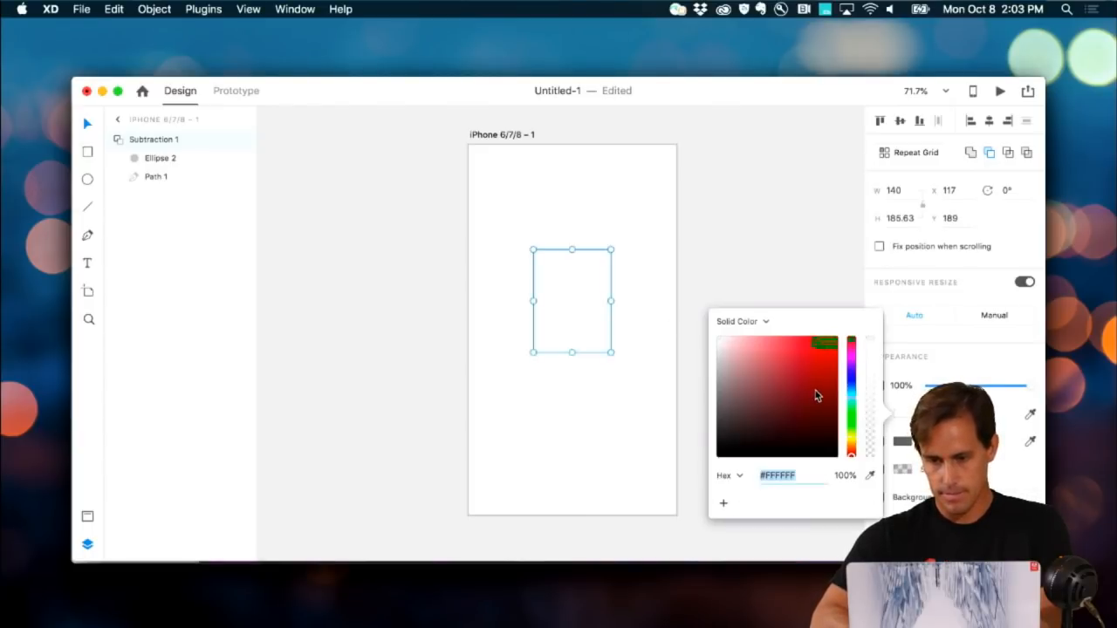
click(780, 374)
click(852, 356)
drag(854, 357, 854, 353)
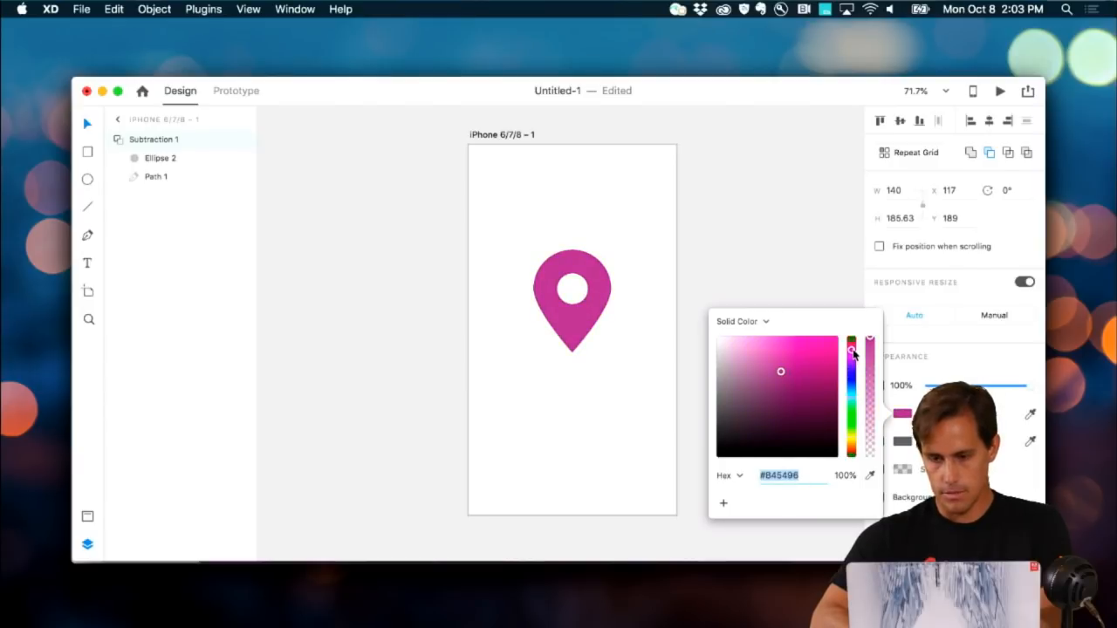
click(821, 349)
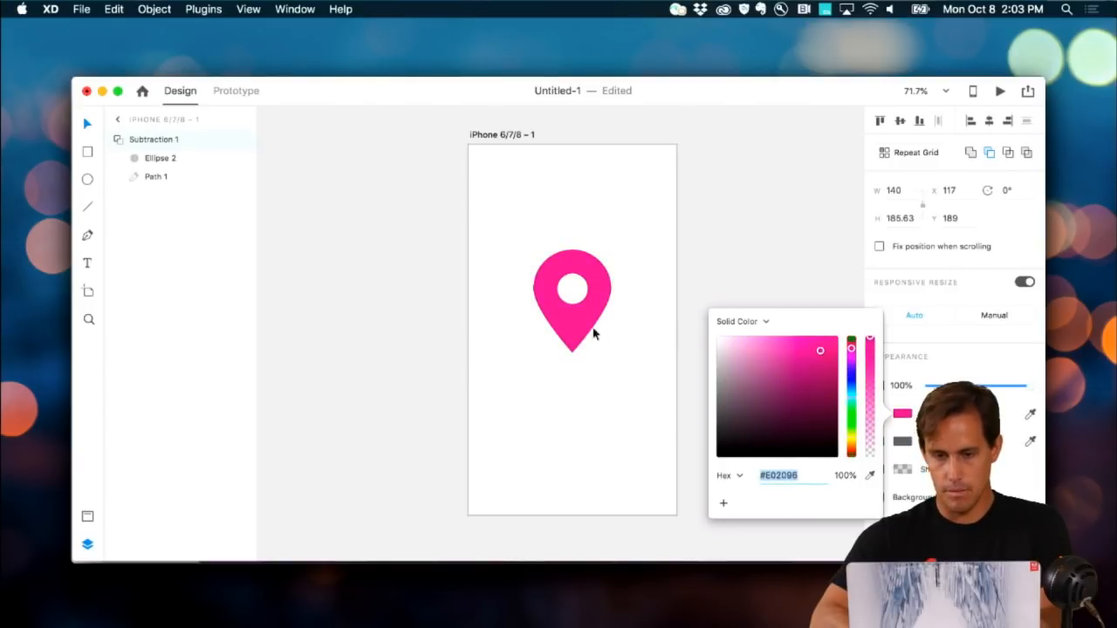
drag(578, 321, 577, 350)
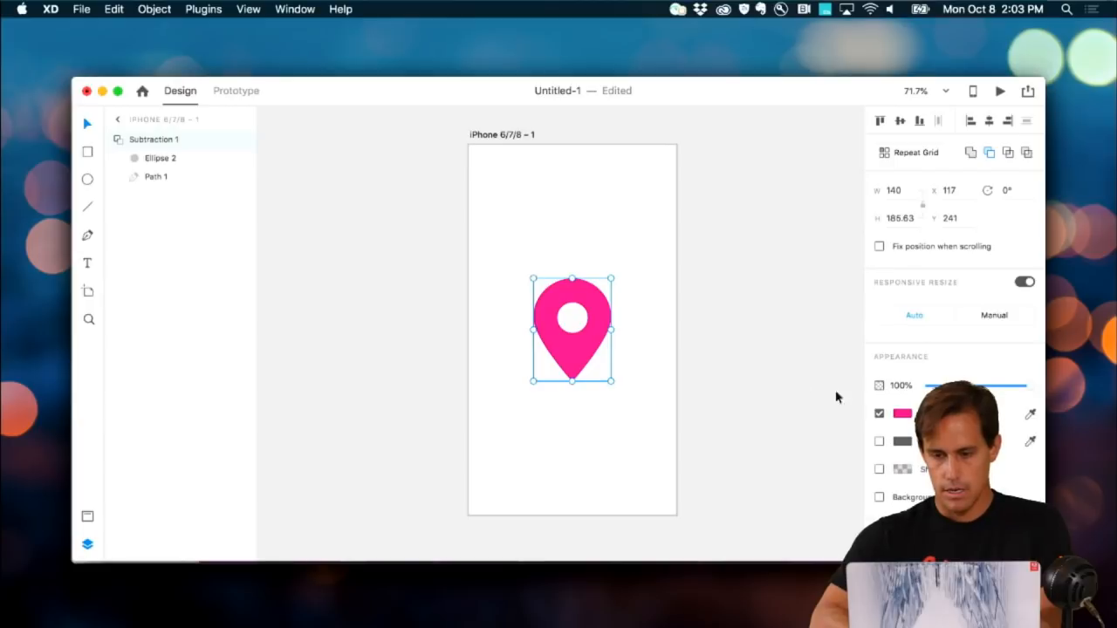
click(903, 416)
drag(852, 390, 852, 382)
click(718, 302)
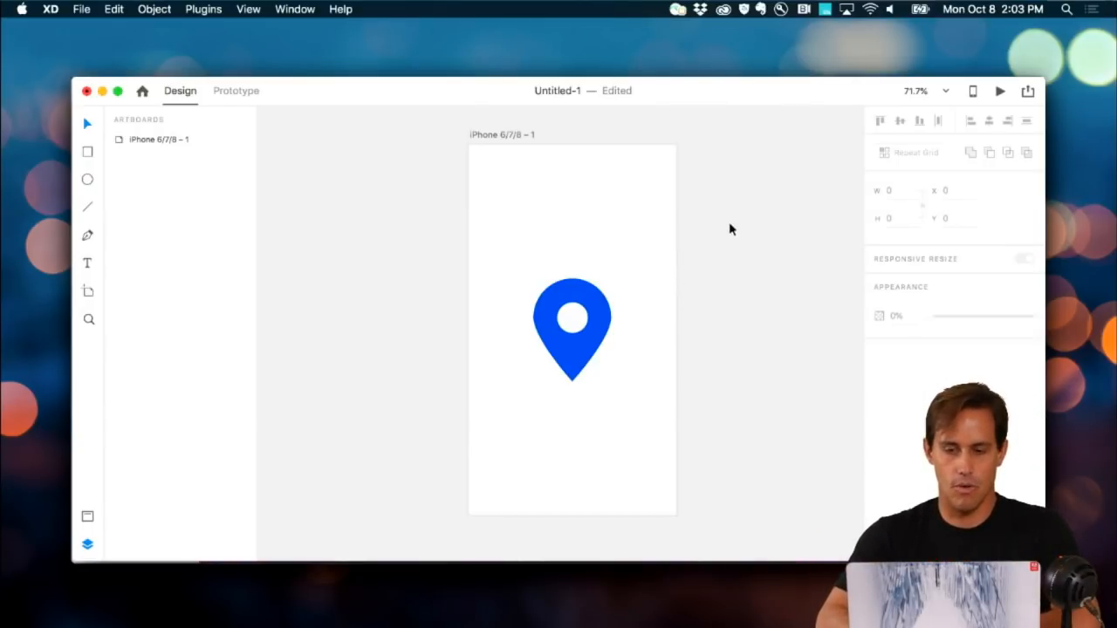
Step: Draw a wide bar across the top with no border, filled with the pin's blue
click(644, 250)
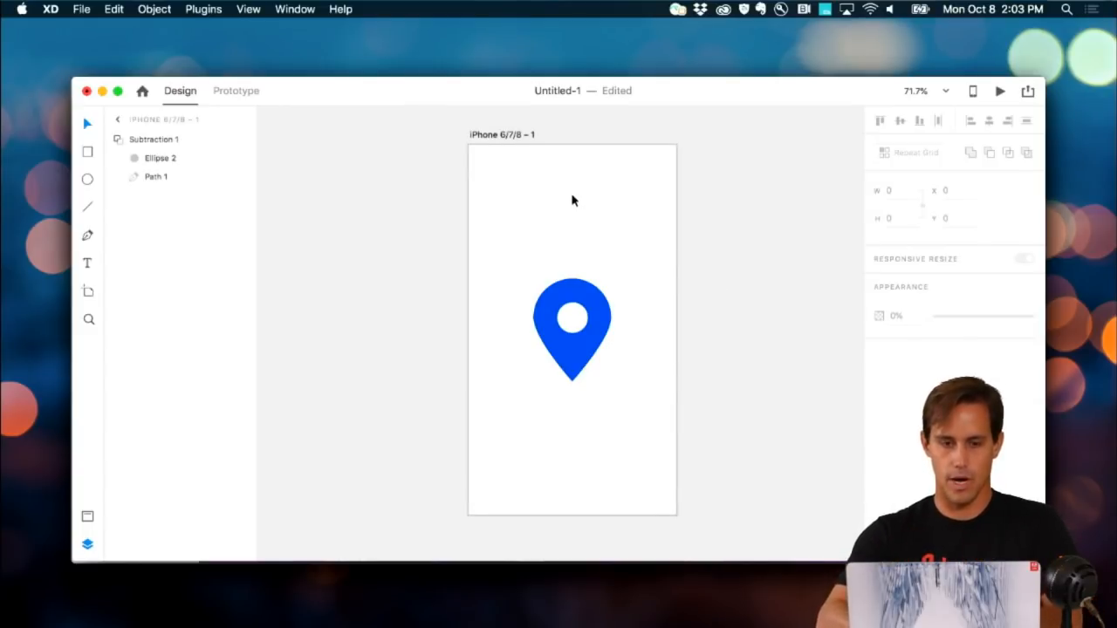
click(87, 152)
mouse_move(475, 157)
mouse_down()
mouse_move(614, 192)
mouse_move(657, 198)
mouse_move(671, 183)
mouse_move(634, 163)
mouse_up()
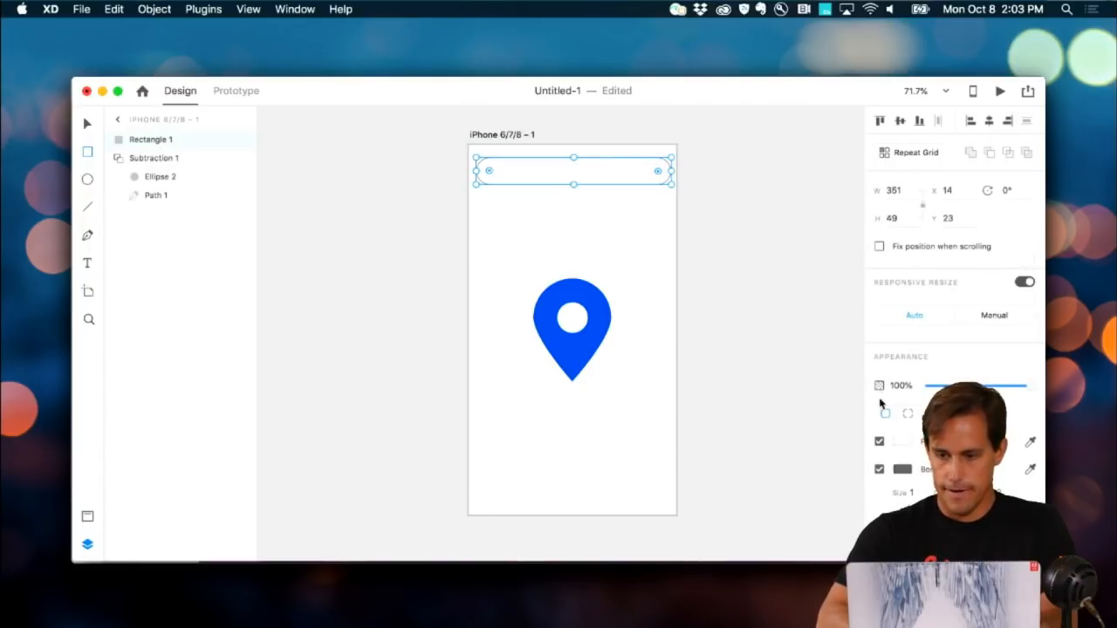
click(879, 469)
click(1031, 445)
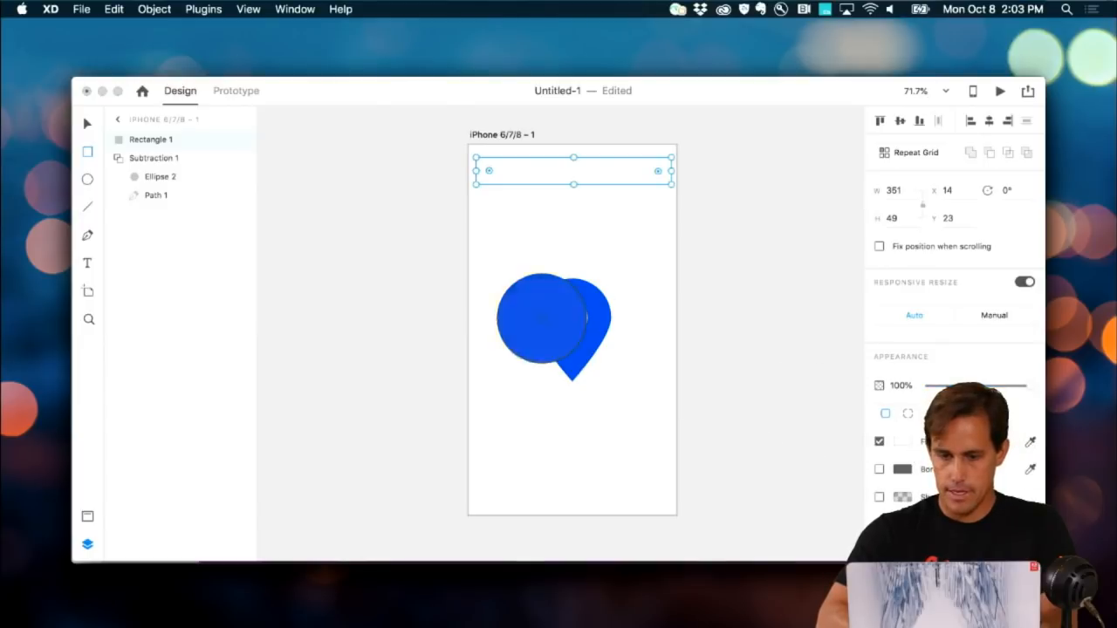
click(563, 347)
Step: Centre the blue bar and Option-drag copies of it to the bottom of the artboard
click(534, 179)
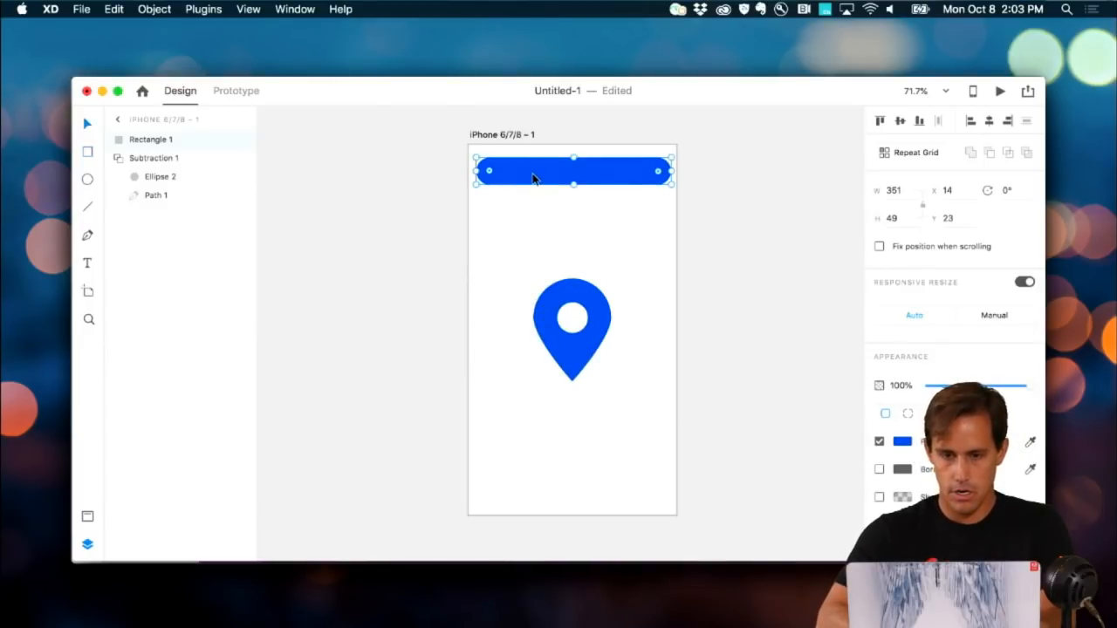
drag(535, 171, 563, 476)
click(421, 463)
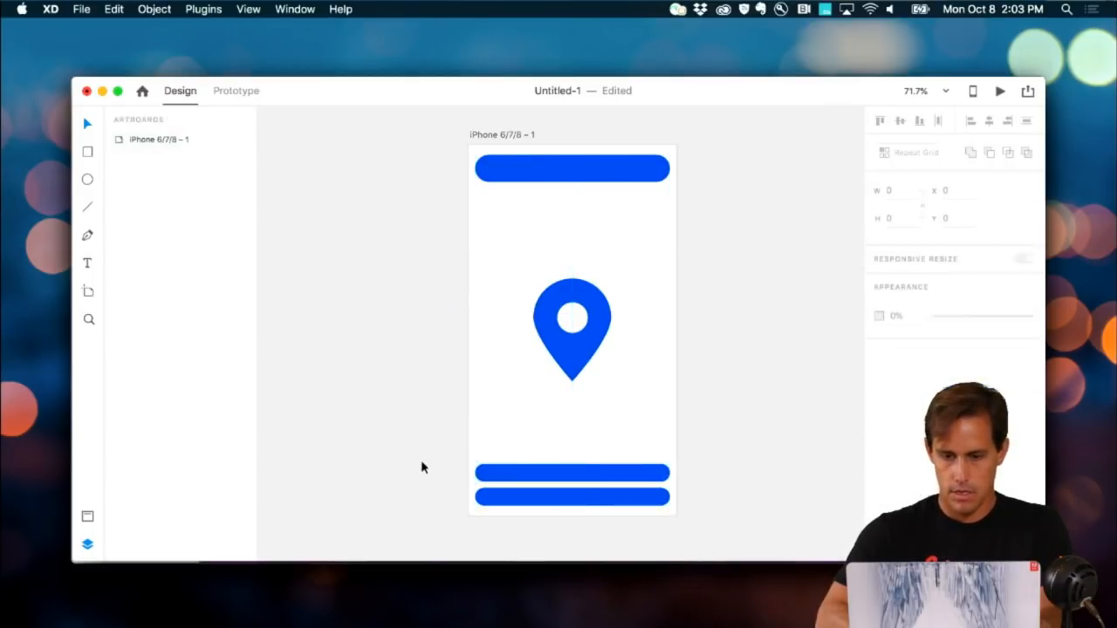
click(563, 340)
Step: Deselect the pin and select the entire iPhone artboard by its title
click(393, 357)
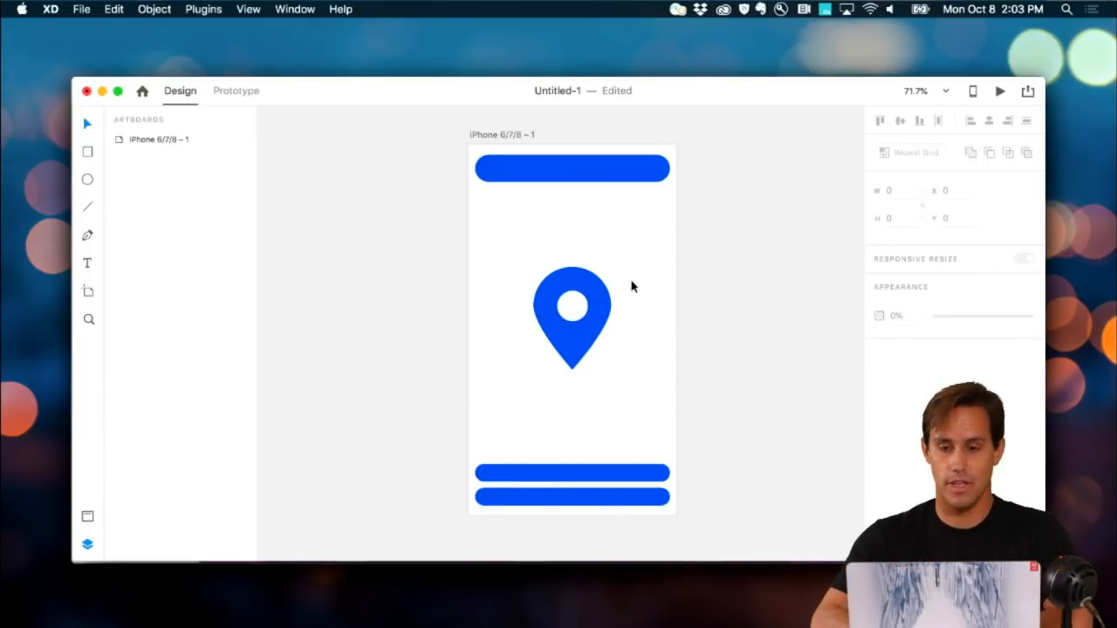
scroll(632, 284, up, 2)
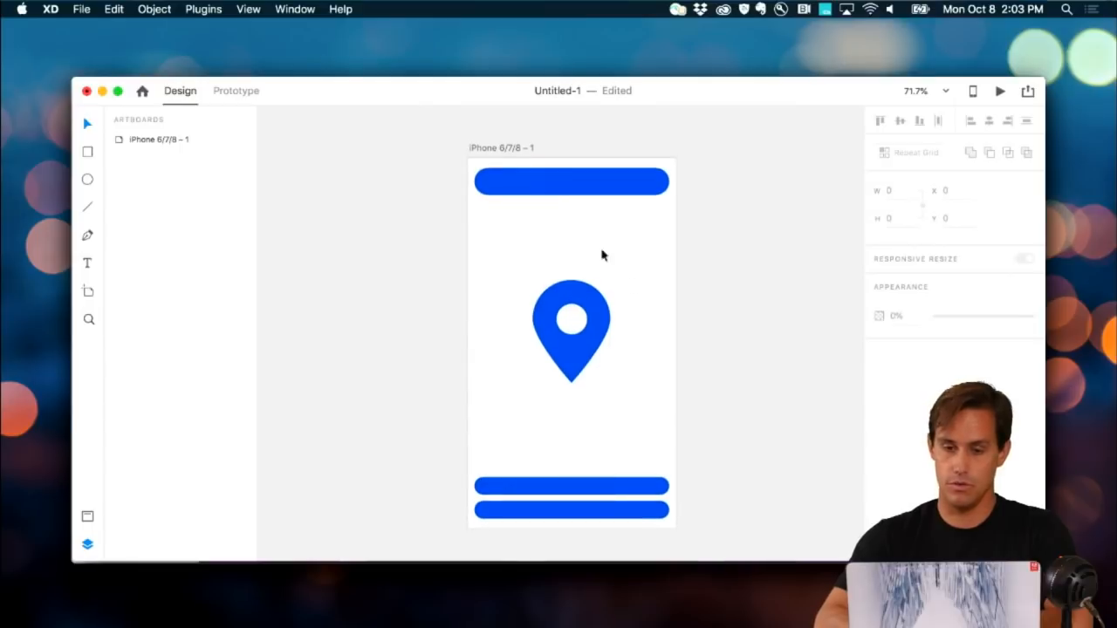
click(508, 148)
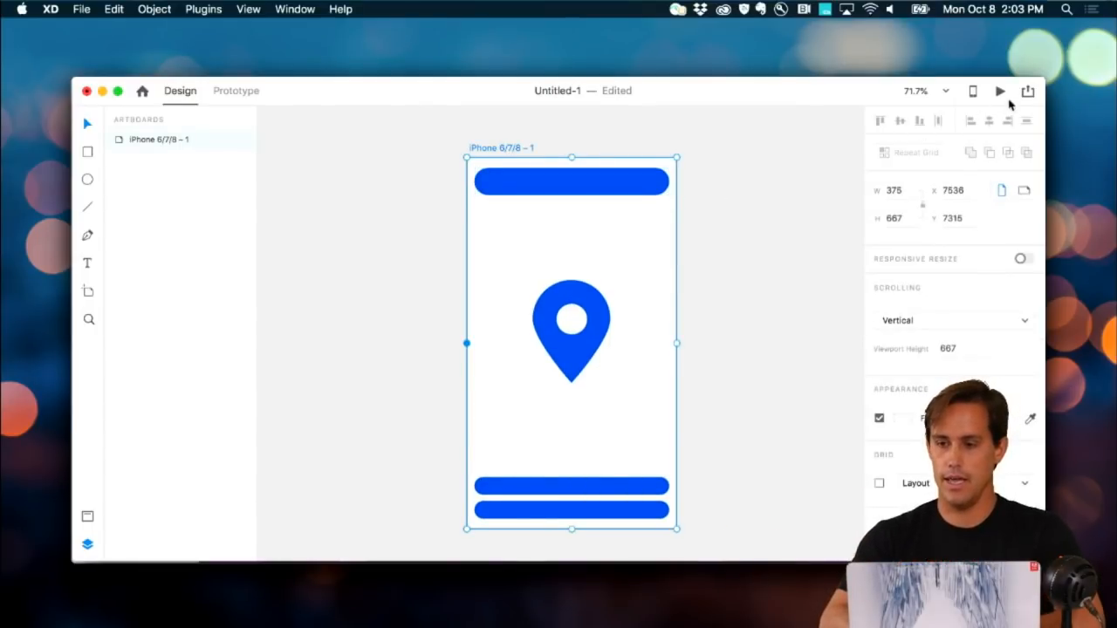
click(1027, 92)
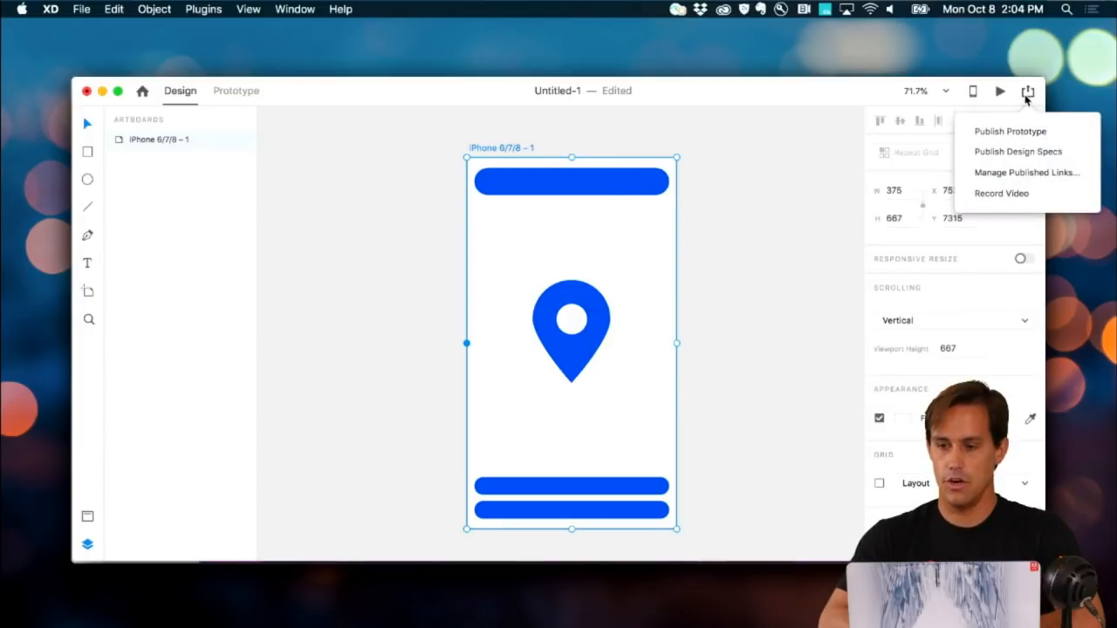
click(1012, 152)
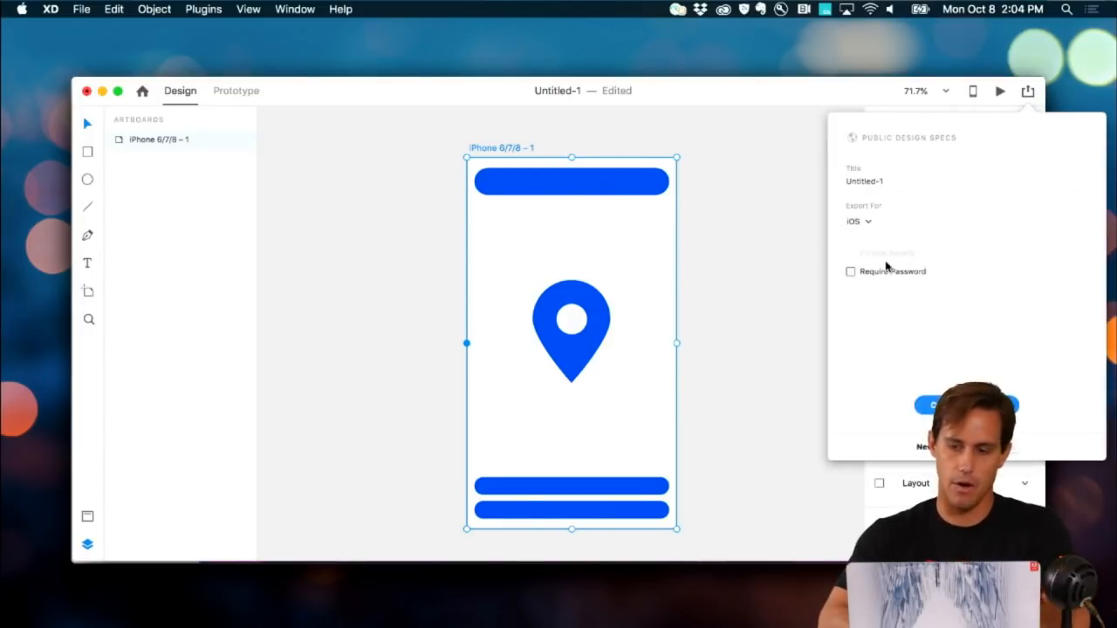
click(757, 254)
click(591, 347)
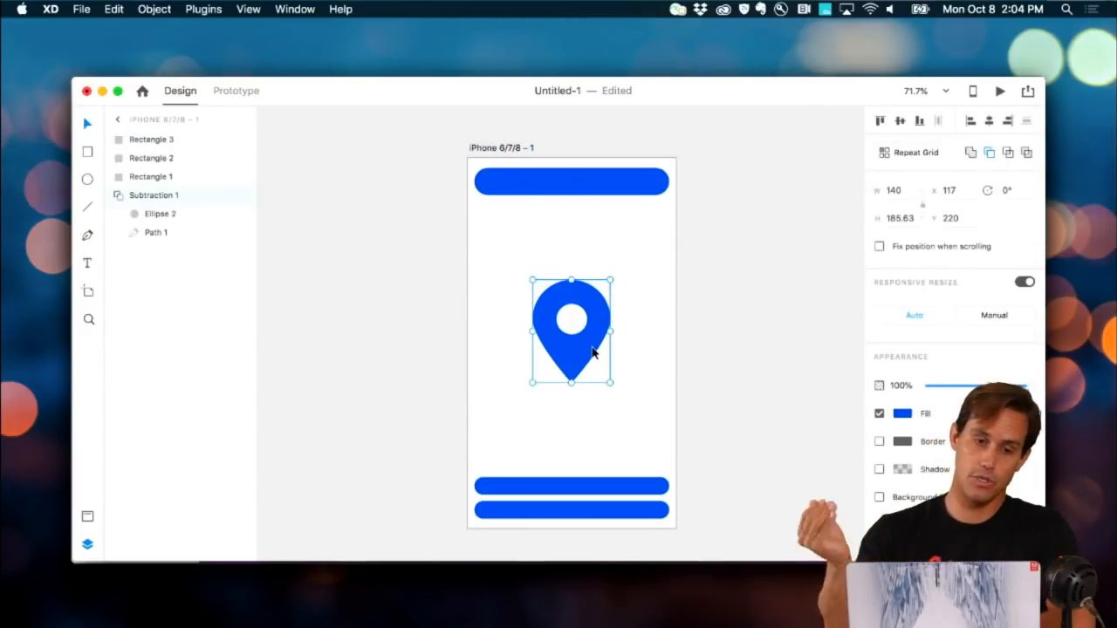
Step: Rename the Subtraction 1 layer to 'Pin Icon' and mark it for export
double_click(165, 197)
text(Pin Icon)
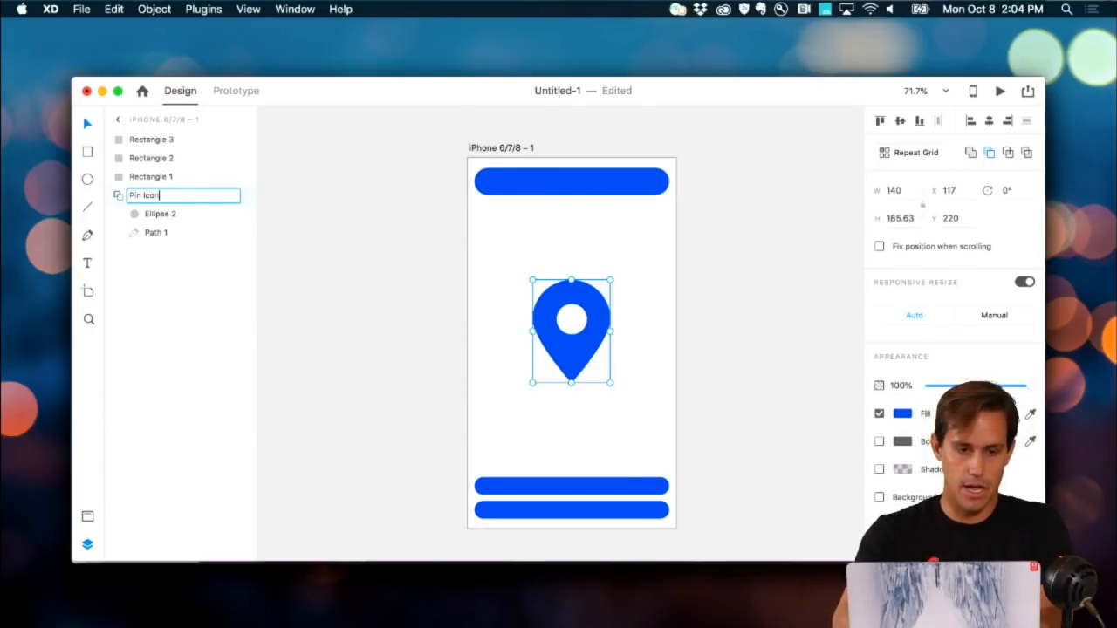
click(249, 199)
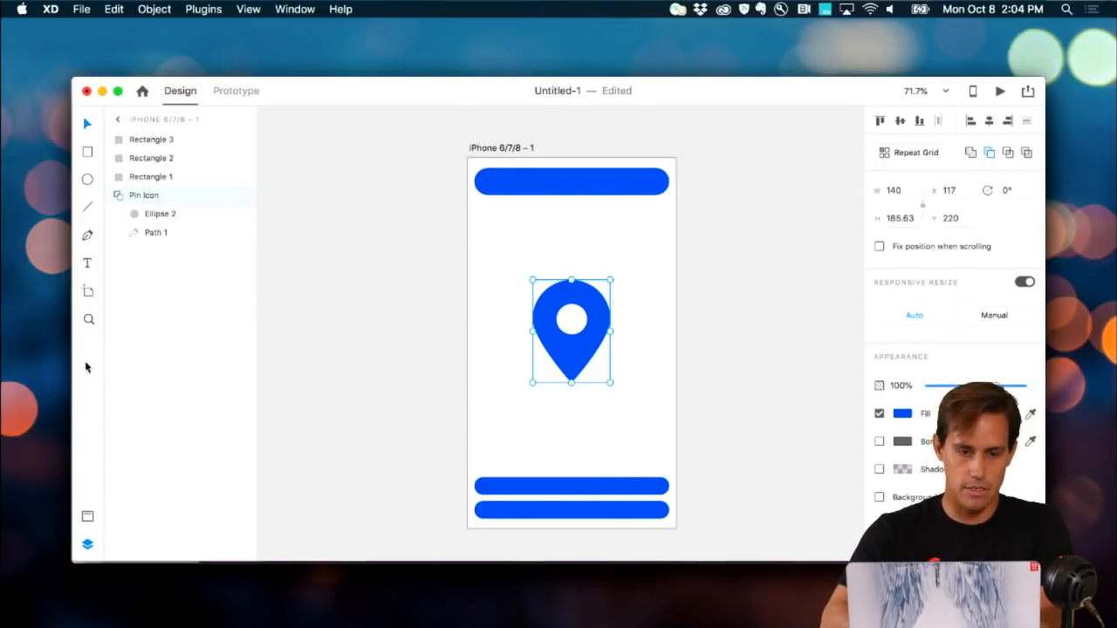
click(87, 543)
click(87, 543)
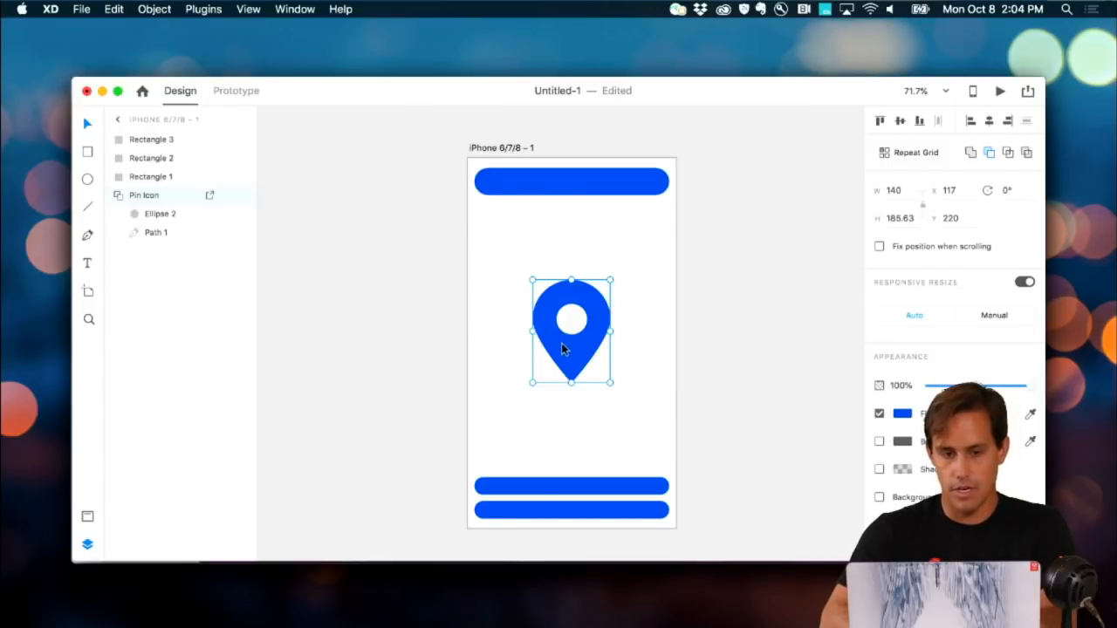
Step: Publish the iPhone artboard as design specs with a public link and copy the link
click(524, 149)
click(1028, 92)
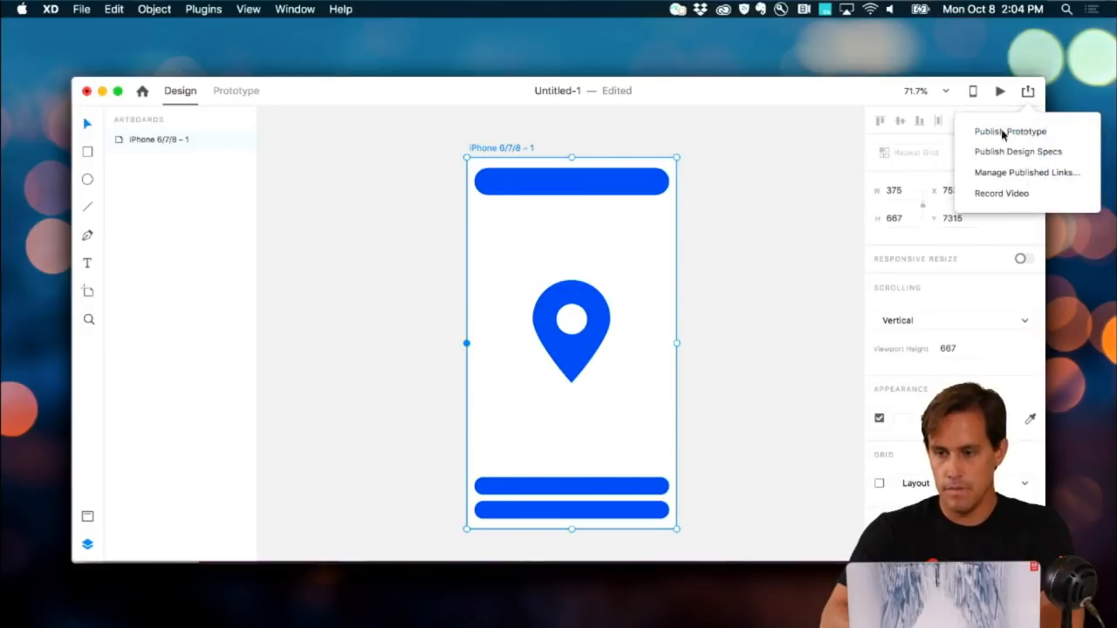
click(998, 153)
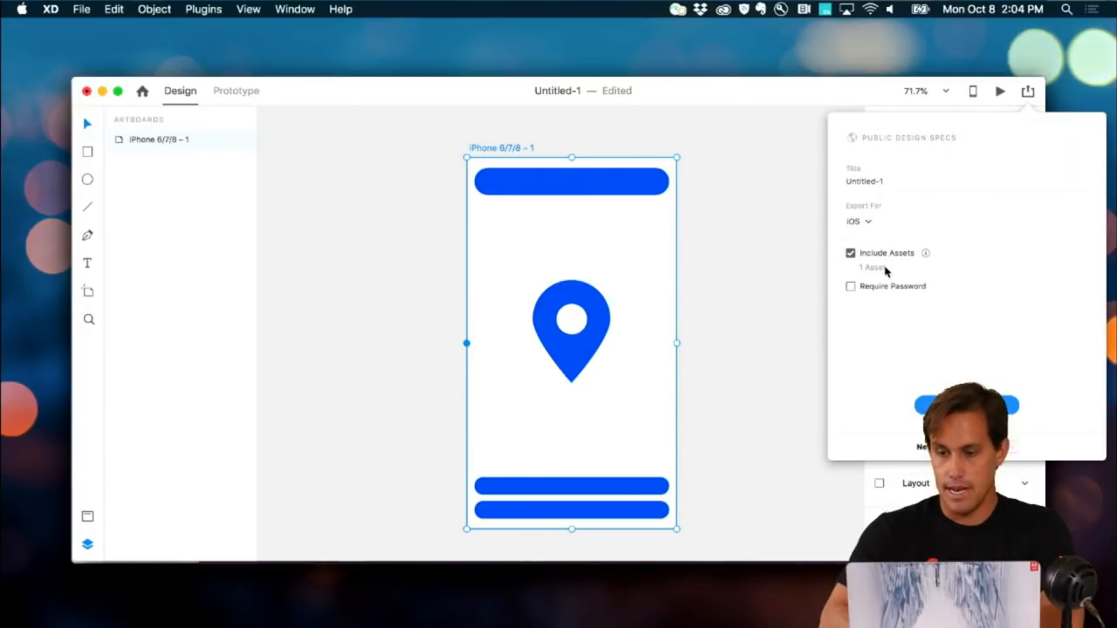
click(966, 405)
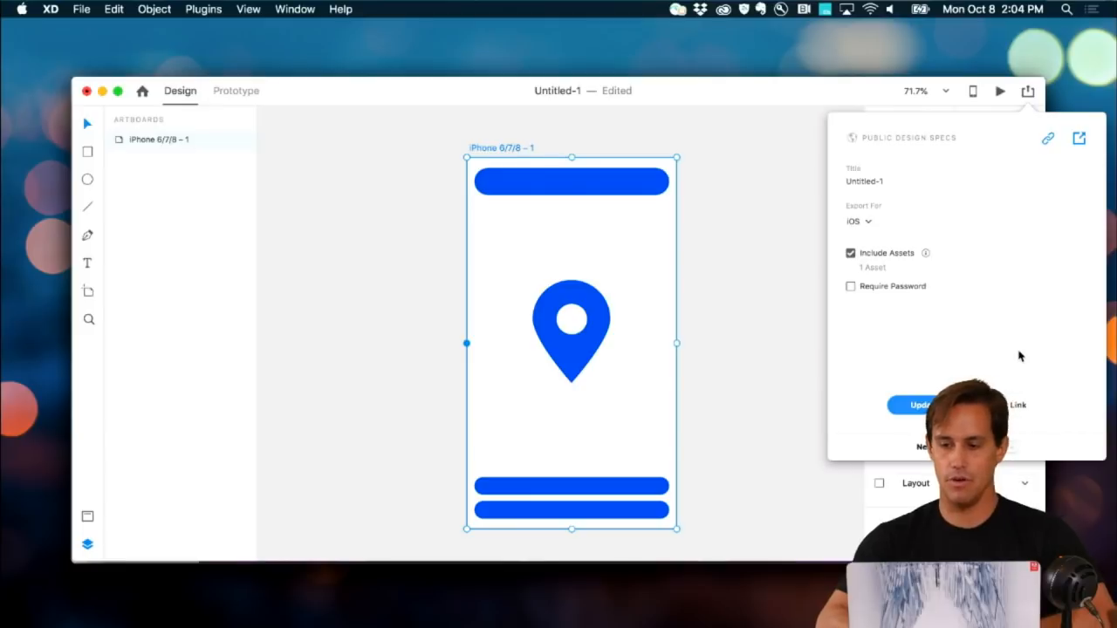
click(1050, 144)
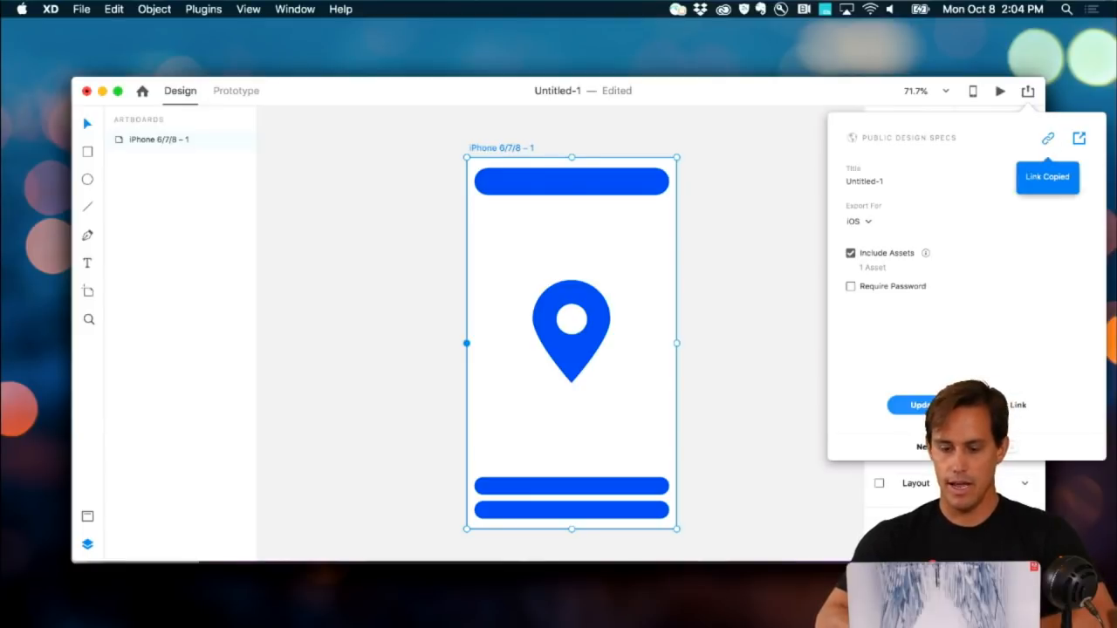
click(780, 625)
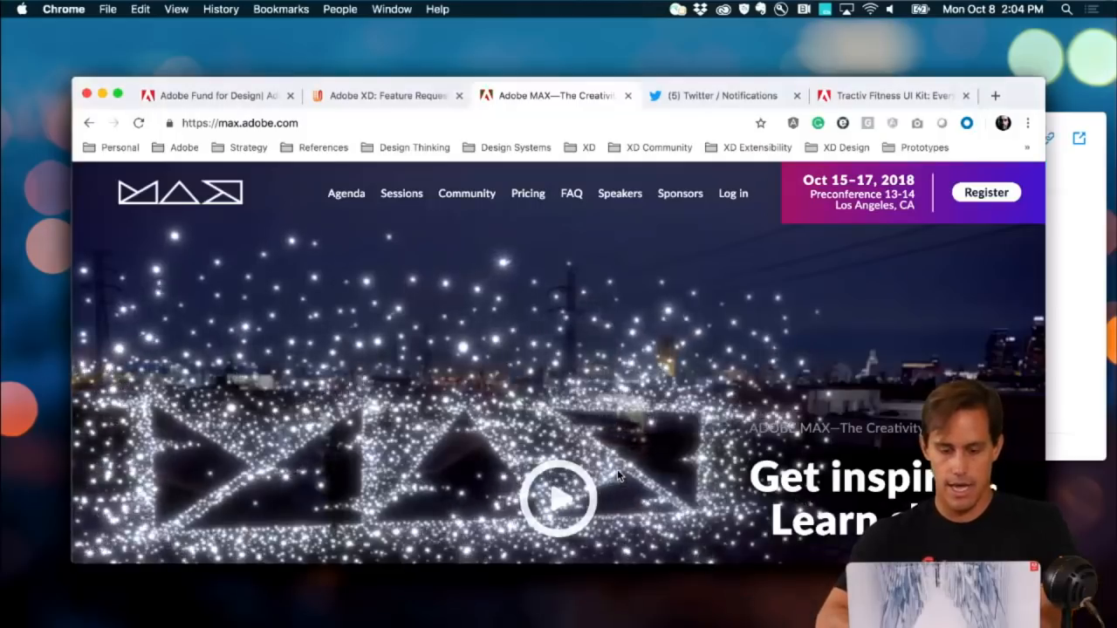
Step: Load the copied specs link in a new Chrome tab and open the iPhone artboard's details
key(super+t)
key(super+v)
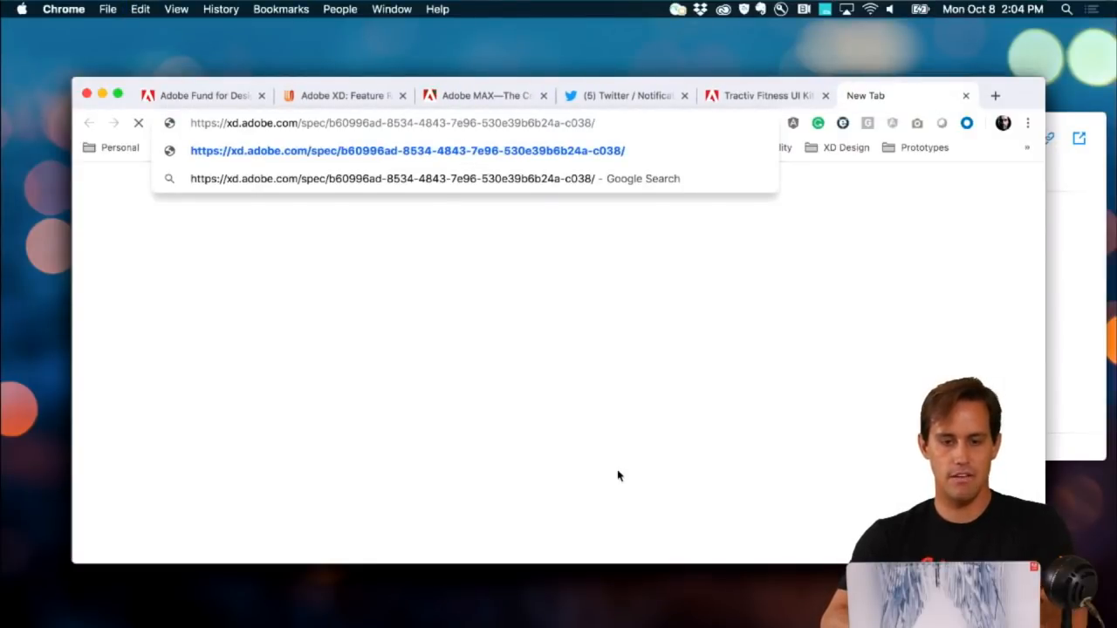
key(Return)
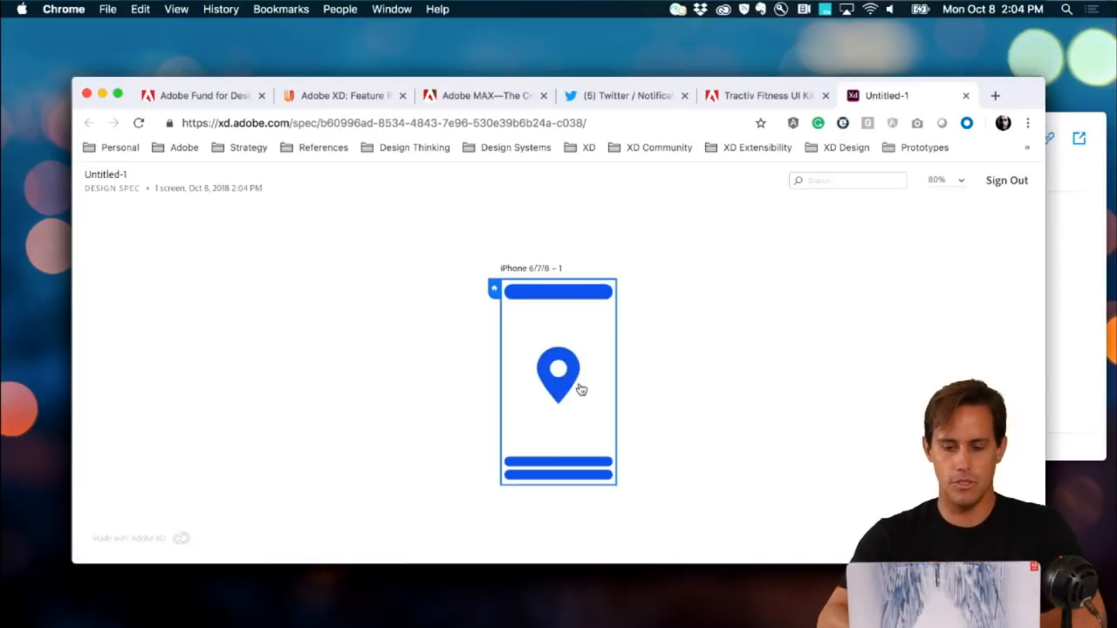
click(565, 384)
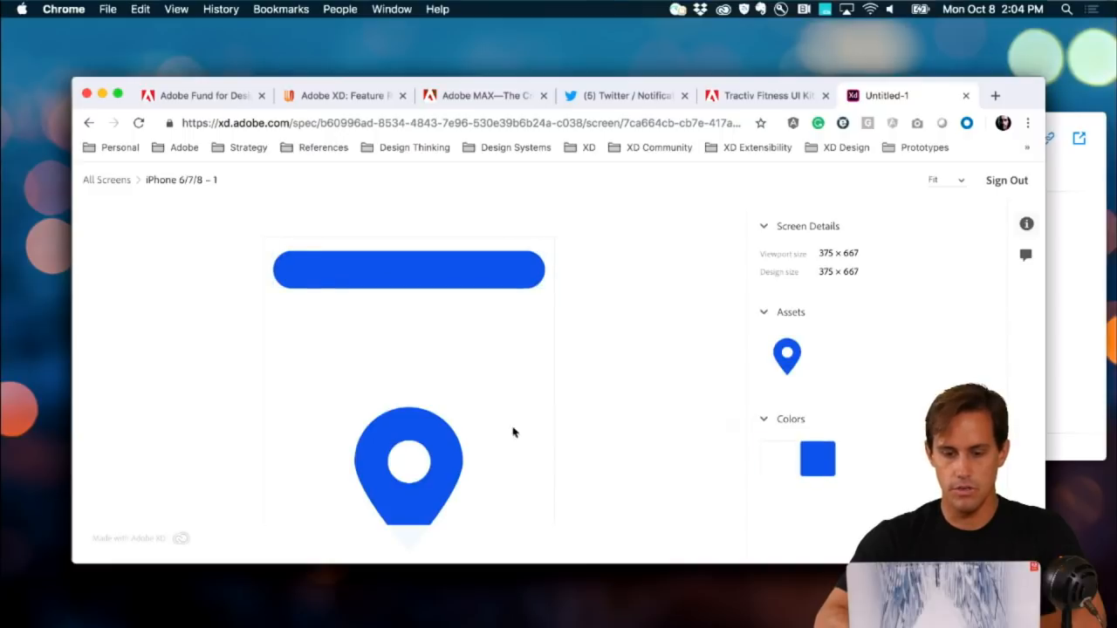
Step: Select the pin icon to view its 140×185.63 size, colour and Pin Icon asset details
click(438, 431)
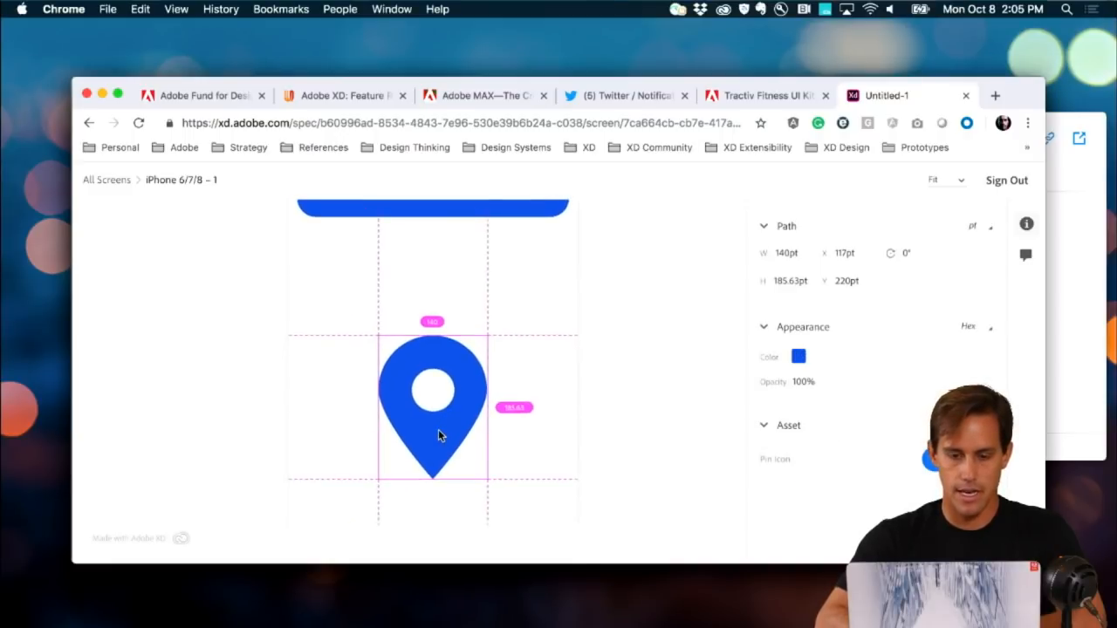
scroll(438, 430, down, 3)
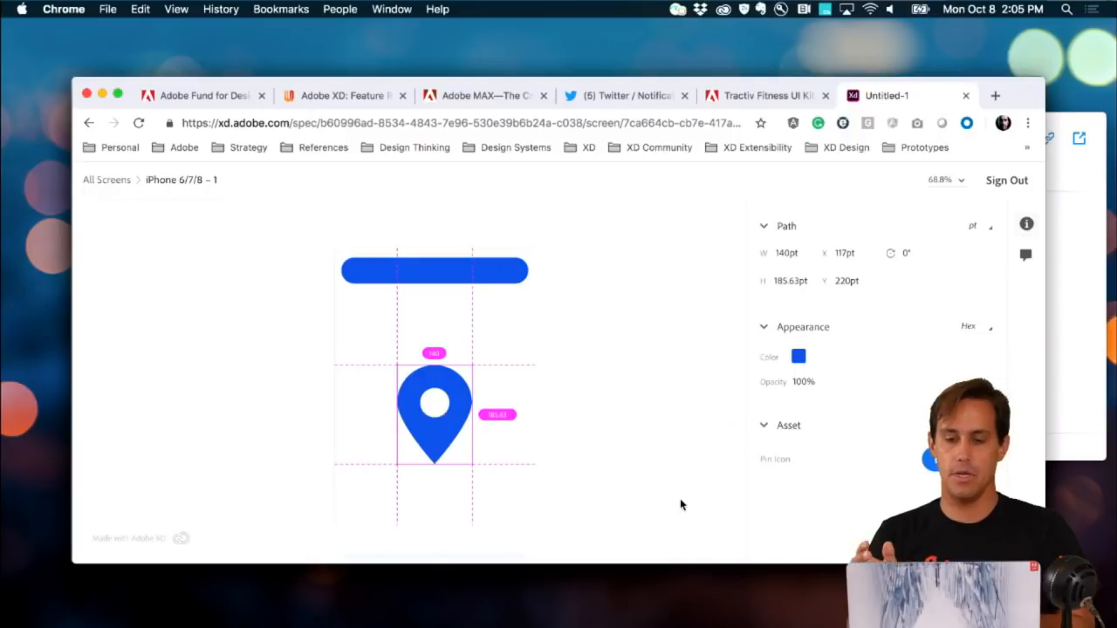
click(1025, 255)
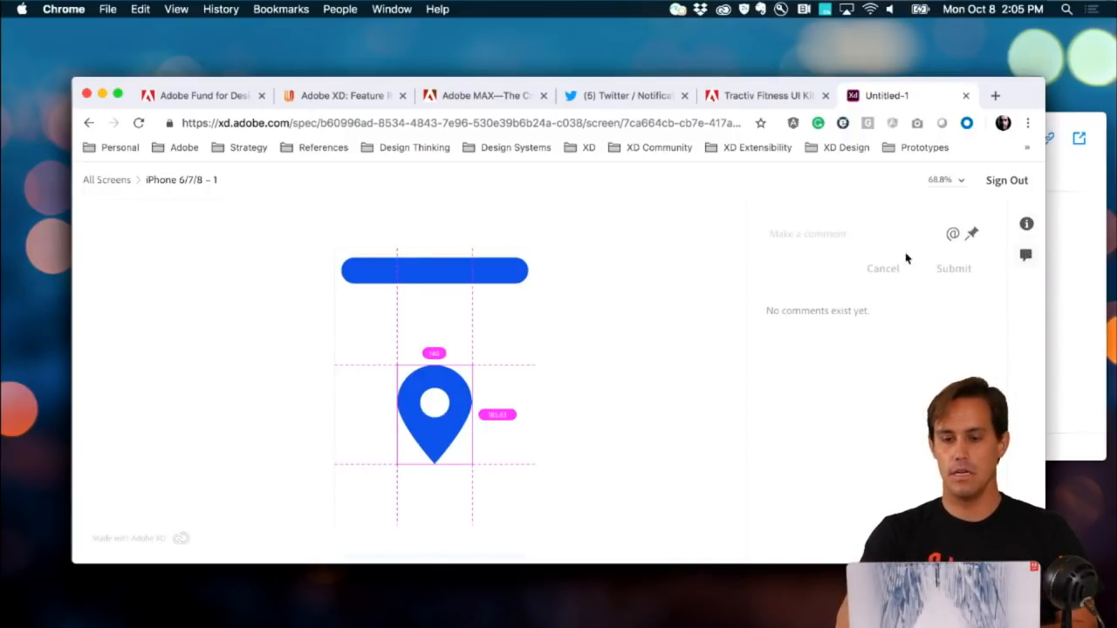
Step: Write the comment 'Please mark this for export as well.' and pin it on the top bar
click(848, 233)
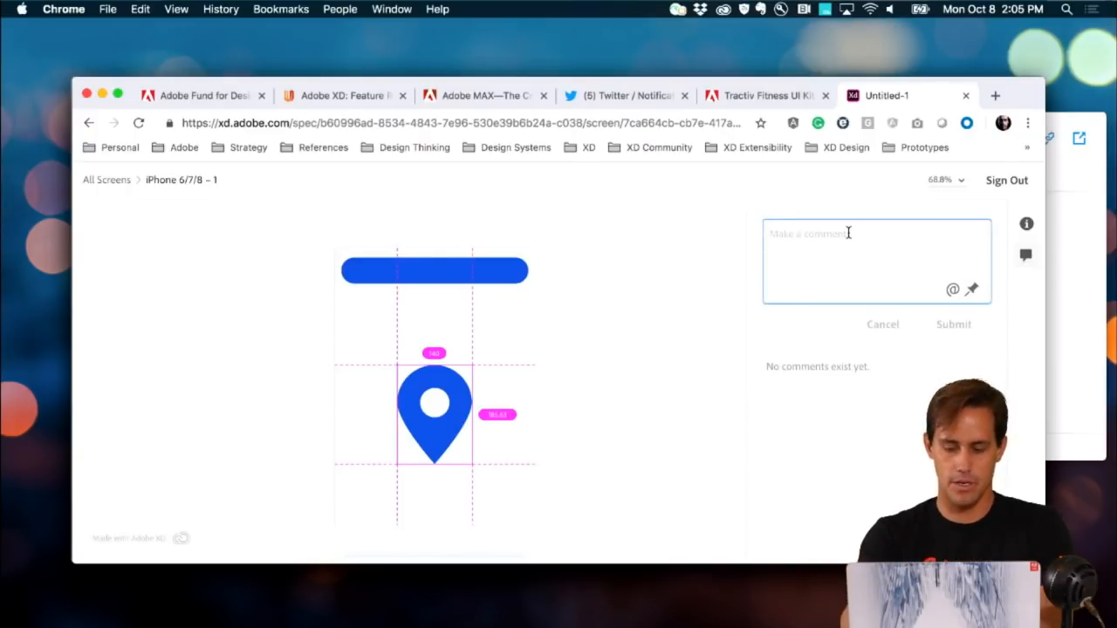
text(Please mark)
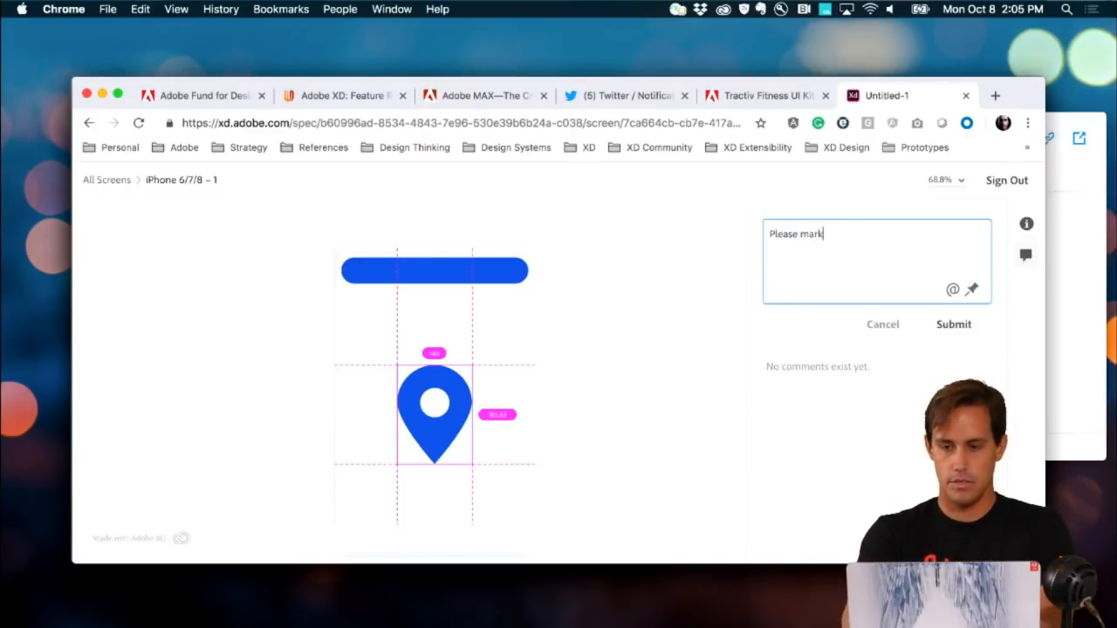
text( this for export as well.)
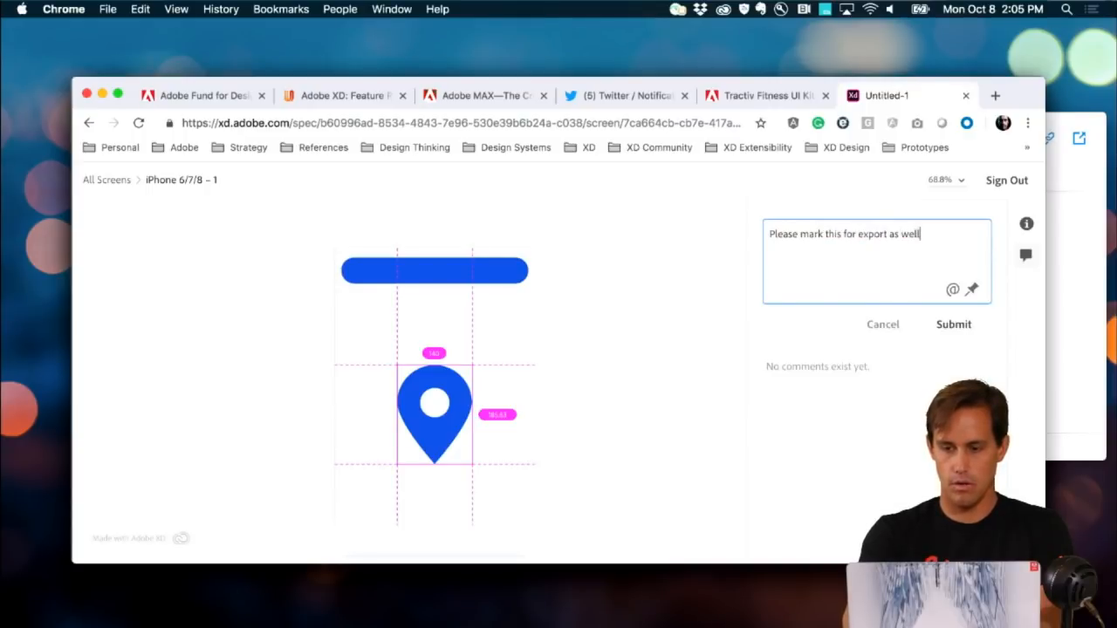
click(972, 290)
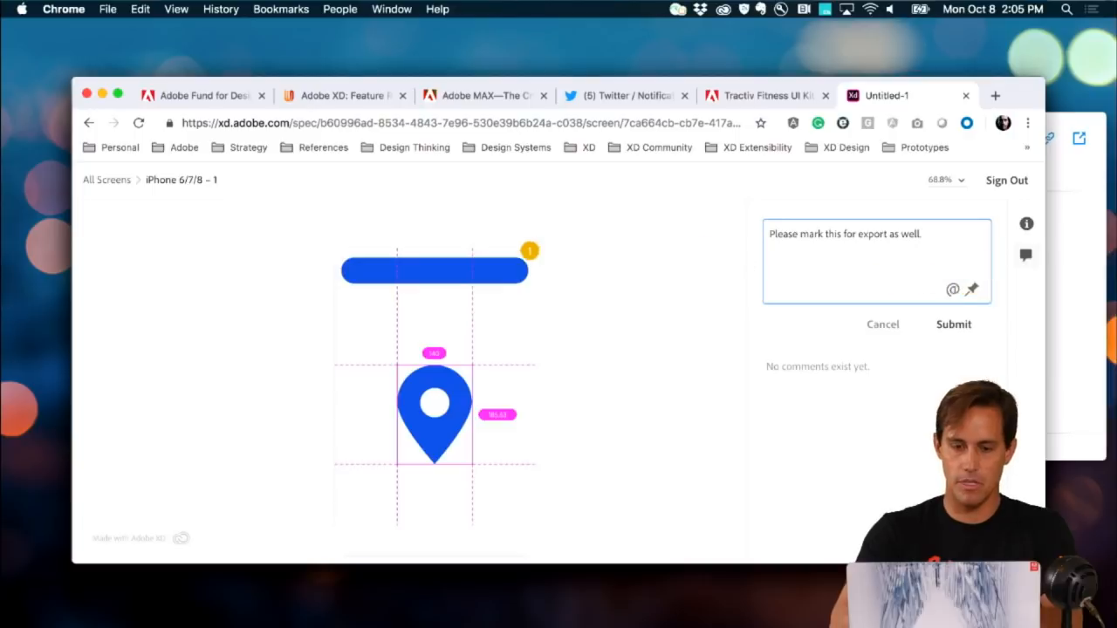
click(492, 283)
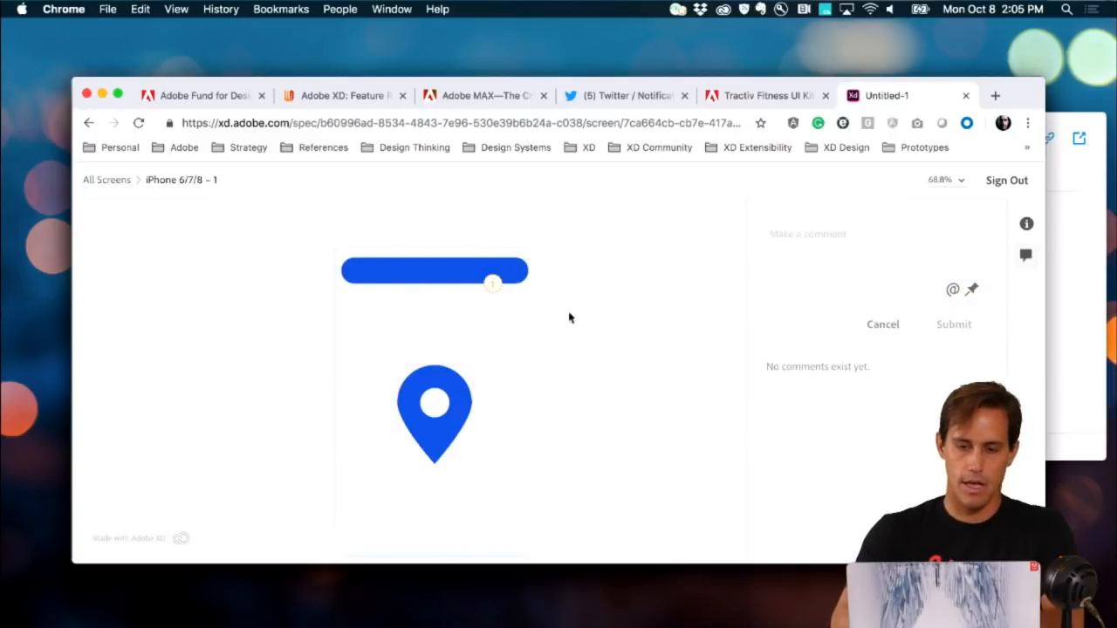
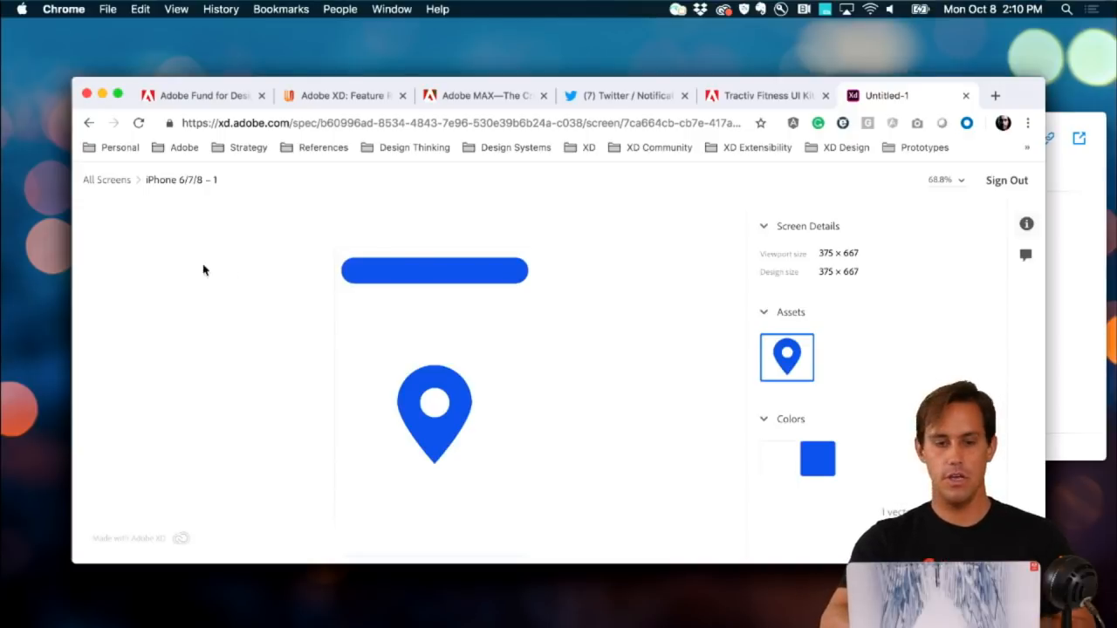
Step: Switch Chrome from the design specs page to the 'Adobe XD: Feature Requests' tab
click(326, 99)
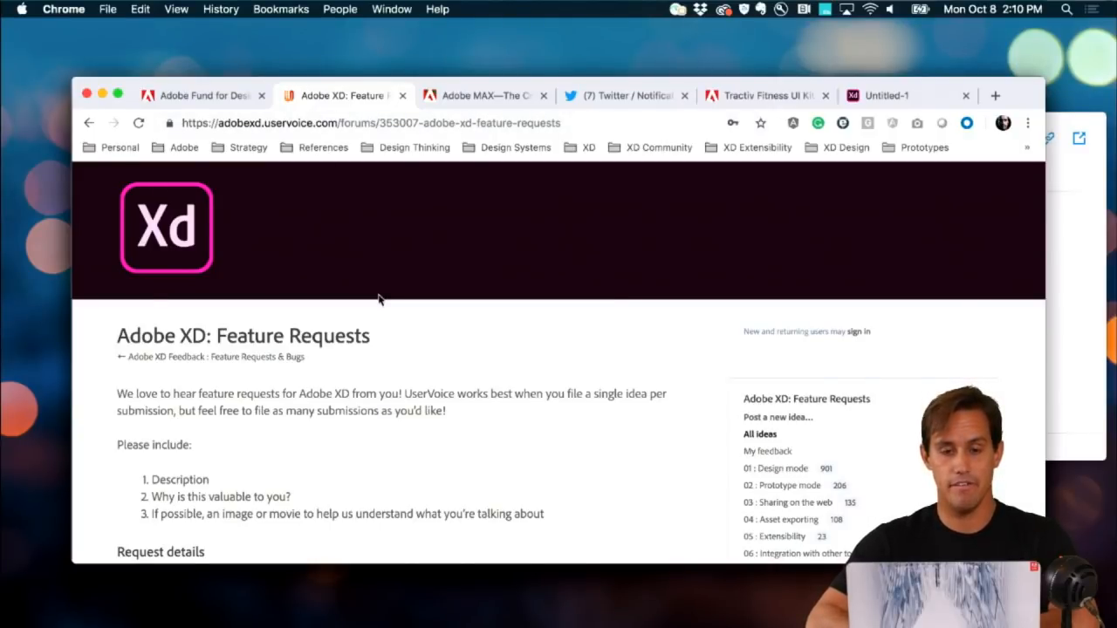
Step: Search the feature requests for 'GIF' and open the 'Import Videos & Animated GIFs' request
scroll(453, 345, down, 5)
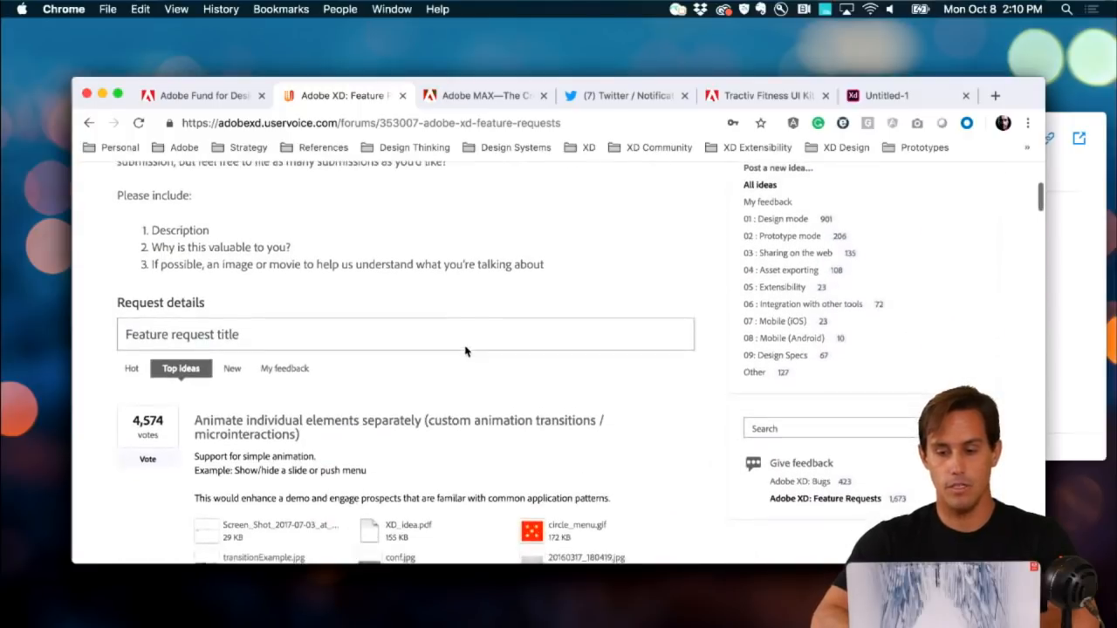
click(775, 424)
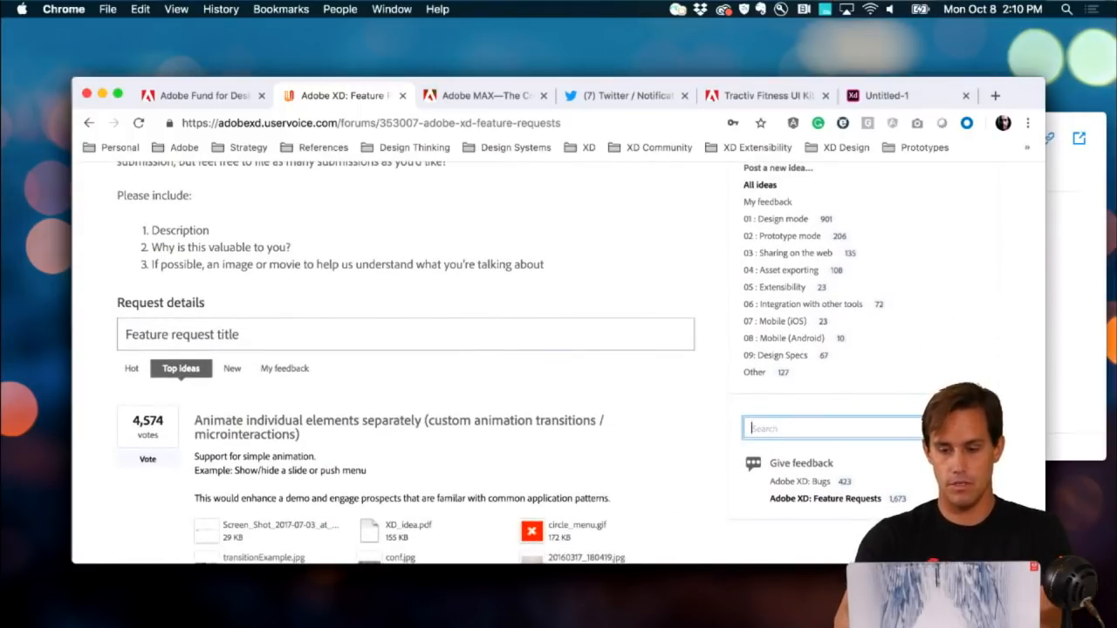
text(GIF)
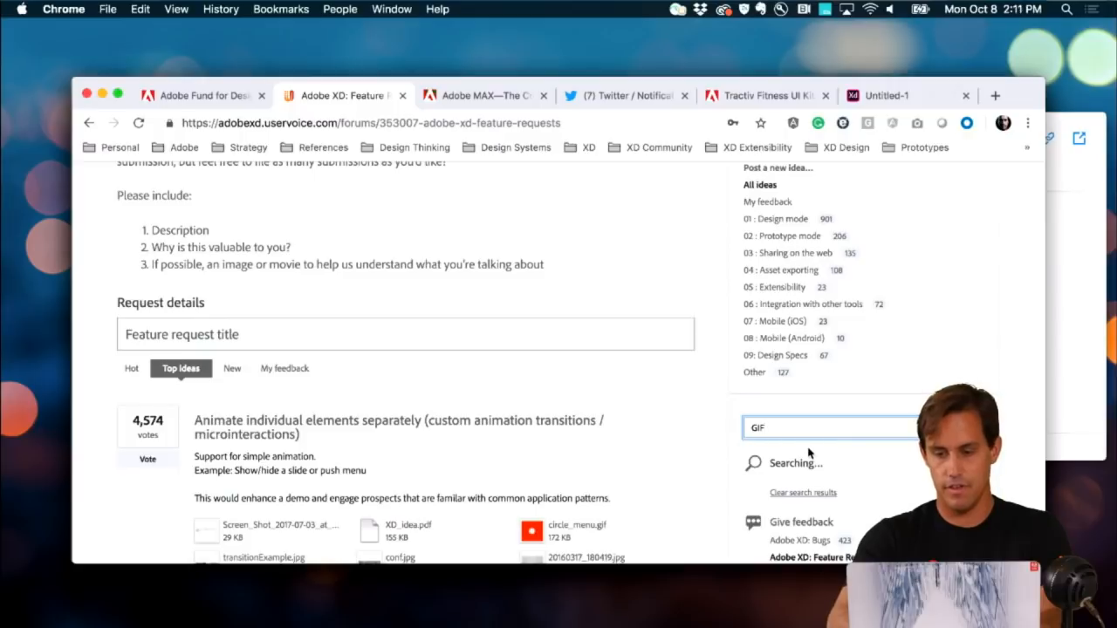
scroll(810, 454, down, 2)
scroll(810, 454, down, 1)
click(811, 419)
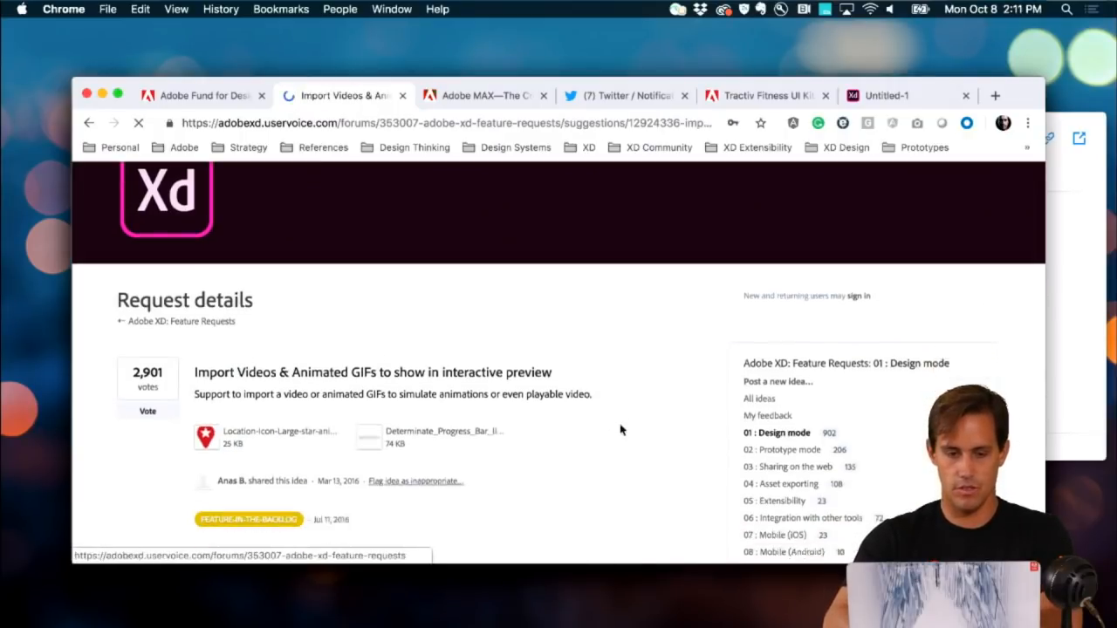
Step: Look over the request page, then move to the Twitter notifications tab
scroll(602, 427, down, 2)
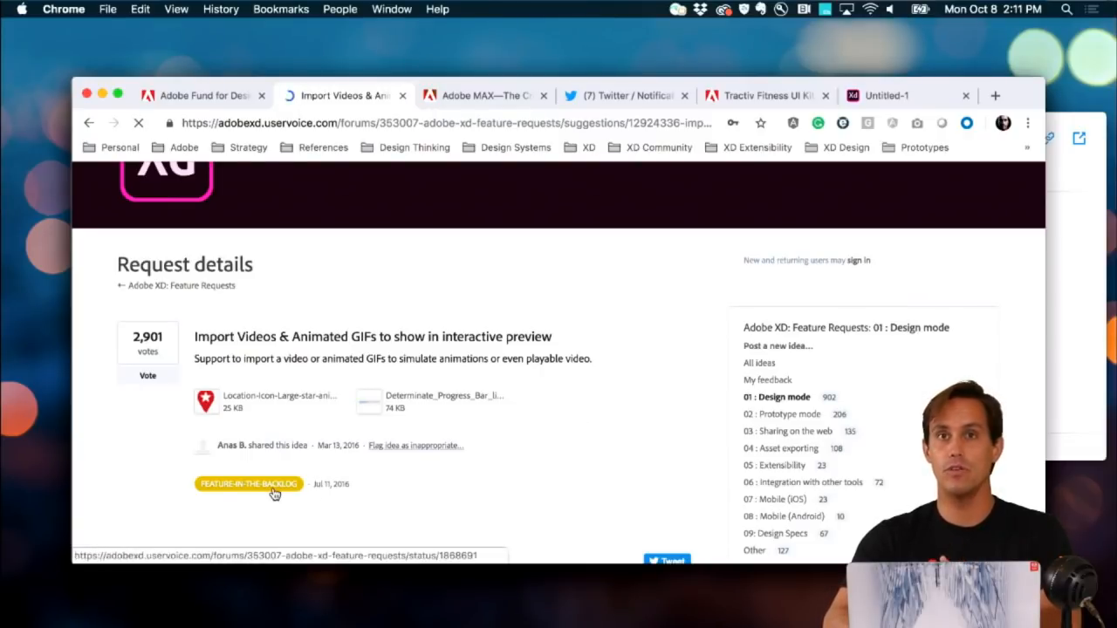
scroll(275, 498, up, 1)
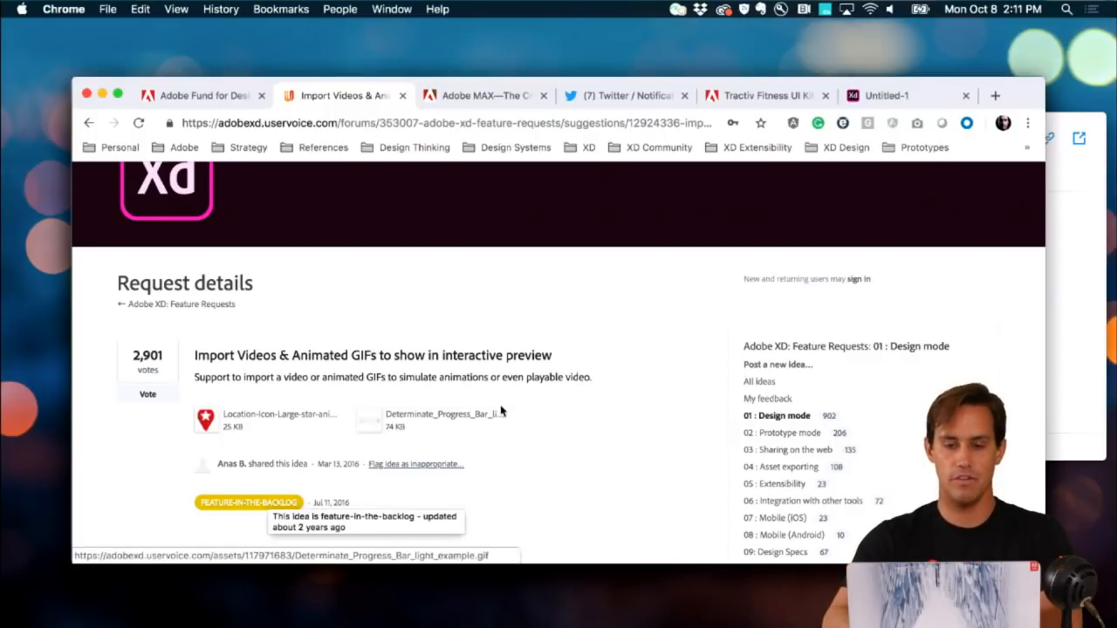
scroll(500, 406, up, 3)
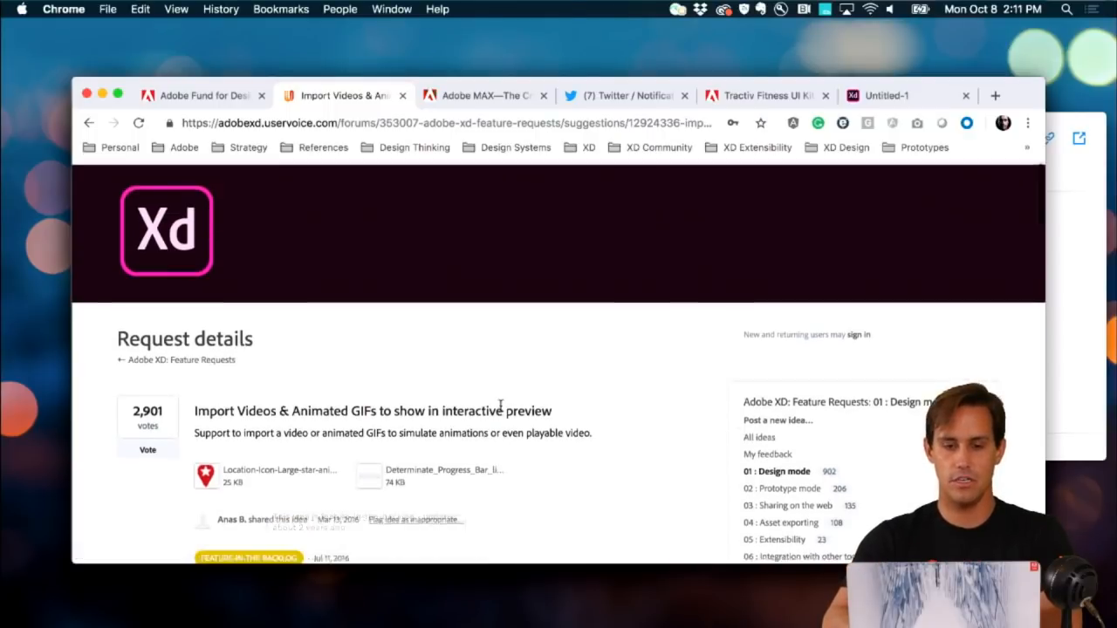
click(616, 95)
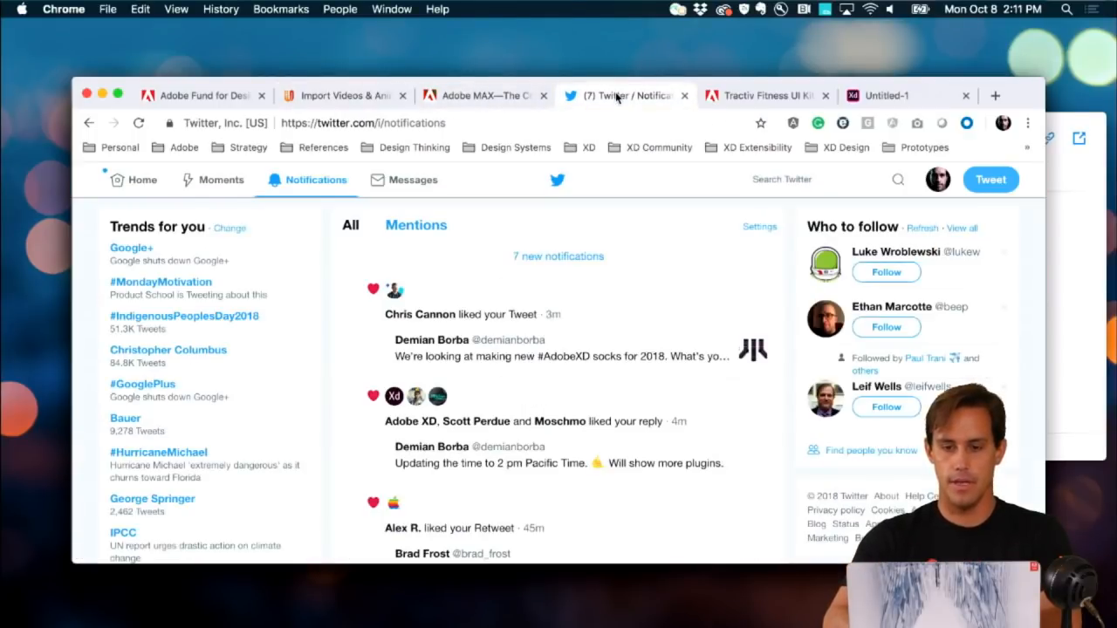
Step: Copy the profile photo of the user who liked the tweet, then return to Adobe XD
click(395, 291)
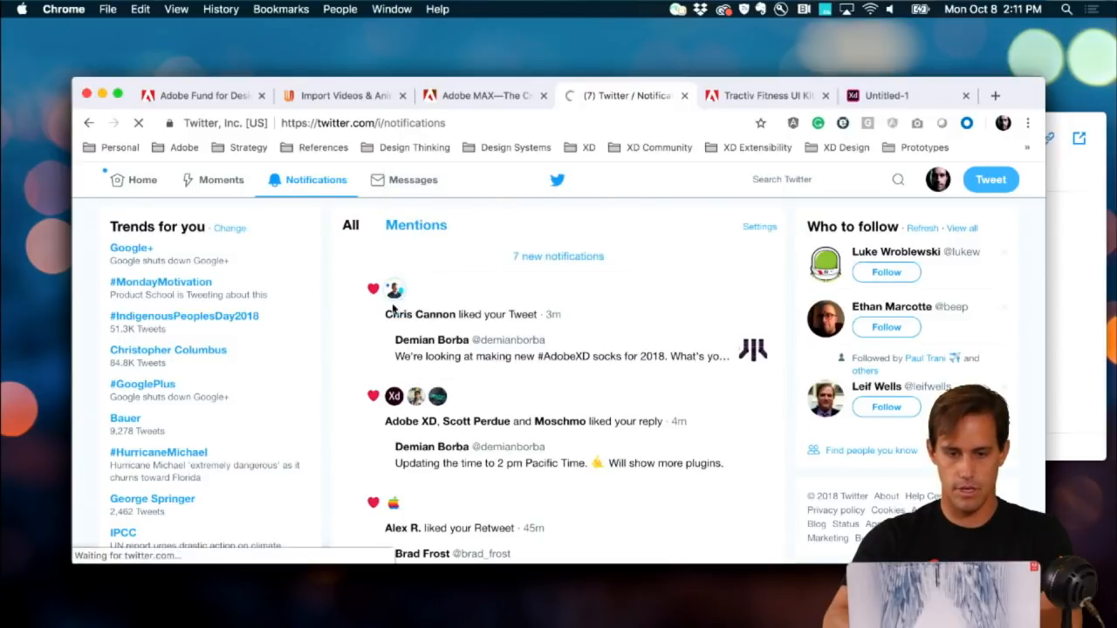
right_click(203, 434)
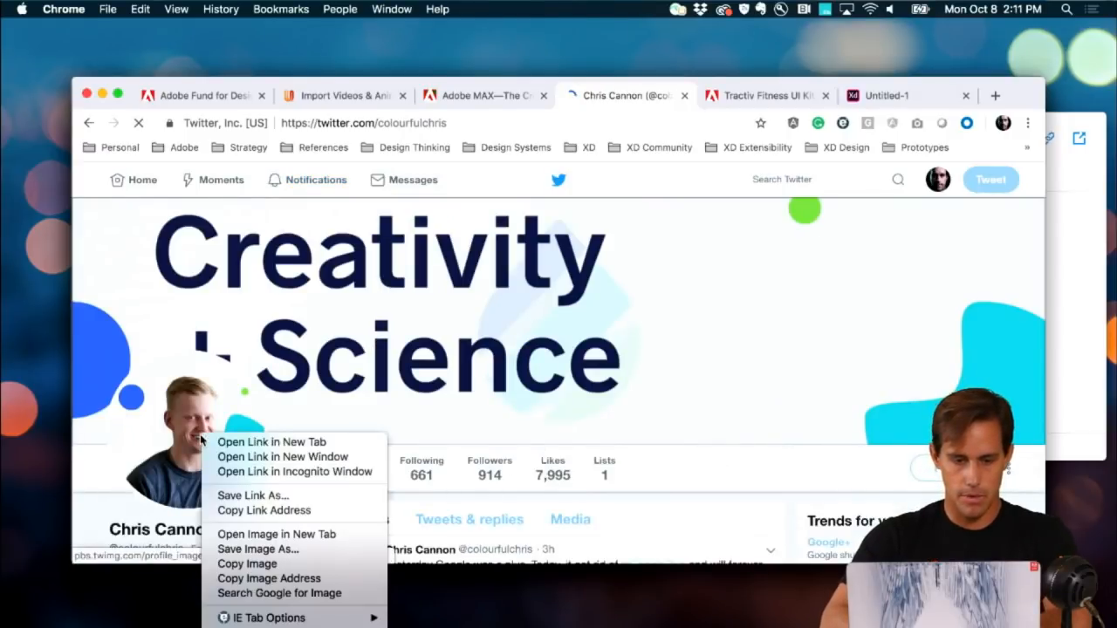
click(219, 564)
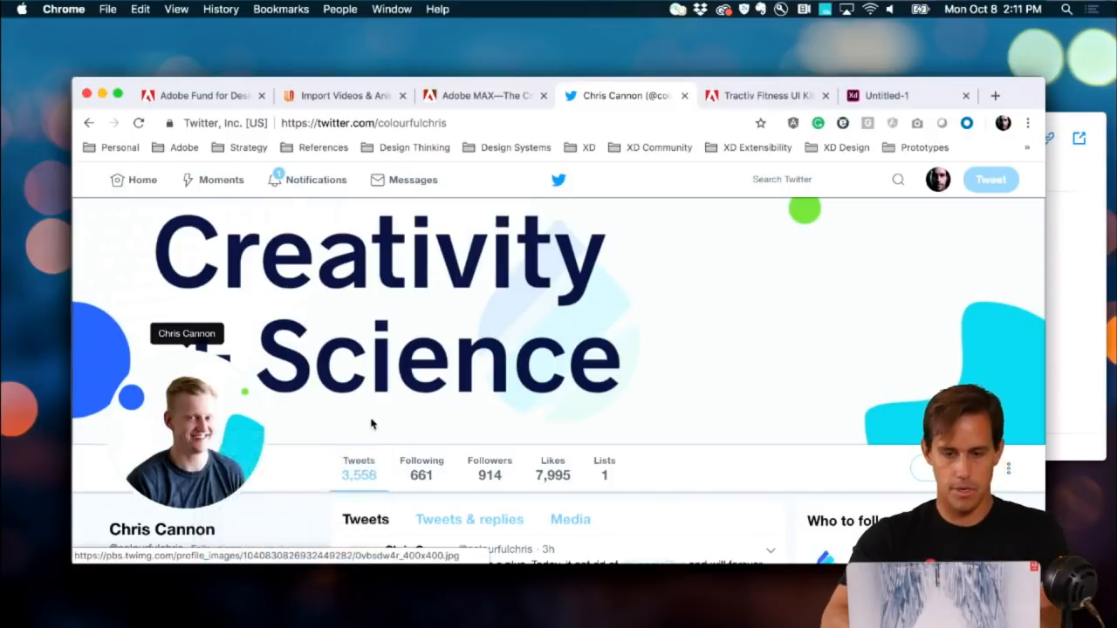
key(super+Tab)
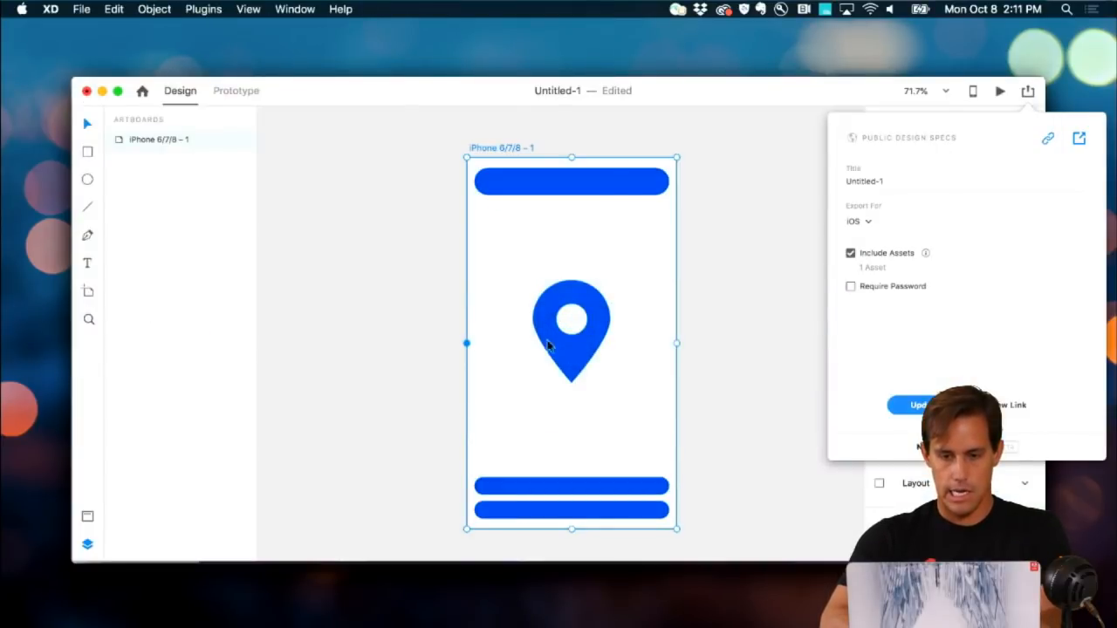
Step: Draw a square below the pin and paste the copied profile photo into it
click(512, 397)
key(r)
drag(487, 377, 548, 438)
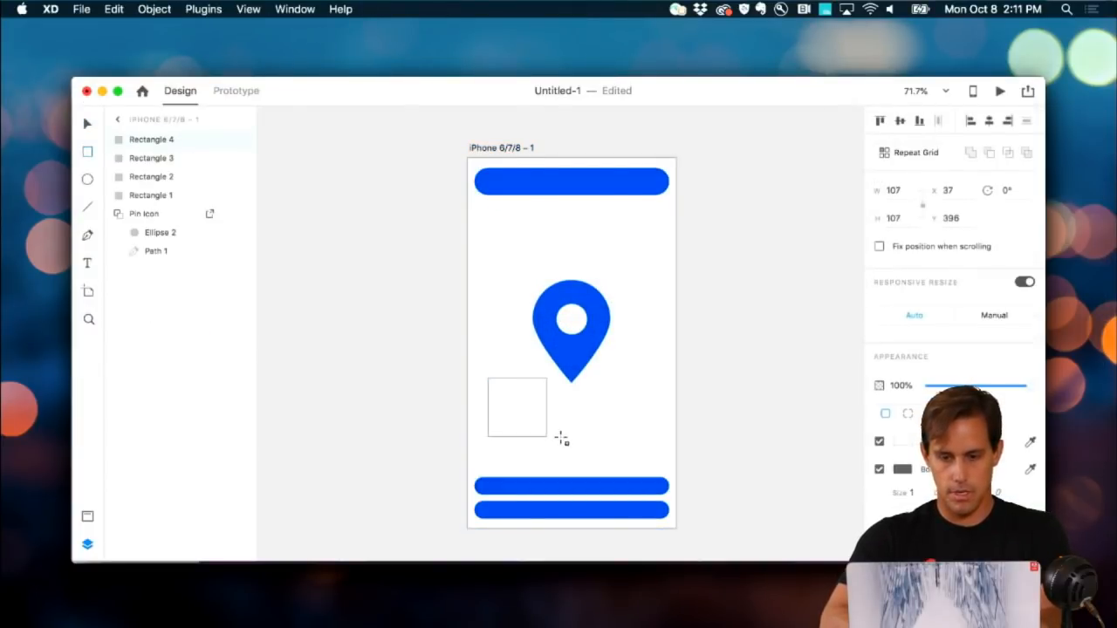
right_click(521, 413)
click(557, 448)
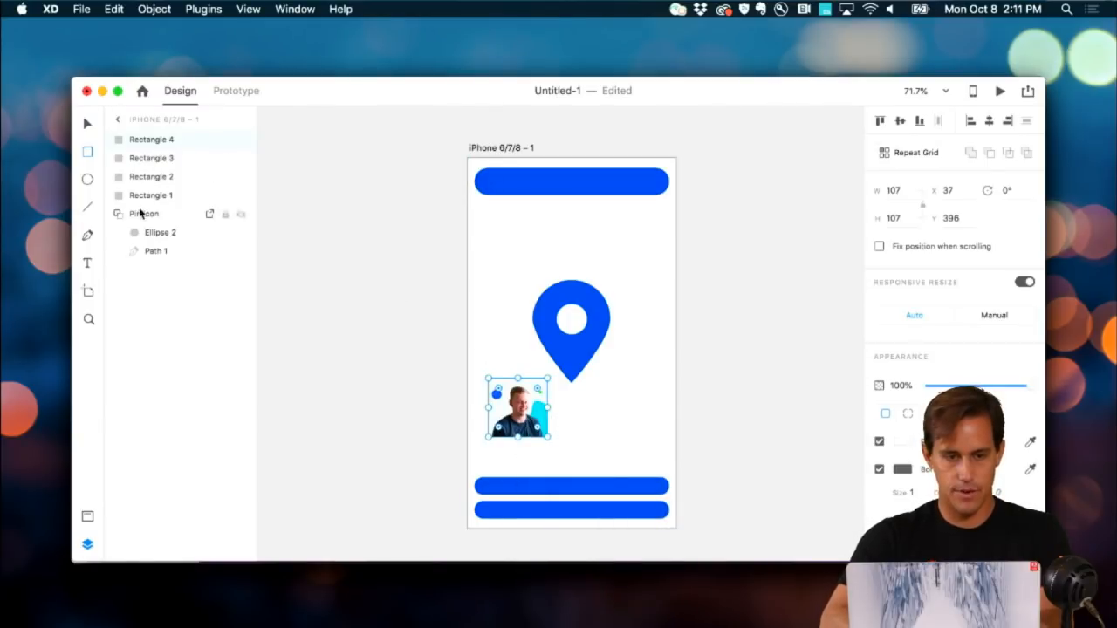
Step: Rename the photo square's layer to 'Pic' and mark it for export
key(v)
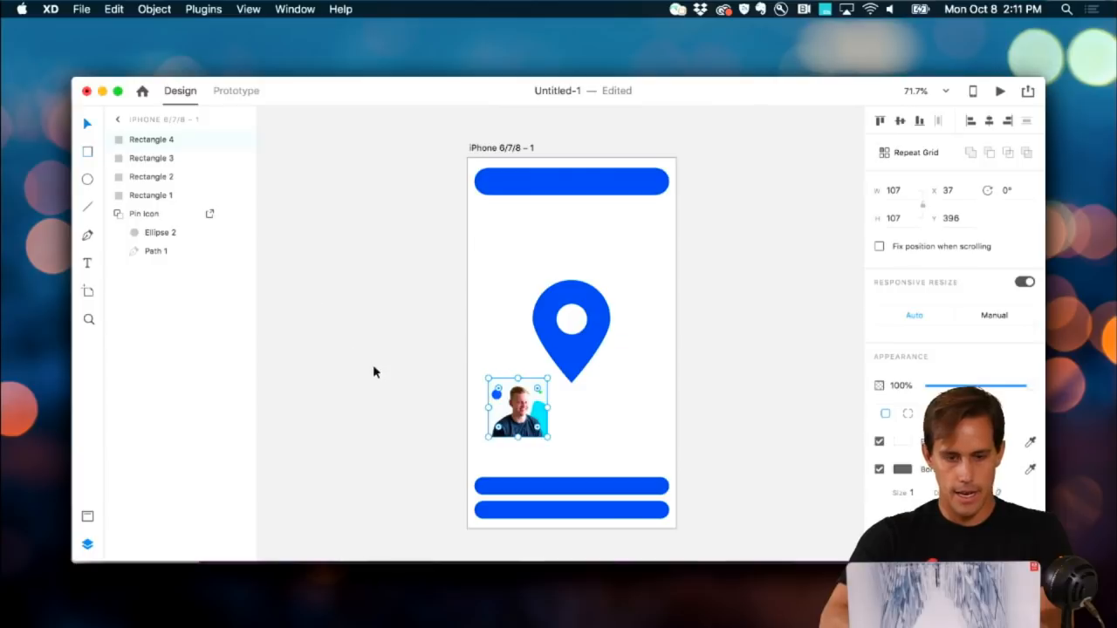
double_click(151, 139)
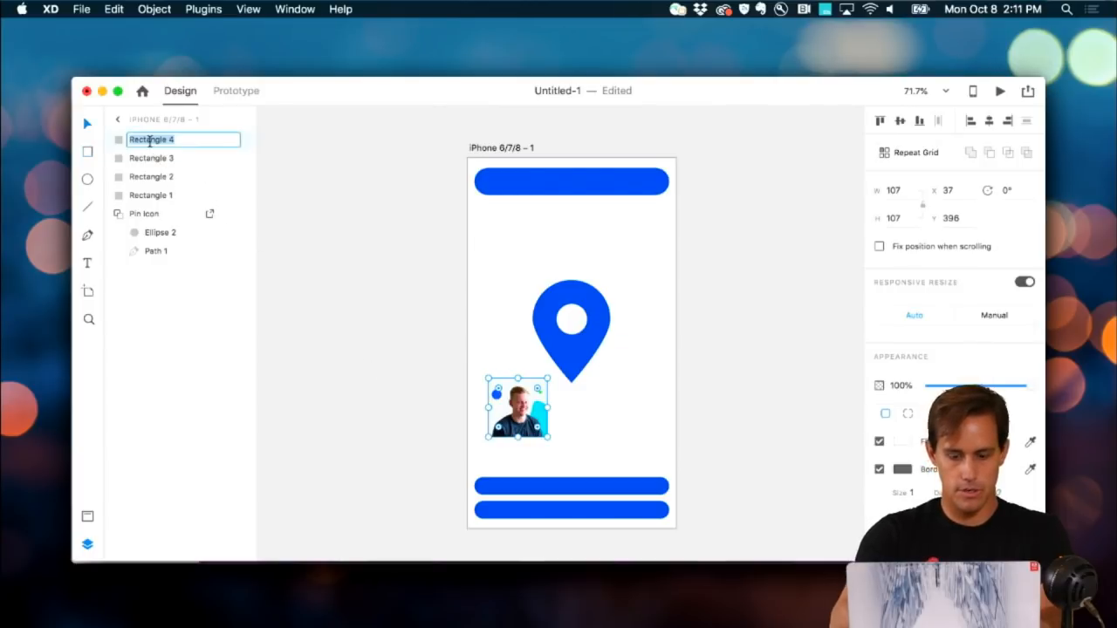
text(Pic)
key(Return)
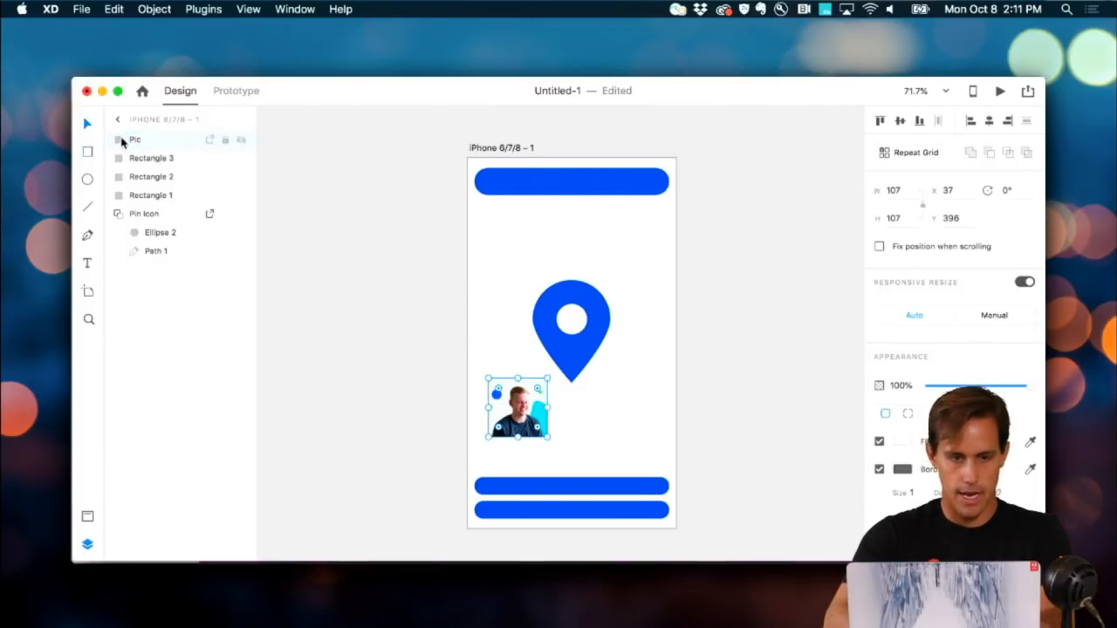
click(212, 140)
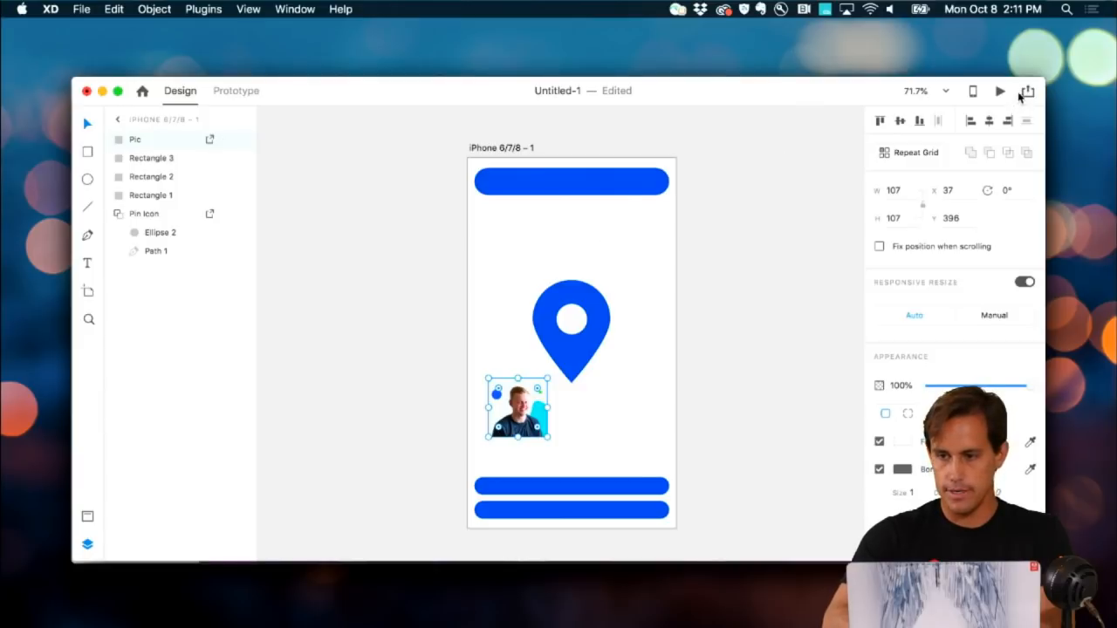
Step: Update the published design specs link, then switch over to Chrome
click(1028, 93)
click(979, 150)
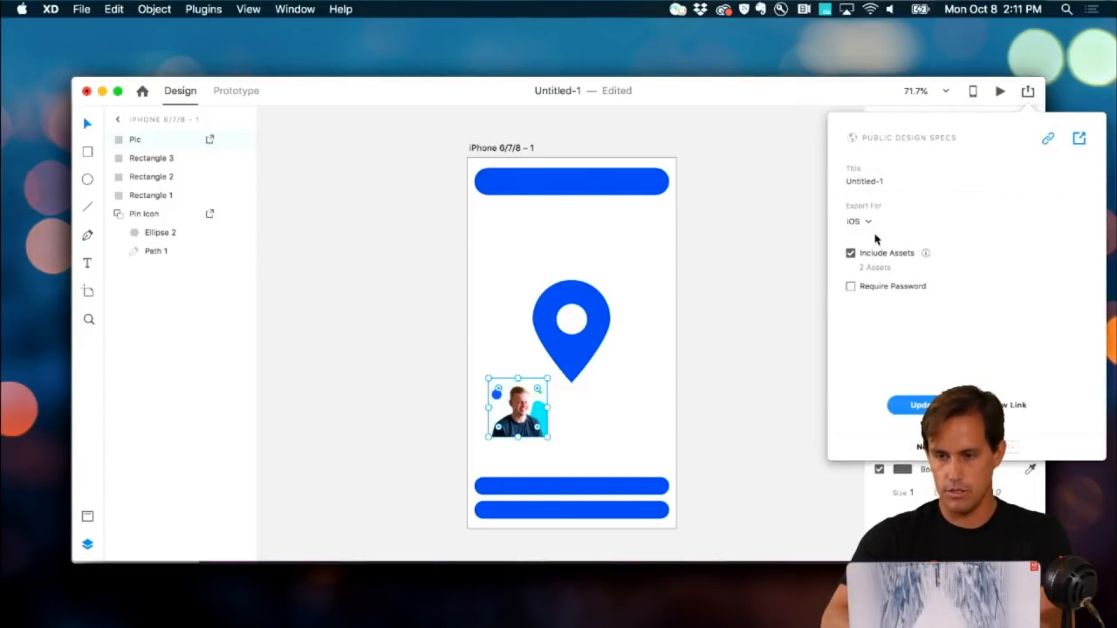
click(921, 405)
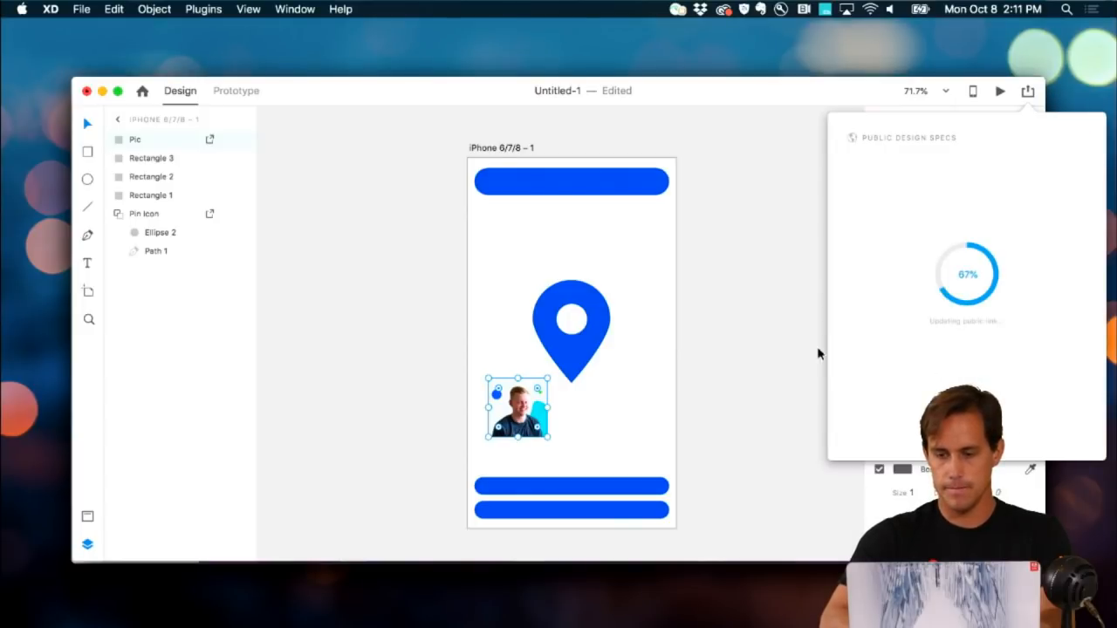
key(super+Tab)
key(super+Tab)
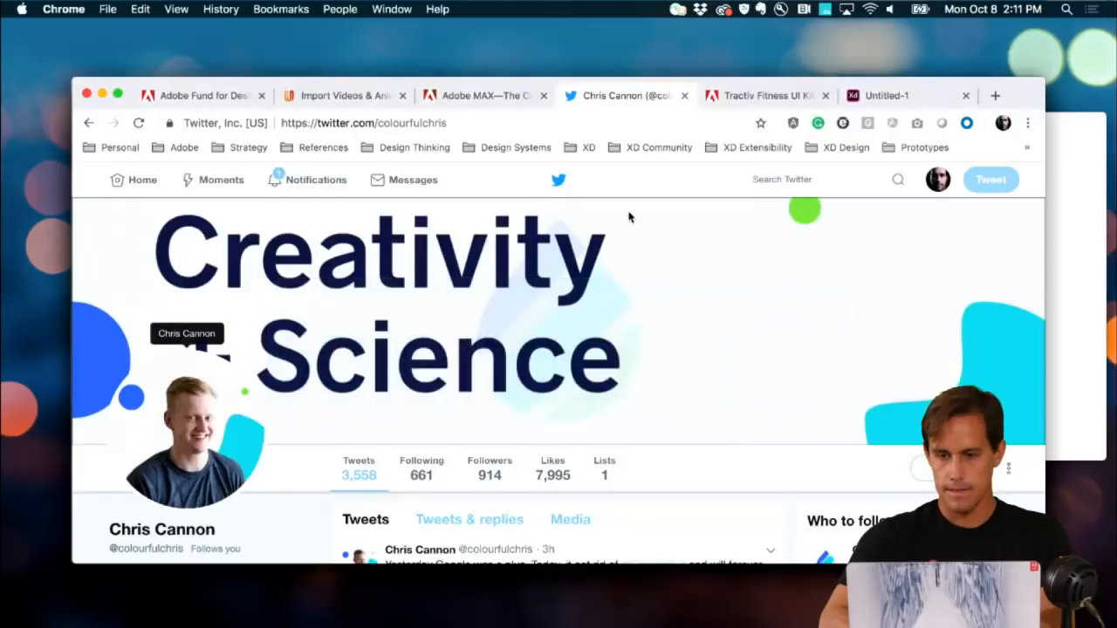
Step: Open the Untitled-1 specs tab to see the new 107×107 pt 'Pic' asset
click(856, 98)
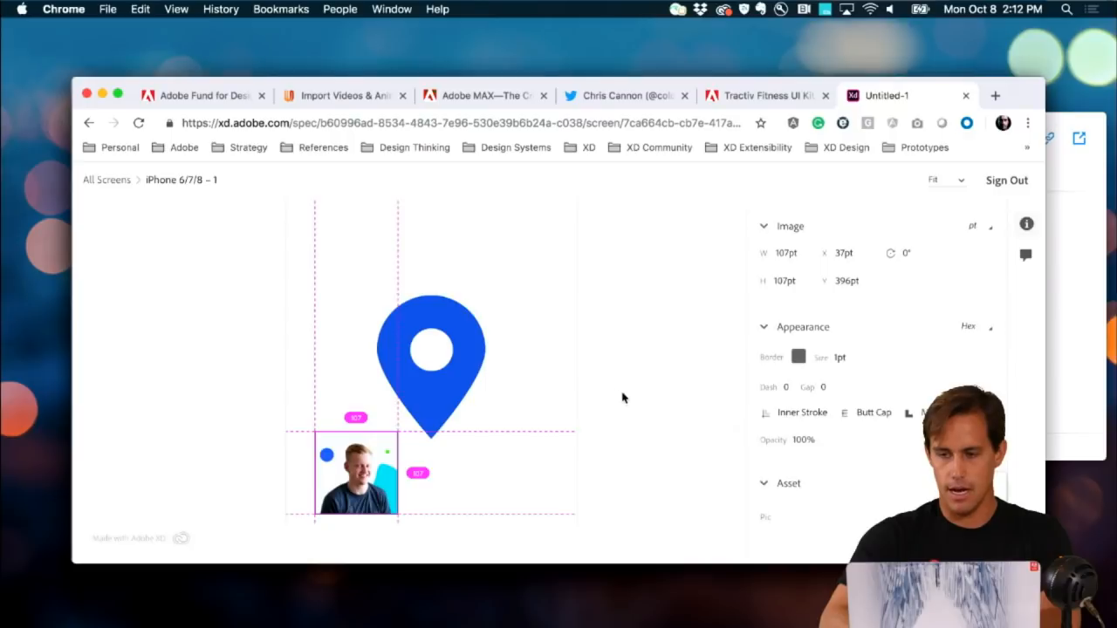
Step: In XD, change the specs export platform from iOS to Web and update the link
key(super+Tab)
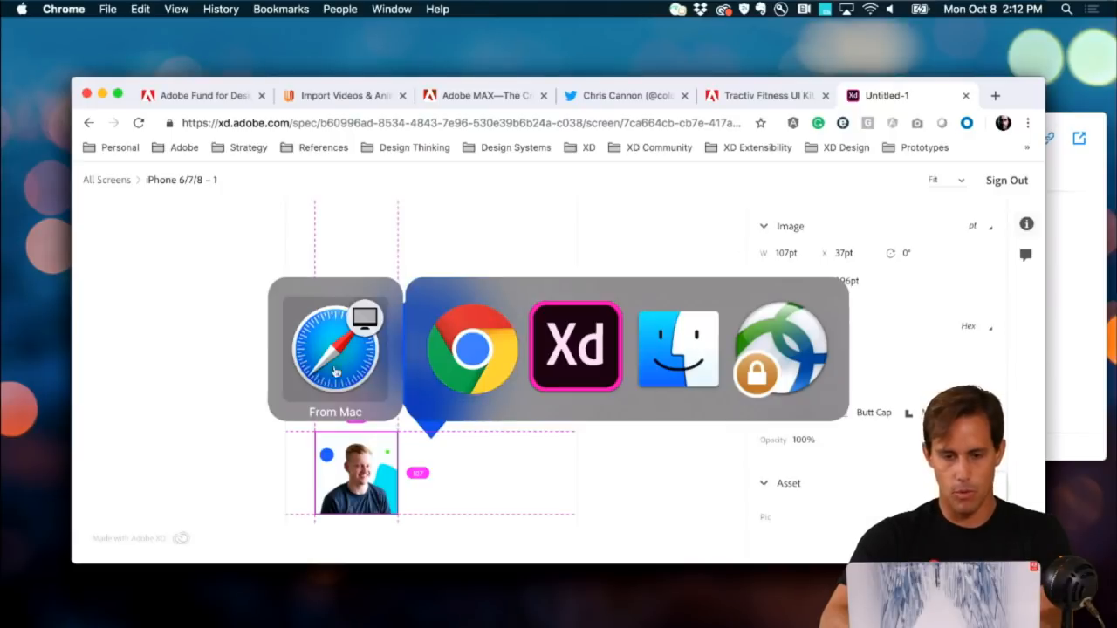
click(574, 369)
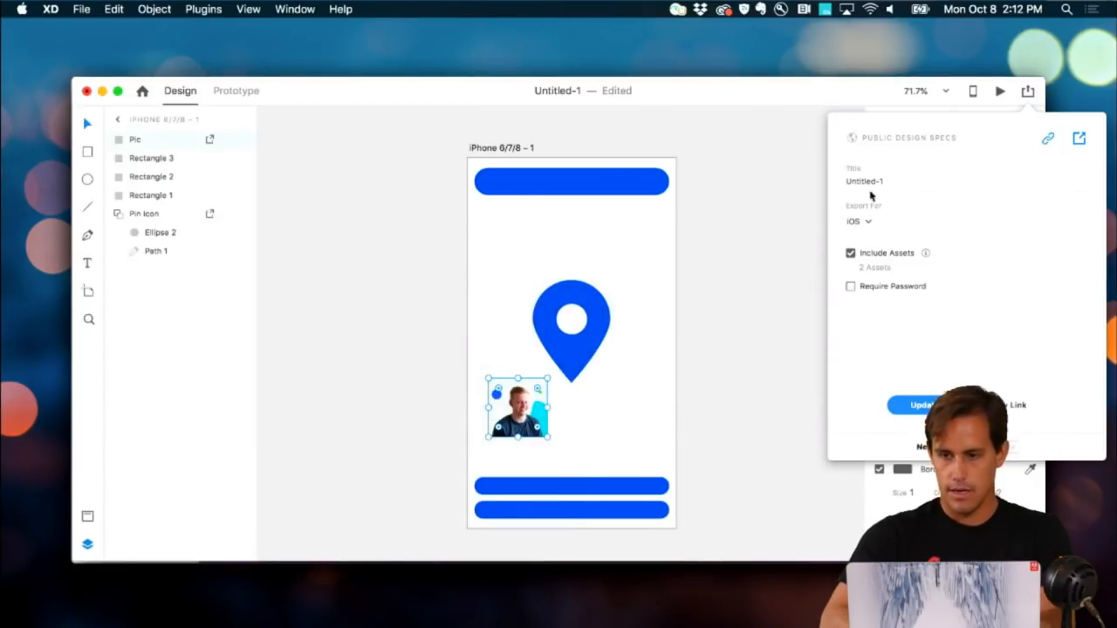
click(860, 221)
click(857, 209)
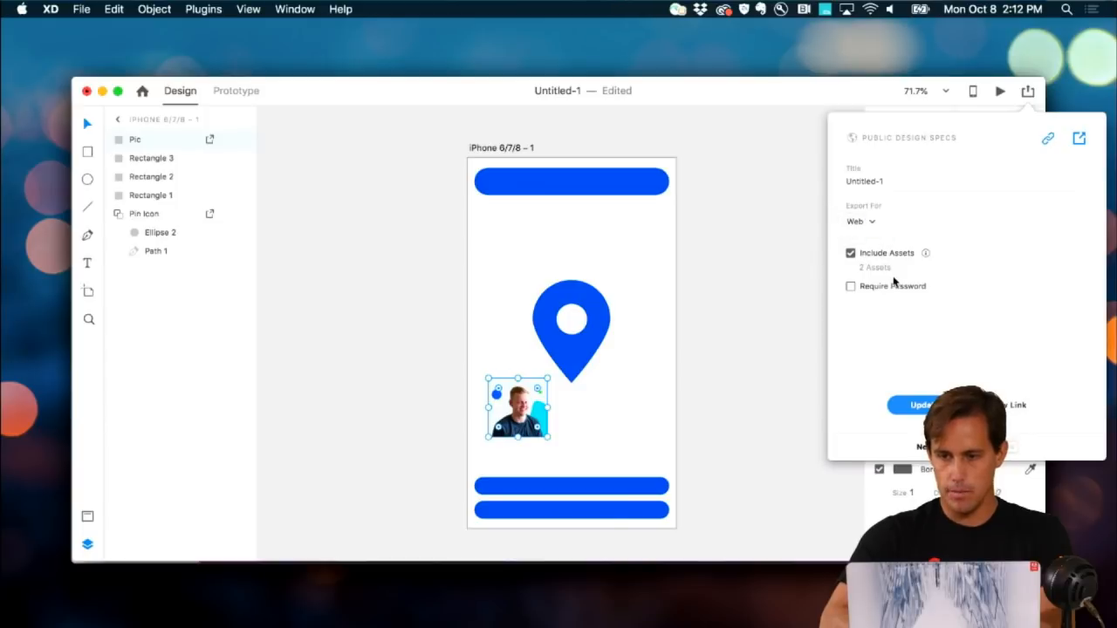
click(925, 404)
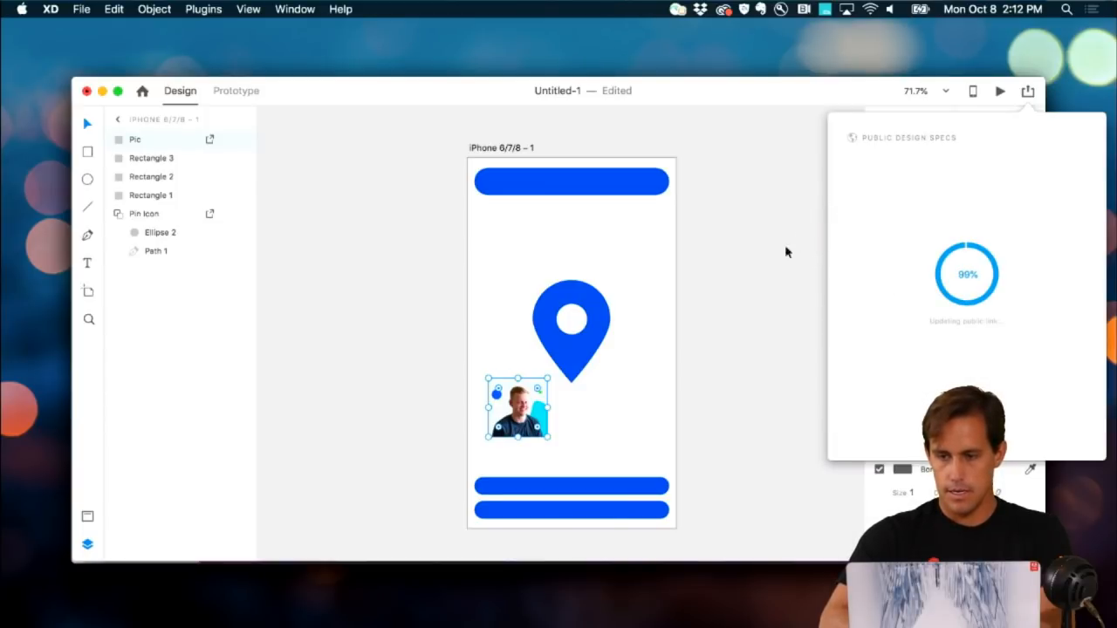
key(super+Tab)
key(super+Tab)
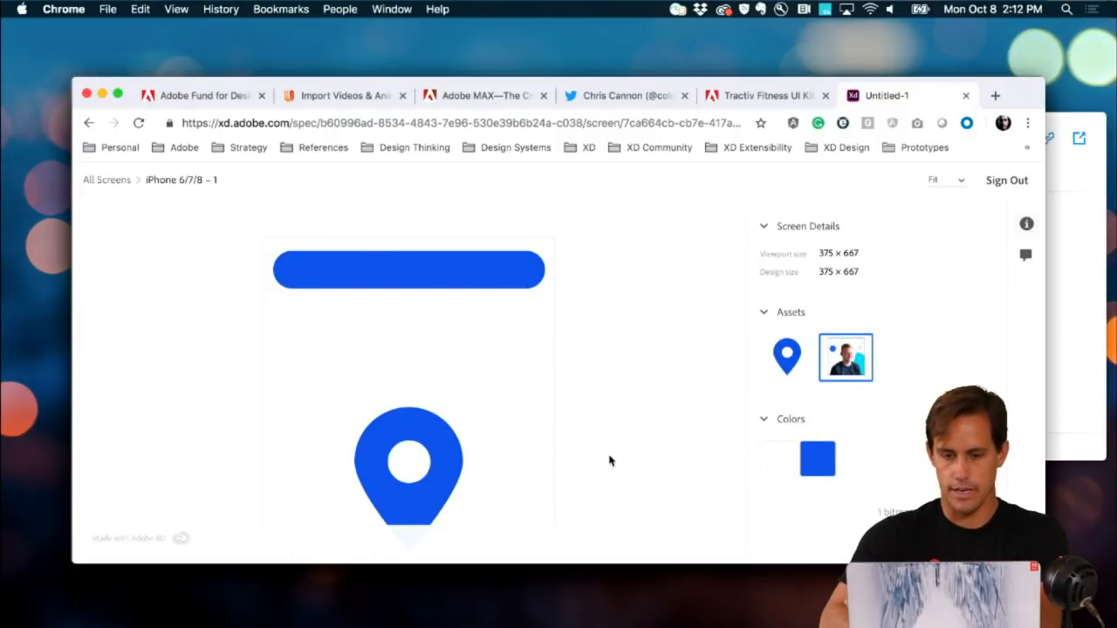
Step: Scroll through the updated specs page, then close the Untitled-1 tab
mouse_move(852, 488)
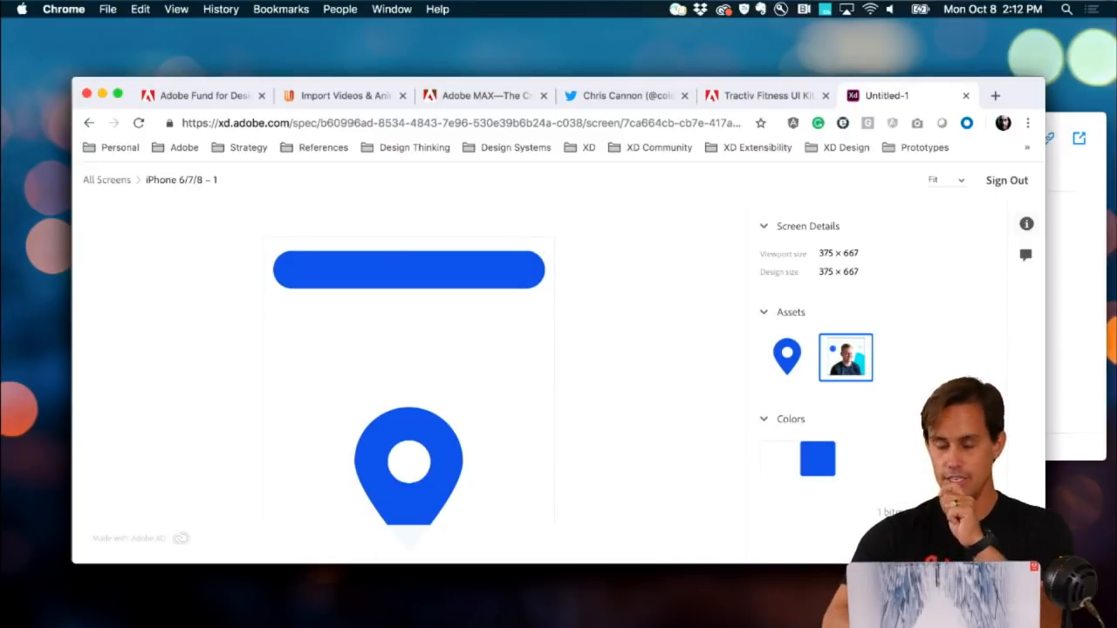
scroll(693, 447, down, 3)
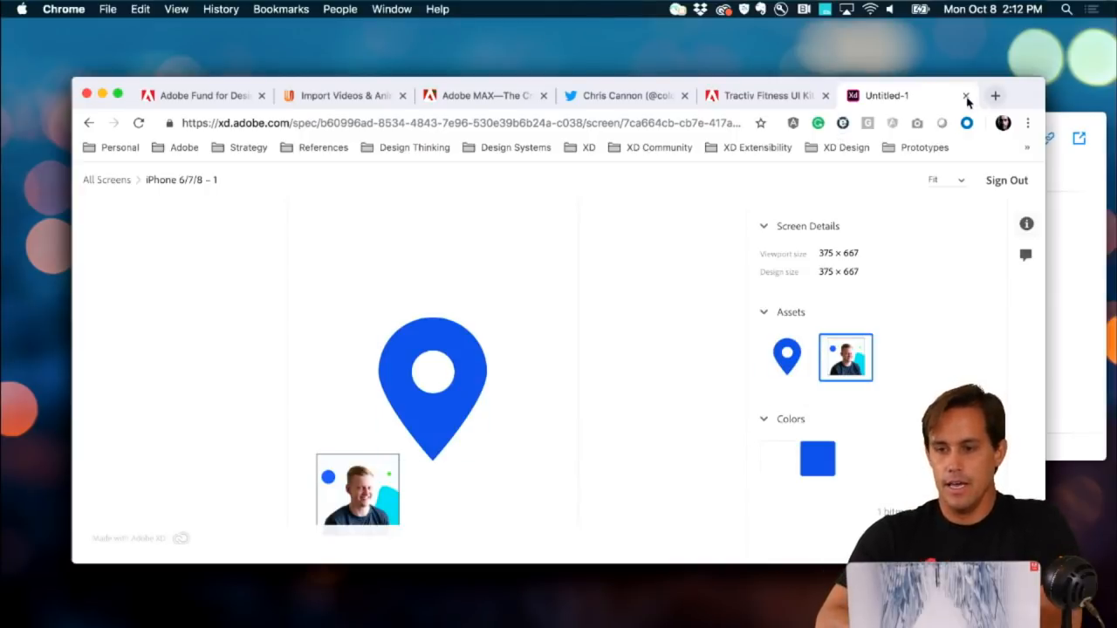
click(965, 96)
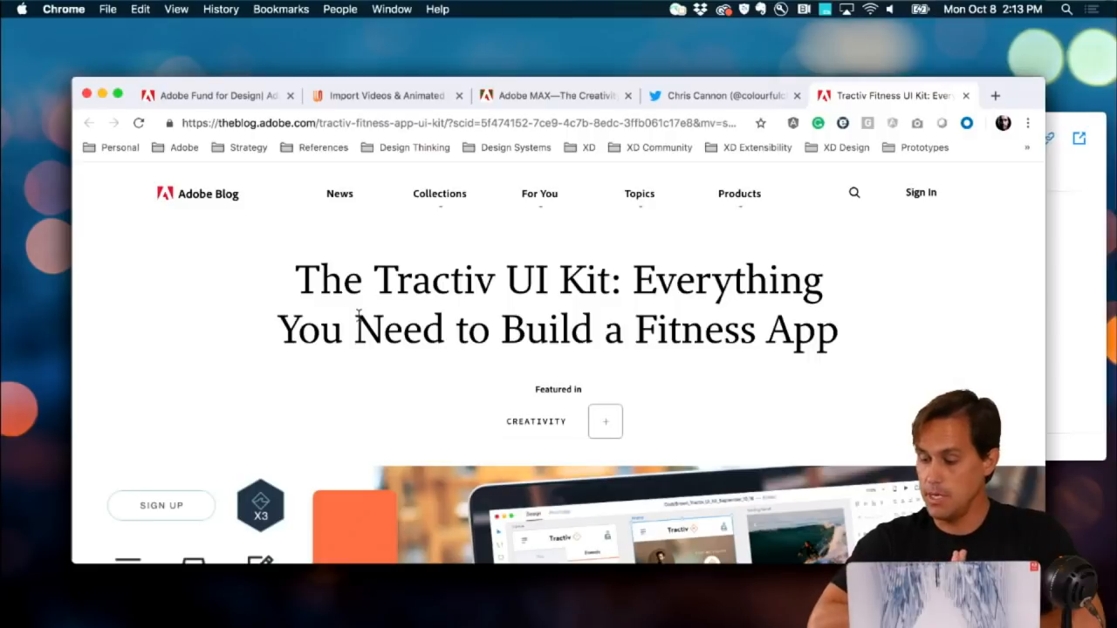
Step: Show the Adobe MAX 2018 site at max.adobe.com
click(543, 98)
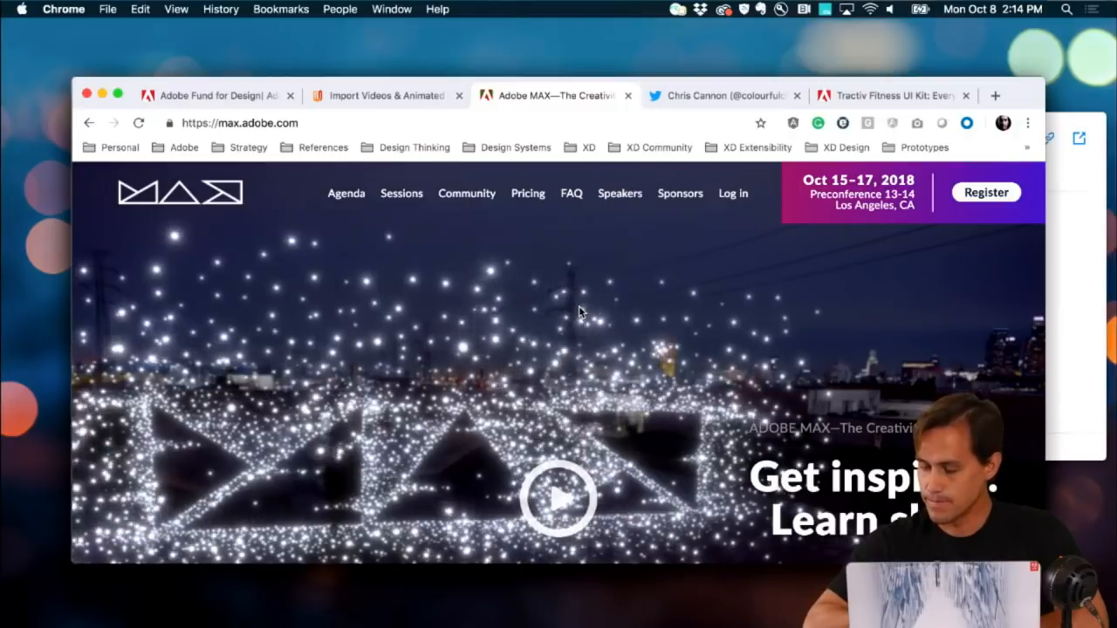
Step: Return to the Adobe Blog's Tractiv UI Kit fitness app article
click(892, 97)
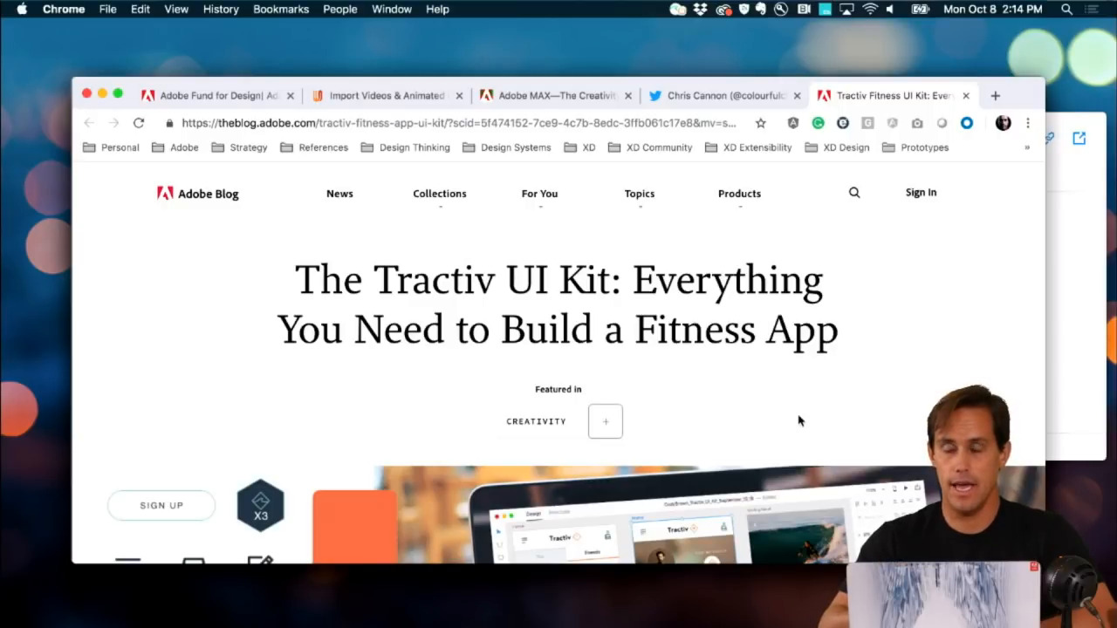
Step: Highlight 'Tractiv UI Kit' in the title 'The Tractiv UI Kit: Everything You Need to Build a Fitness App'
scroll(798, 421, down, 1)
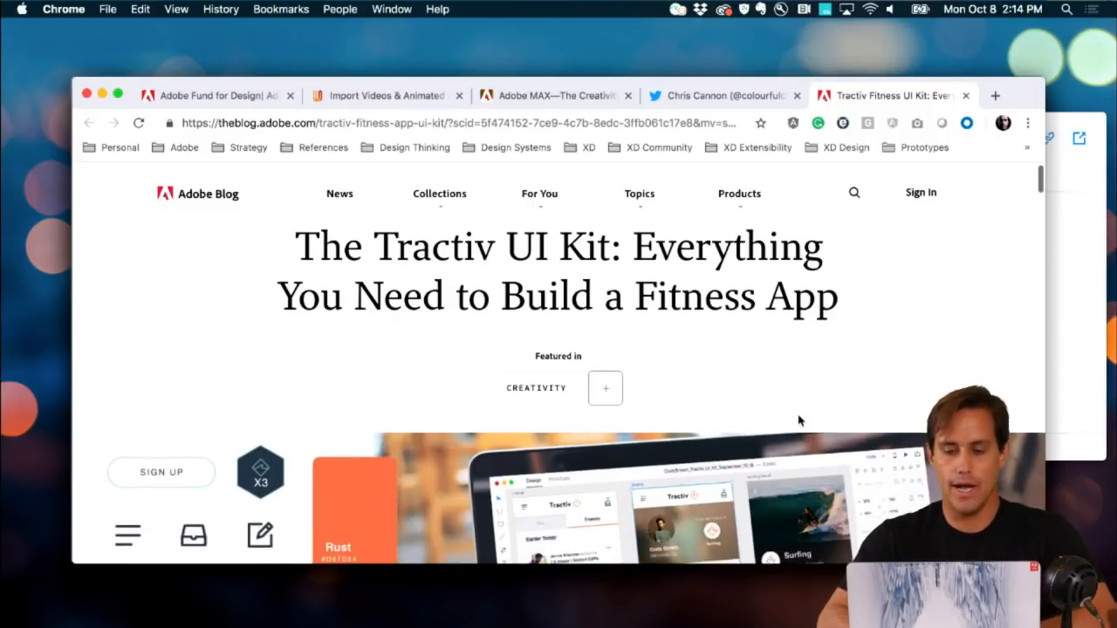
scroll(797, 420, up, 1)
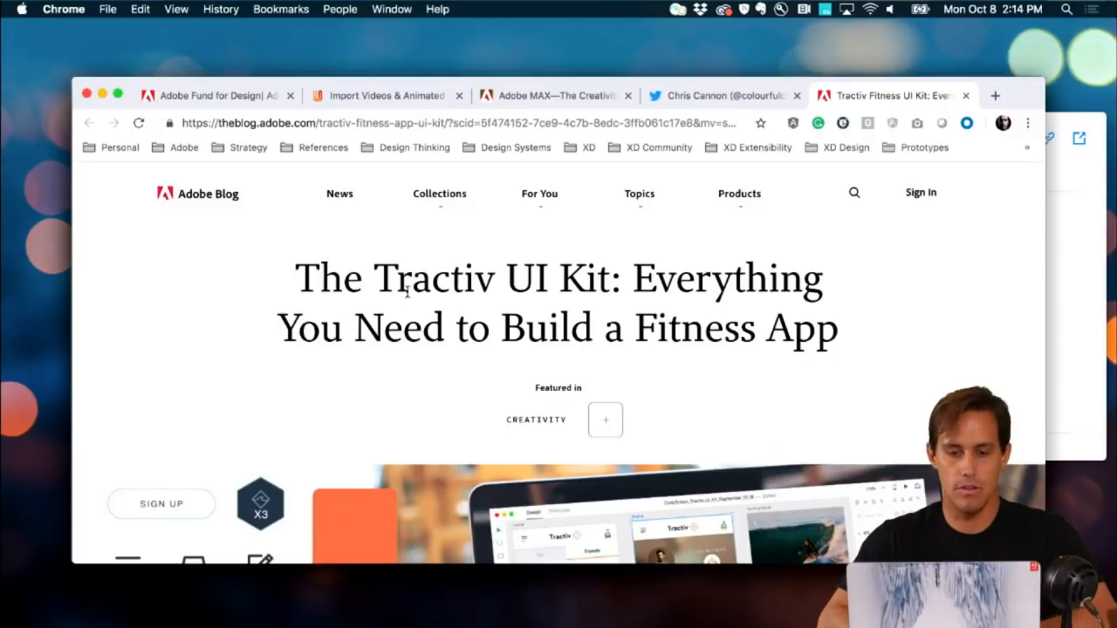
drag(396, 279, 602, 290)
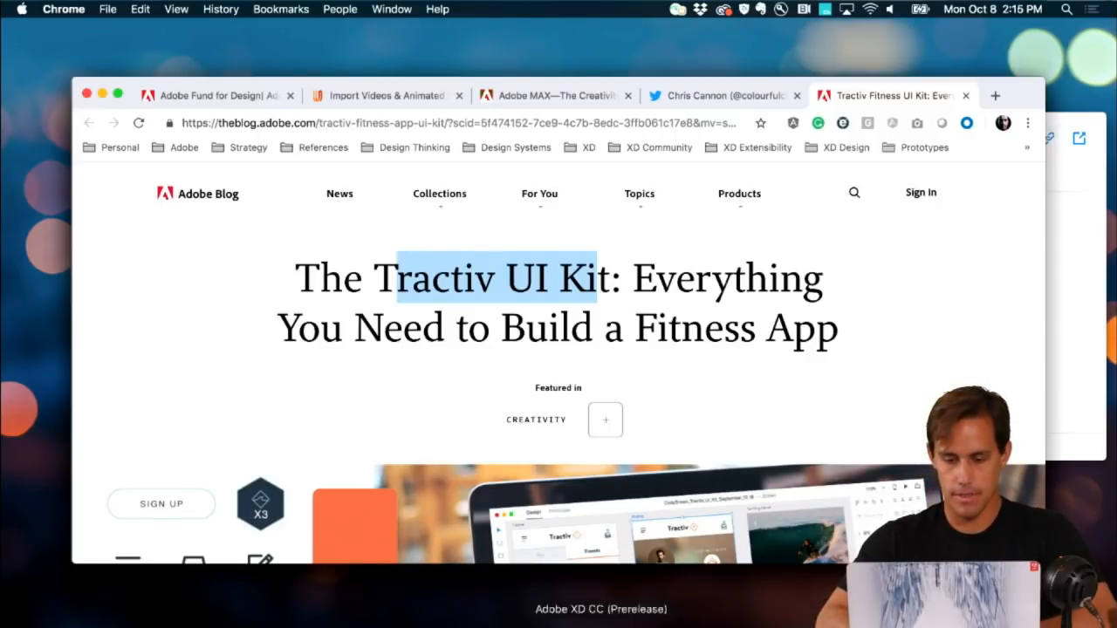
Step: Close the untitled pin-icon document without saving its changes
click(377, 625)
key(super+o)
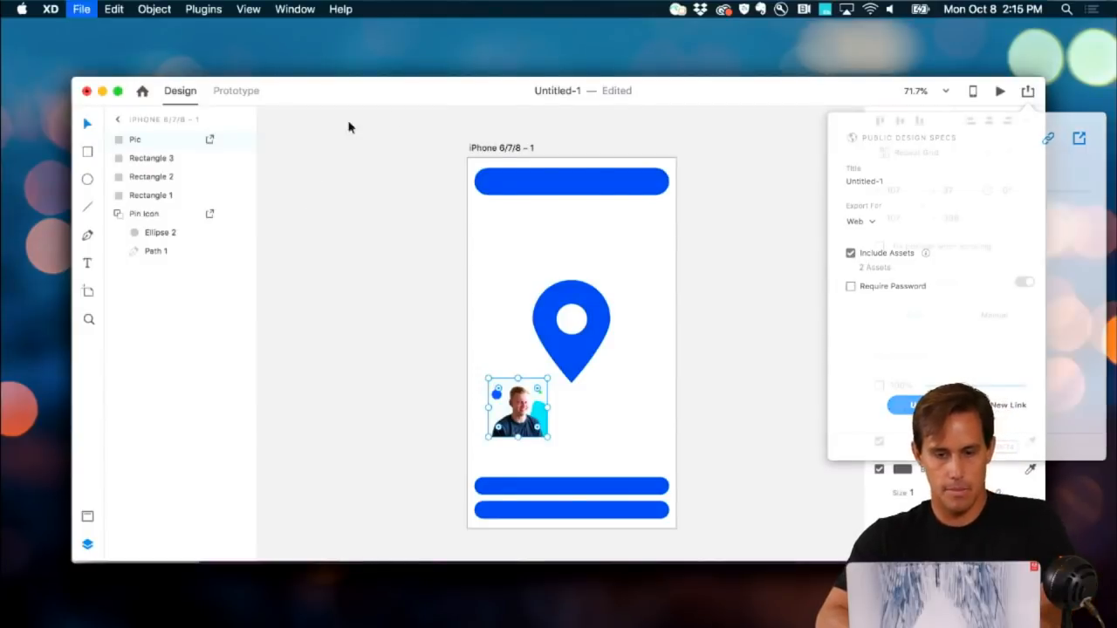
click(381, 237)
key(super+w)
click(493, 183)
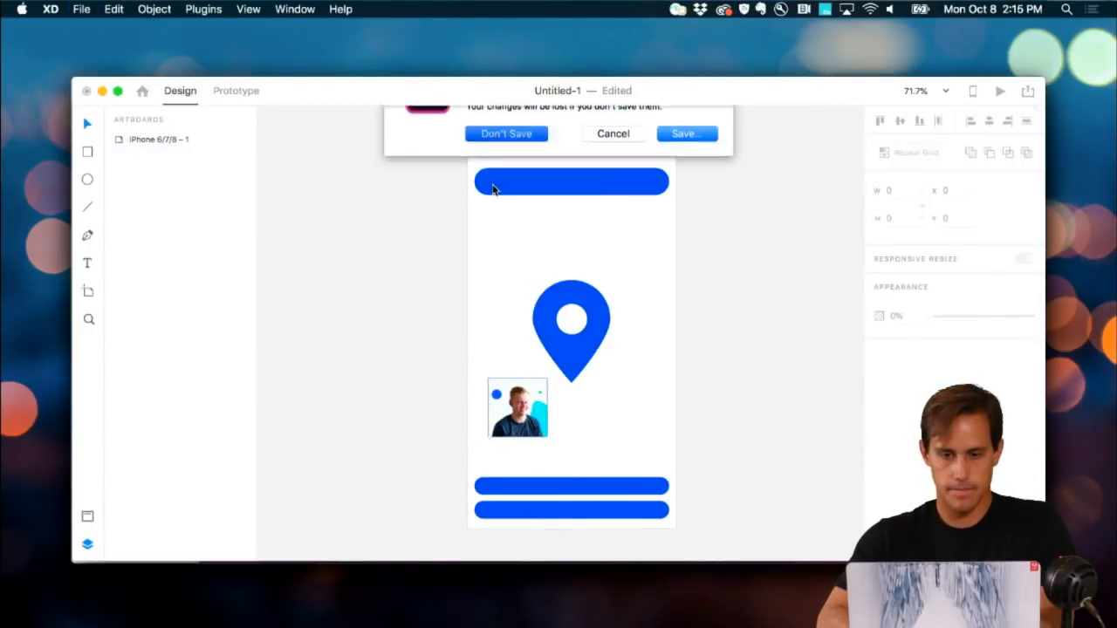
Step: Bring up the Tractiv UI Kit and zoom into its Inbox screen, briefly viewing the sharing options
key(super+w)
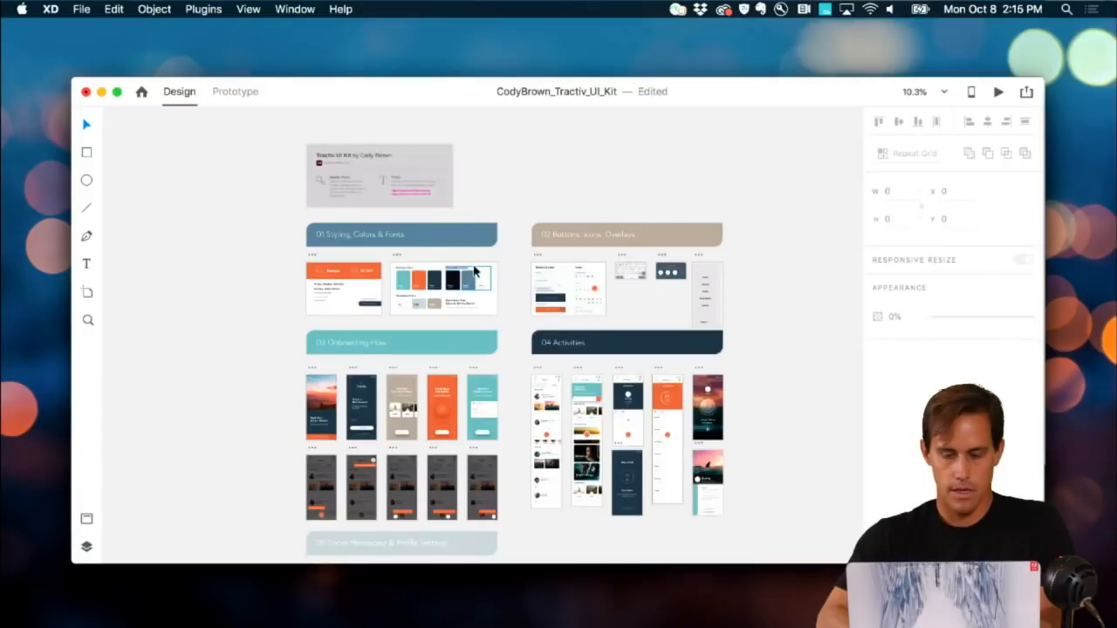
scroll(502, 287, up, 5)
scroll(502, 286, down, 3)
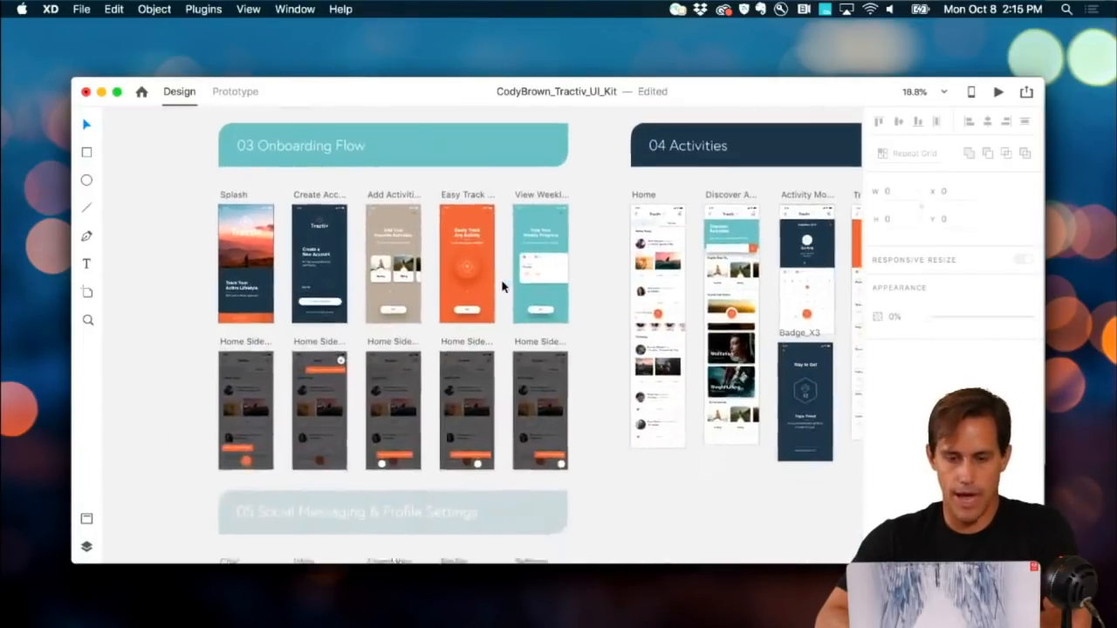
scroll(501, 286, down, 5)
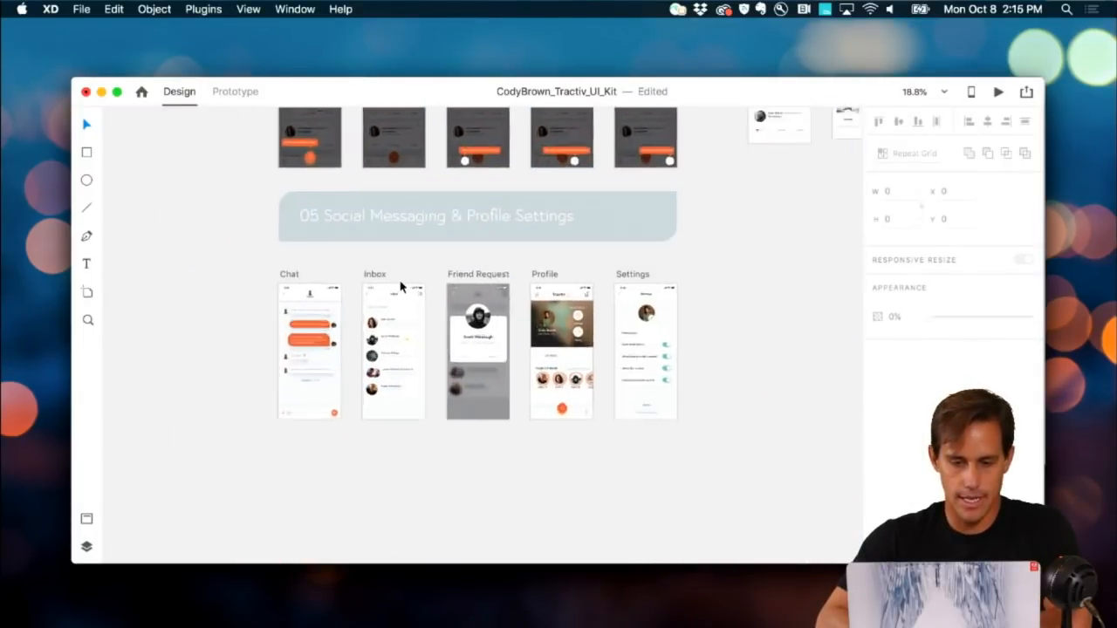
scroll(400, 286, up, 5)
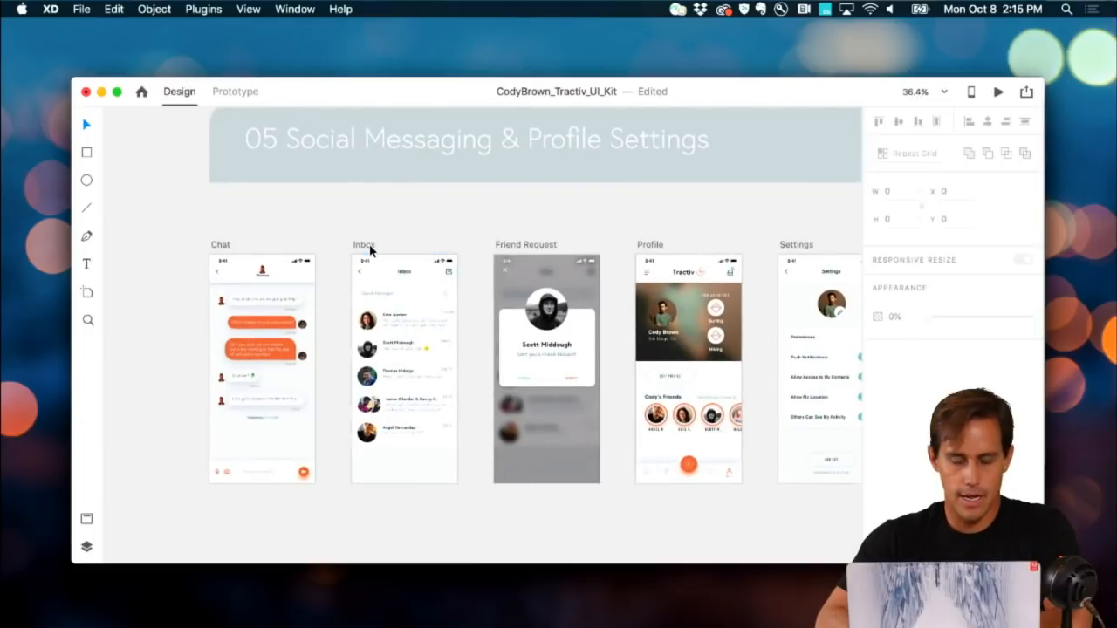
click(363, 243)
scroll(363, 241, up, 3)
scroll(367, 250, down, 5)
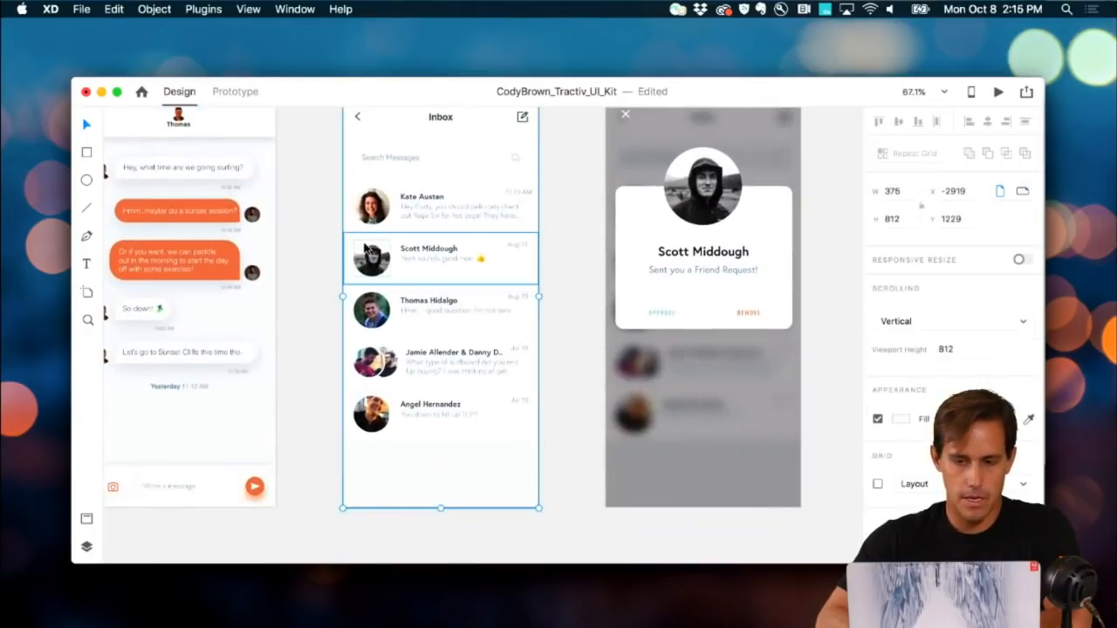
scroll(367, 250, up, 1)
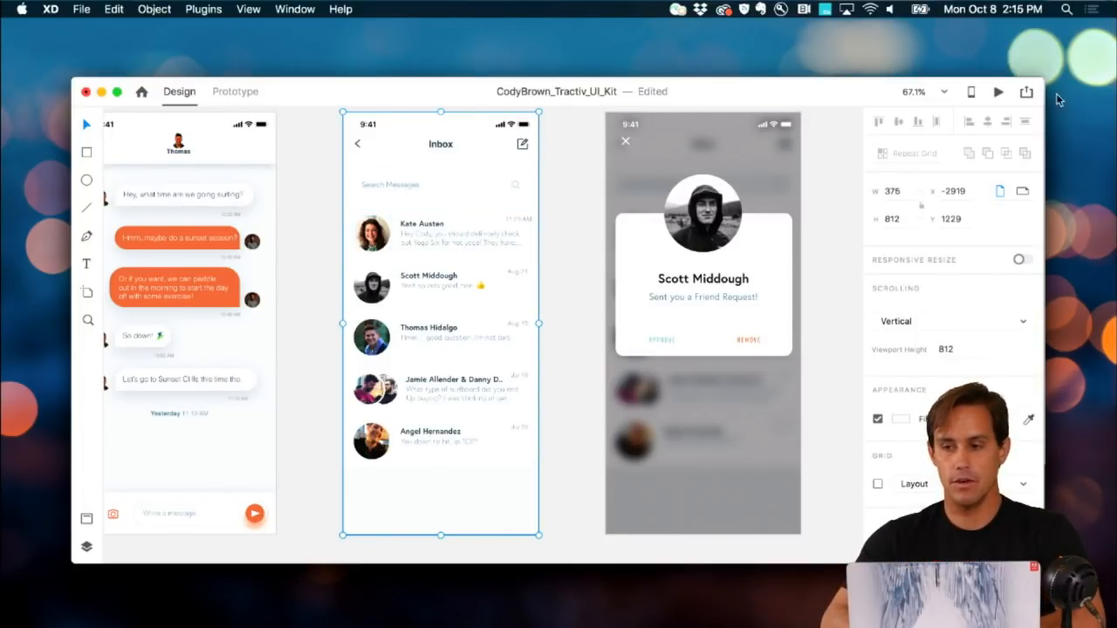
click(1026, 92)
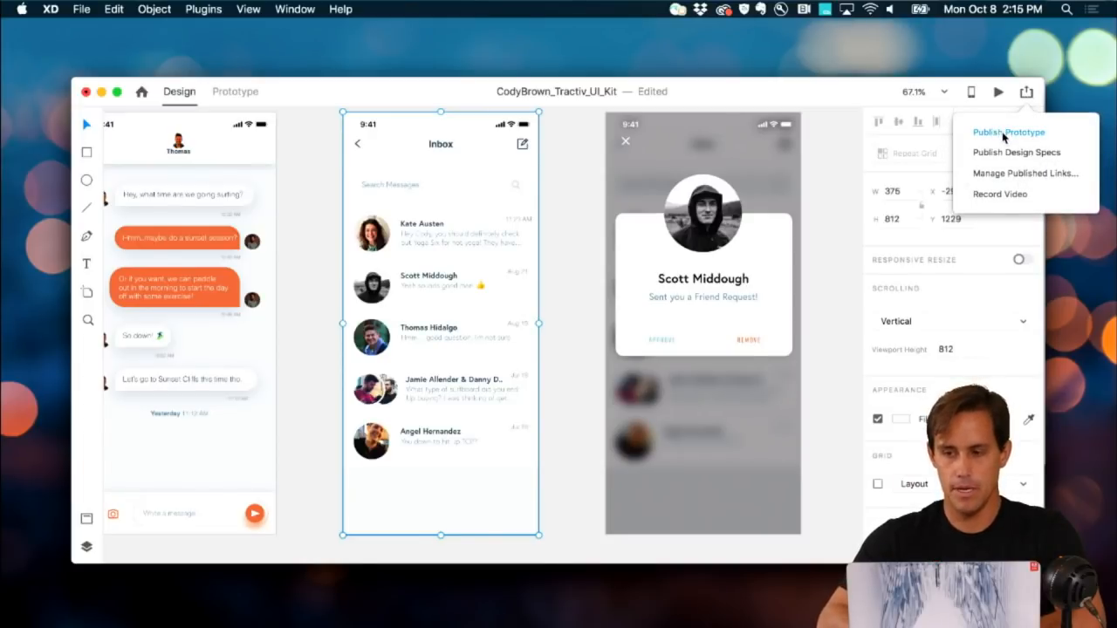
click(586, 211)
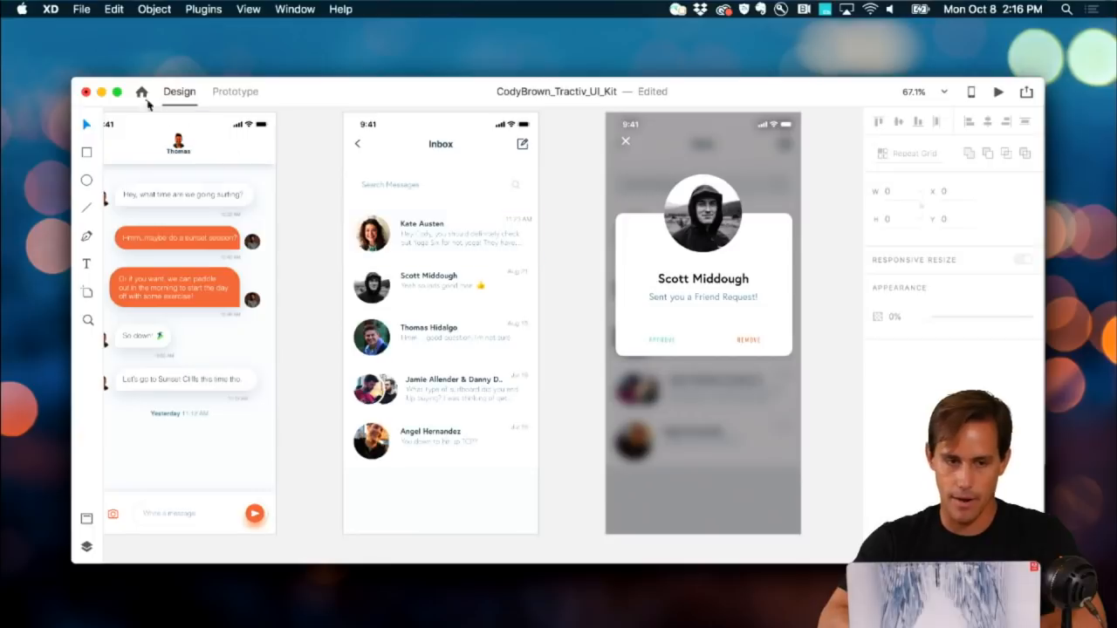
Step: Discard the Tractiv UI Kit, create a blank iPhone 6/7/8 document, and shrink and reposition its window
click(85, 93)
click(506, 184)
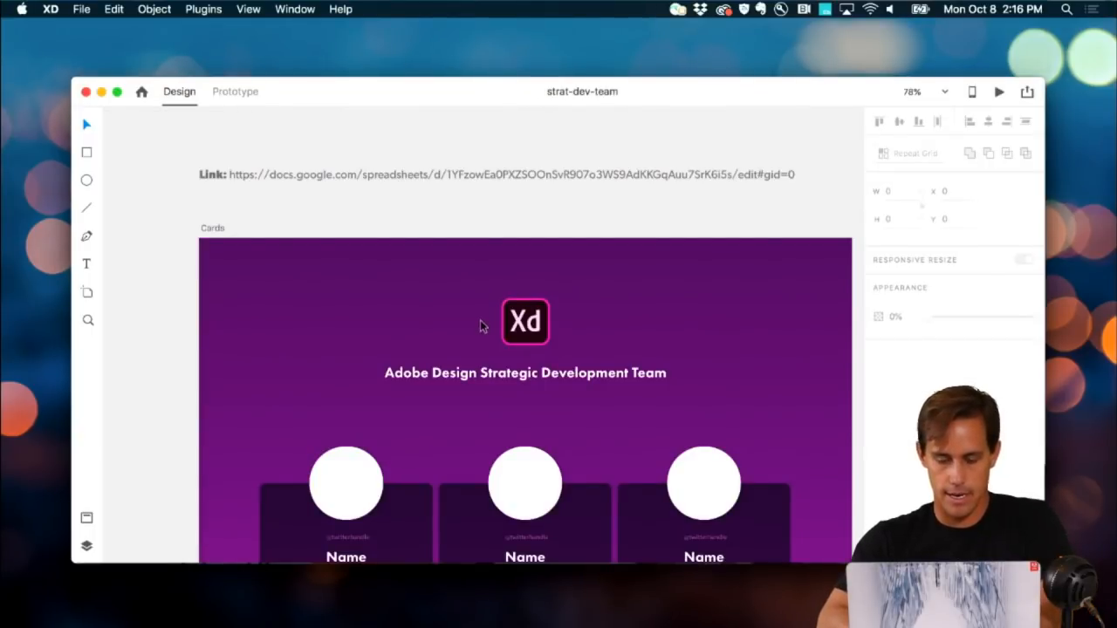
key(super+n)
click(410, 227)
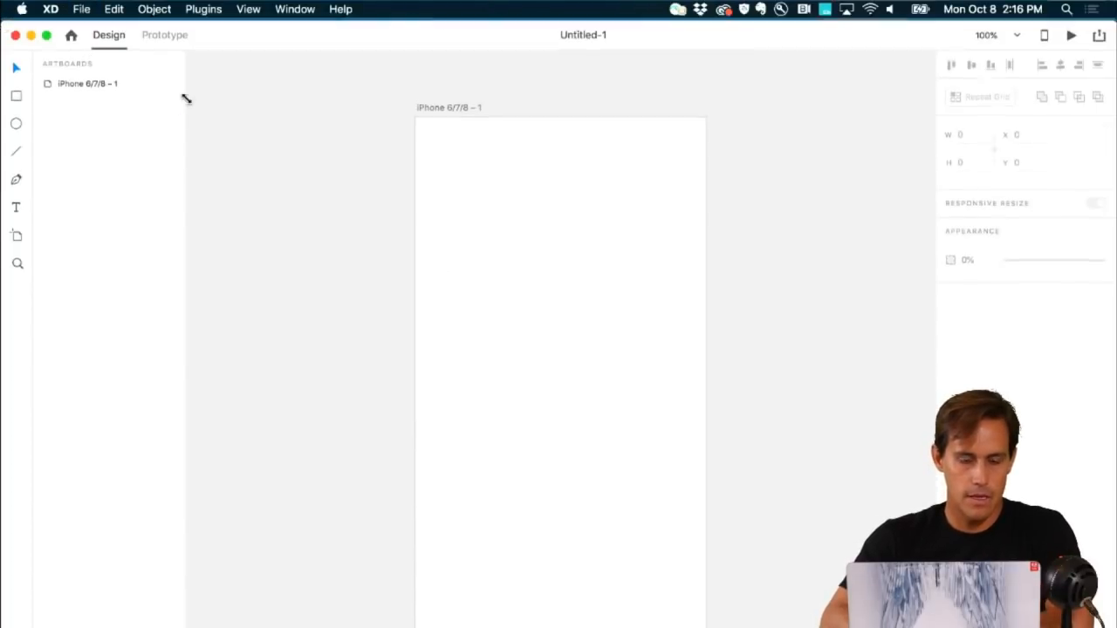
drag(186, 99, 387, 217)
drag(615, 227, 302, 93)
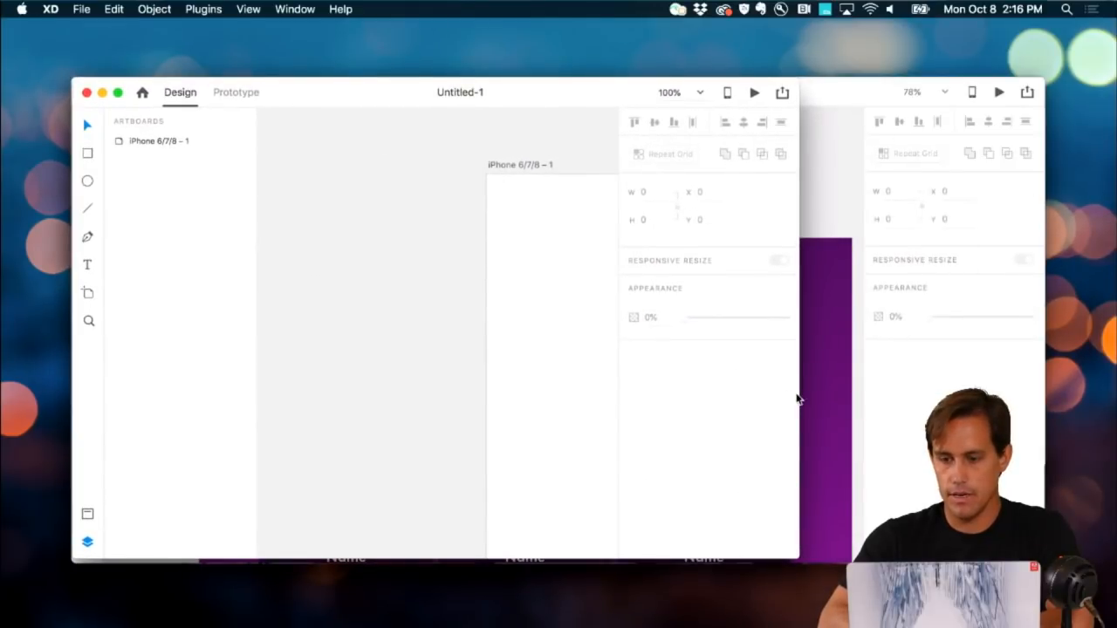
Step: Drag the Untitled-1 window's right edge outward so it covers the document behind
drag(800, 399, 1046, 385)
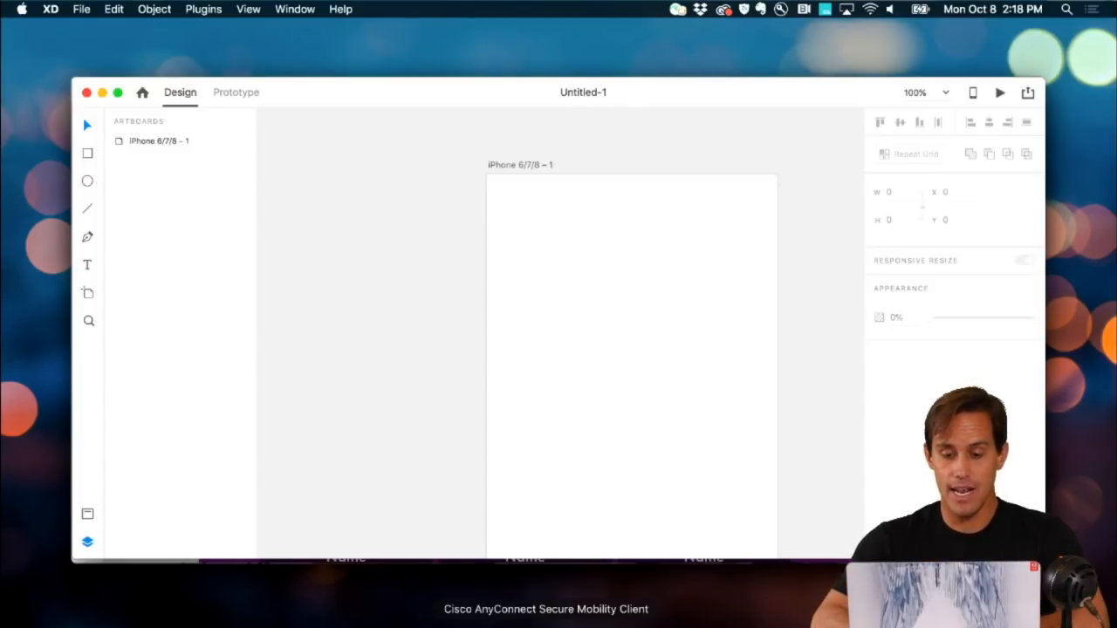
Step: In Chrome, scroll the Adobe Fund for Design page back to its 'Let's build the future of design' heading
click(777, 625)
click(233, 100)
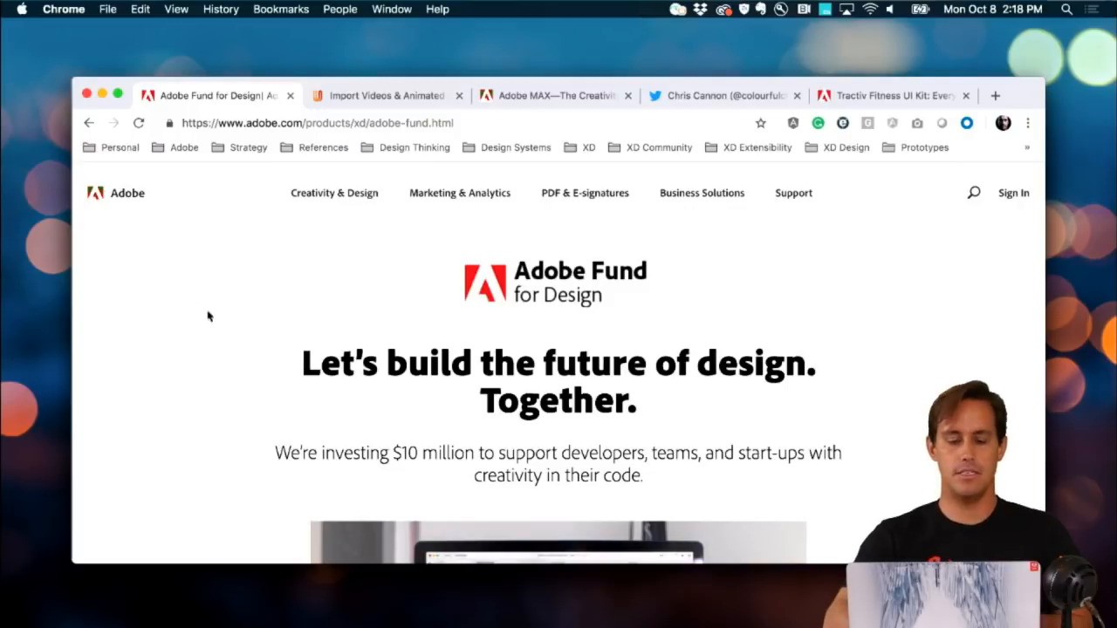
scroll(238, 340, down, 5)
scroll(238, 342, down, 3)
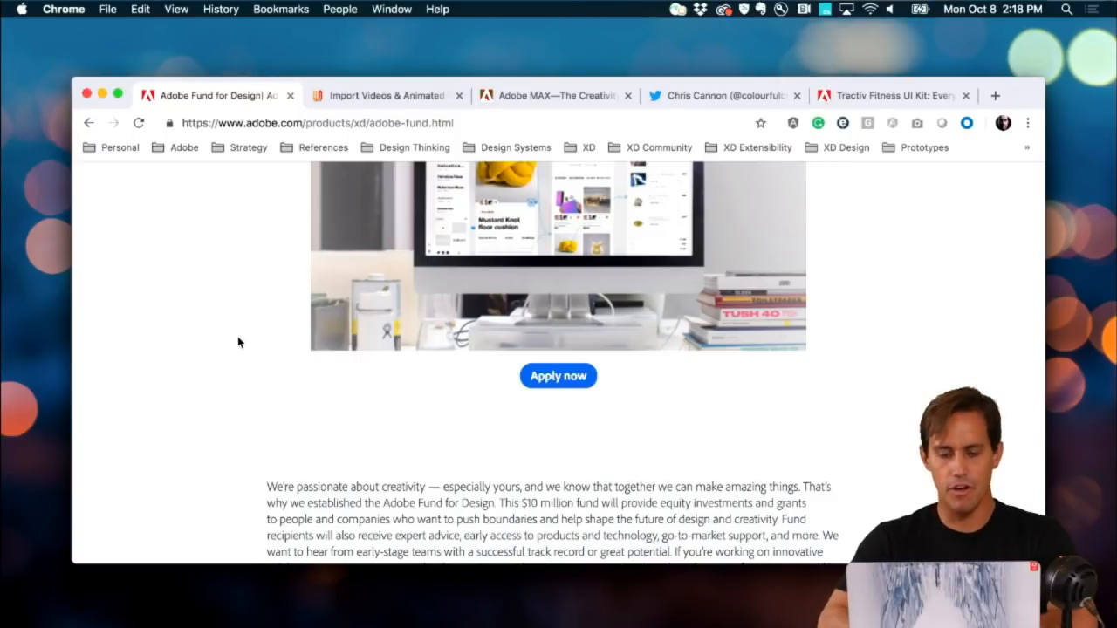
scroll(238, 342, up, 5)
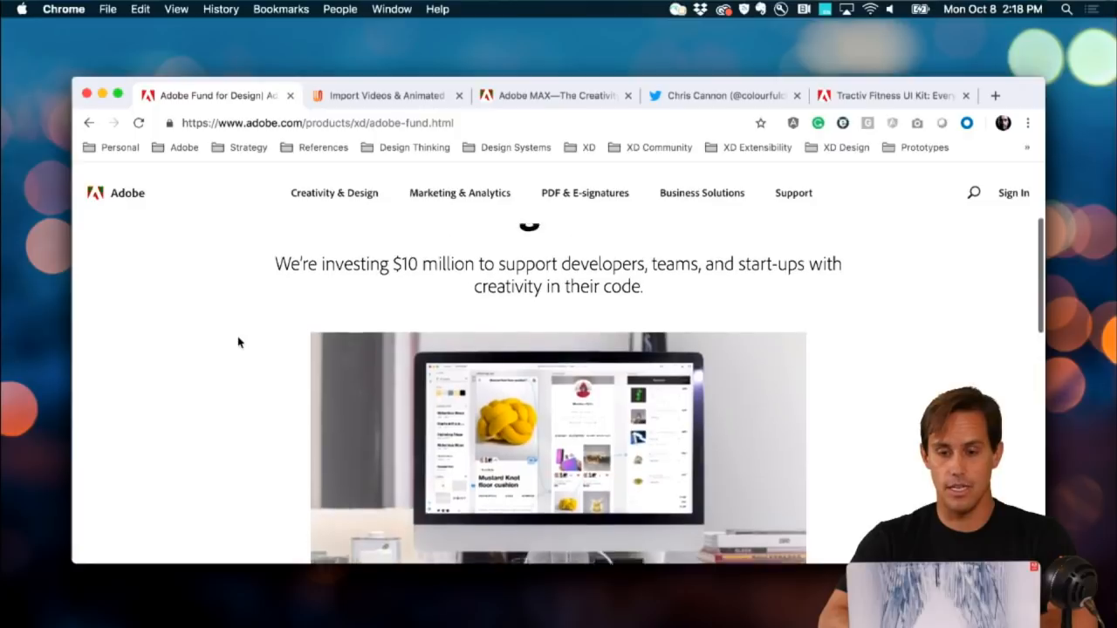
scroll(238, 342, up, 2)
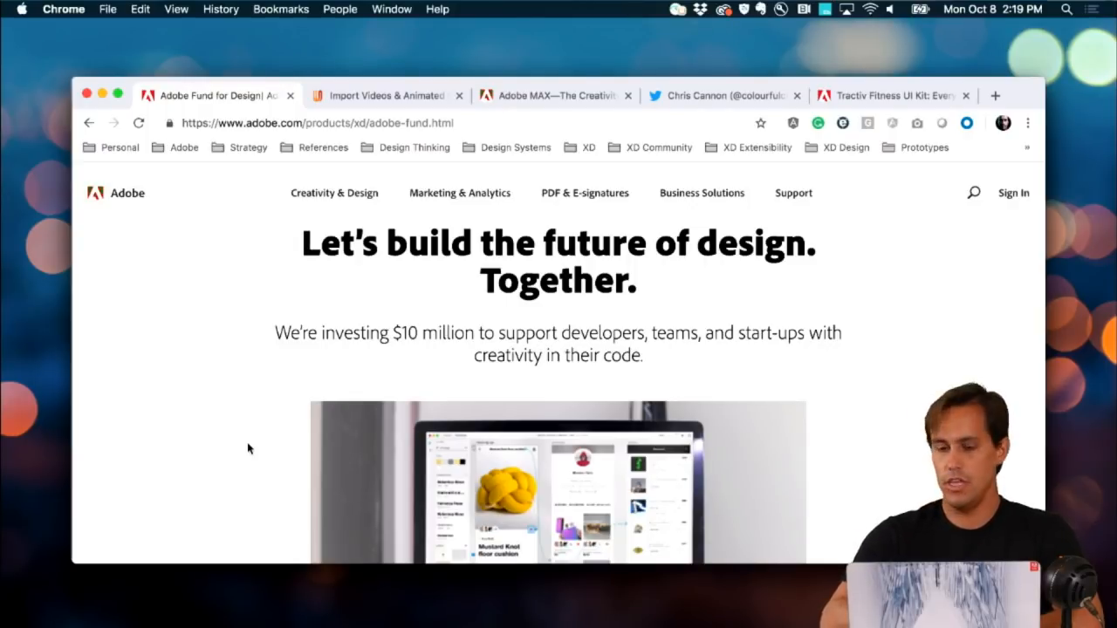
scroll(271, 445, up, 3)
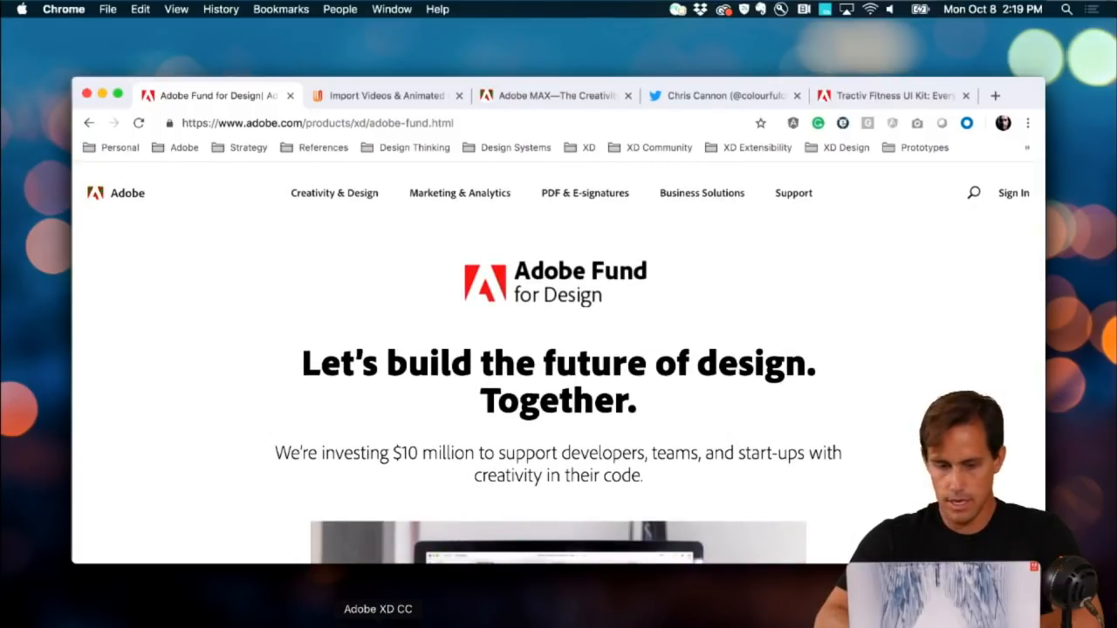
Step: Copy the Google Sheets URL from the Link text above strat-dev-team's Cards artboard
click(378, 626)
key(super+grave)
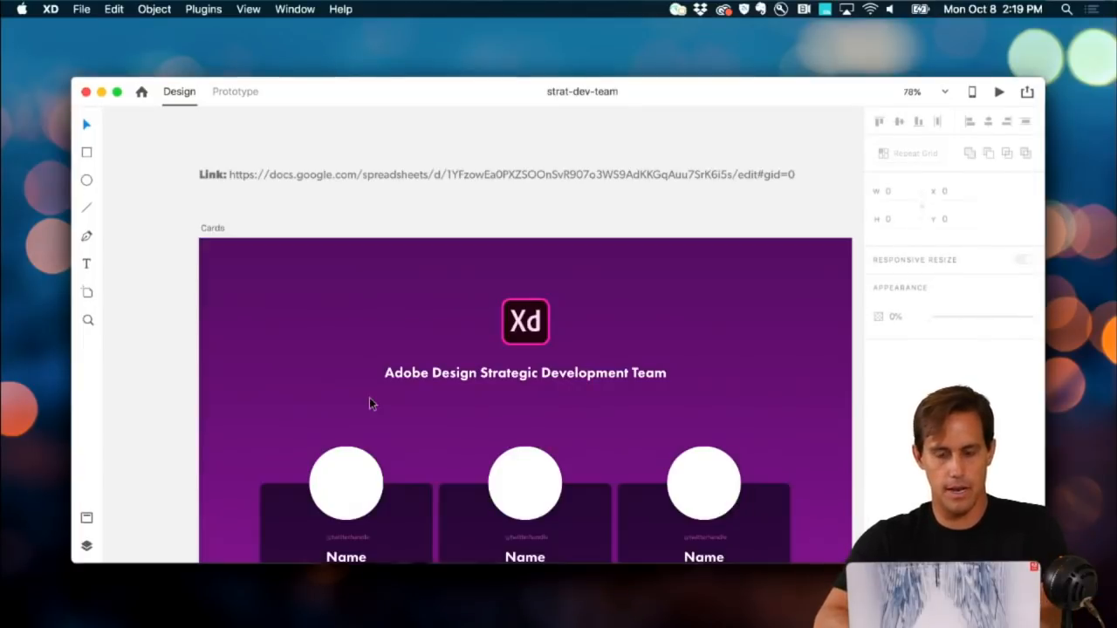
scroll(381, 355, right, 3)
scroll(381, 356, down, 1)
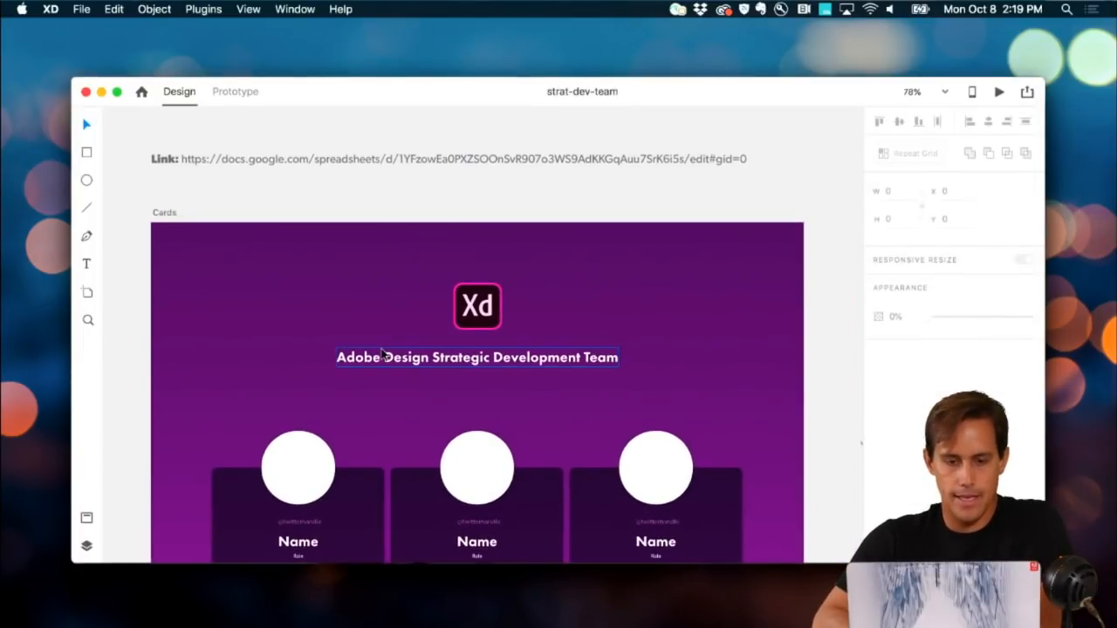
scroll(381, 354, down, 1)
double_click(220, 144)
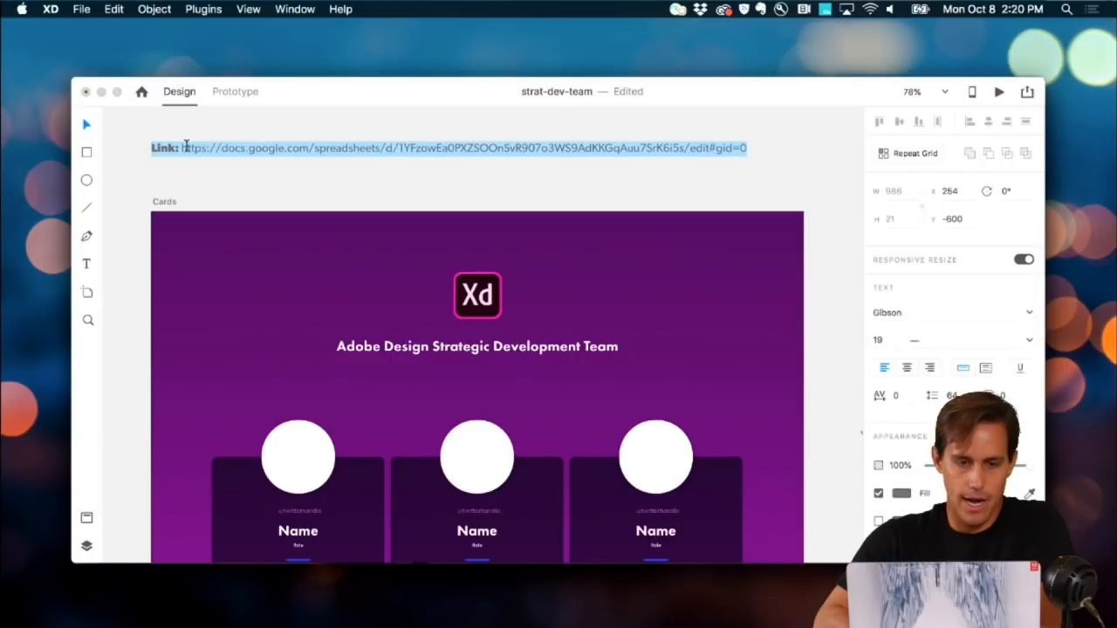
click(182, 148)
drag(181, 149, 750, 148)
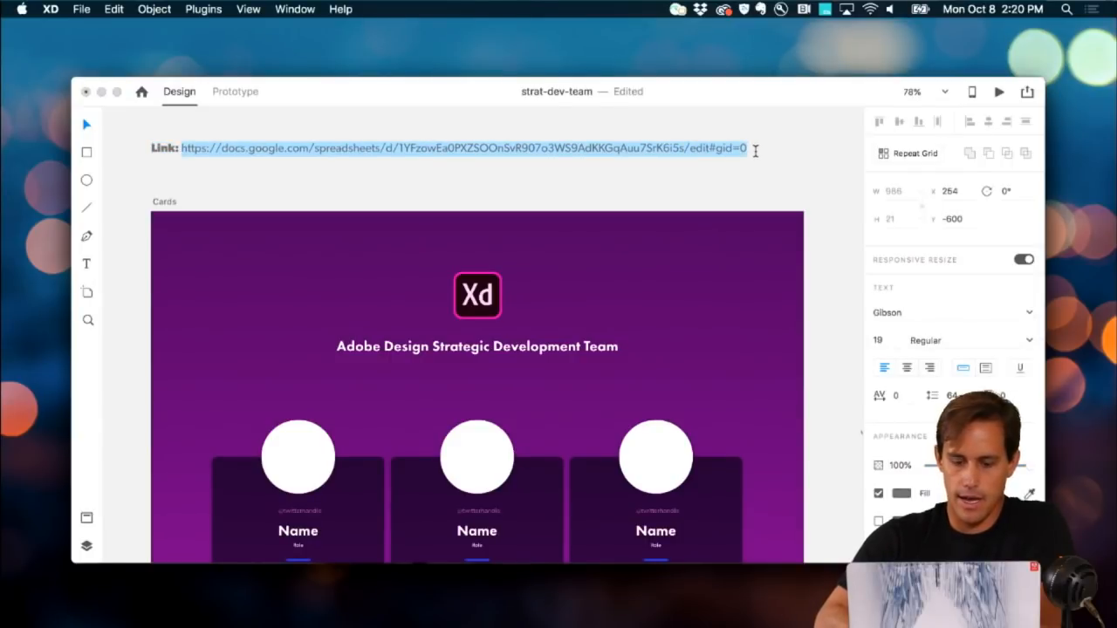
key(super+c)
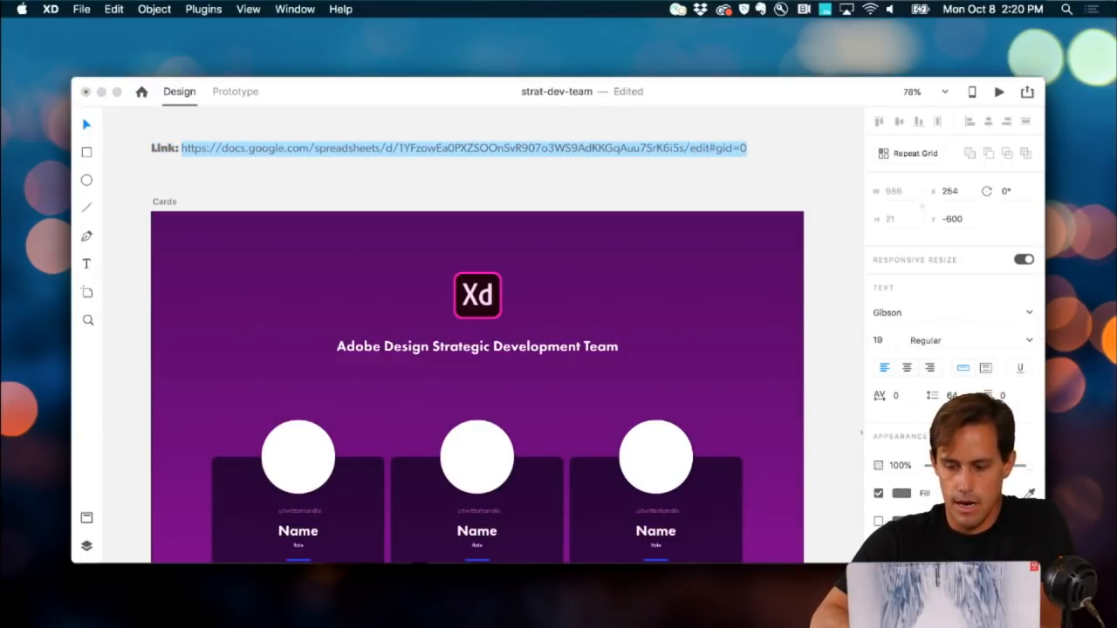
click(768, 621)
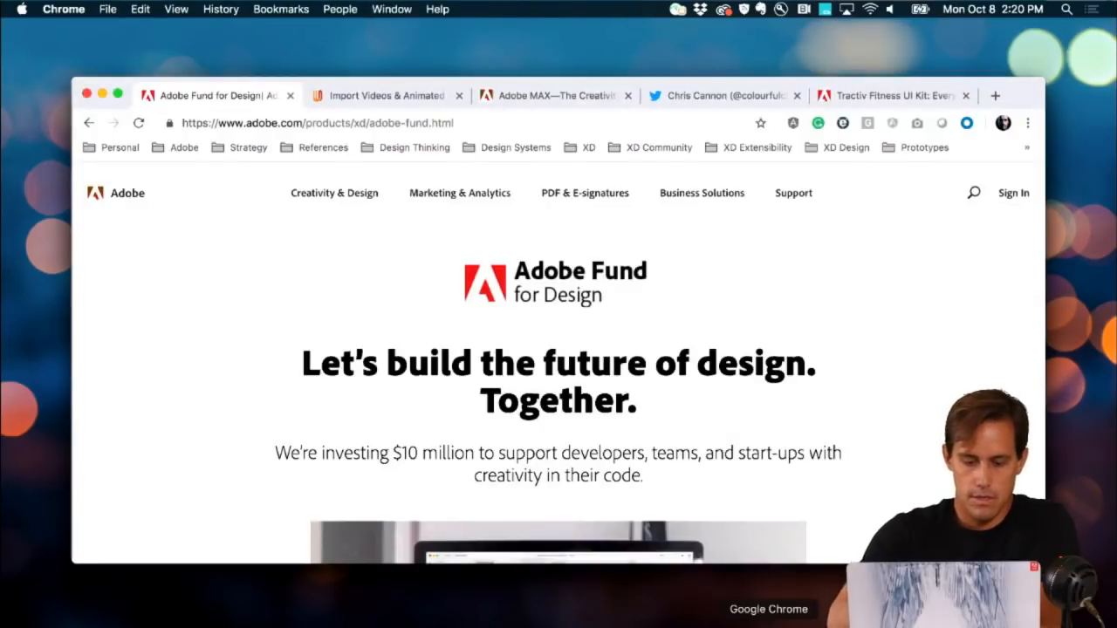
Step: Load the copied spreadsheet link in a new tab and scroll through the team sheet
key(super+t)
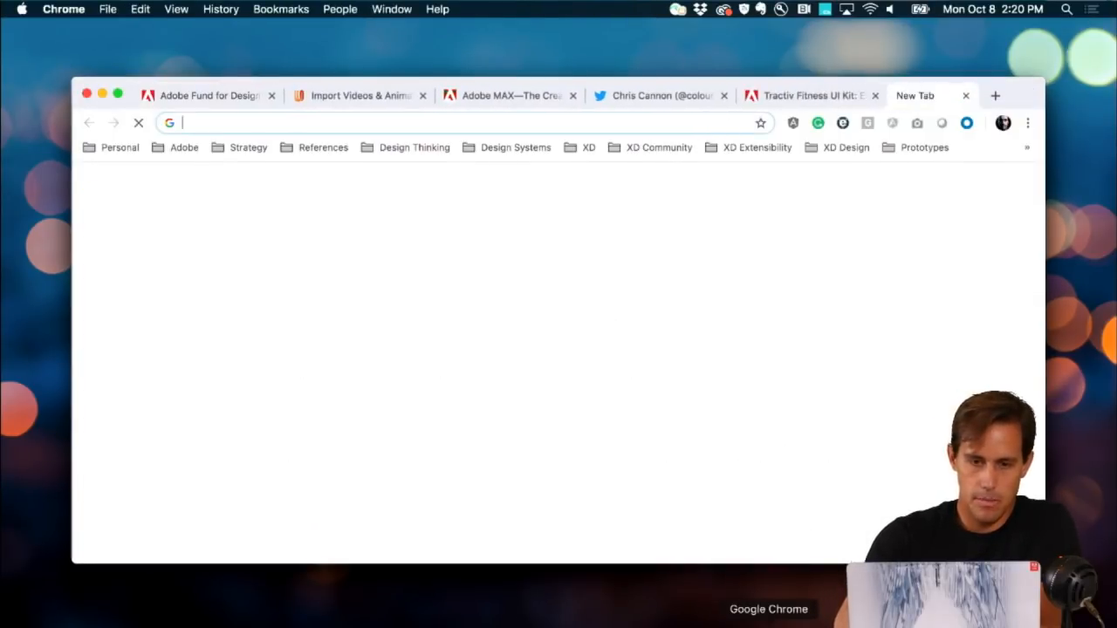
key(super+v)
key(Return)
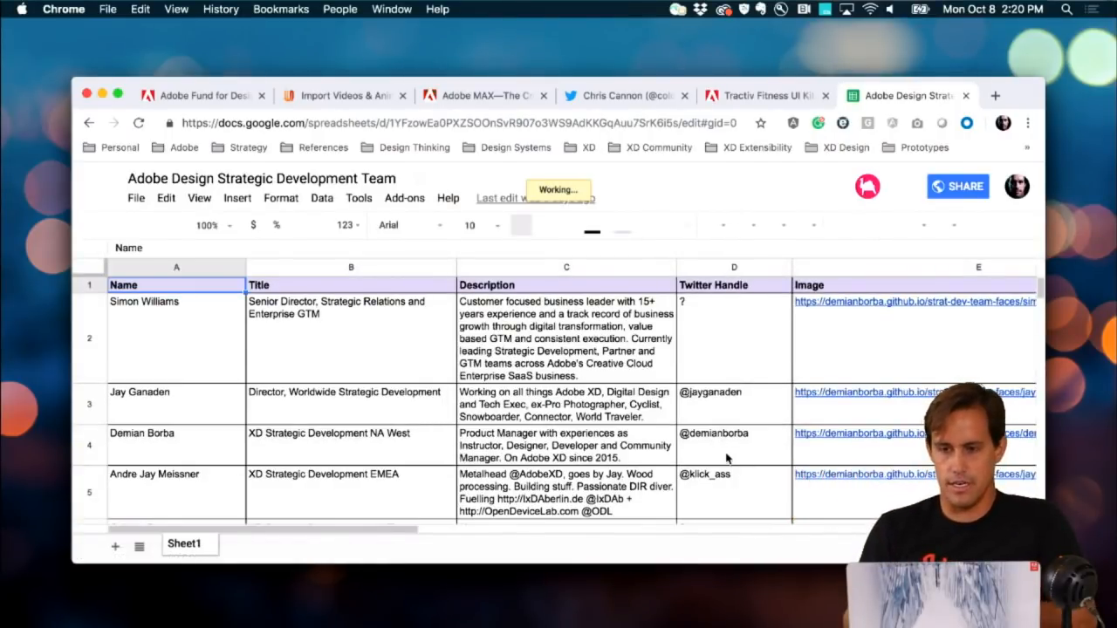
scroll(546, 433, down, 1)
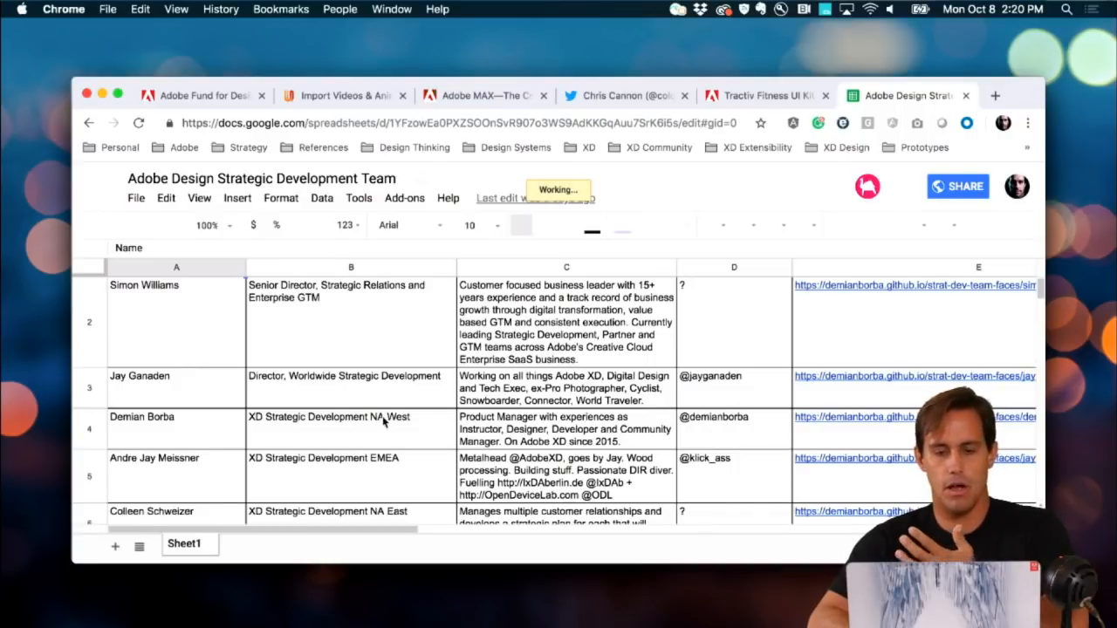
scroll(384, 423, down, 2)
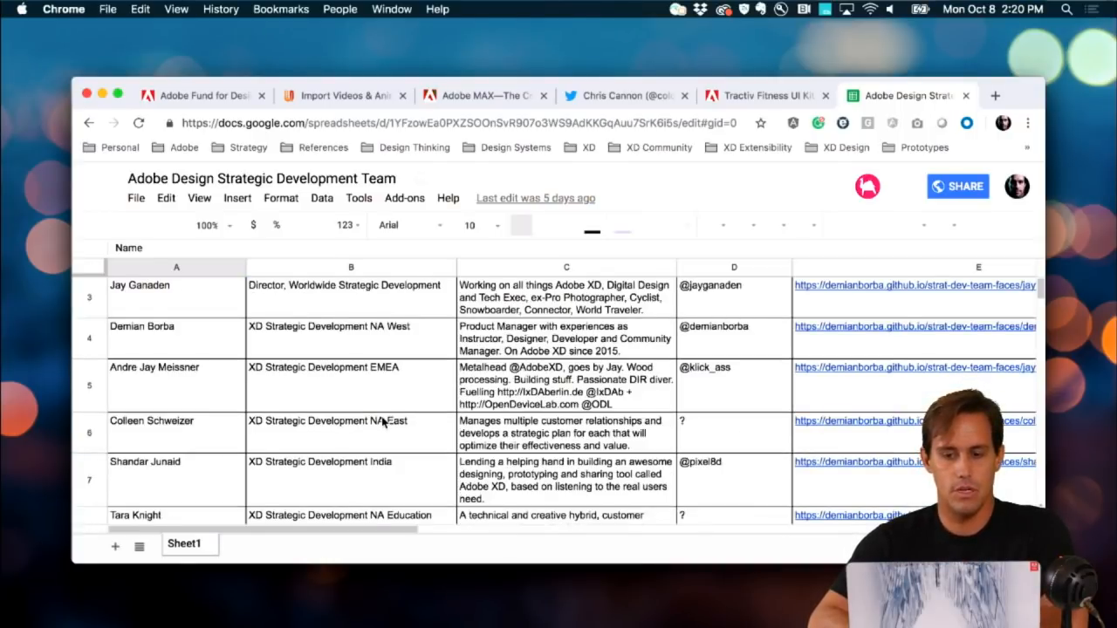
scroll(383, 422, down, 2)
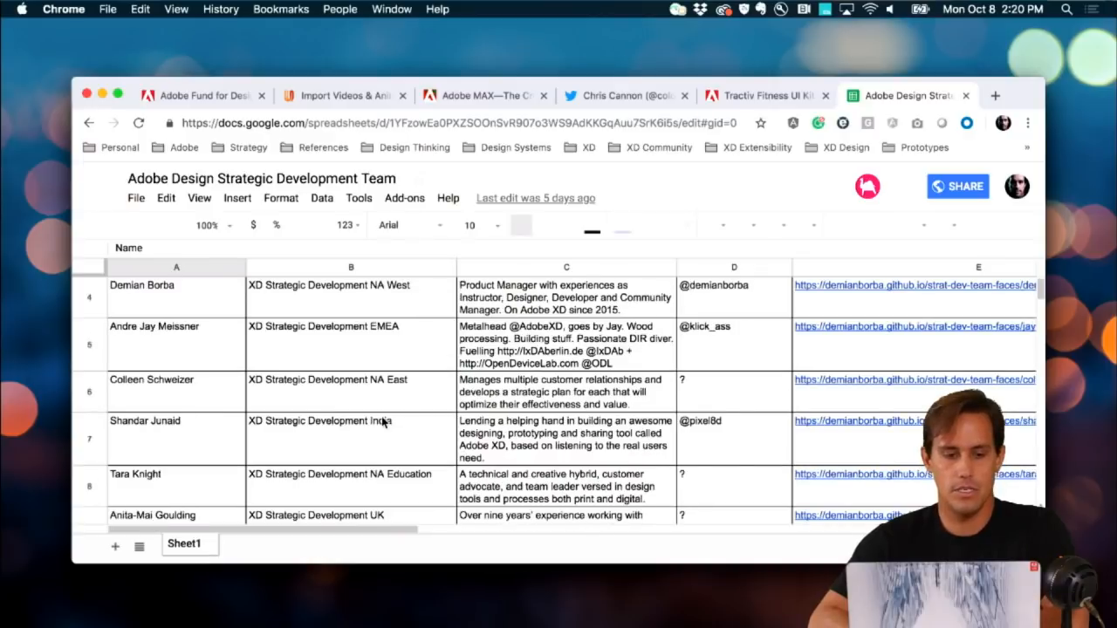
scroll(383, 423, down, 3)
scroll(382, 423, up, 3)
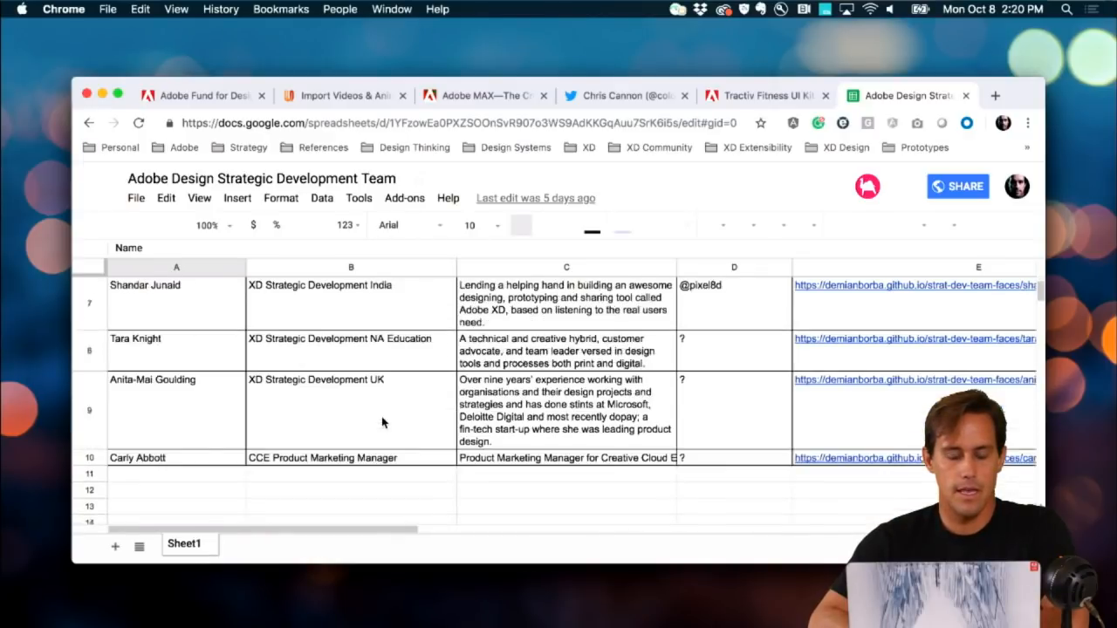
scroll(382, 422, up, 4)
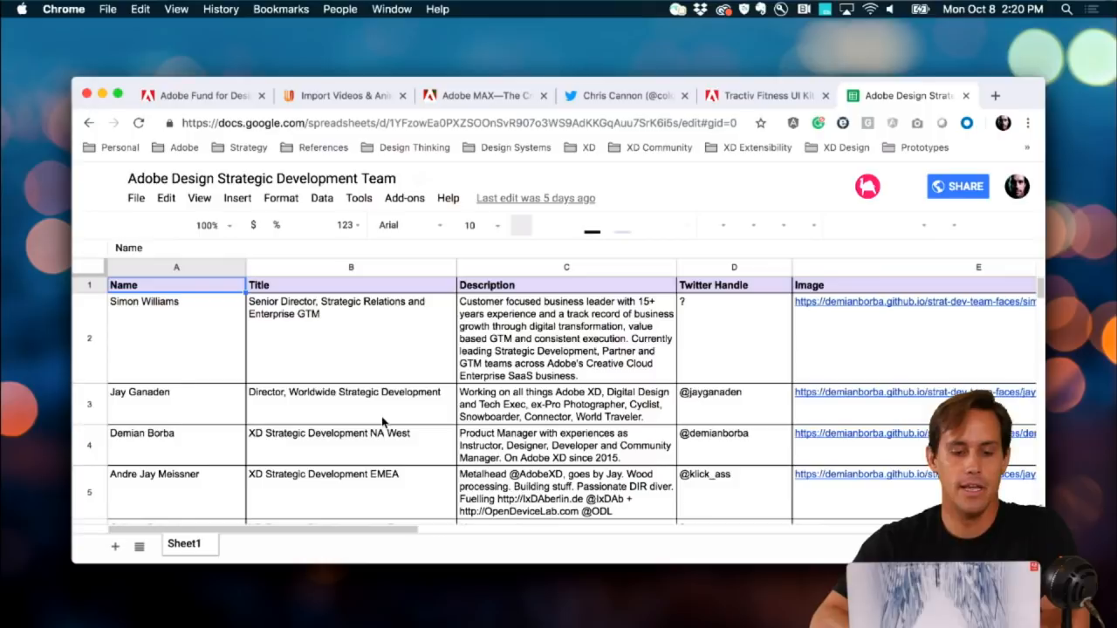
scroll(381, 421, down, 5)
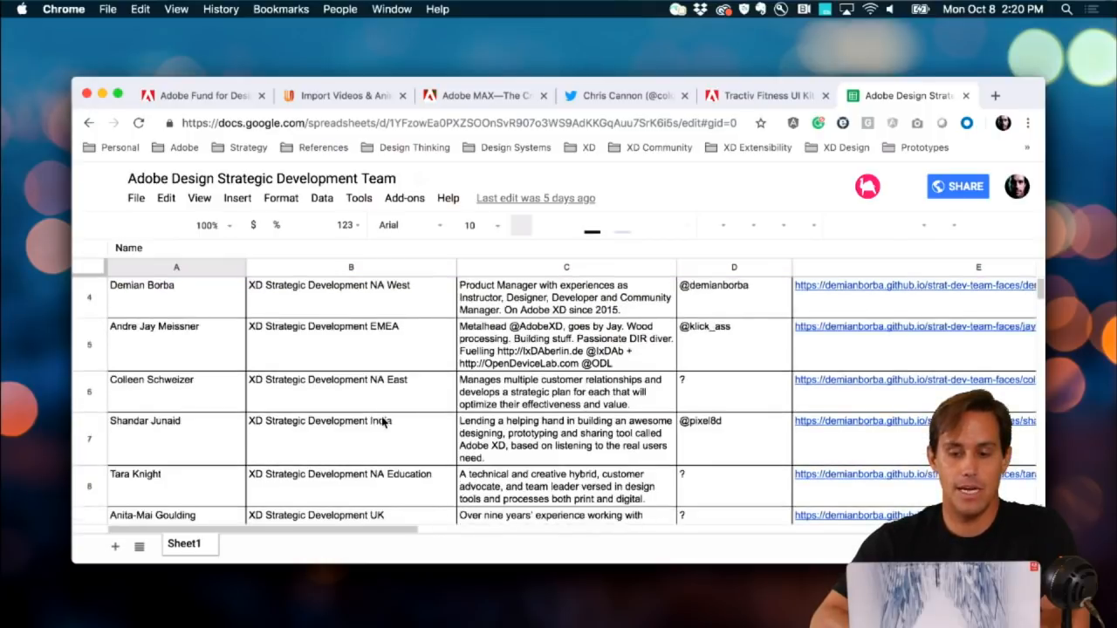
scroll(381, 422, up, 5)
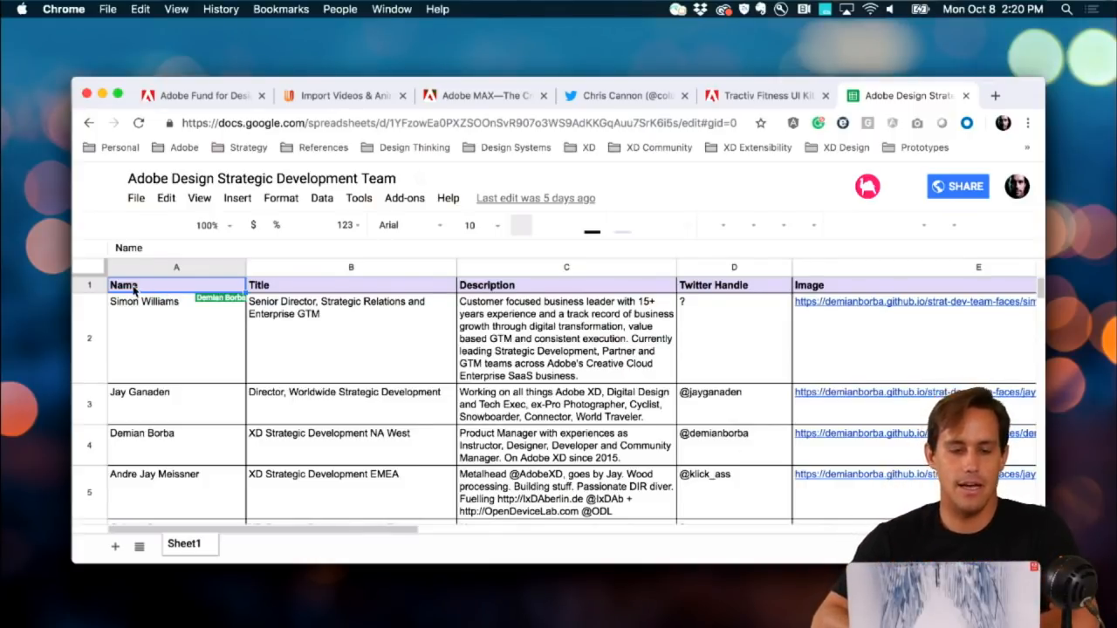
Step: Inspect the first member's Name, Title, Description and Twitter Handle cells in row 2
click(148, 327)
click(273, 292)
click(275, 330)
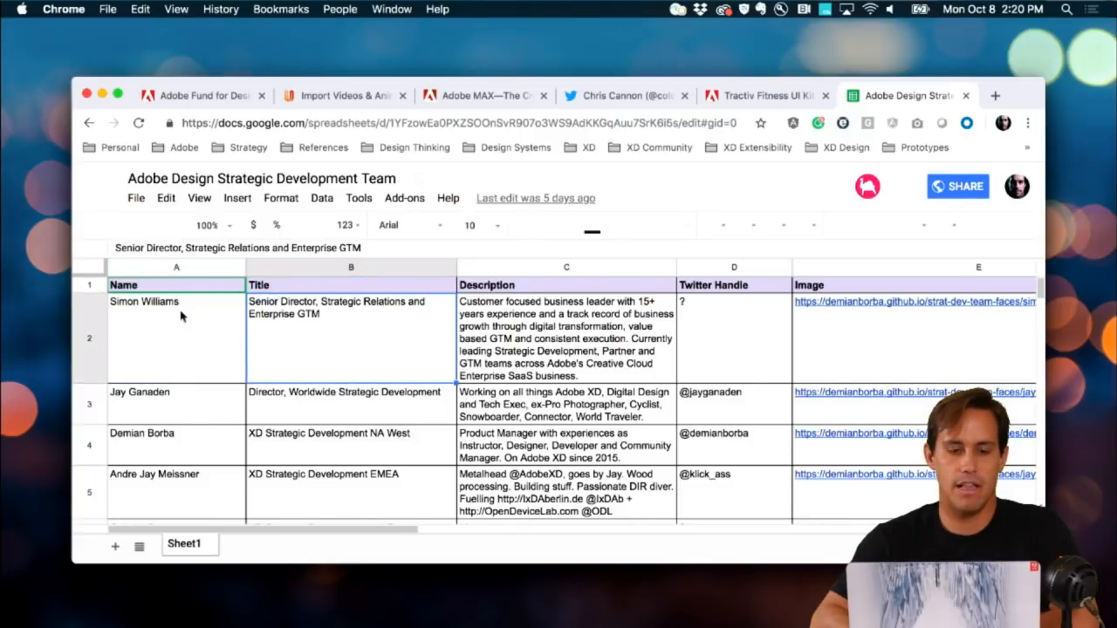
click(508, 288)
click(529, 325)
click(733, 326)
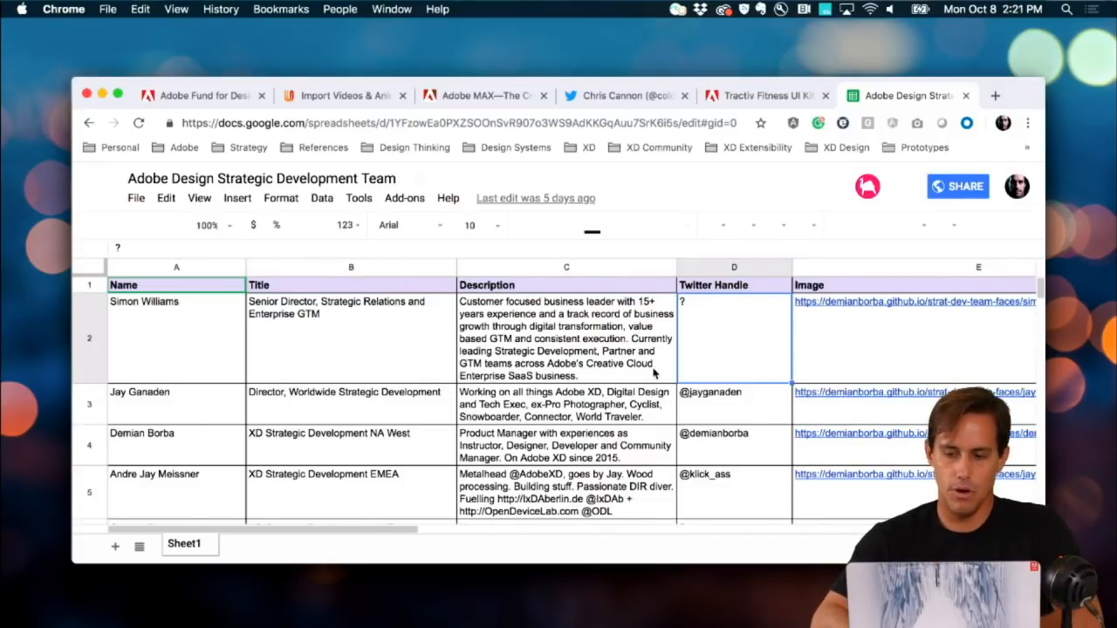
scroll(864, 359, right, 10)
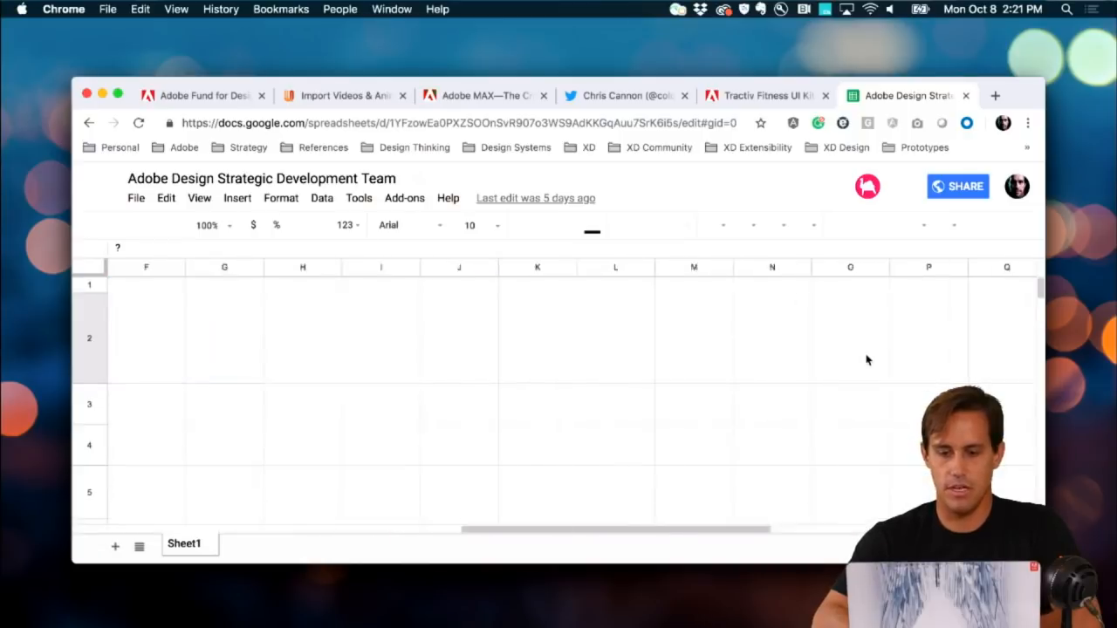
scroll(867, 359, left, 10)
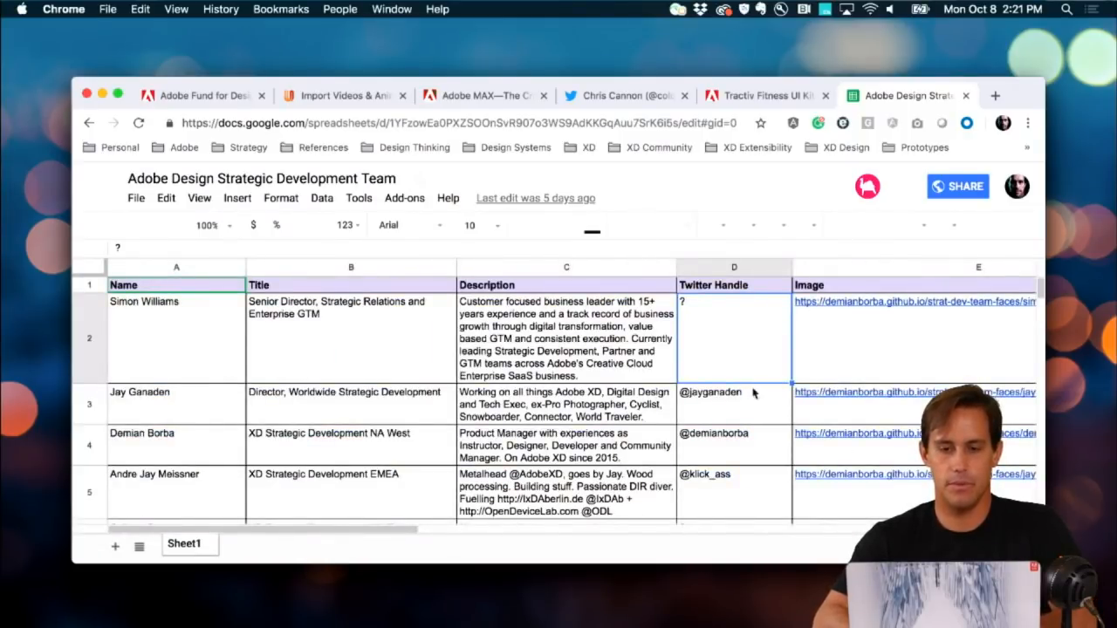
Step: Back in XD, exit link text editing and select the Cards artboard's repeat grid of team cards
click(378, 625)
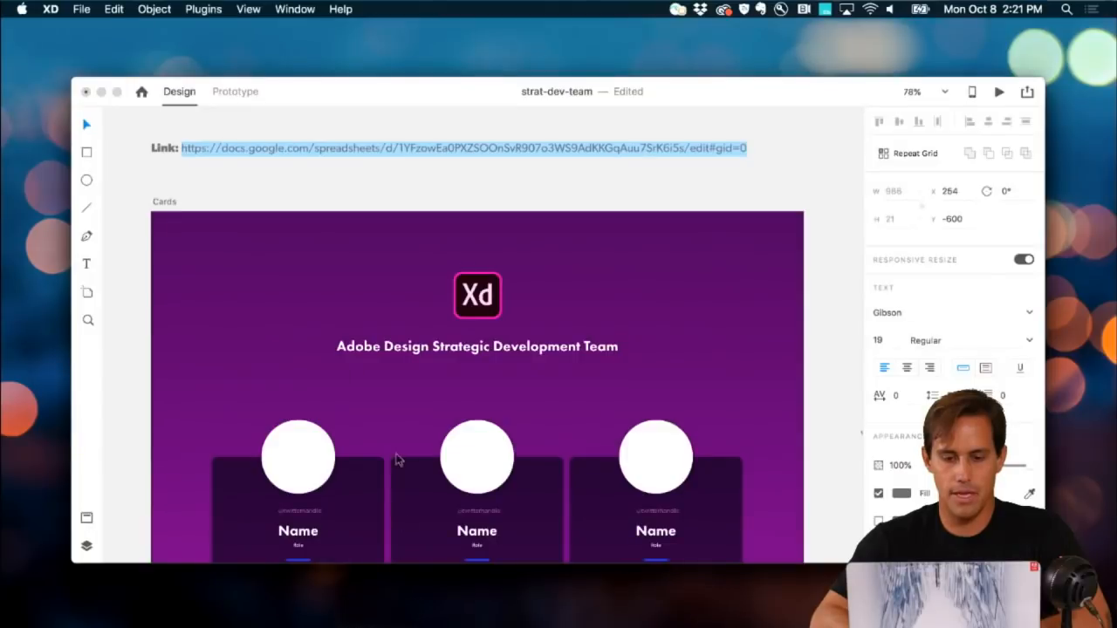
key(Escape)
scroll(196, 367, down, 3)
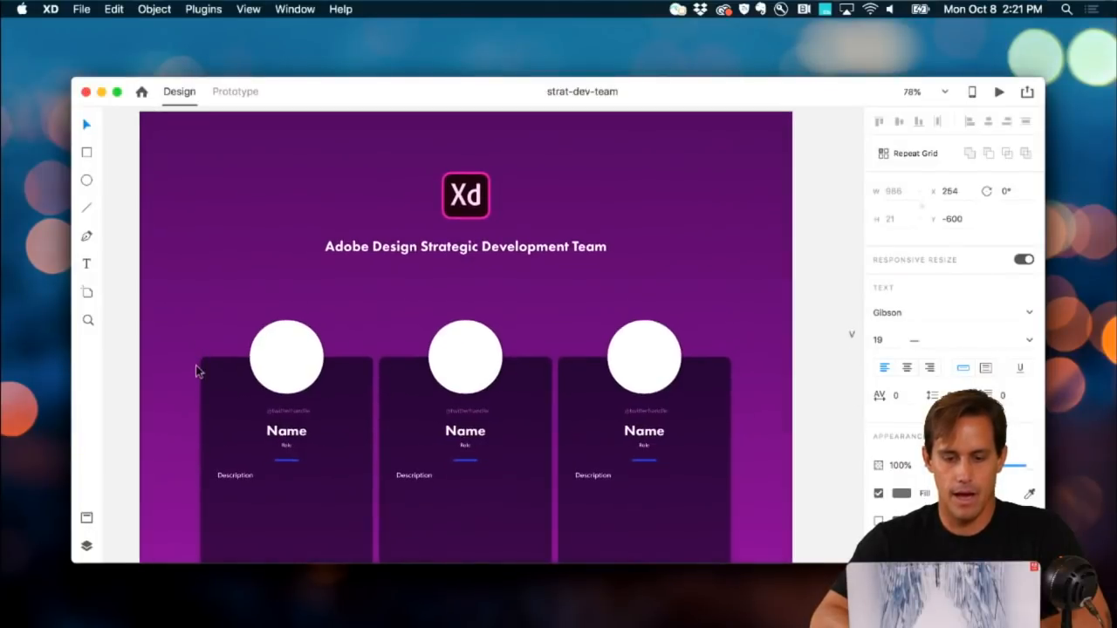
scroll(196, 376, down, 2)
scroll(196, 381, down, 4)
scroll(197, 379, down, 3)
scroll(198, 380, left, 2)
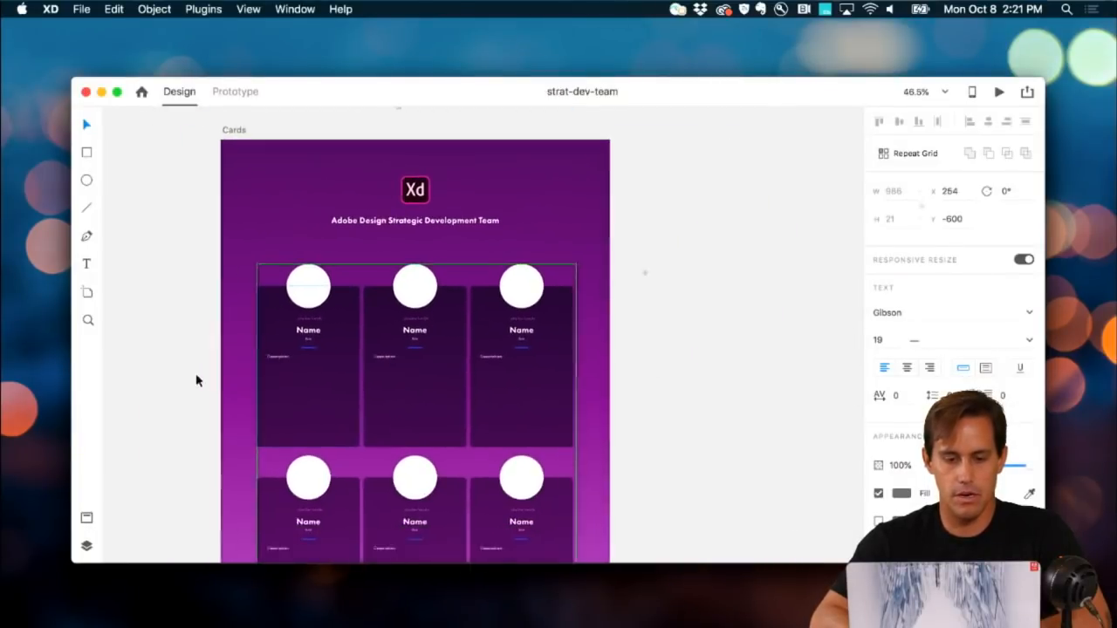
click(302, 368)
scroll(318, 297, up, 5)
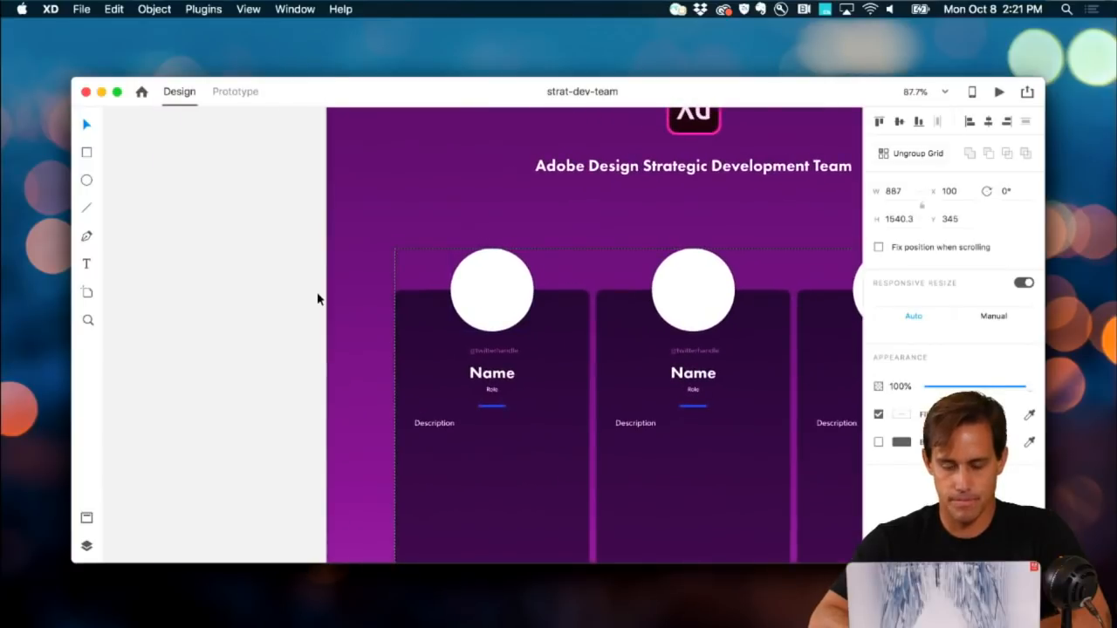
scroll(317, 293, down, 3)
scroll(317, 292, left, 1)
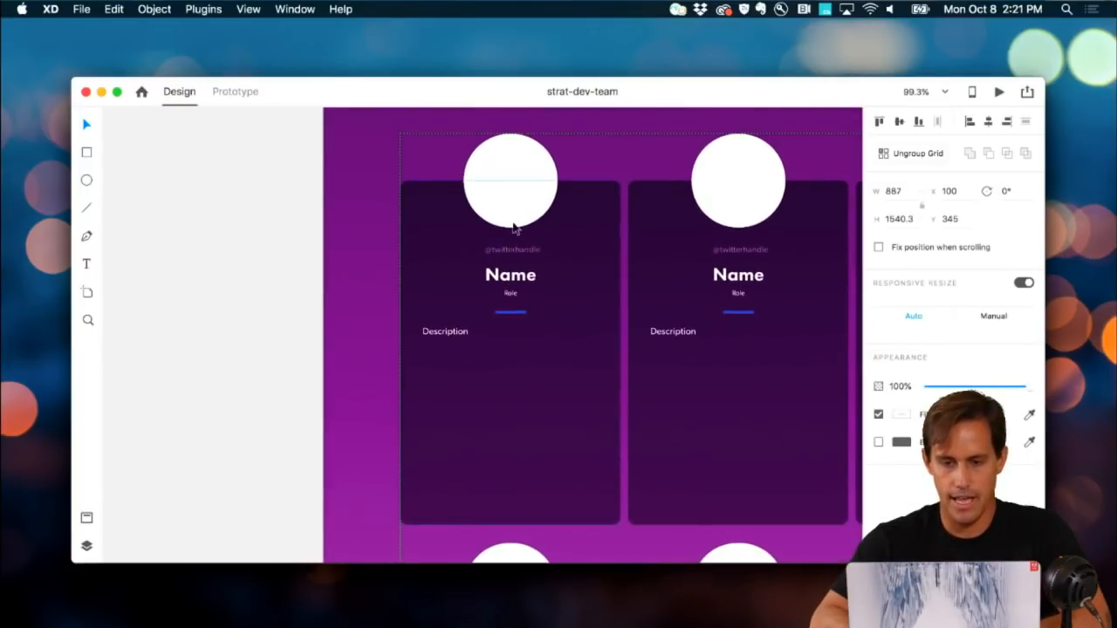
Step: Open the Layers panel and expand Repeat Grid 1
click(86, 546)
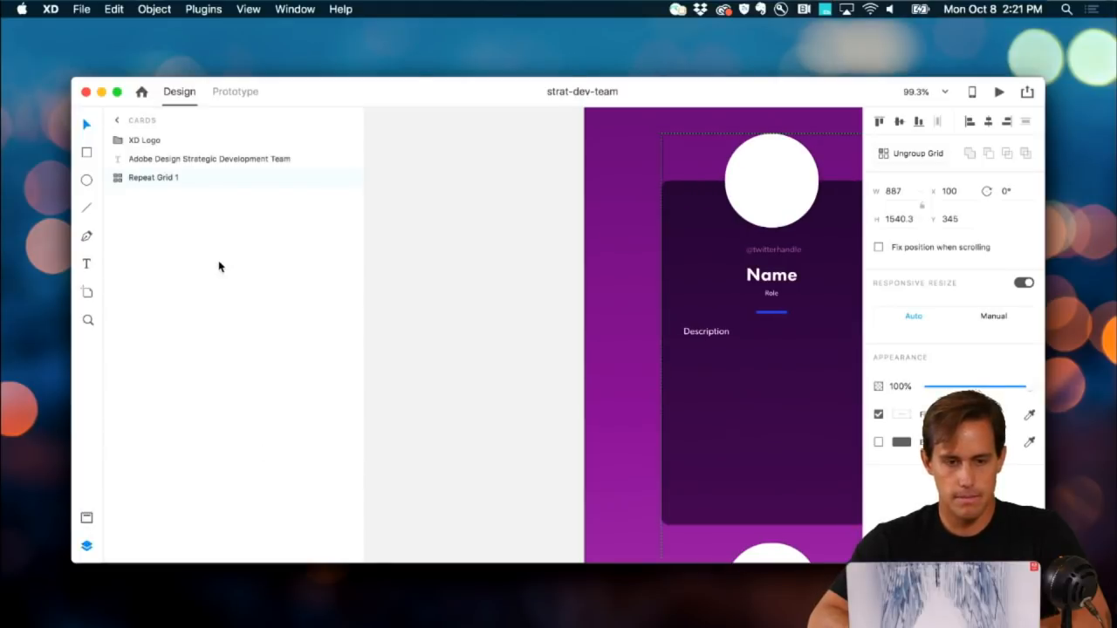
scroll(593, 322, right, 3)
scroll(594, 322, up, 1)
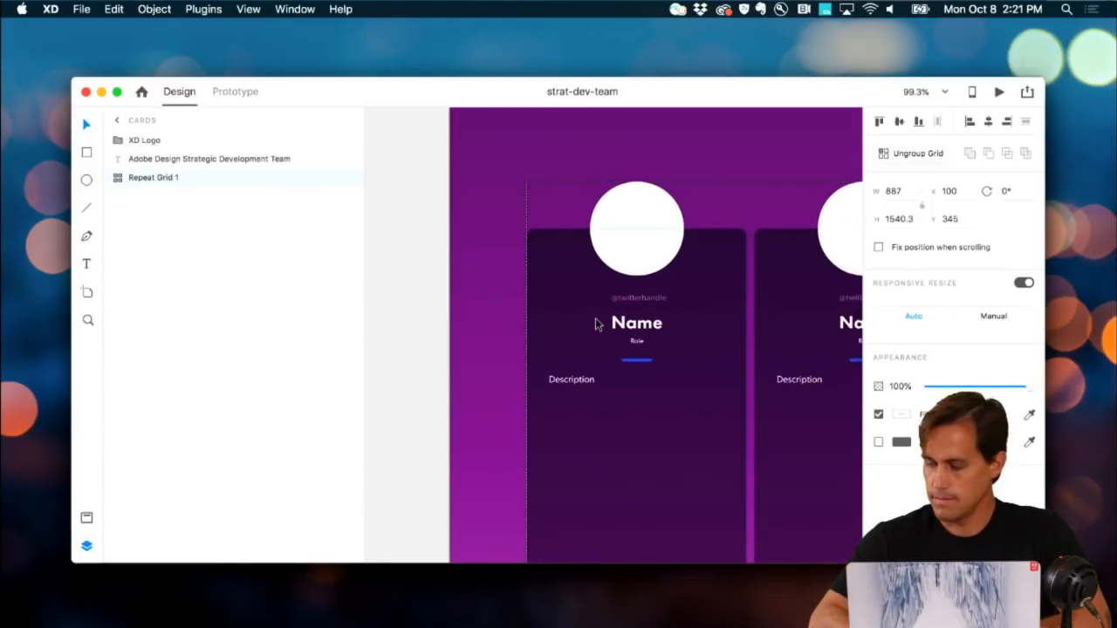
scroll(596, 324, right, 1)
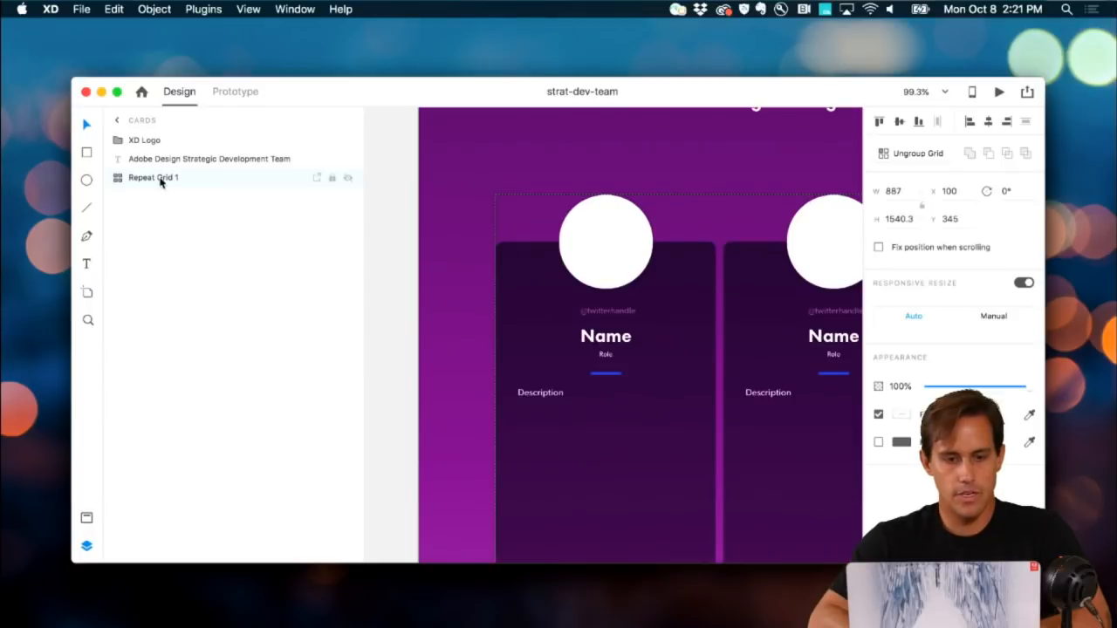
click(120, 180)
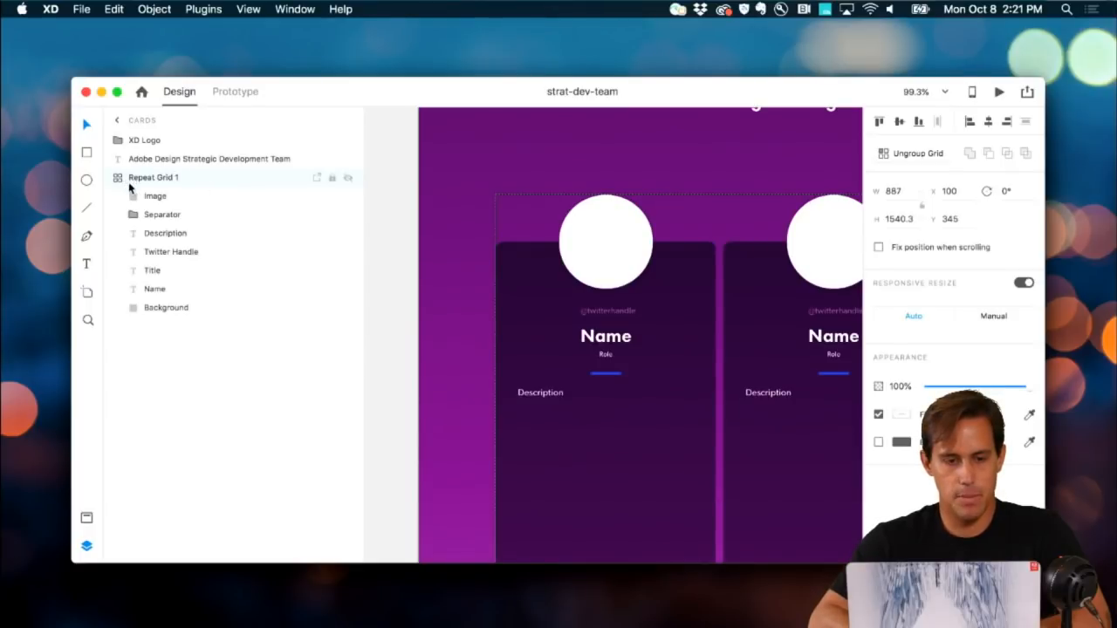
Step: Select the Image, Description, Twitter Handle, Title and Name layers in turn
click(145, 200)
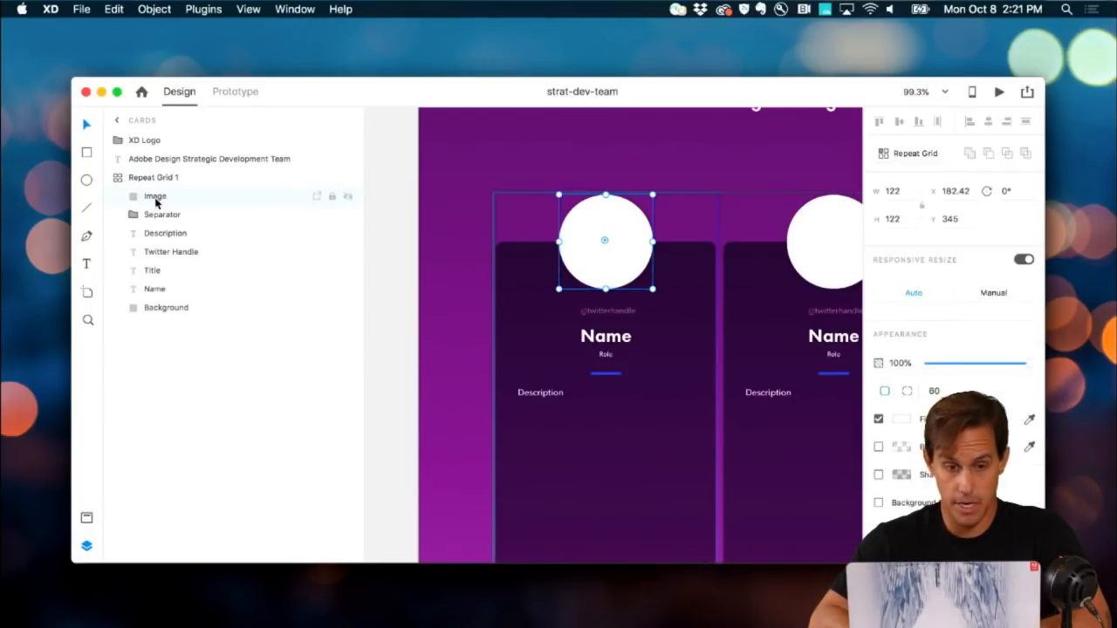
click(160, 233)
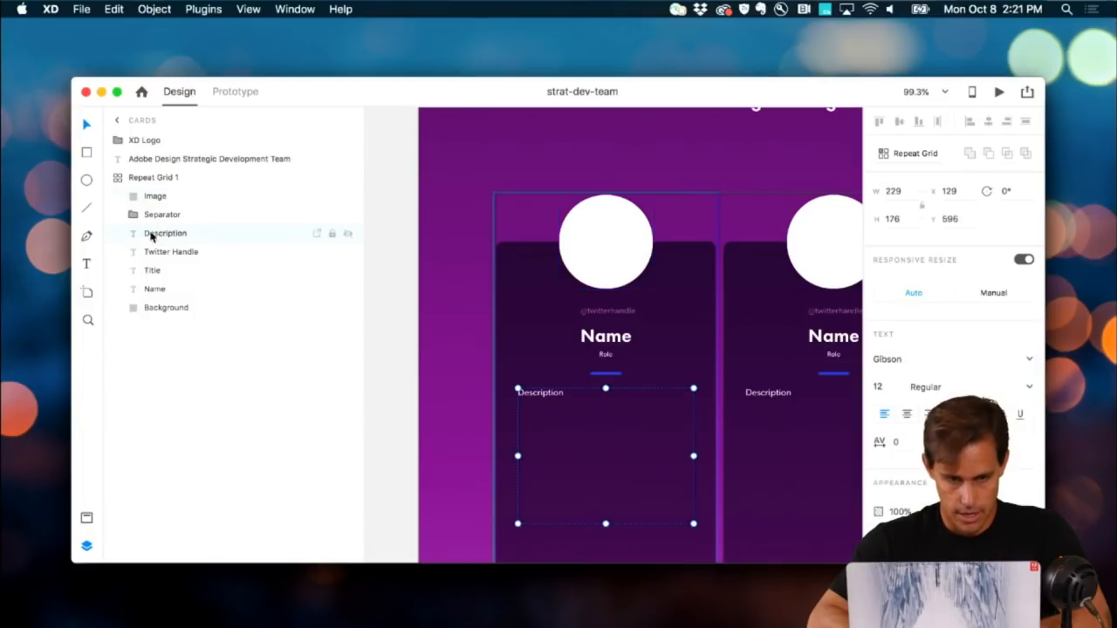
click(165, 254)
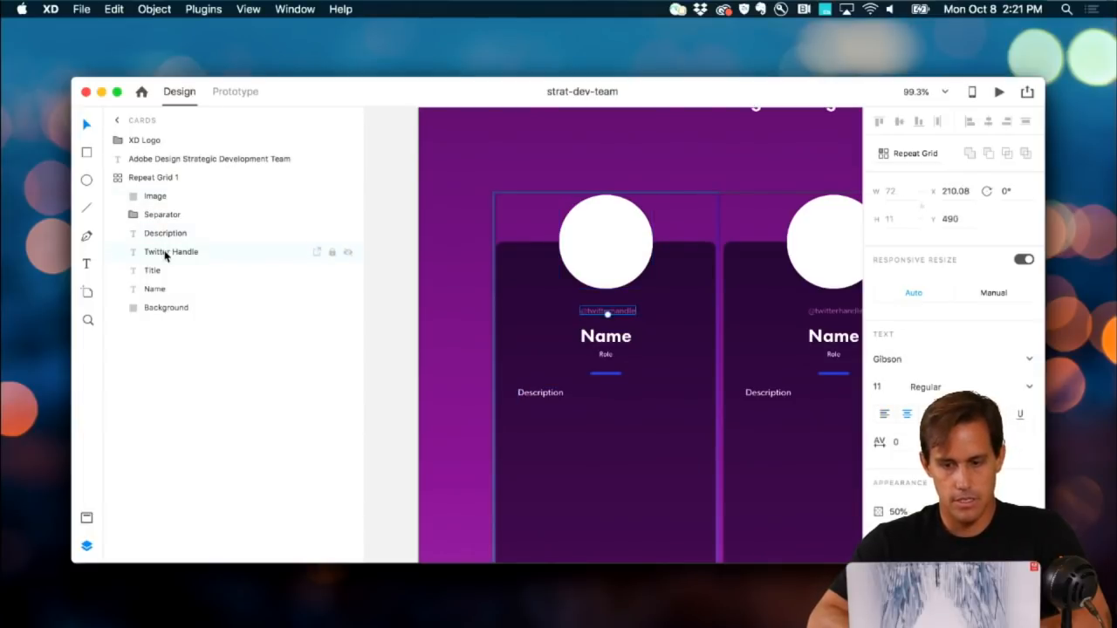
click(163, 272)
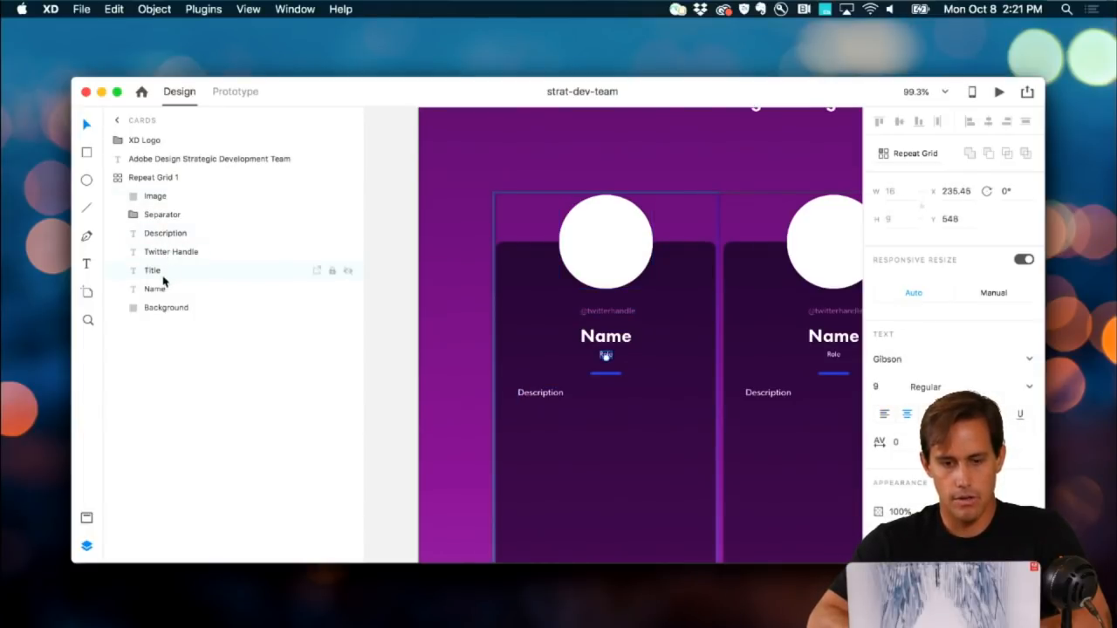
click(161, 290)
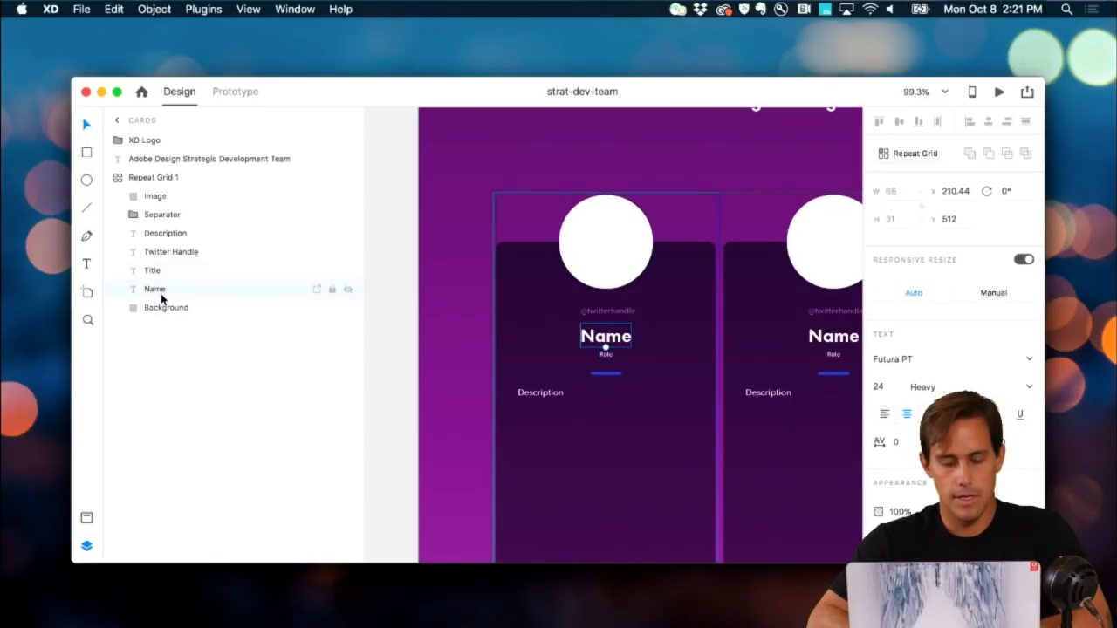
scroll(444, 371, right, 3)
scroll(444, 370, down, 2)
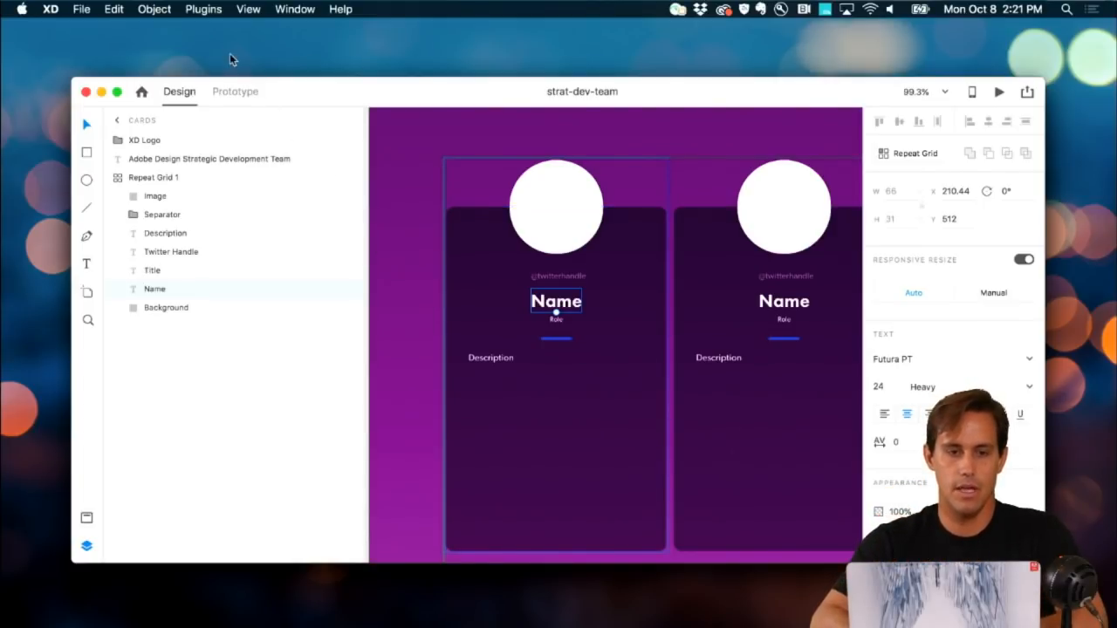
Step: Paste the sheet link into Google Sheets' Paste Public Link dialog, then cancel at column mapping
click(205, 10)
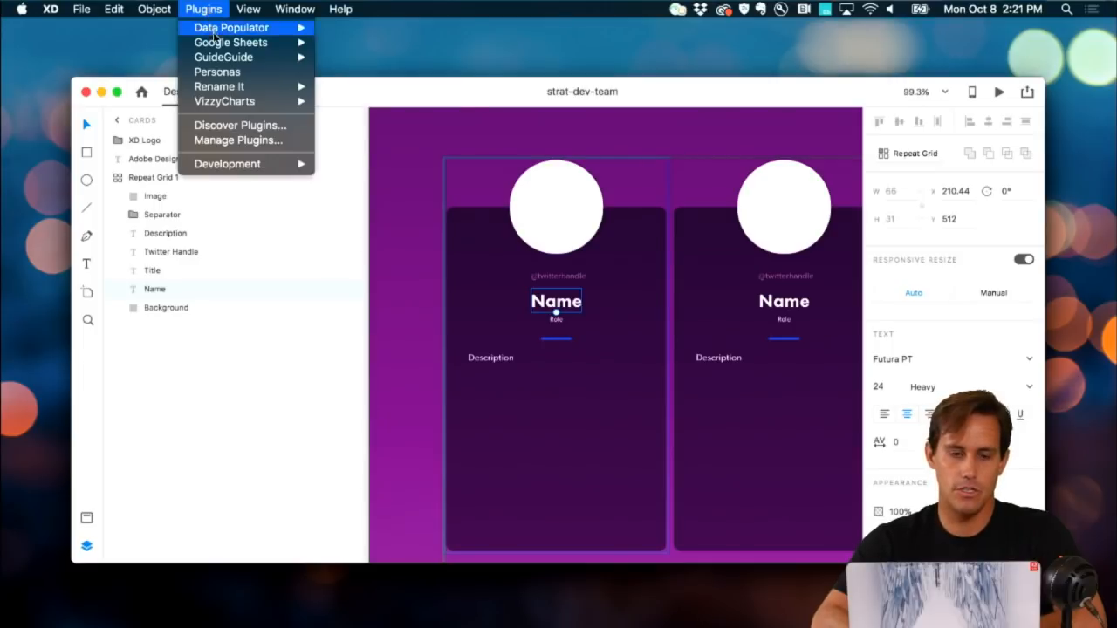
mouse_move(219, 48)
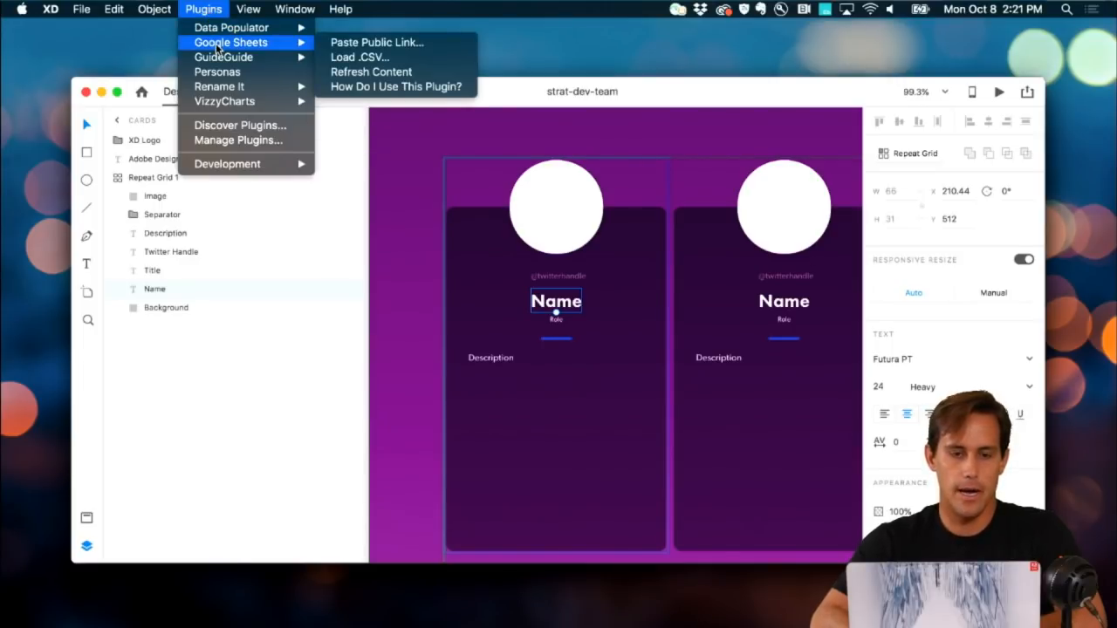
click(340, 43)
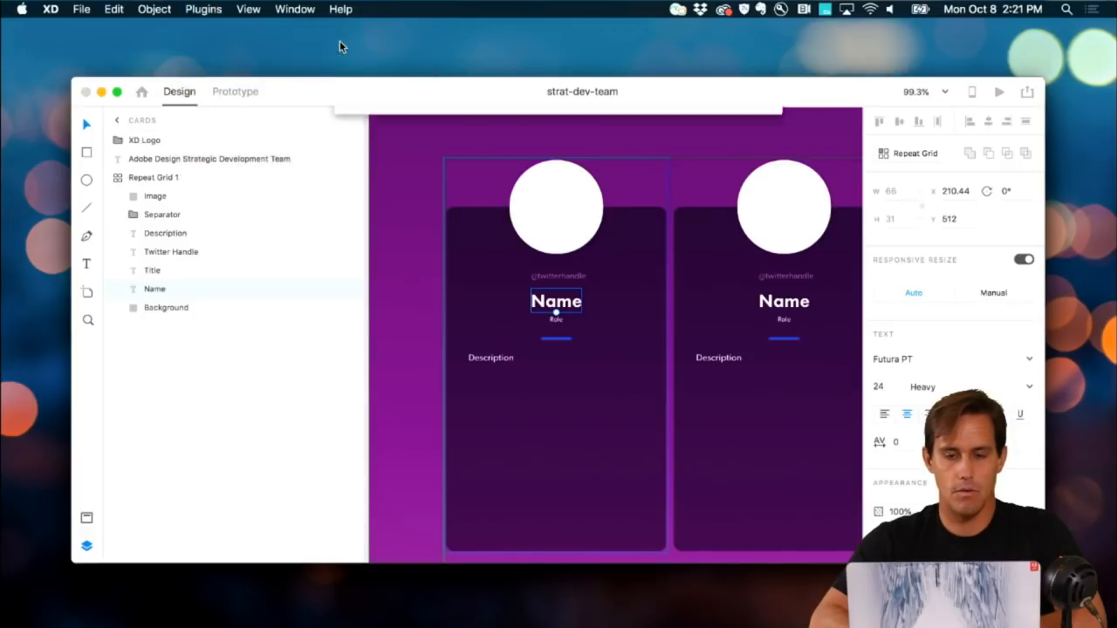
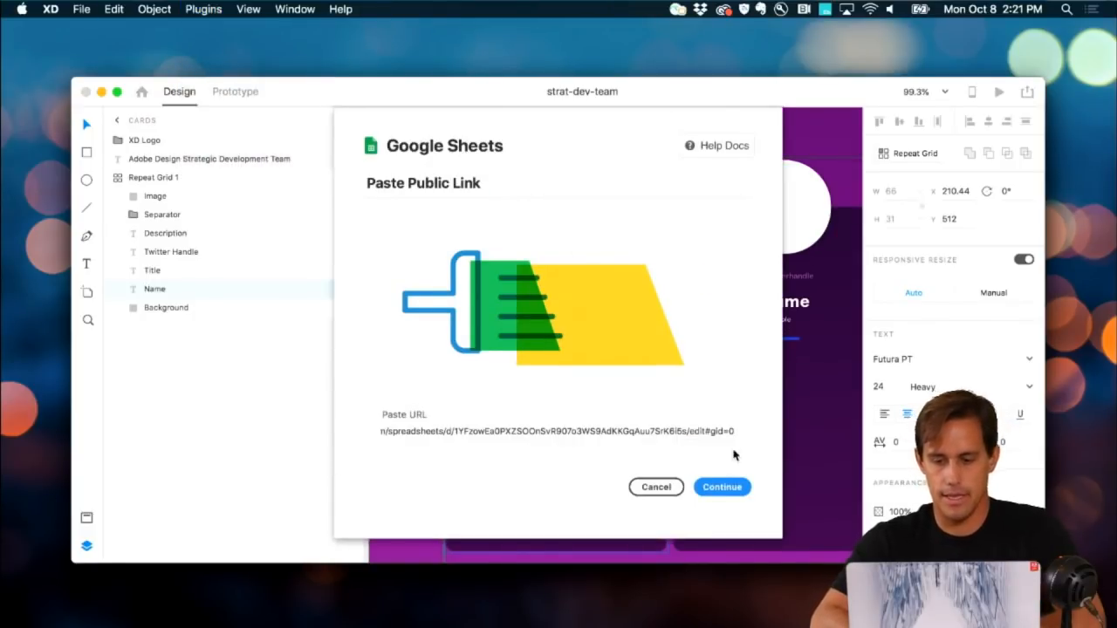
click(727, 488)
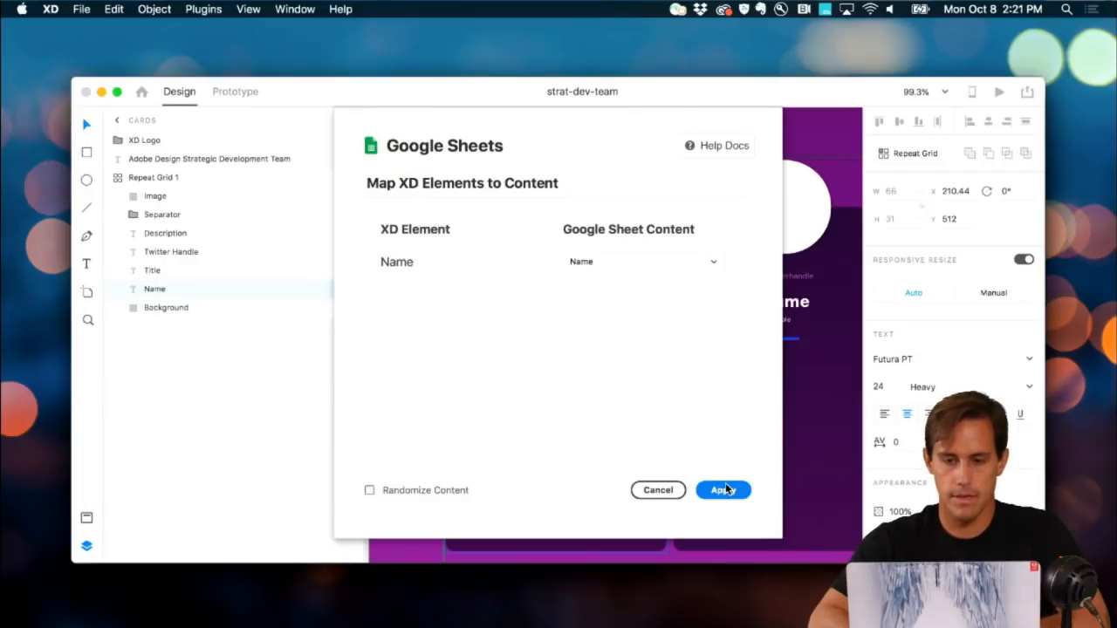
click(653, 489)
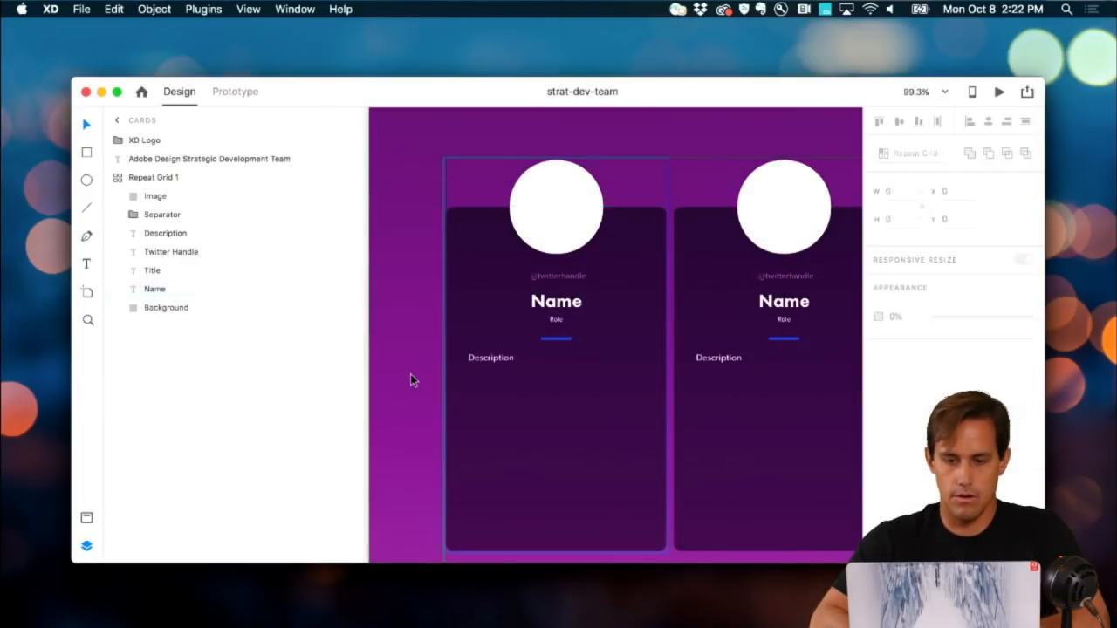
scroll(411, 379, right, 2)
scroll(413, 381, down, 2)
Step: Select the whole card repeat grid and try pasting the sheet link, dismissing the dialog
click(86, 546)
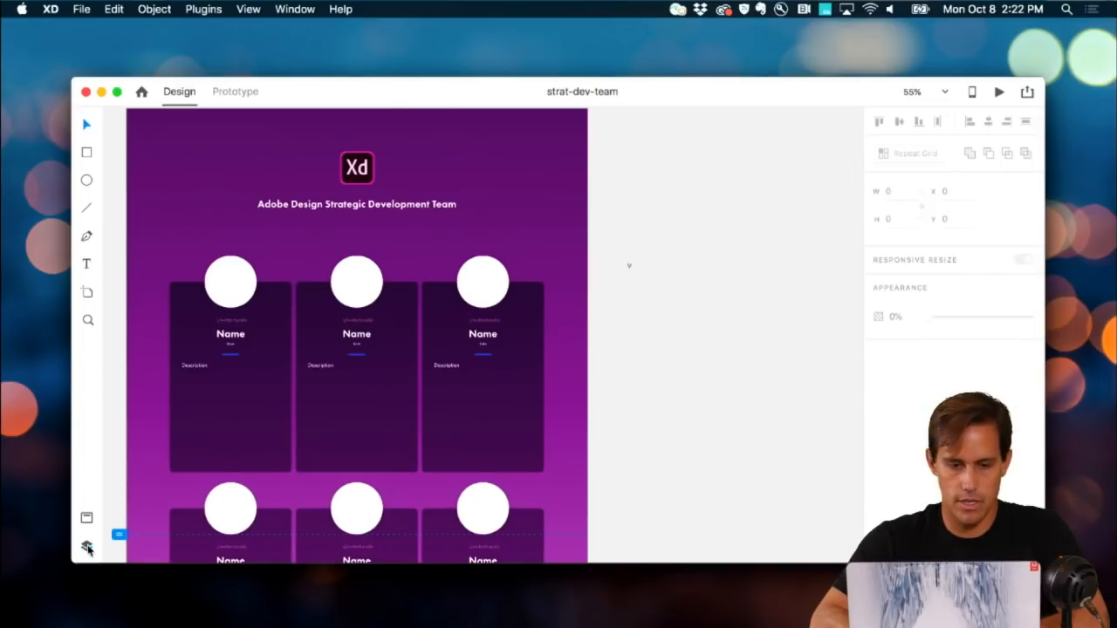
scroll(288, 423, left, 2)
click(306, 404)
click(209, 8)
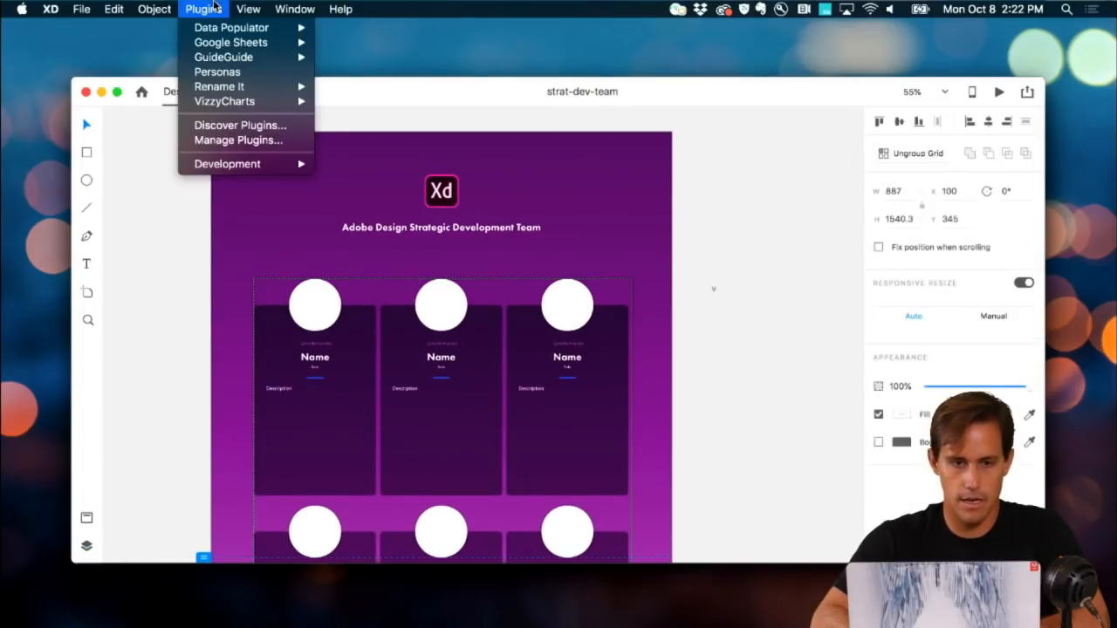
mouse_move(218, 42)
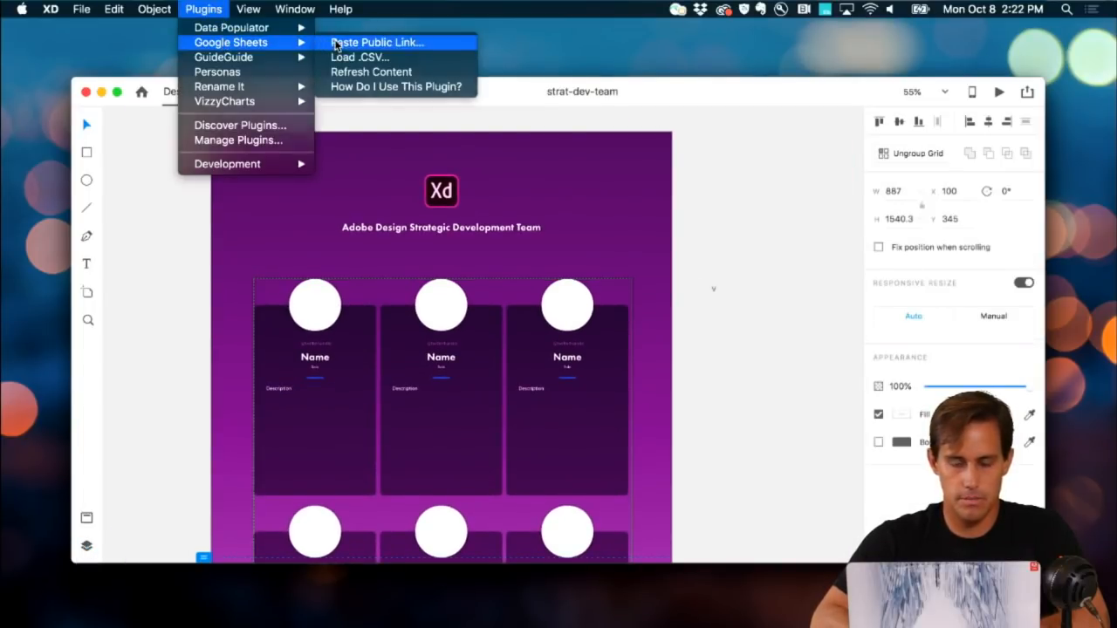
click(335, 42)
key(super+a)
key(Return)
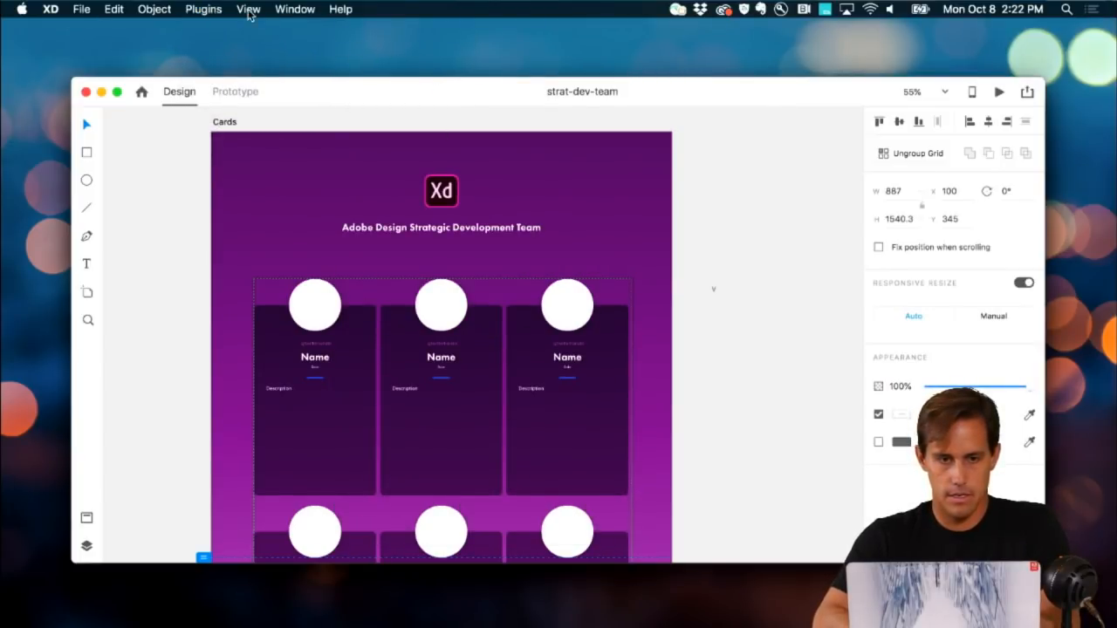
Step: Relink the public sheet, keep Name and Title mapped to their columns, and apply the data
click(214, 9)
mouse_move(223, 45)
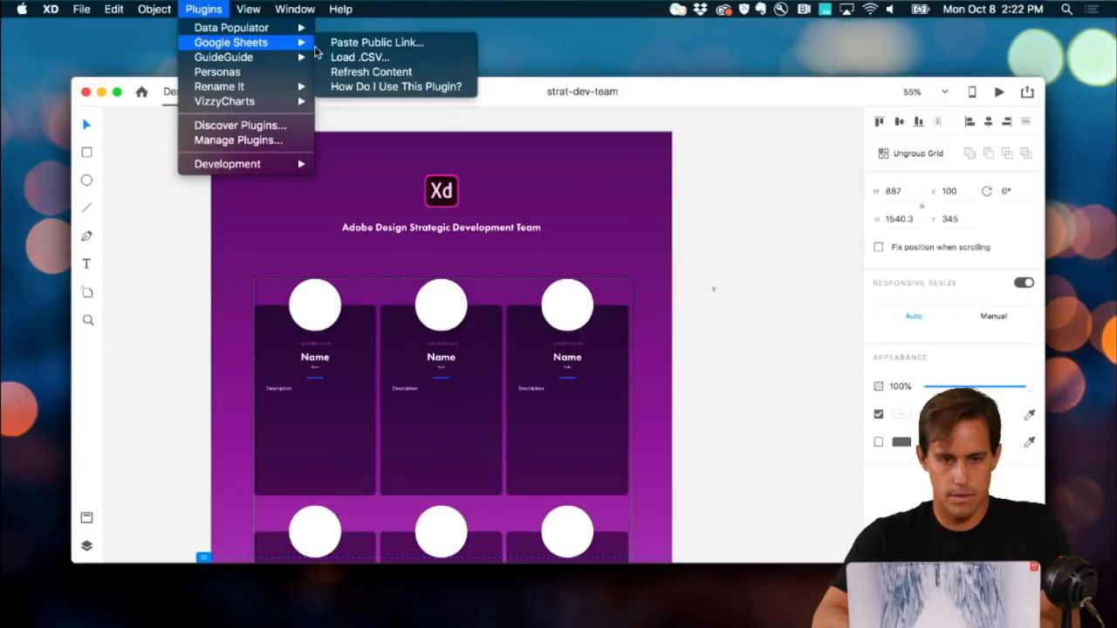
click(384, 43)
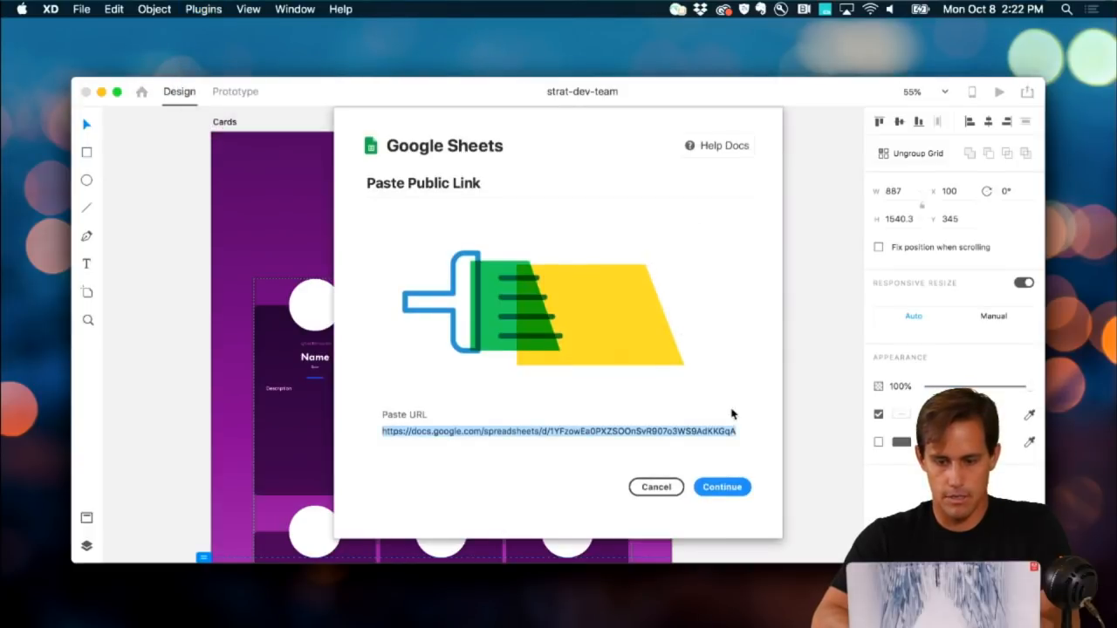
click(722, 487)
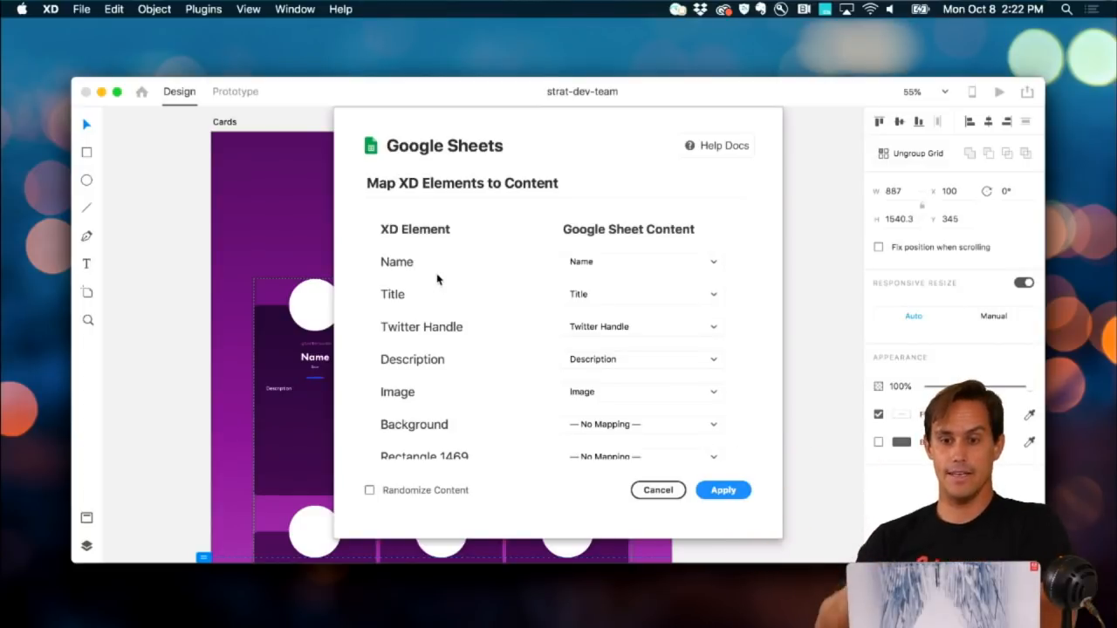
click(593, 262)
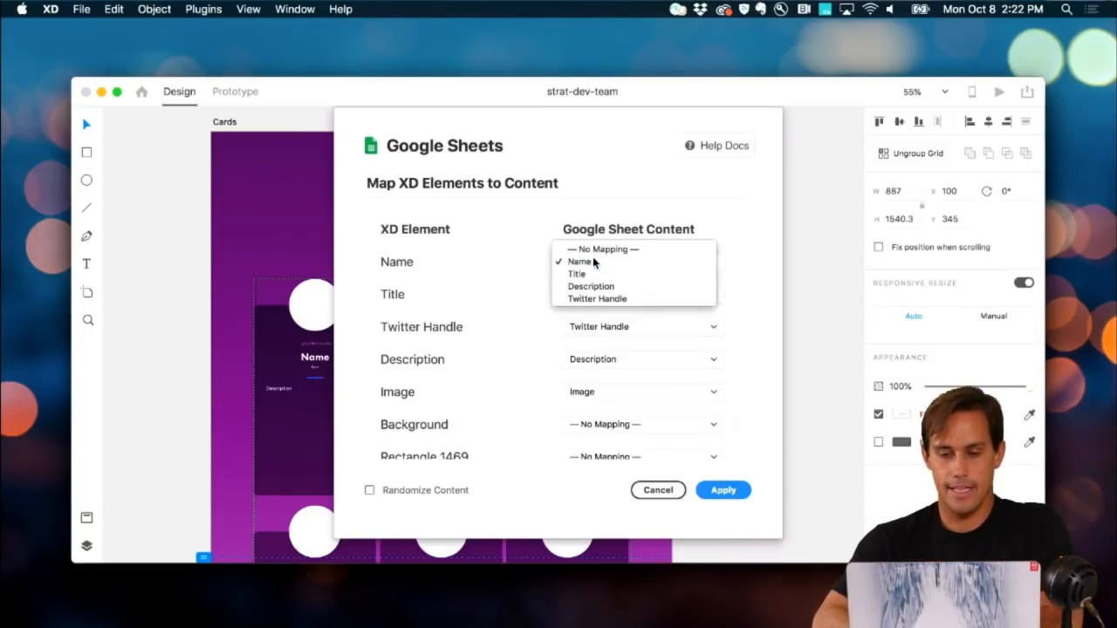
click(592, 261)
click(577, 294)
click(577, 294)
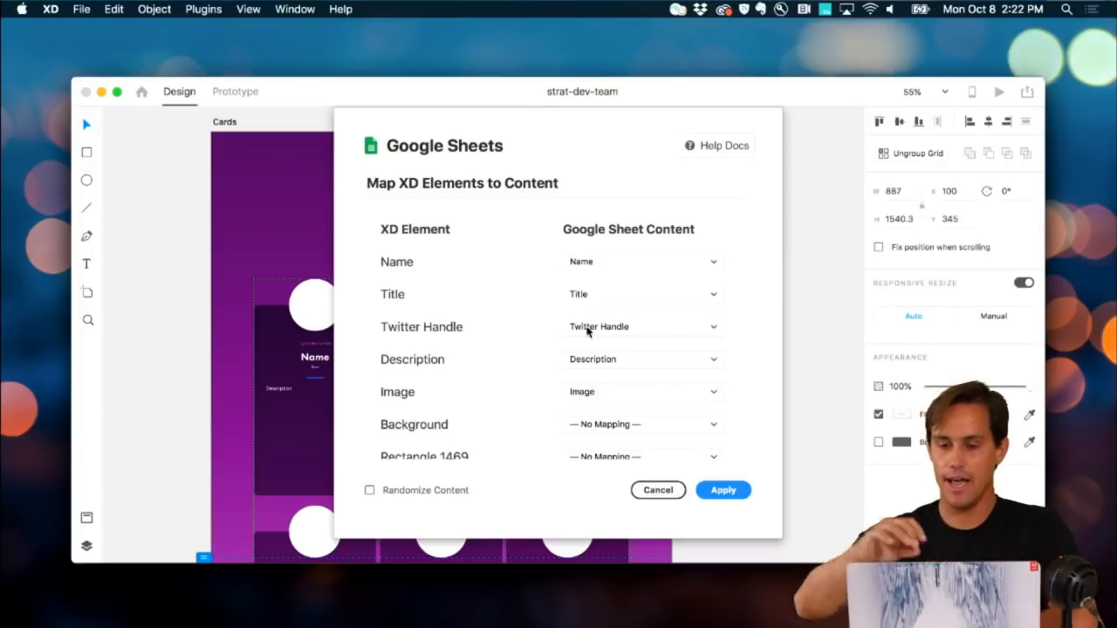
scroll(512, 361, down, 1)
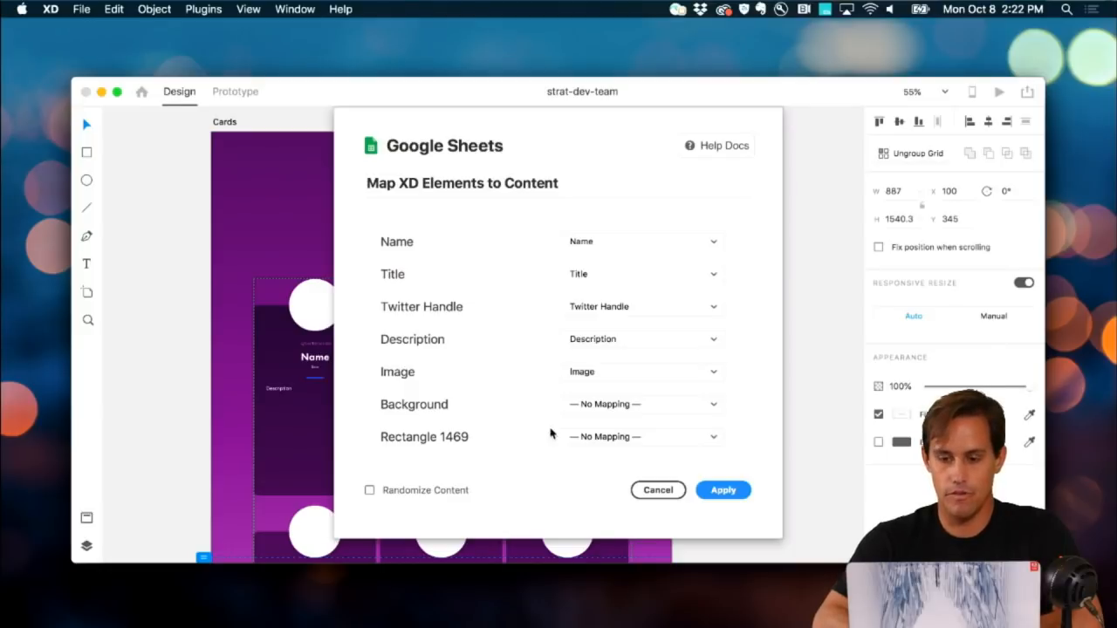
click(716, 491)
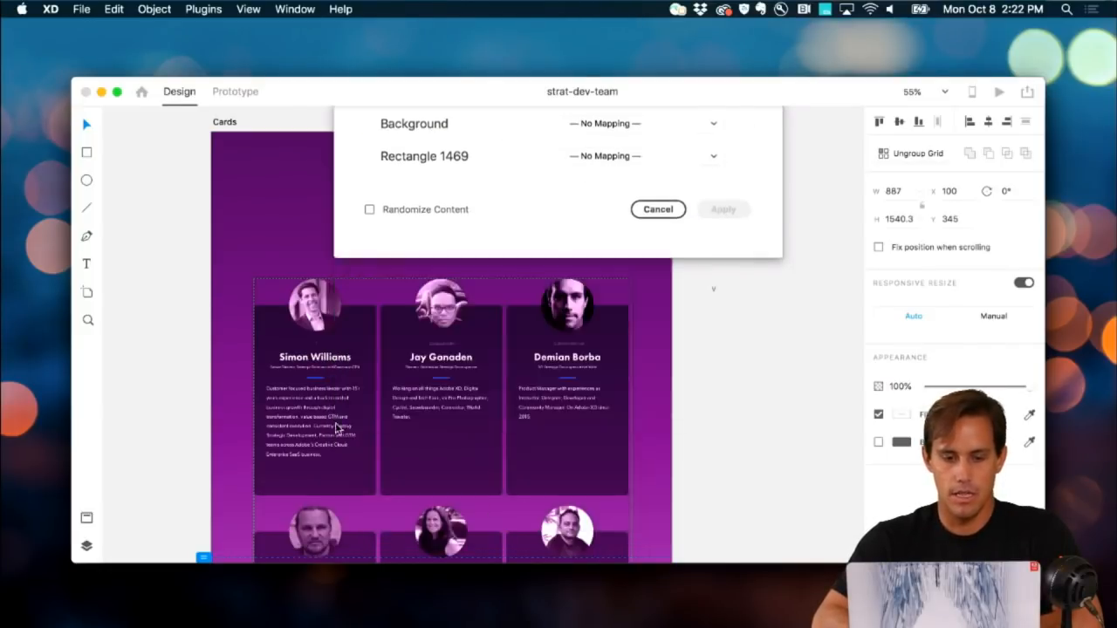
scroll(306, 426, up, 5)
scroll(306, 426, down, 4)
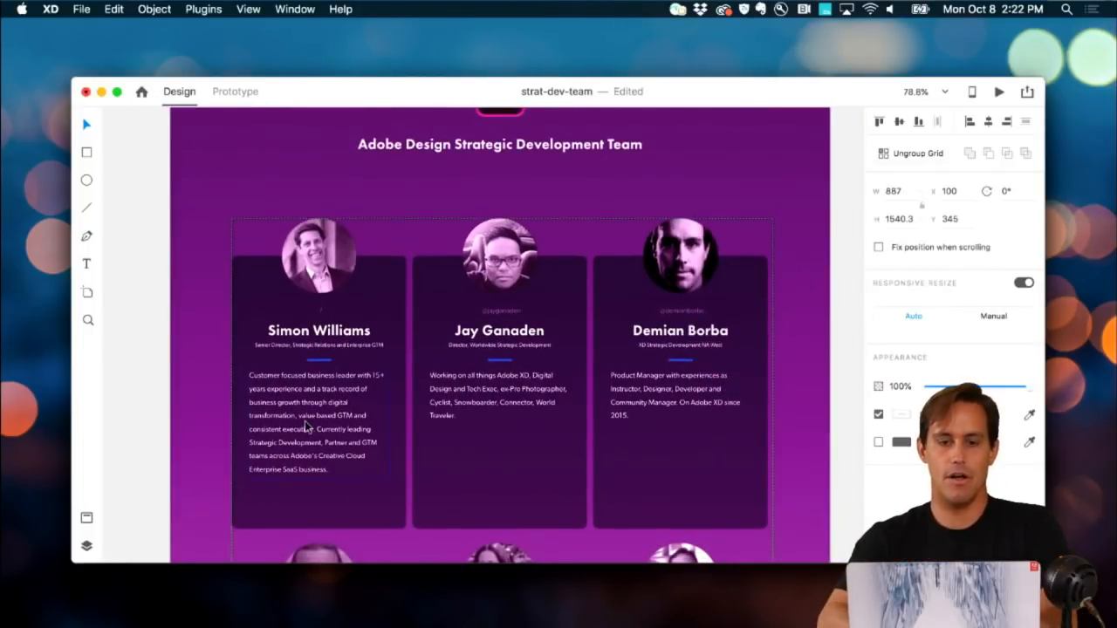
key(super+Tab)
key(super+shift+Tab)
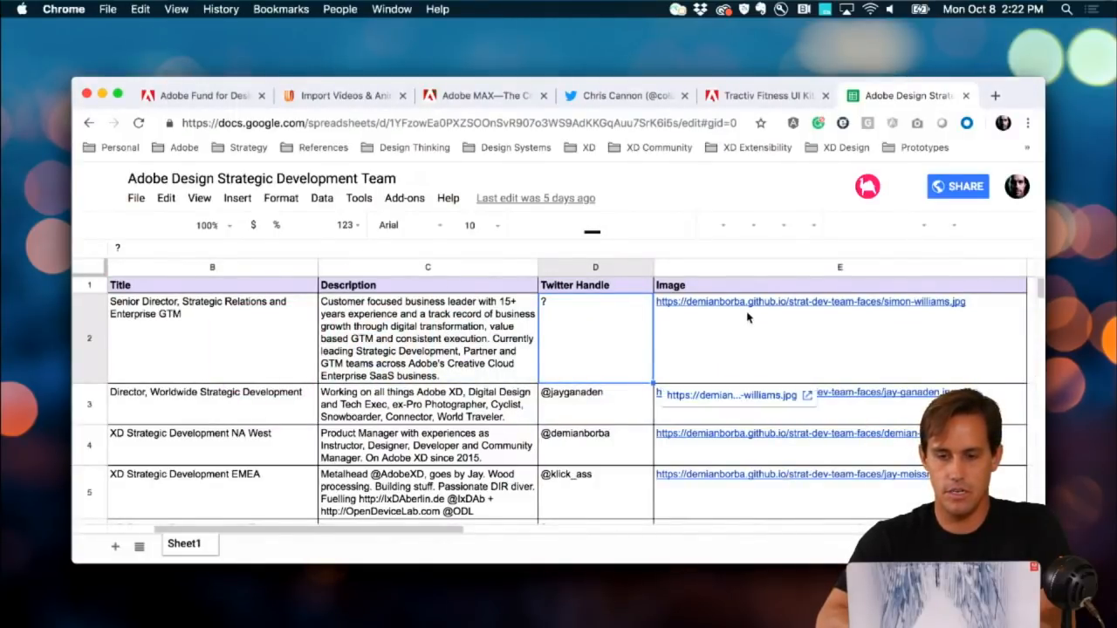
key(super+Tab)
scroll(486, 355, down, 2)
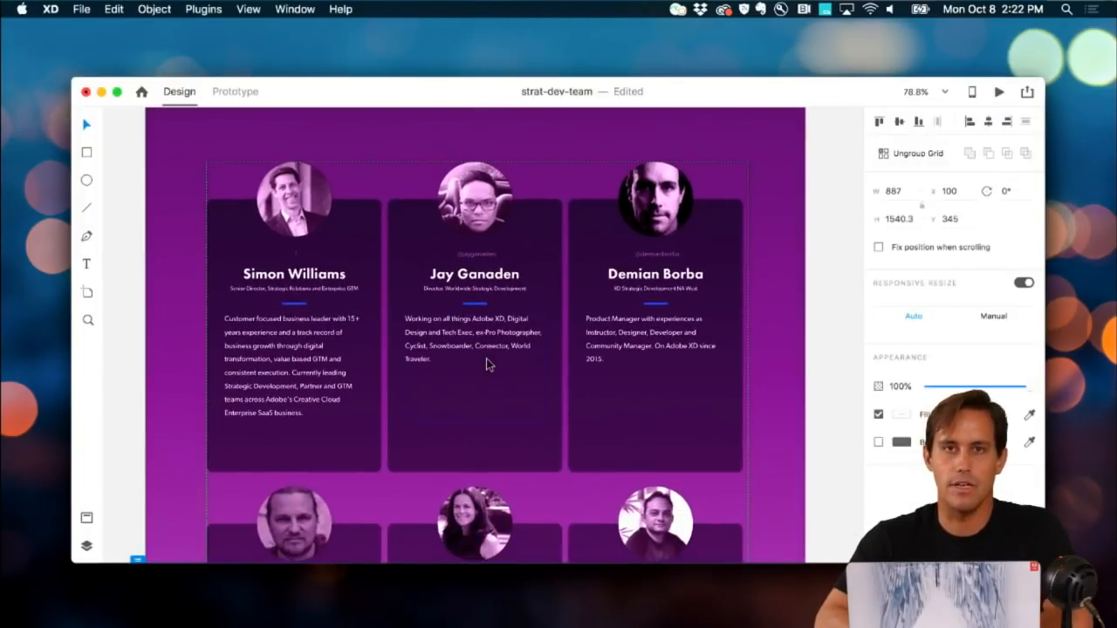
scroll(486, 365, left, 2)
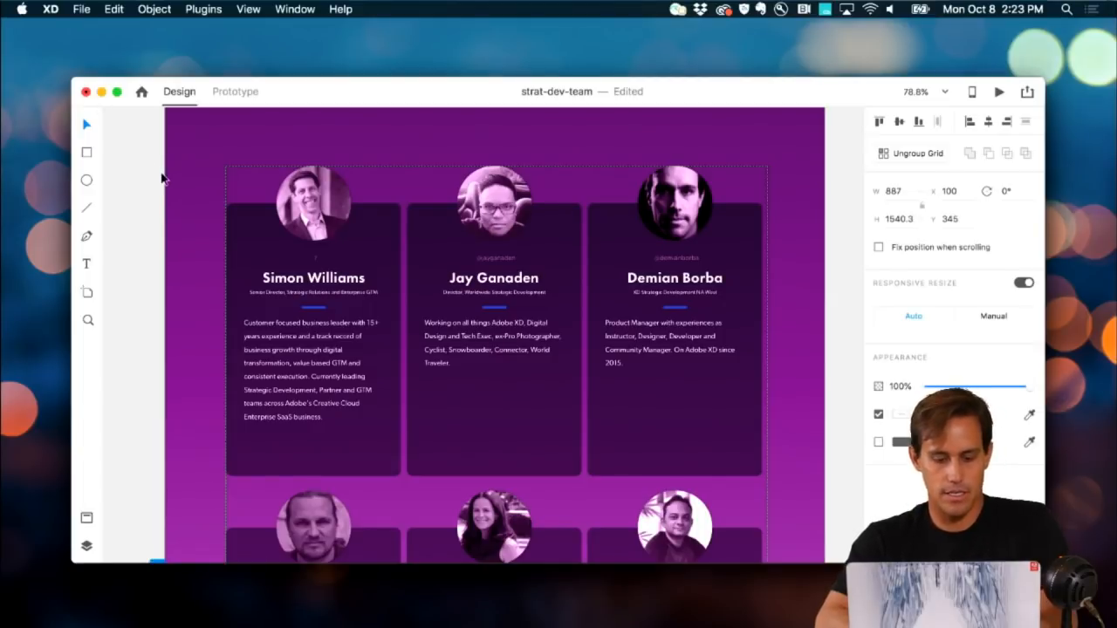
click(210, 170)
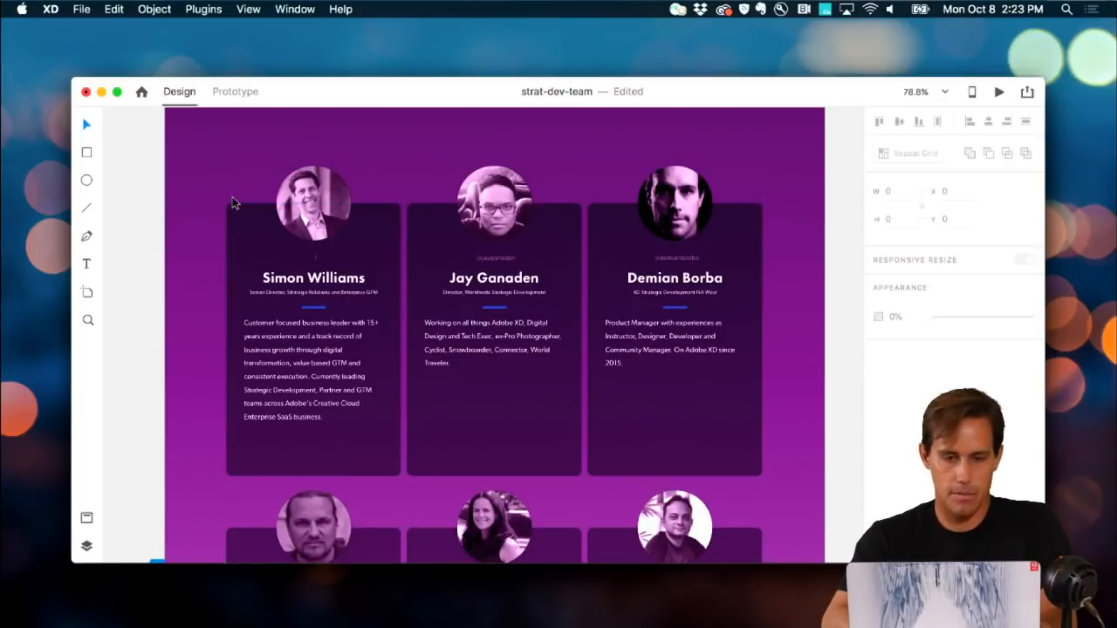
Step: On the Untitled-1 iPhone artboard, add a text layer reading 'Name'
key(super+grave)
scroll(403, 264, right, 3)
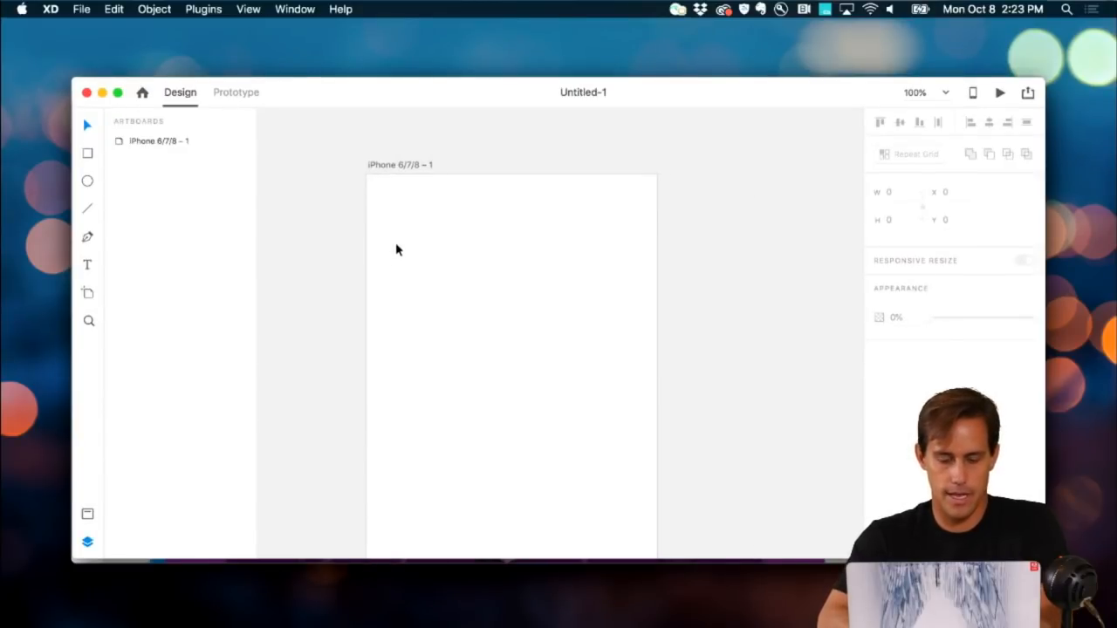
scroll(394, 250, left, 2)
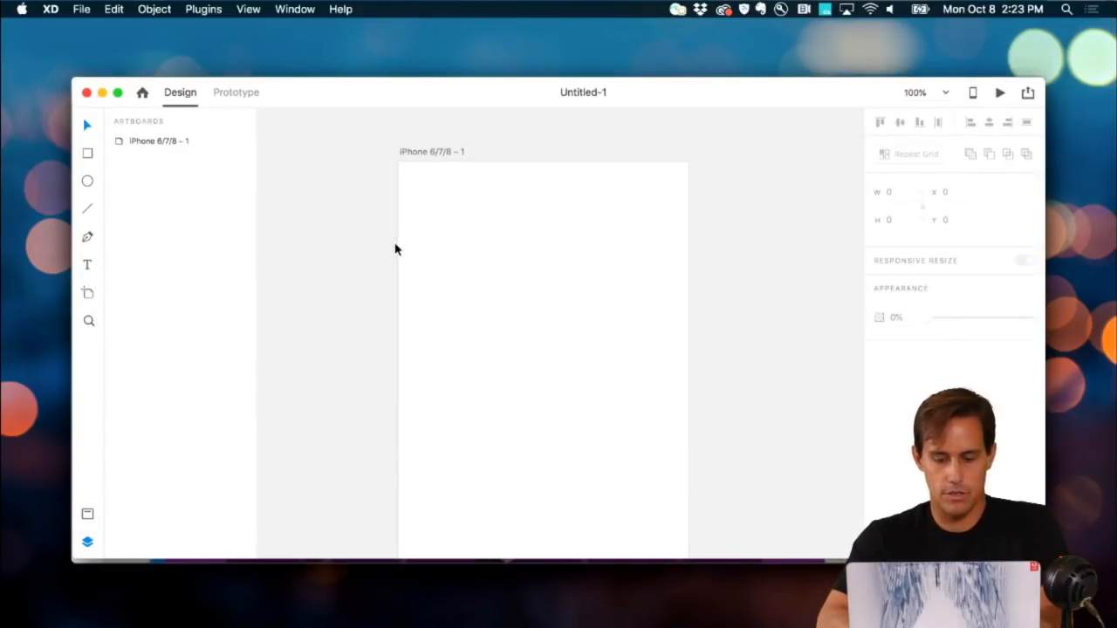
key(t)
click(468, 250)
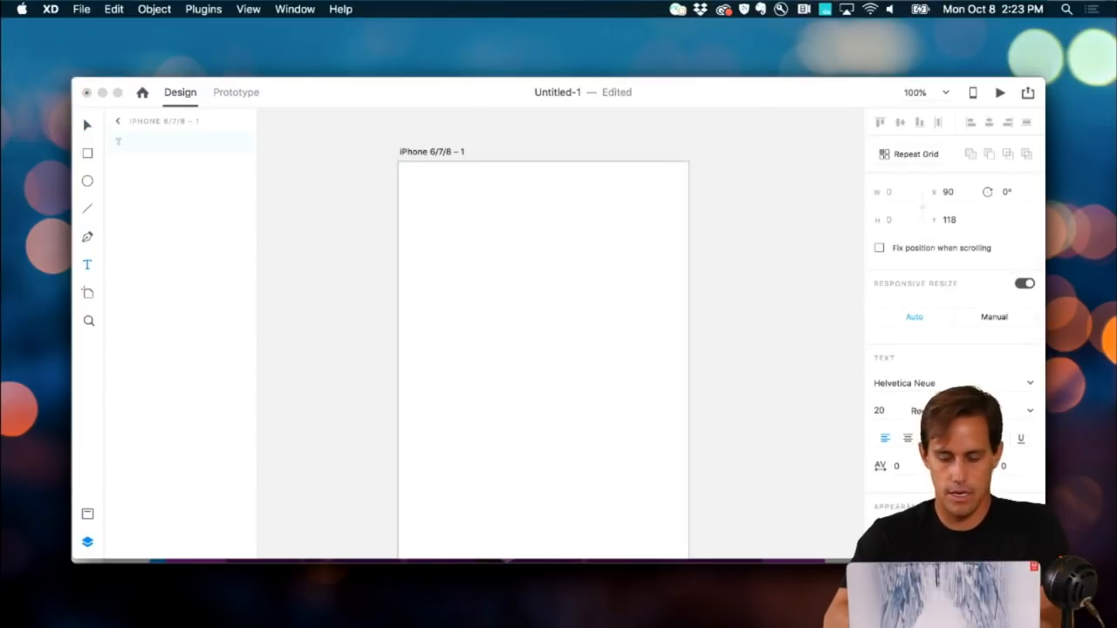
text(Name)
click(84, 126)
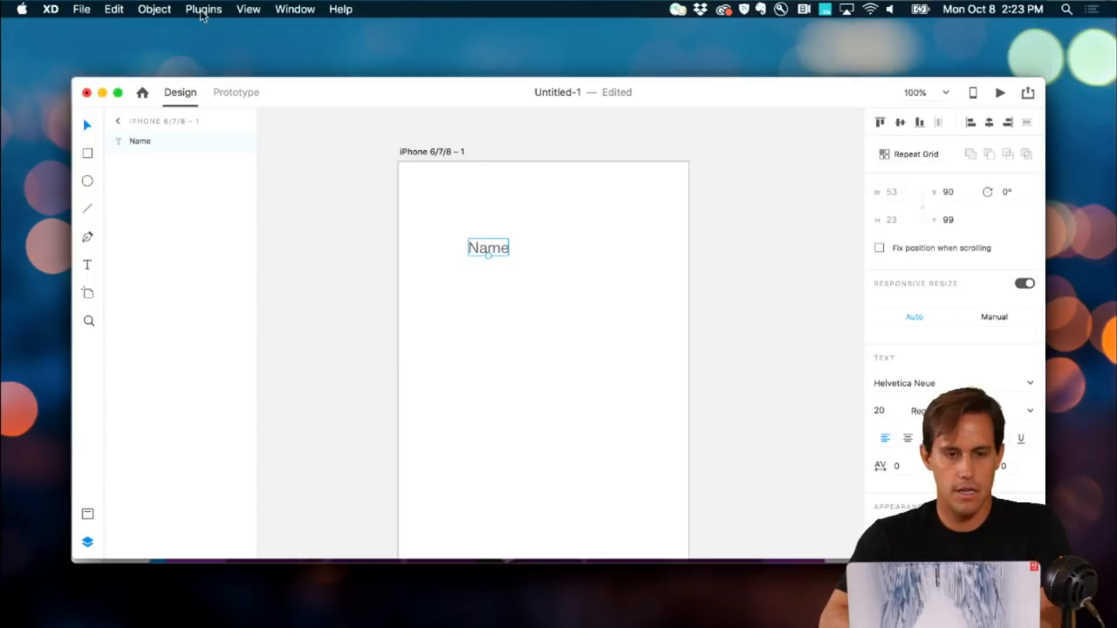
Step: Turn the Name text into a repeat grid extended down to seven rows
click(203, 9)
click(504, 249)
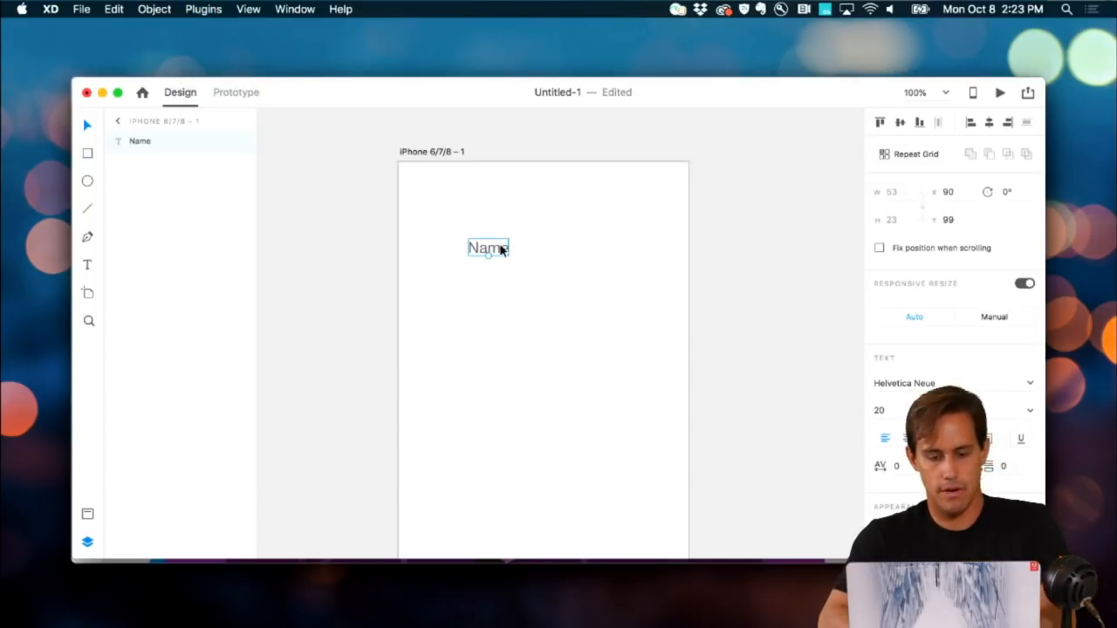
key(super+r)
drag(488, 257, 482, 461)
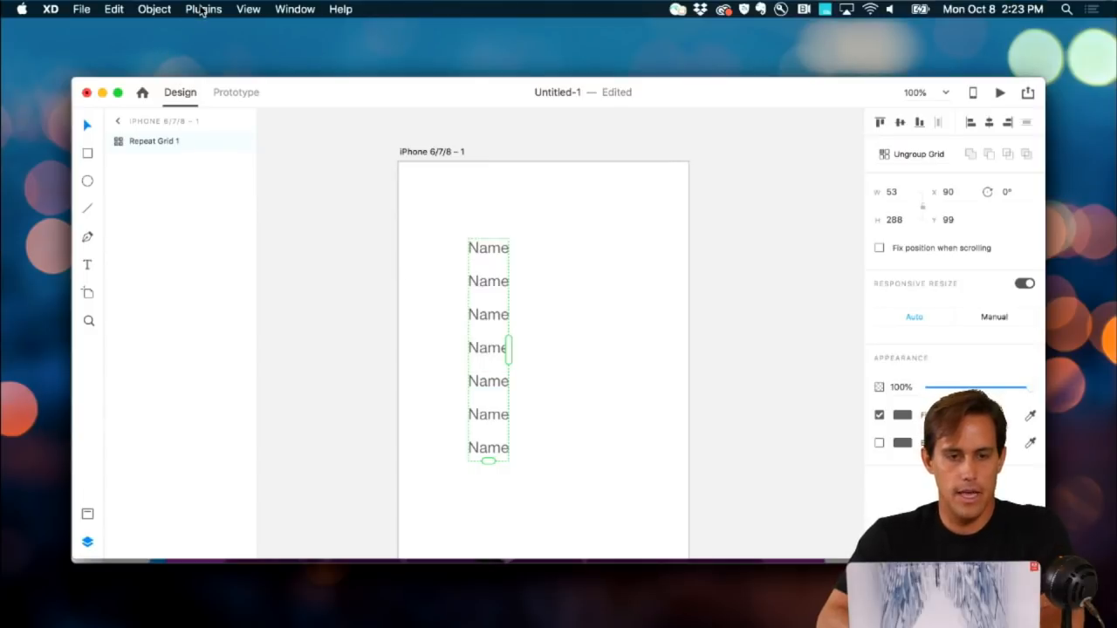
Step: Load Mock Movie Data - US.csv through the Google Sheets plugin
click(200, 10)
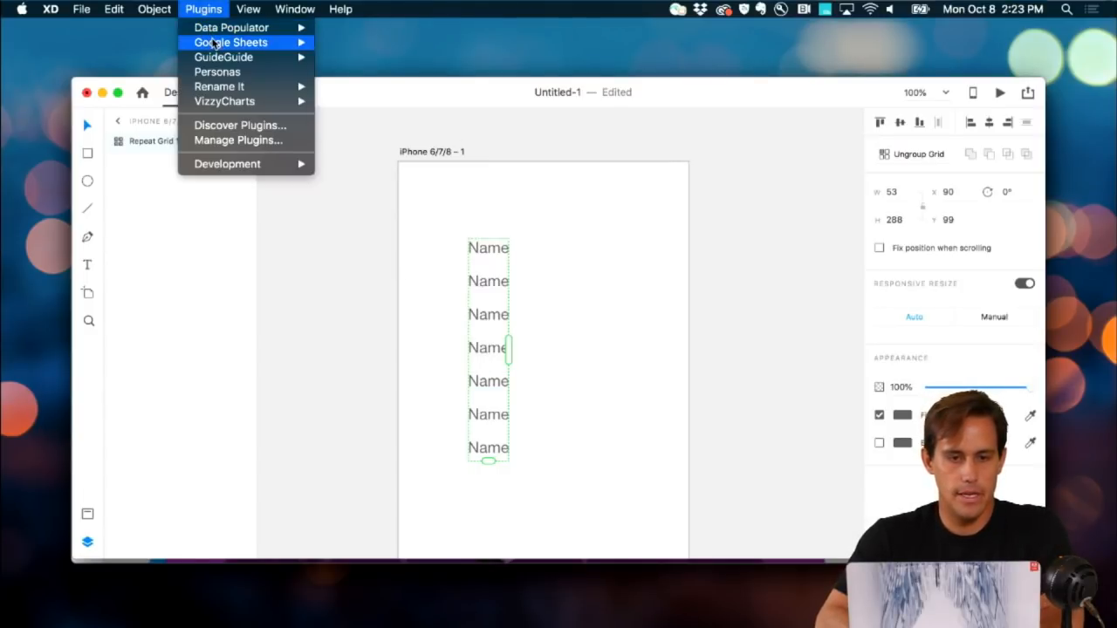
mouse_move(216, 42)
click(341, 56)
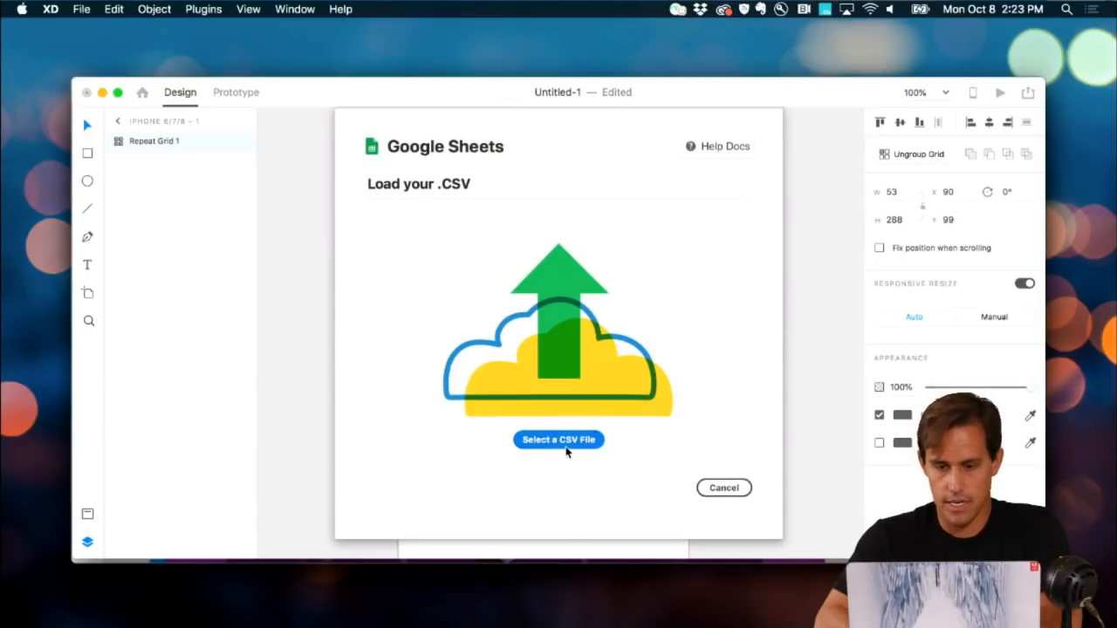
click(567, 441)
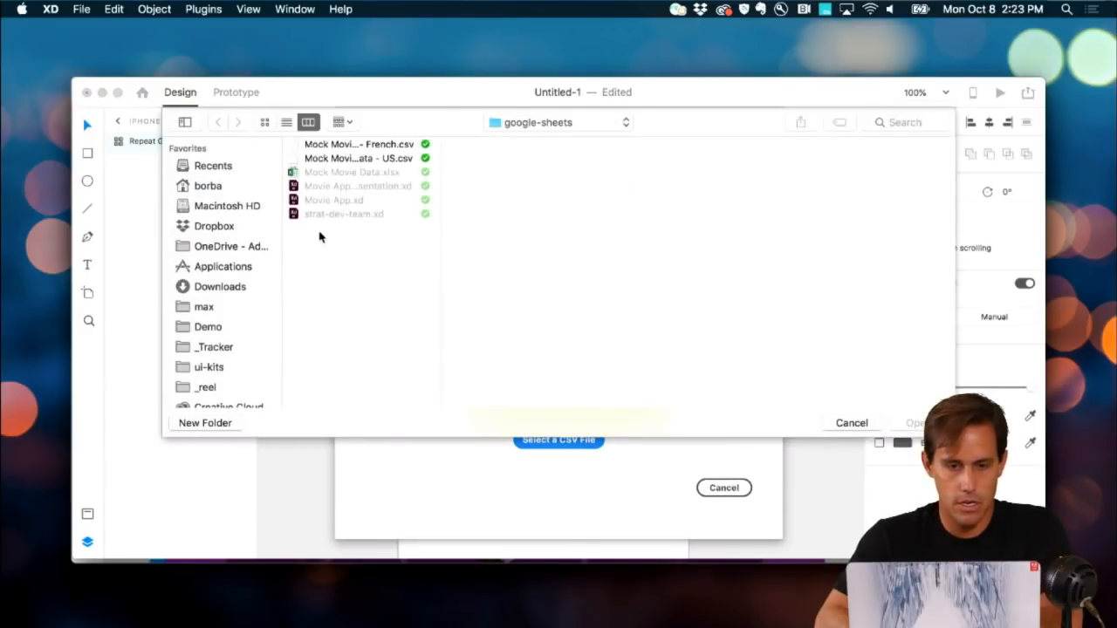
click(370, 159)
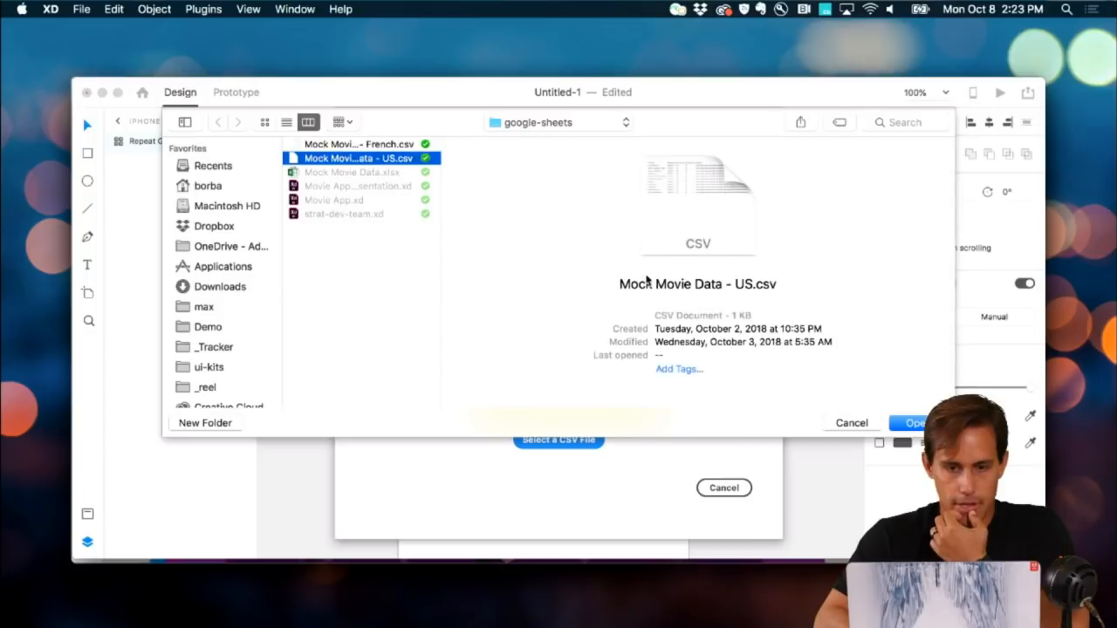
click(913, 423)
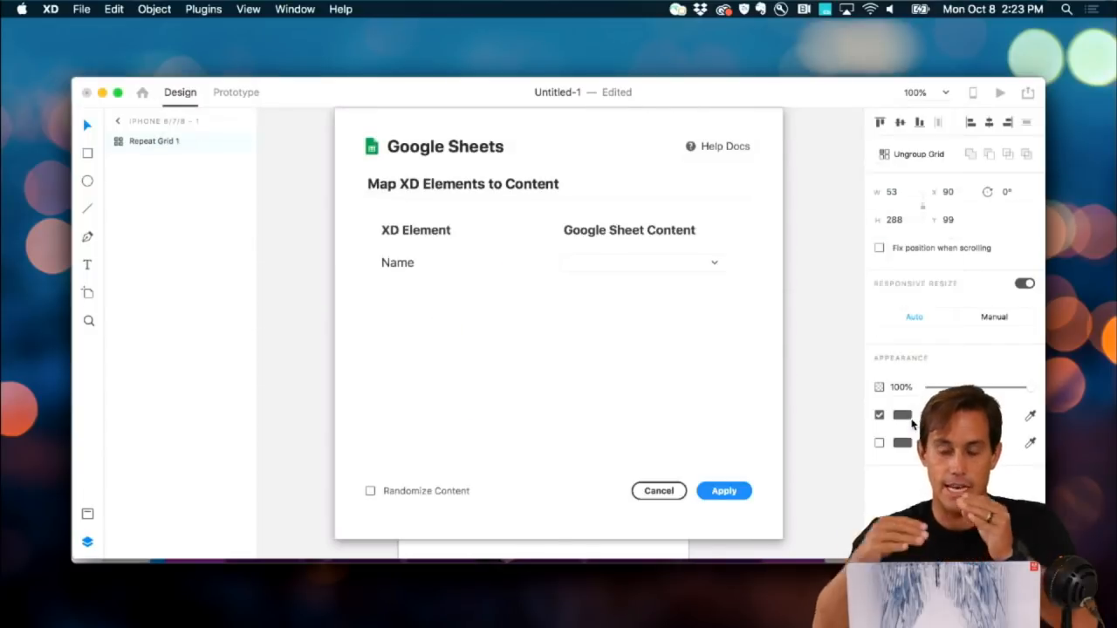
Step: Map the Name element to the Movie Title column and apply it to the grid
click(663, 263)
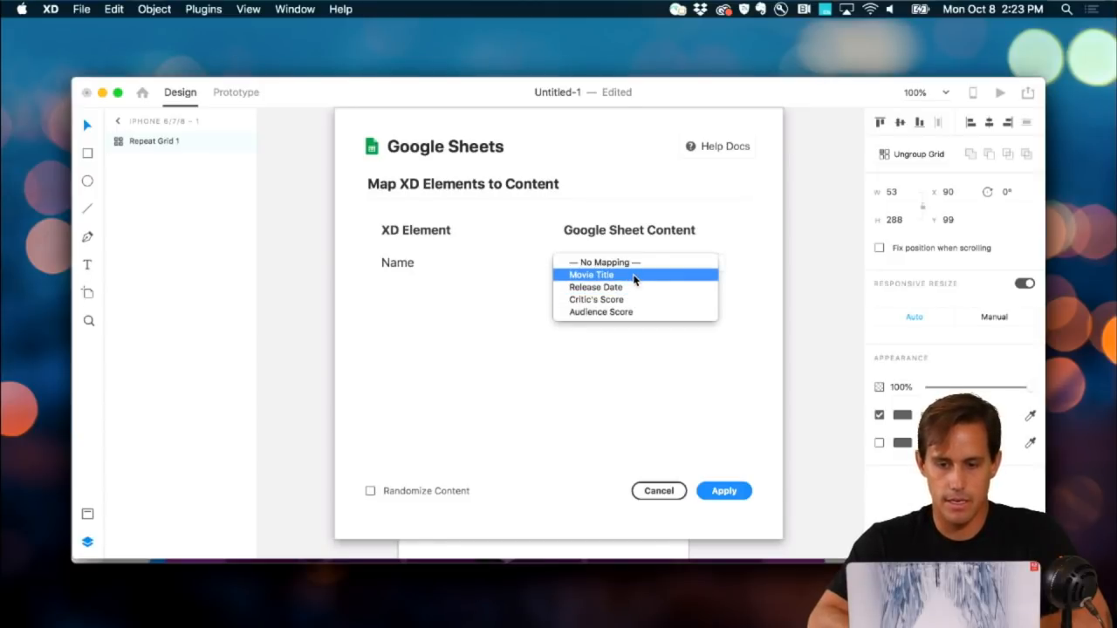
click(635, 276)
click(717, 492)
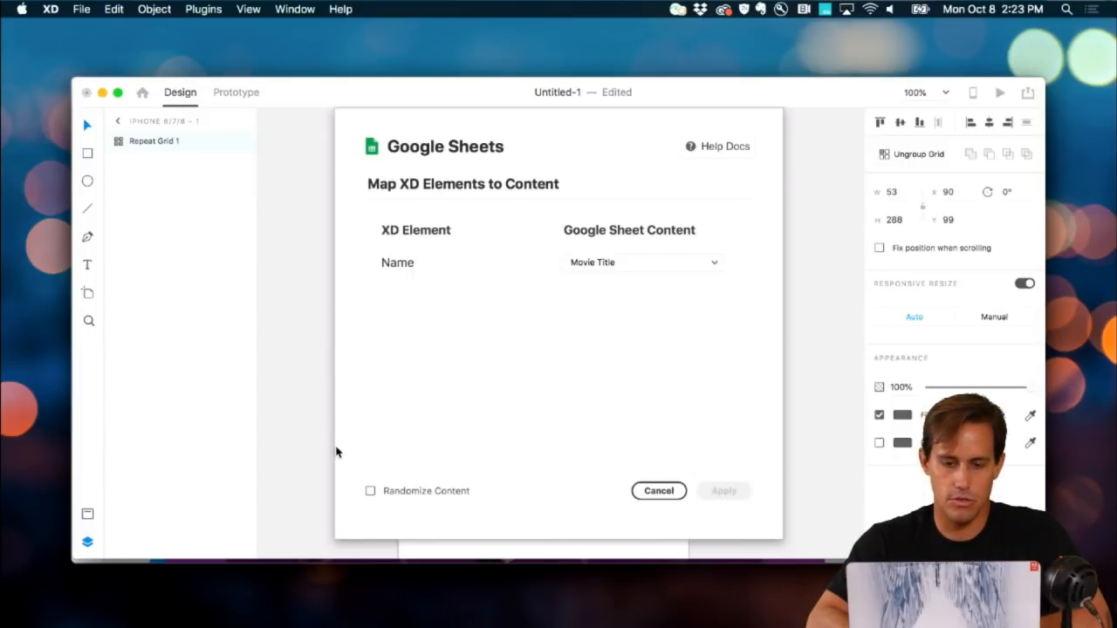
click(659, 491)
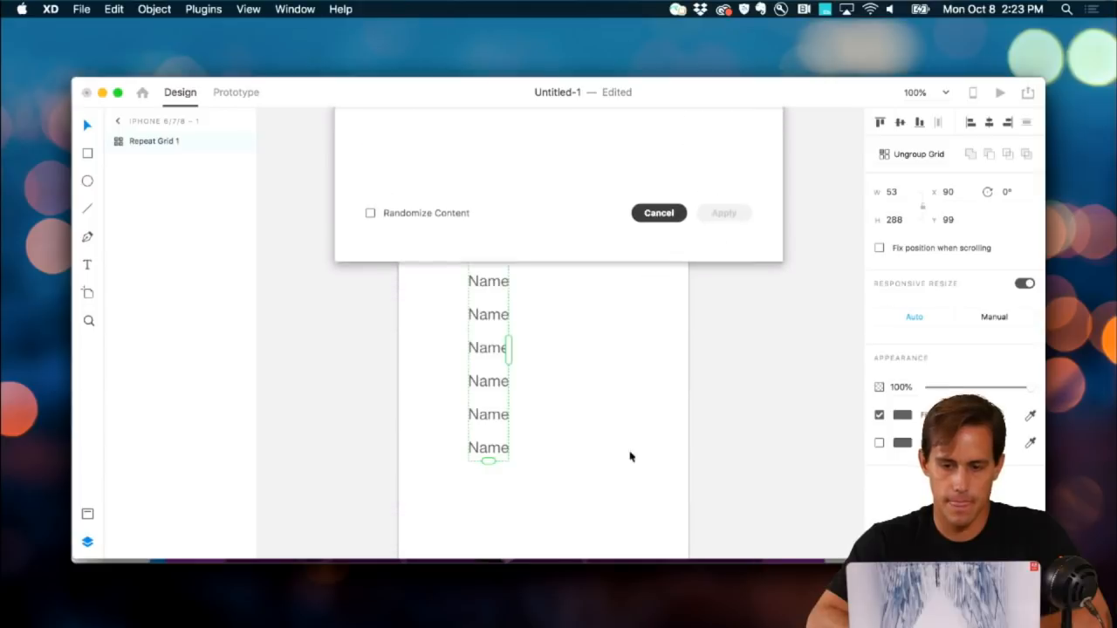
Step: Quit without saving, then start a new iPhone 6/7/8 document
key(super+q)
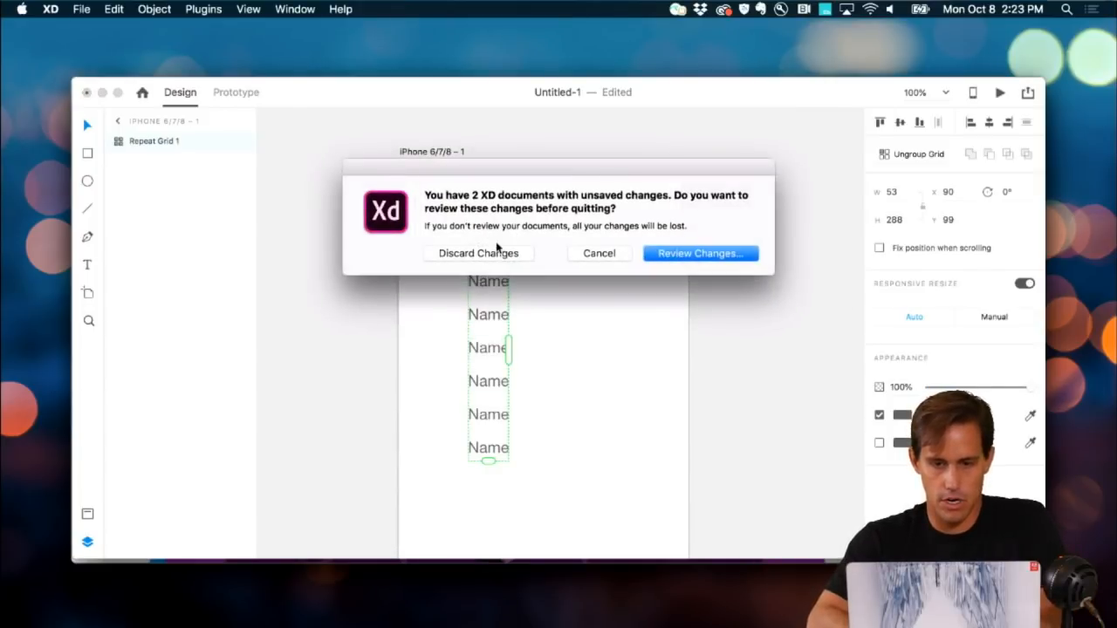
click(489, 255)
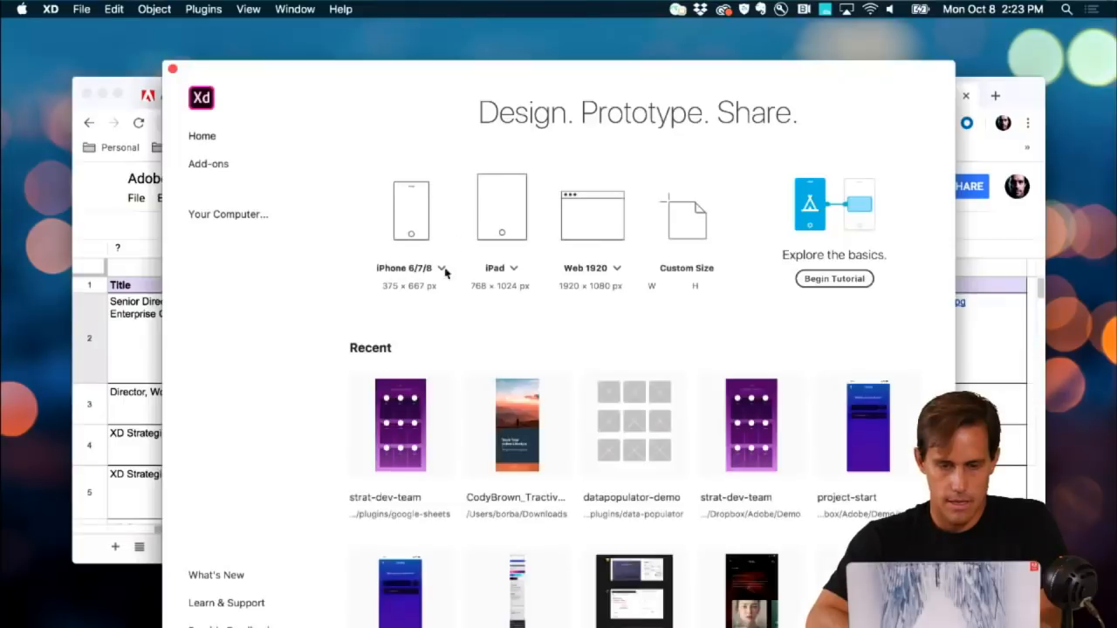
click(440, 258)
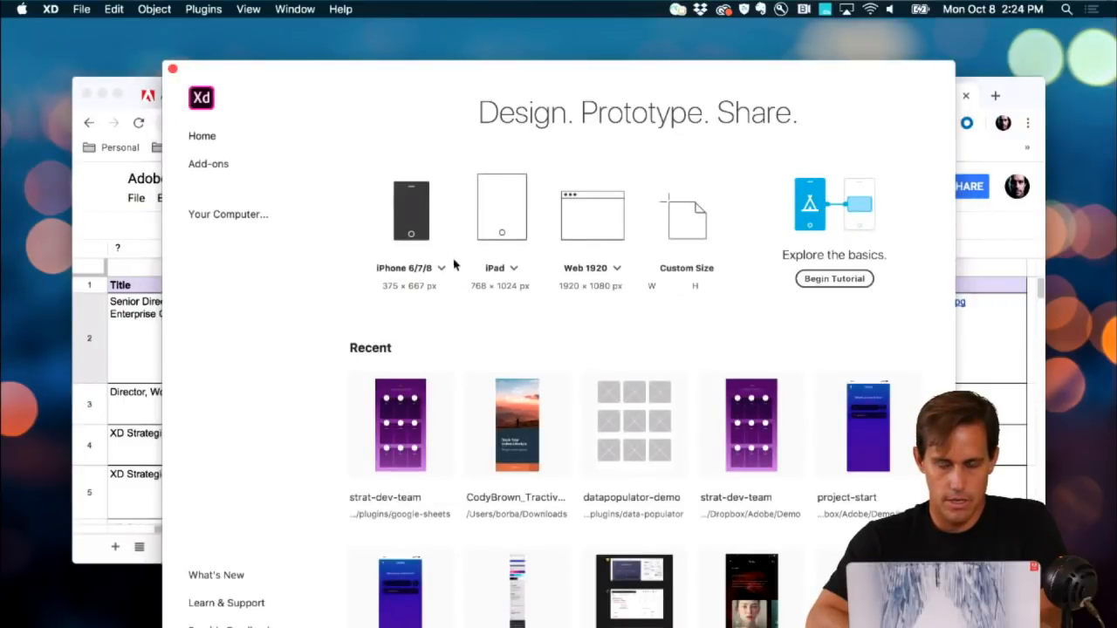
Step: Add a 'Name' text and repeat it into a ten-row grid
click(378, 219)
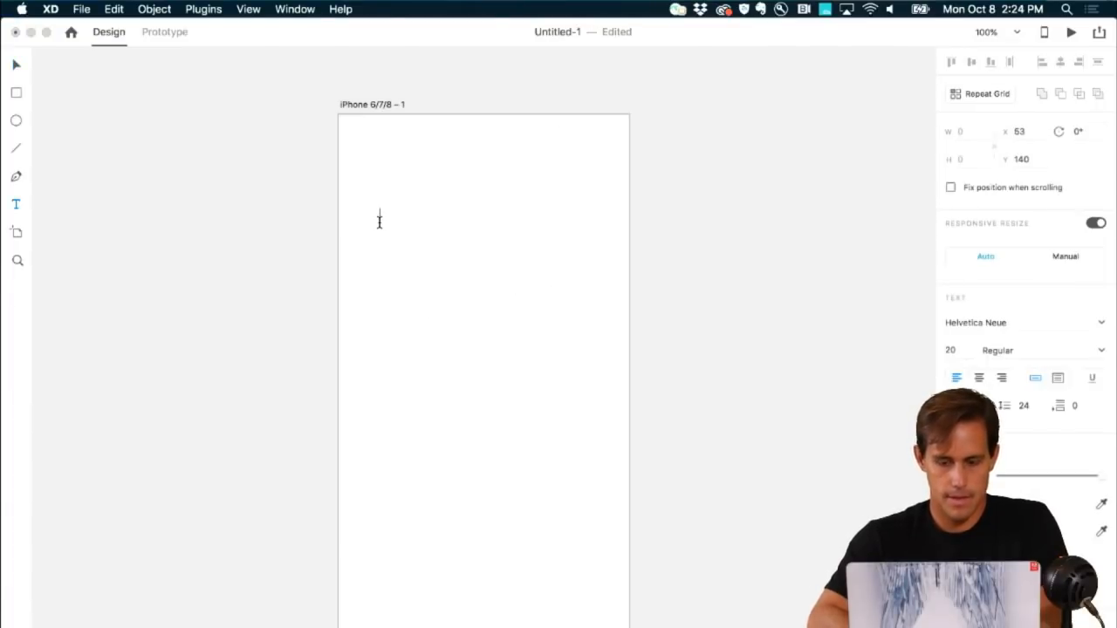
text(Image)
key(super+a)
text(Name)
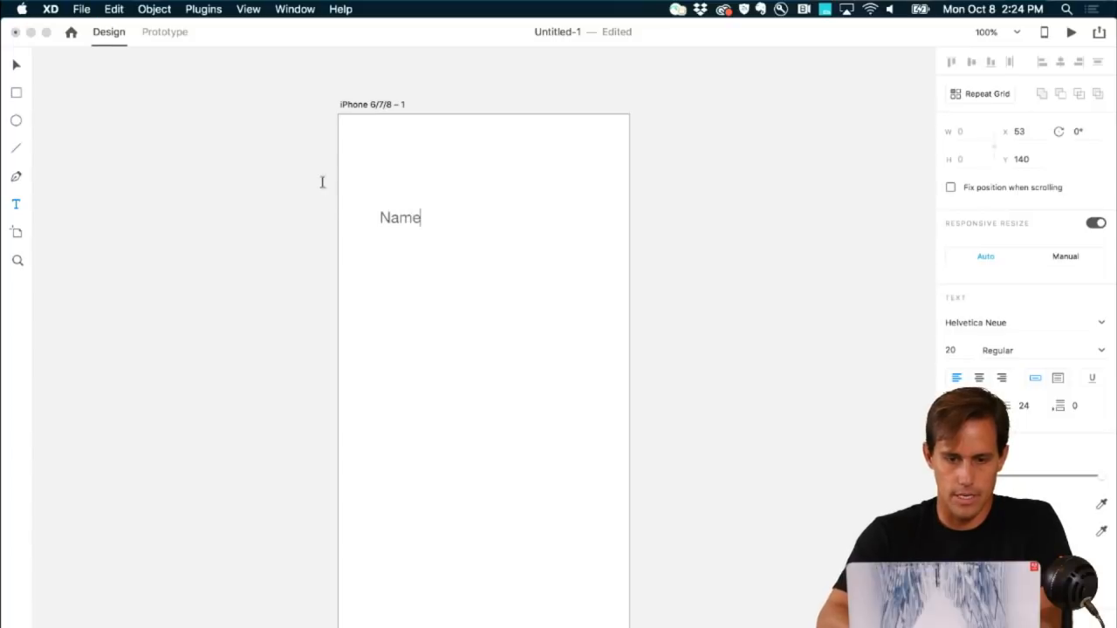
click(16, 67)
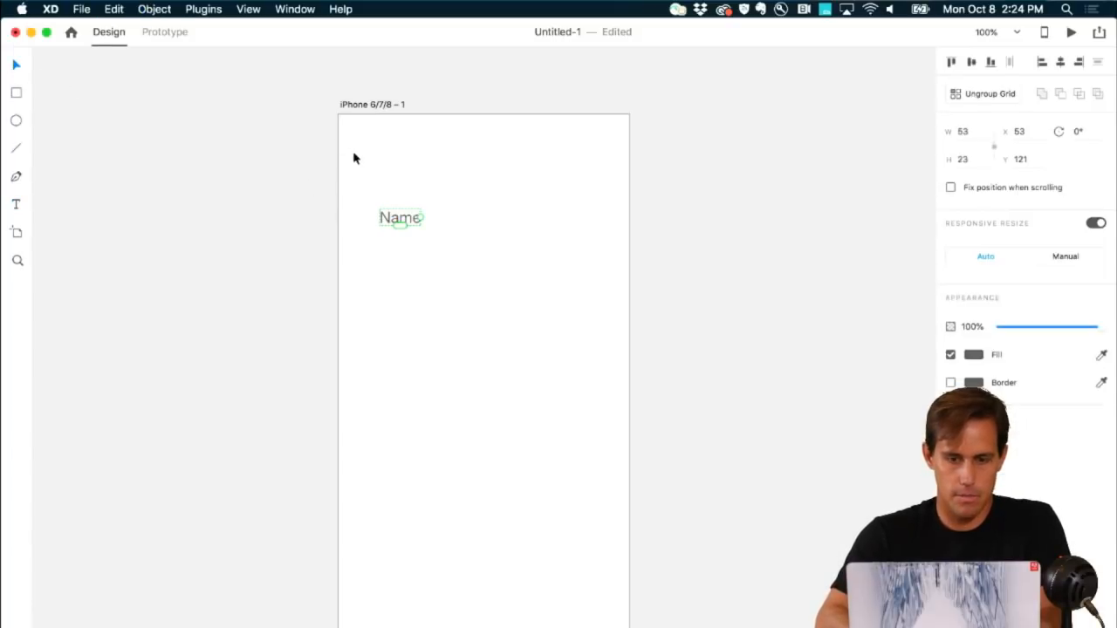
drag(400, 223, 428, 538)
Step: Load the US movie data CSV via Google Sheets and apply the Movie Title mapping
click(210, 9)
mouse_move(213, 40)
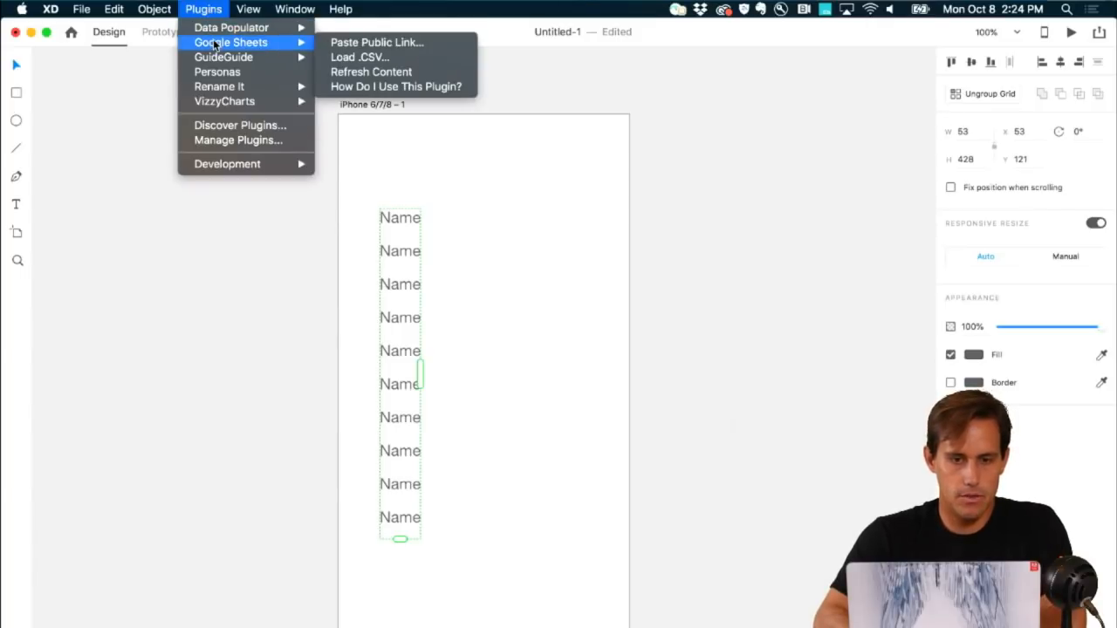
click(360, 57)
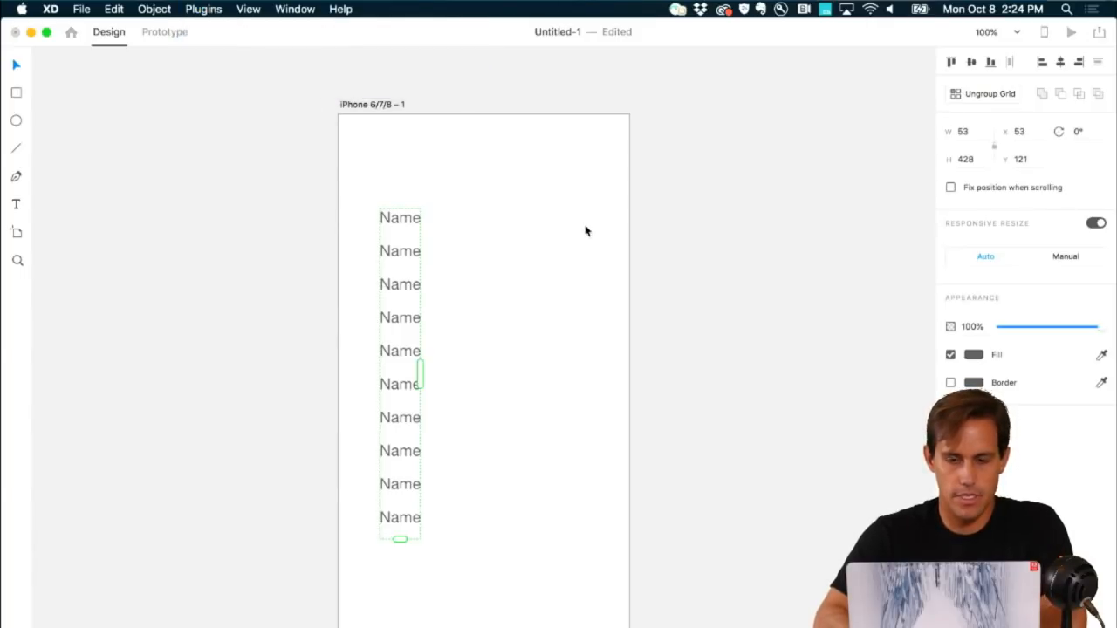
click(572, 371)
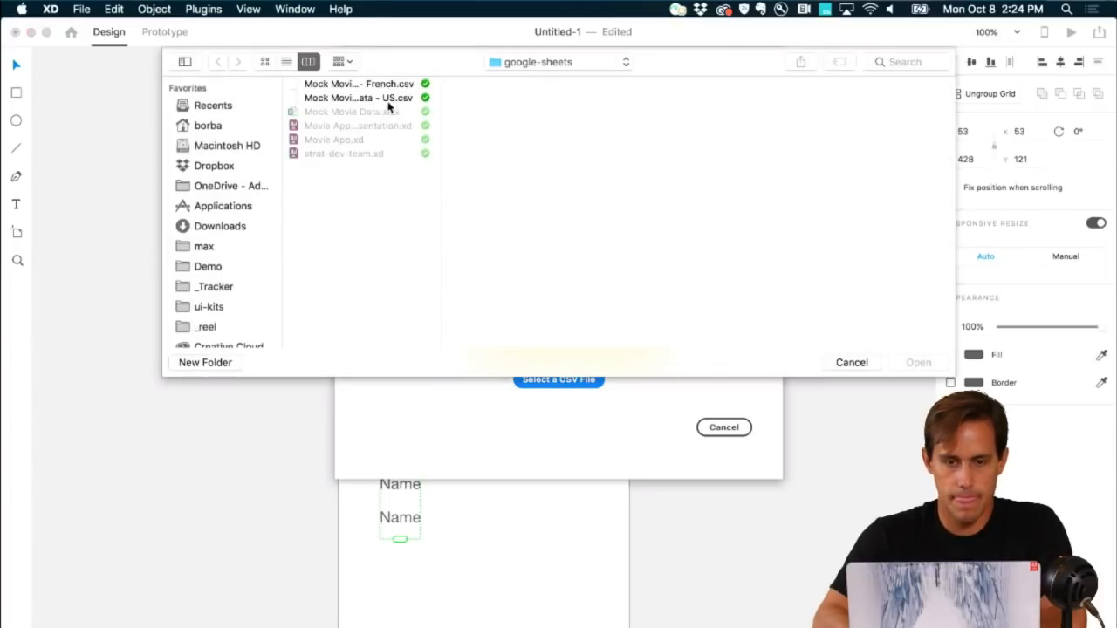
click(389, 98)
click(918, 362)
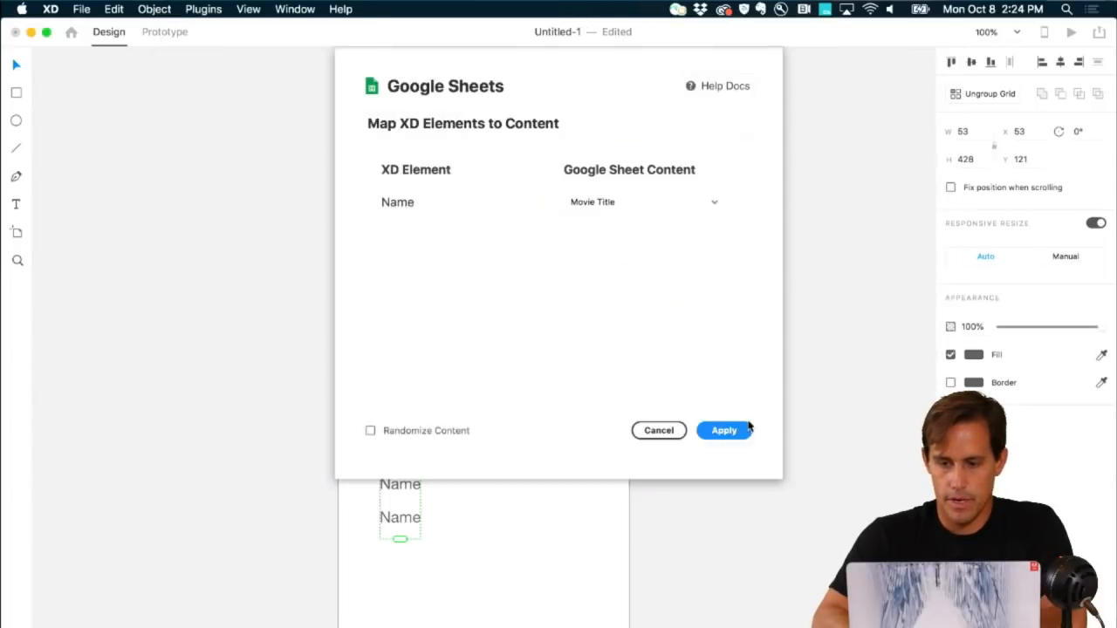
click(731, 432)
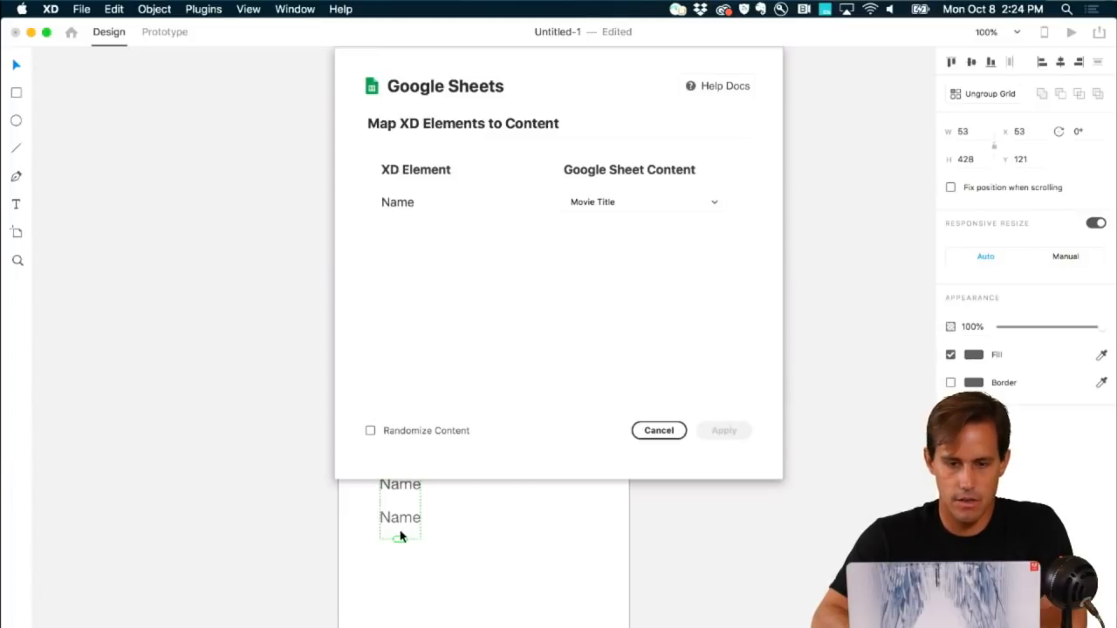
click(664, 436)
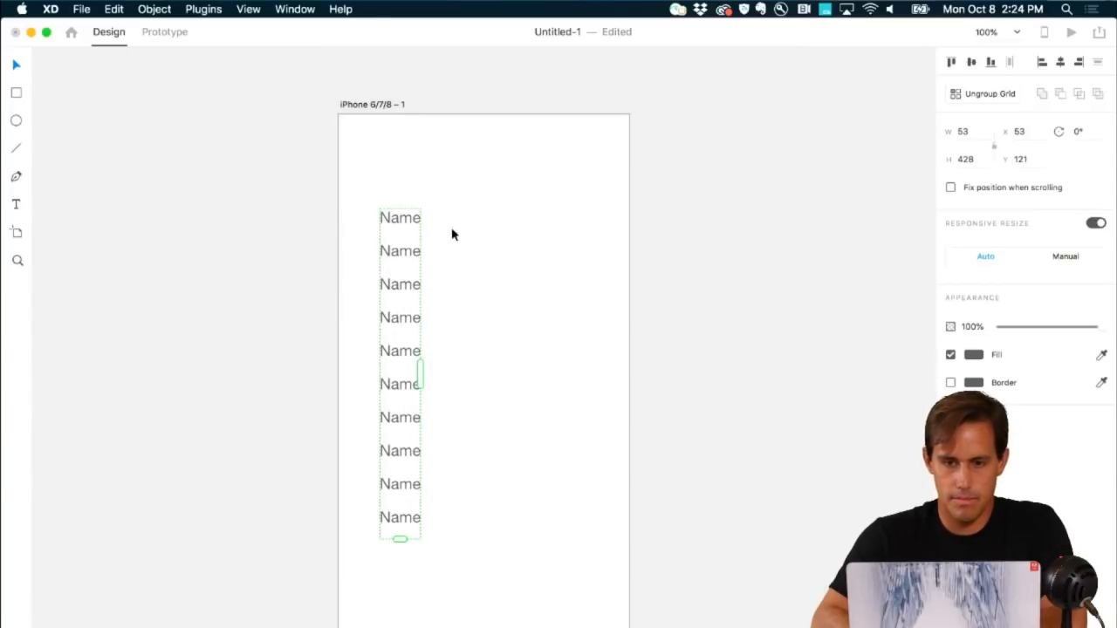
click(496, 342)
key(super+n)
Step: Close without saving and open datapopulator-demo.xd from the plugins' data-populator folder
click(507, 116)
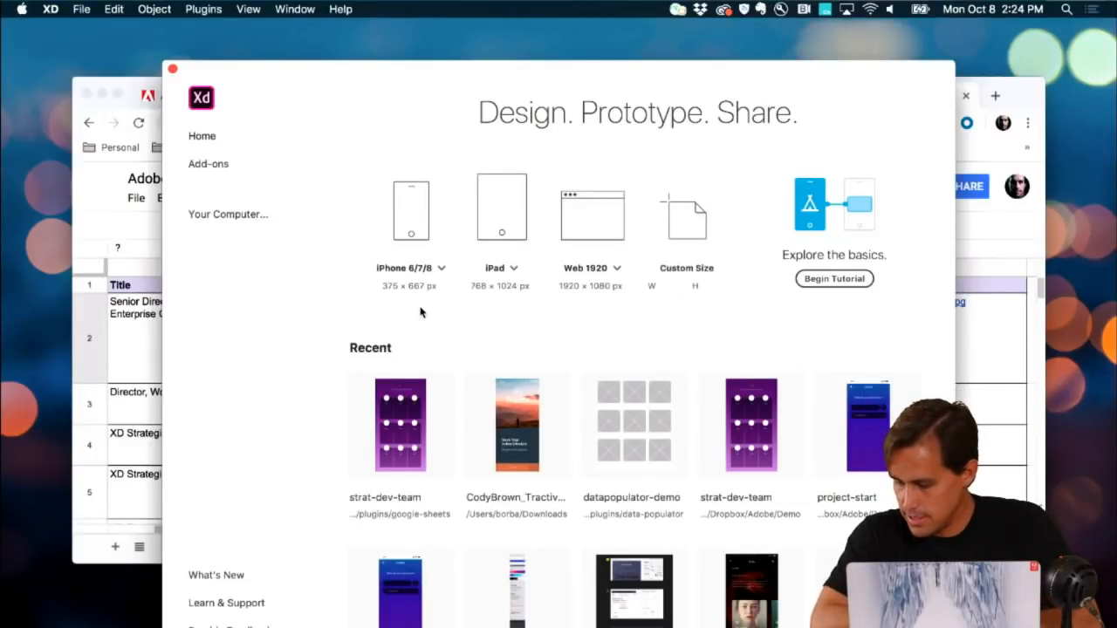
click(247, 218)
click(515, 120)
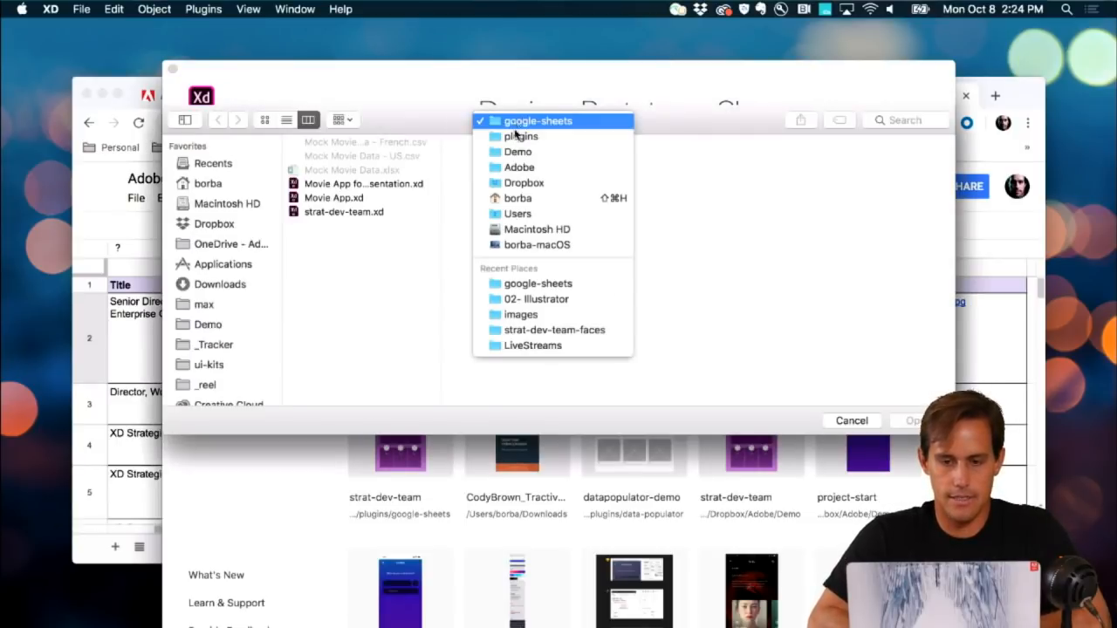
click(483, 137)
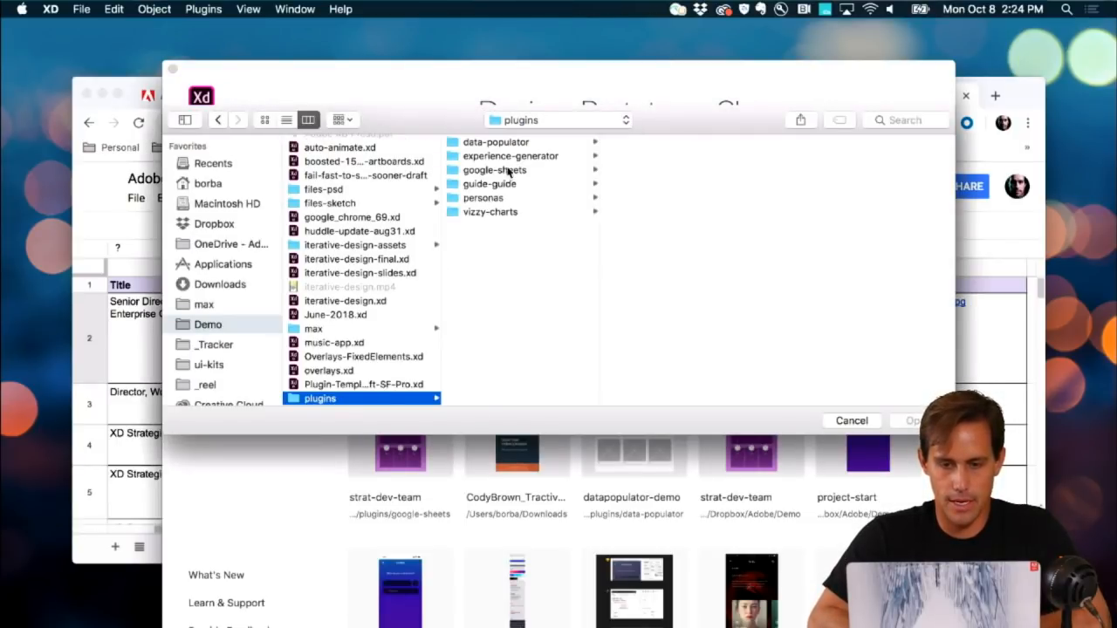
click(528, 142)
click(643, 144)
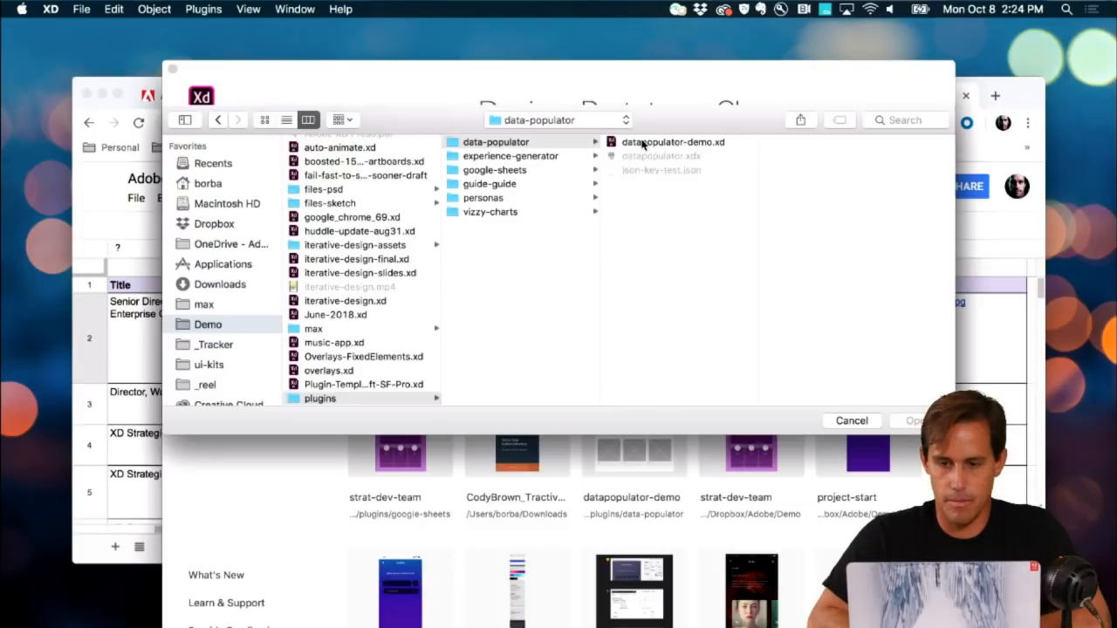
key(Return)
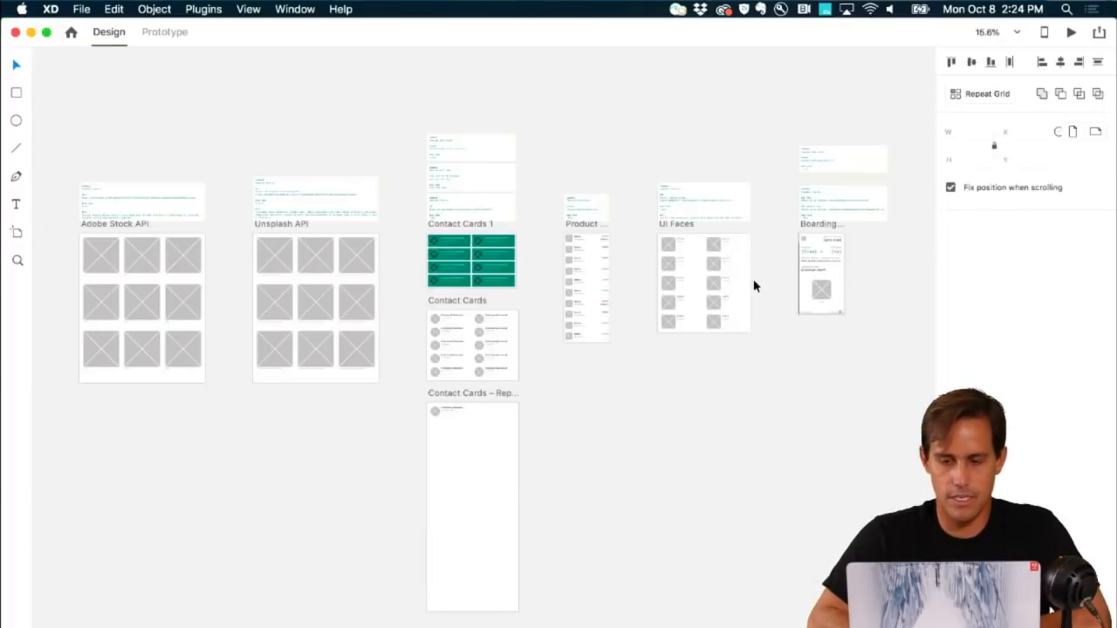
Step: Copy the mockaroo contacts URL from the Populate from URL note and switch to Chrome
scroll(466, 262, up, 5)
scroll(466, 262, up, 5)
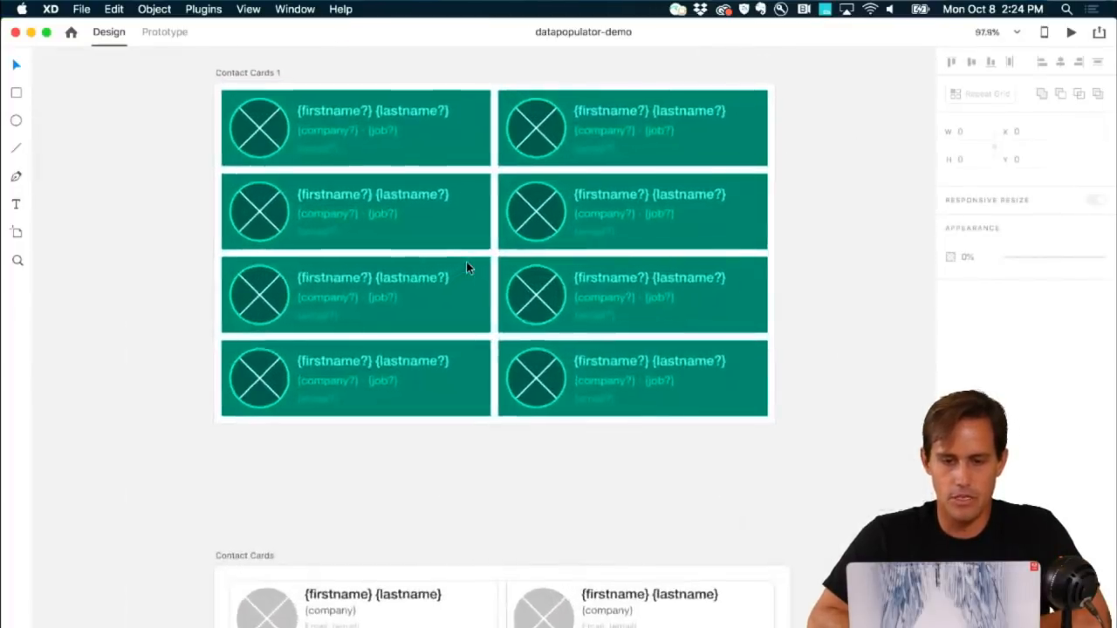
scroll(466, 262, up, 5)
scroll(466, 267, up, 1)
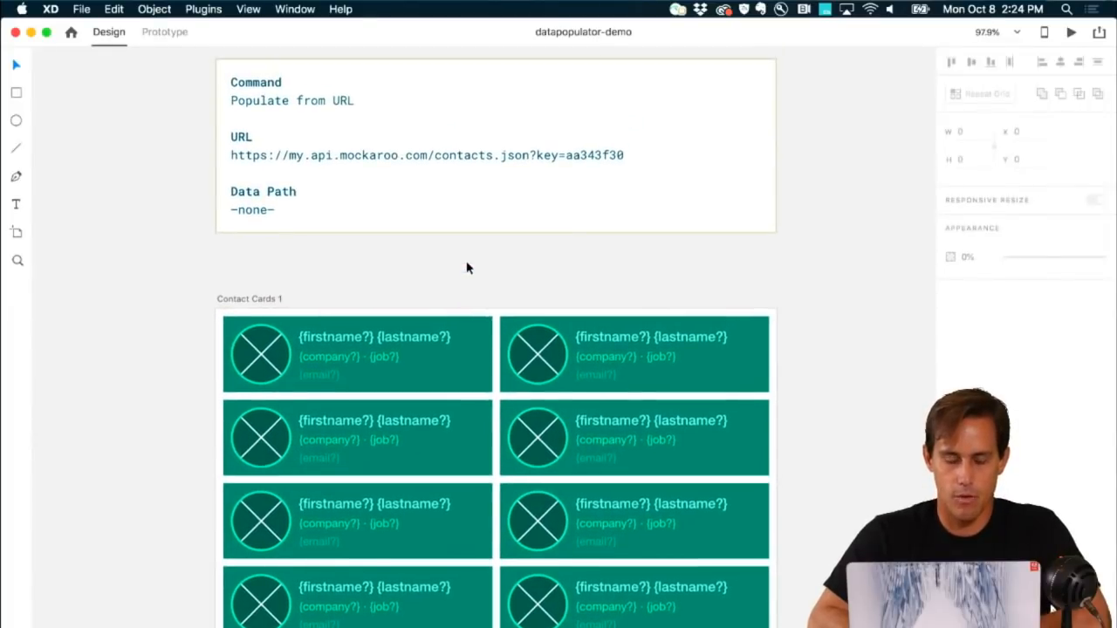
click(414, 154)
double_click(414, 154)
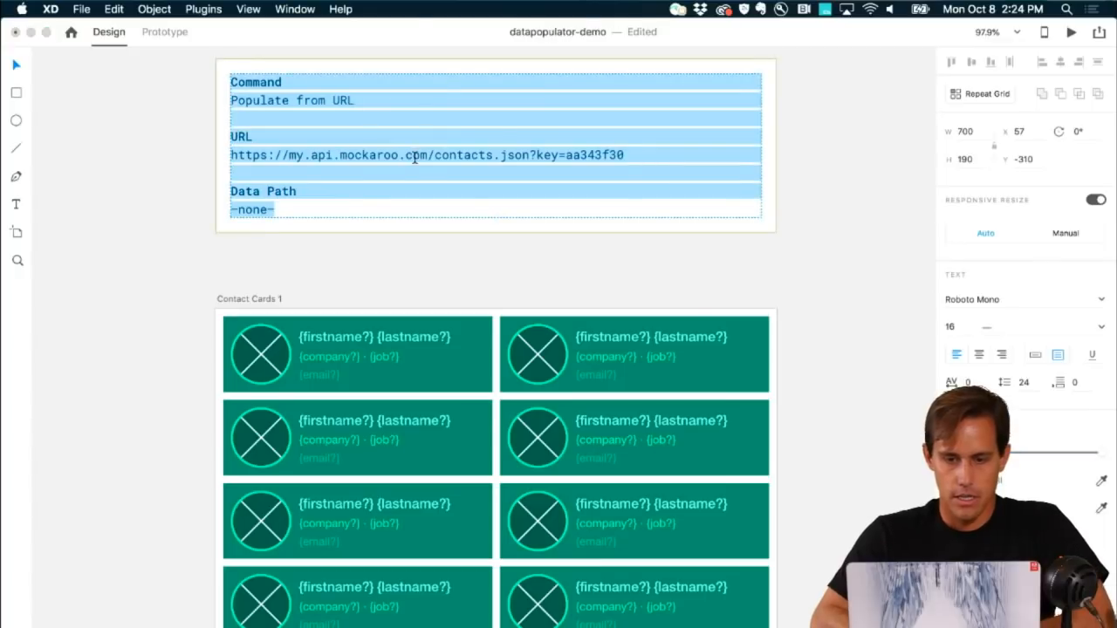
click(415, 154)
double_click(414, 154)
drag(644, 154, 233, 156)
key(super+c)
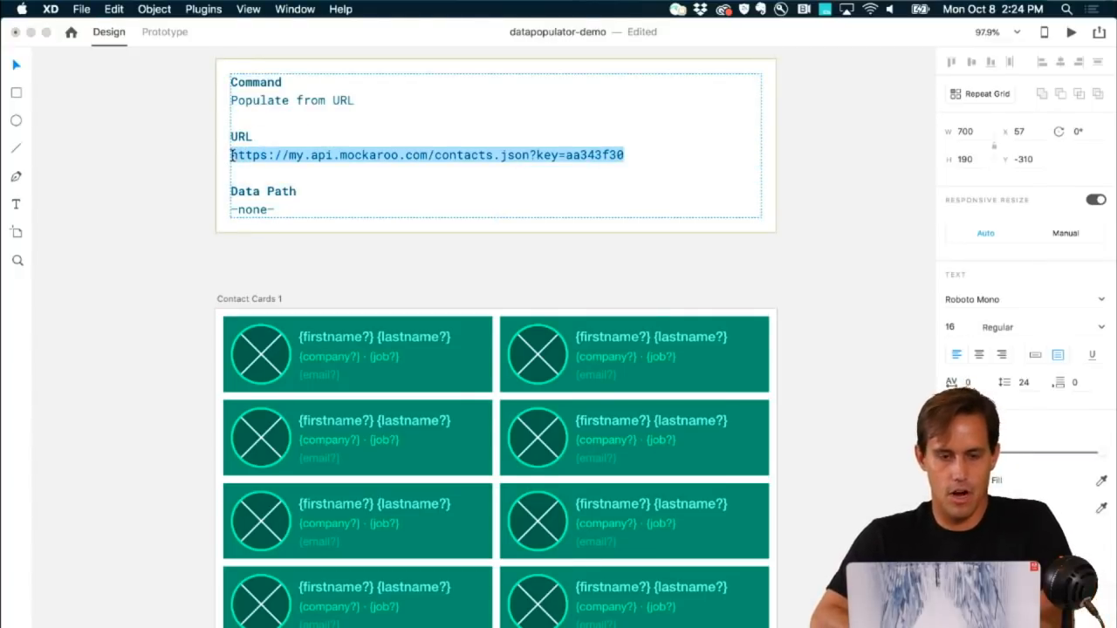
key(Escape)
key(super+Tab)
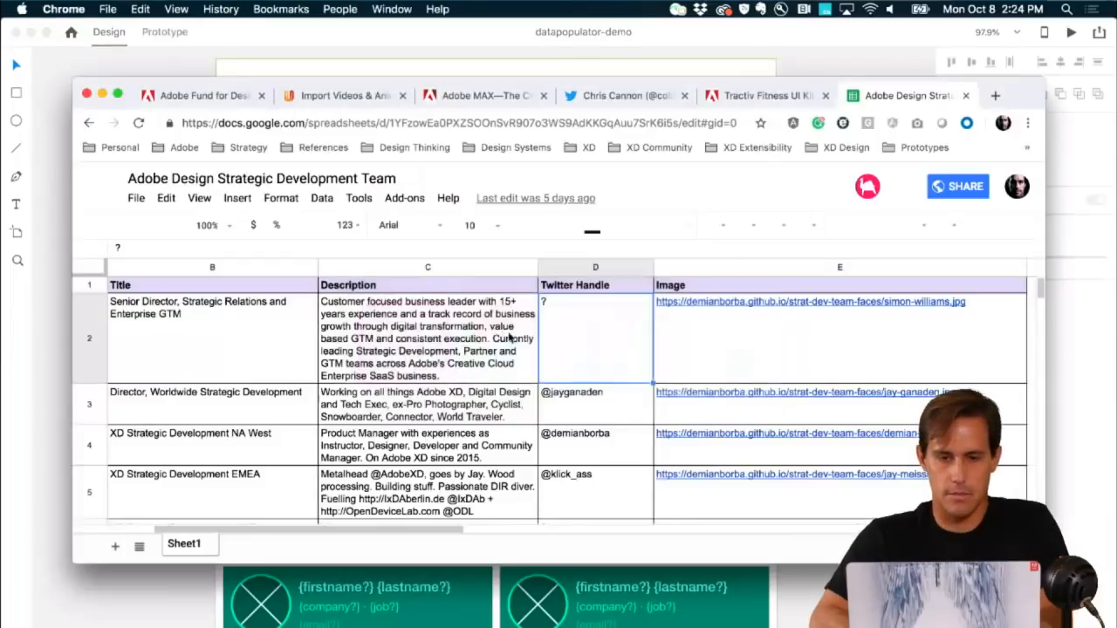
Step: Open the copied mockaroo contacts URL in a new Chrome tab, then return to XD
key(super+t)
key(super+v)
key(Return)
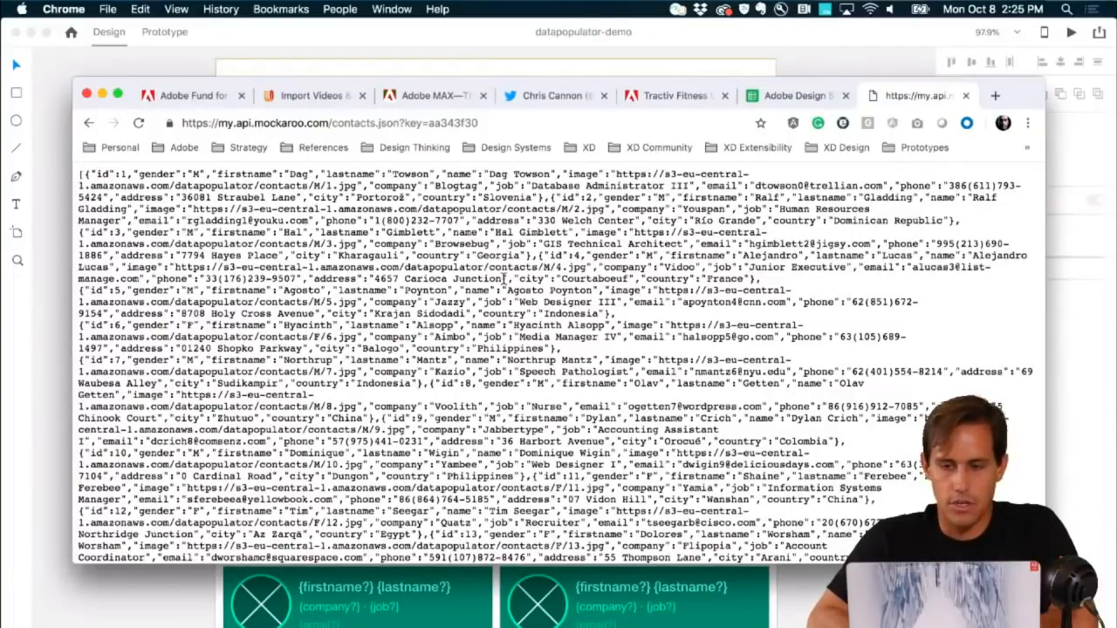
click(176, 70)
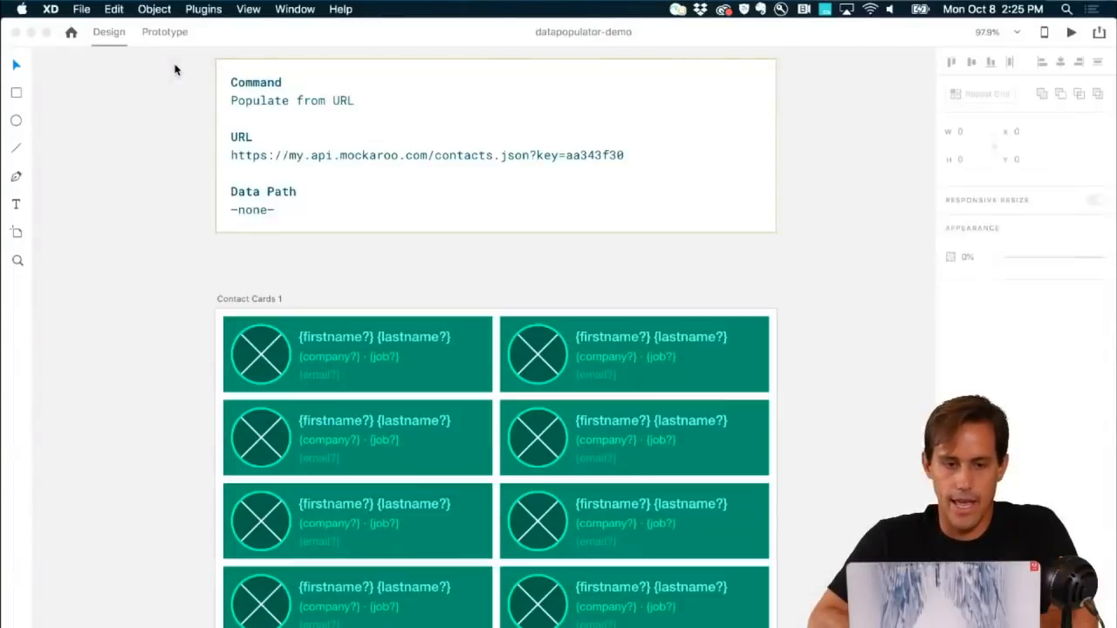
Step: Select the Contact Cards grid and open Data Populator's Populate from URL options
double_click(366, 342)
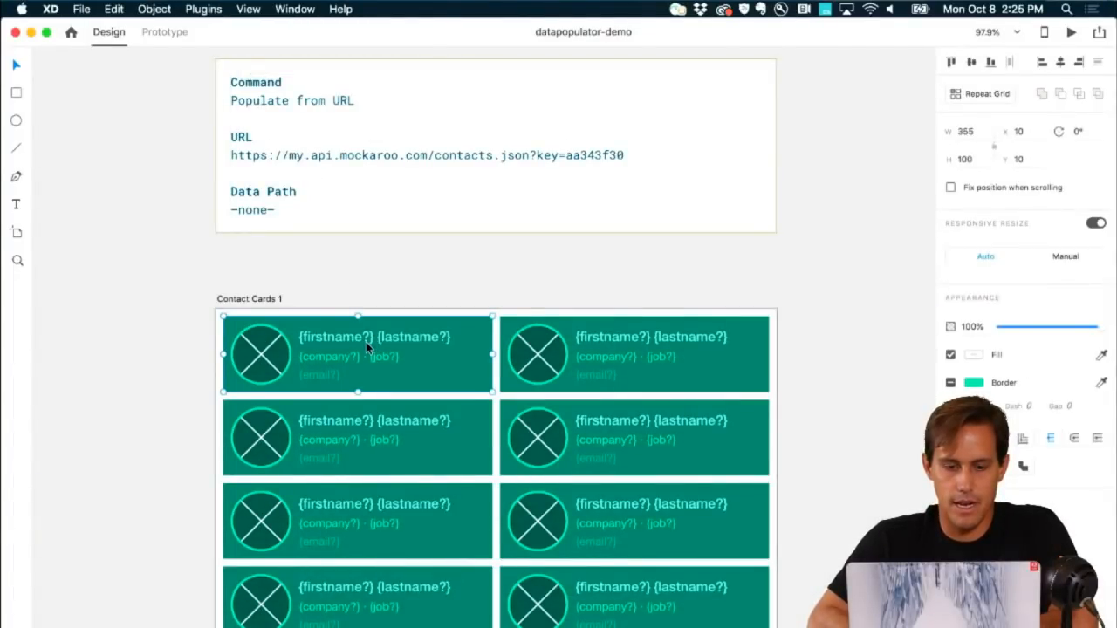
shift+click(377, 436)
shift+click(372, 509)
shift+click(372, 585)
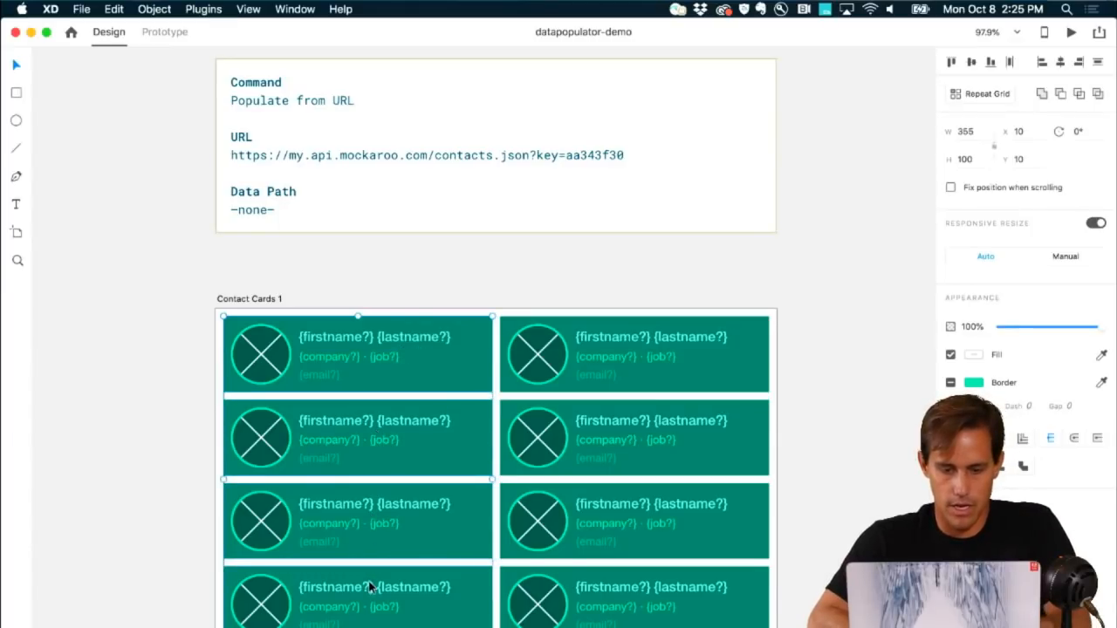
shift+click(561, 571)
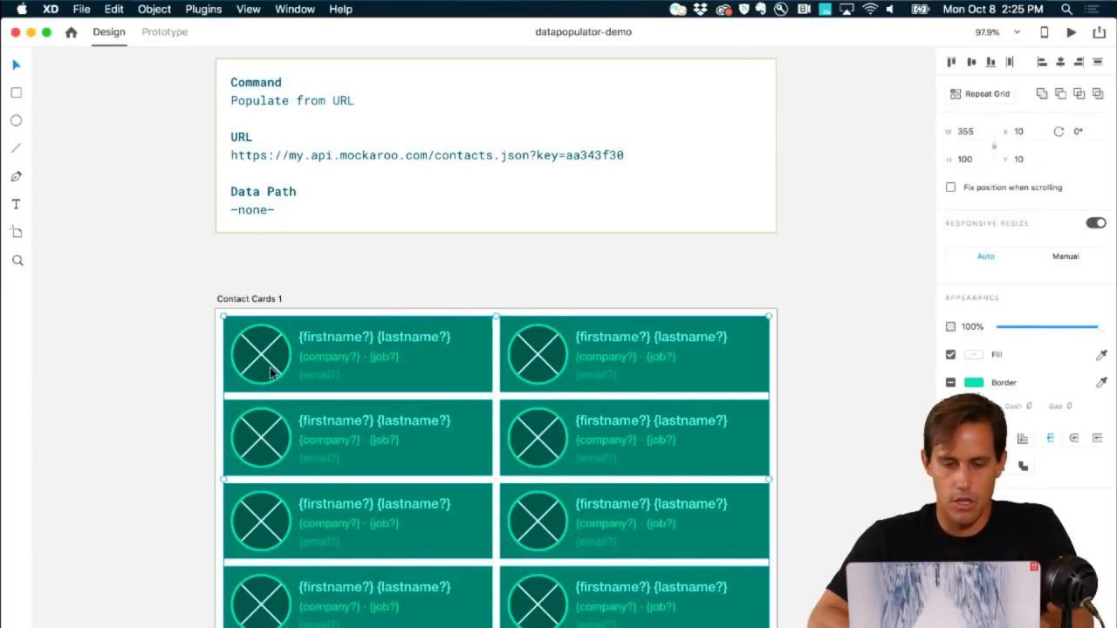
scroll(270, 367, up, 3)
scroll(270, 366, down, 5)
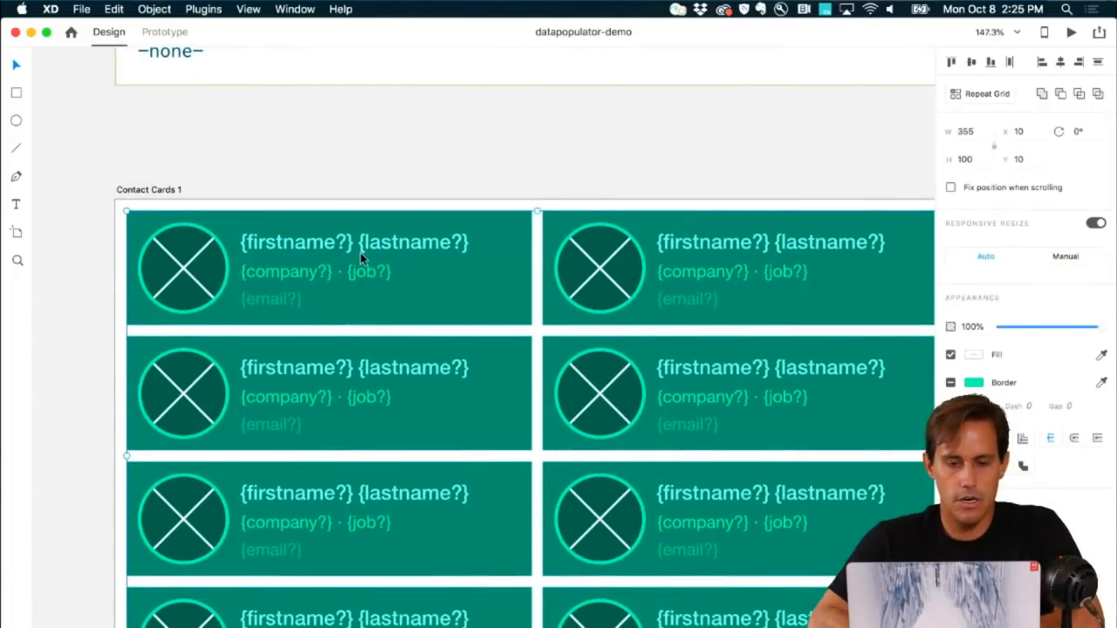
scroll(363, 258, right, 2)
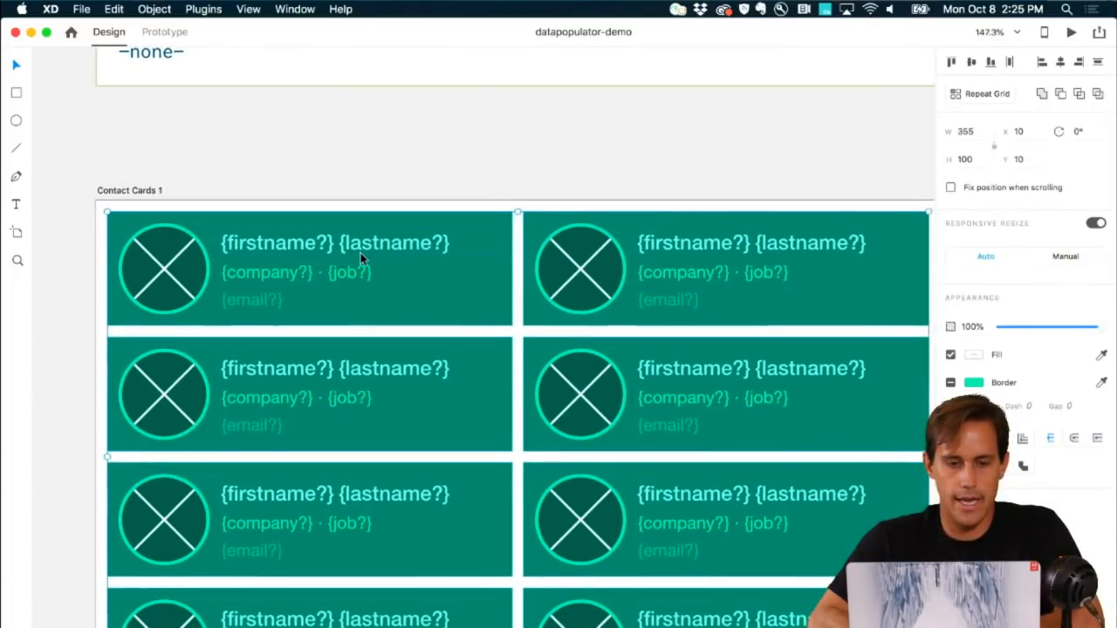
click(206, 10)
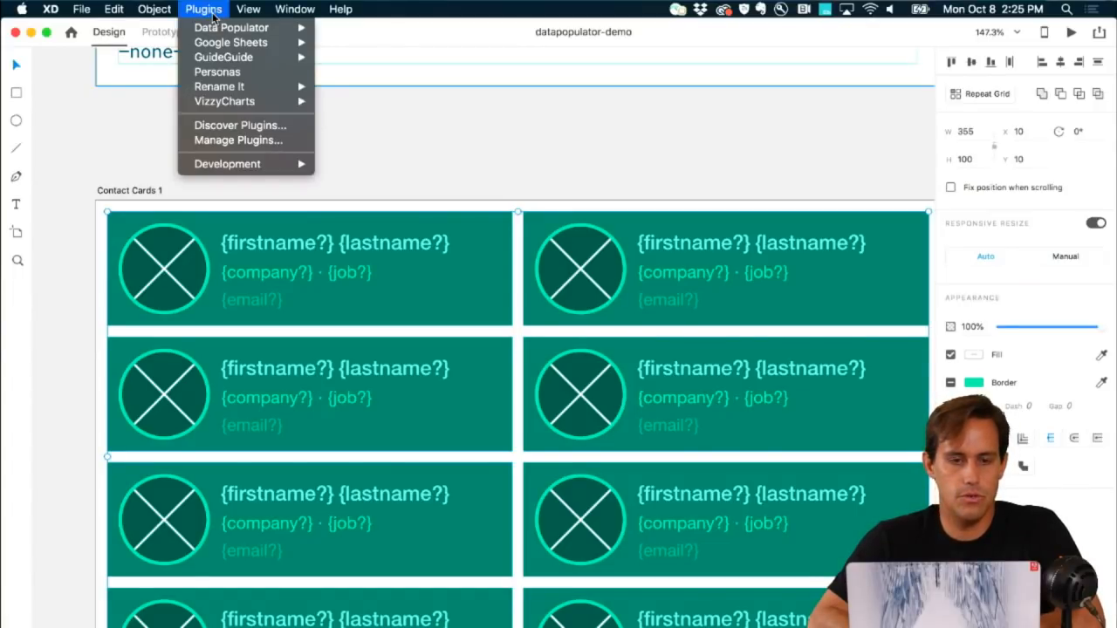
mouse_move(217, 29)
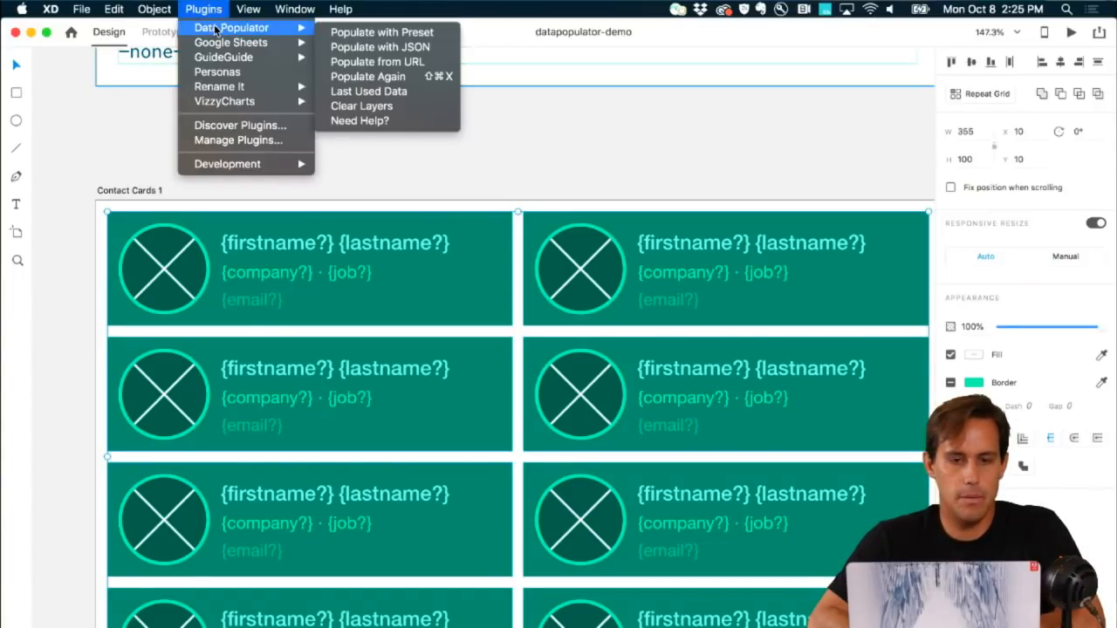
click(348, 58)
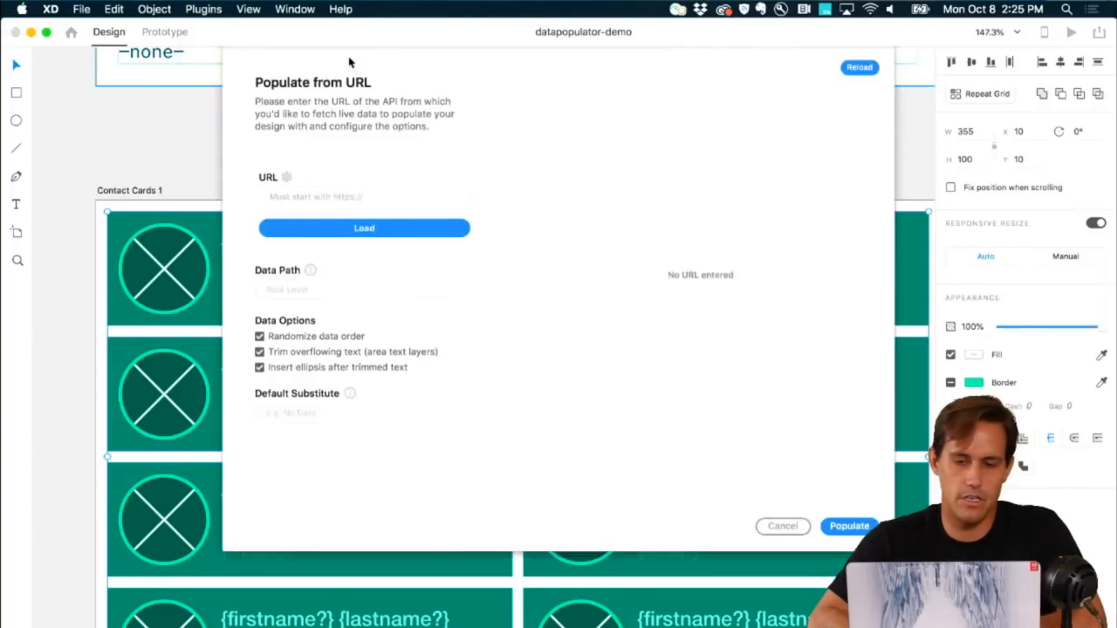
Step: Paste the Mockaroo contacts URL, load its data, and populate the contact cards
click(378, 206)
text(pi.mockaroo.com/contacts.json?key=aa343f30)
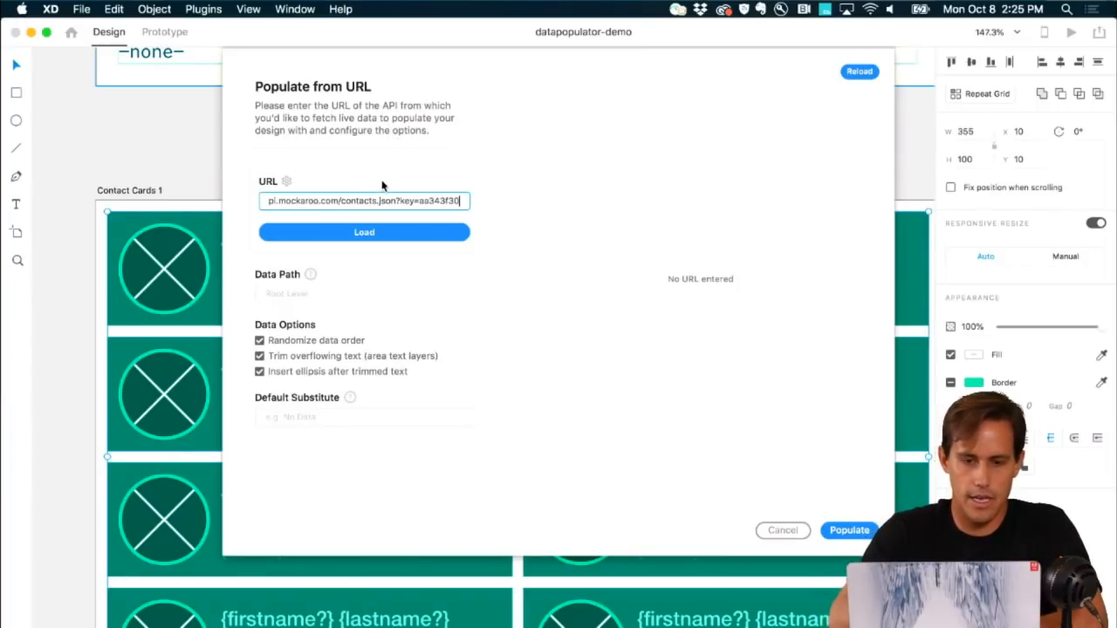
click(376, 232)
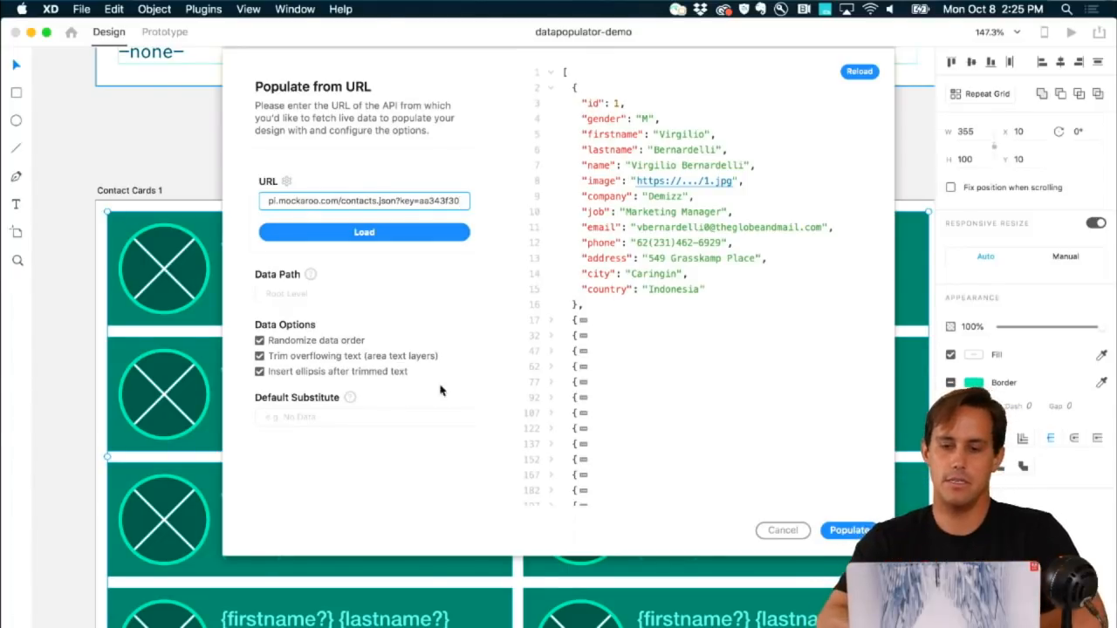
click(847, 531)
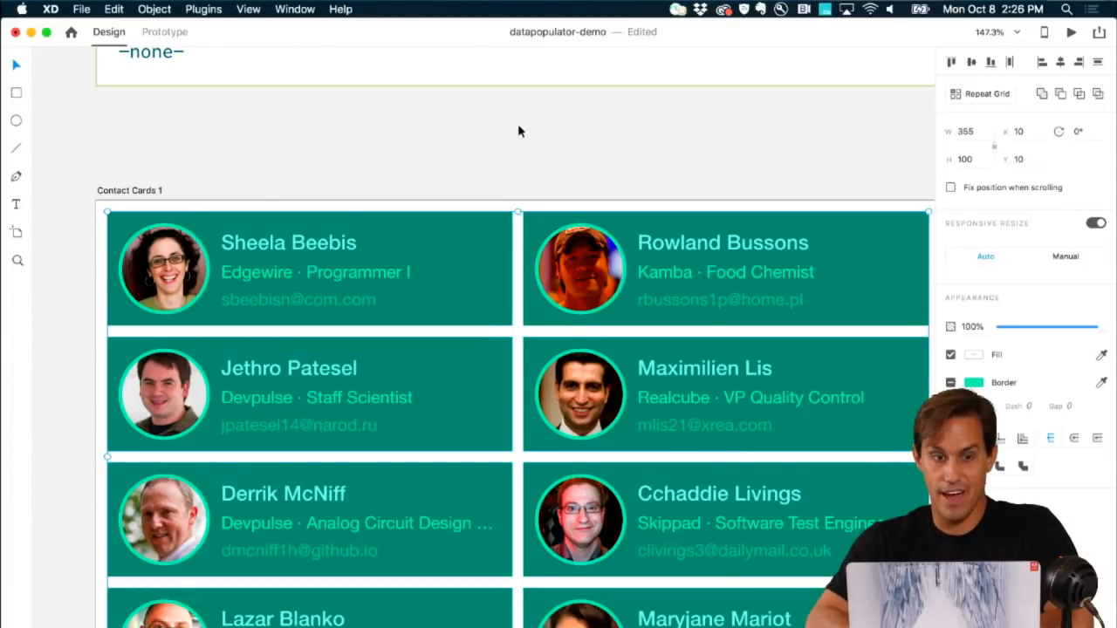
Step: Undo the Mockaroo fill, restoring the {firstname?}, {company?} and {email?} placeholder cards
scroll(518, 131, right, 1)
scroll(517, 135, right, 2)
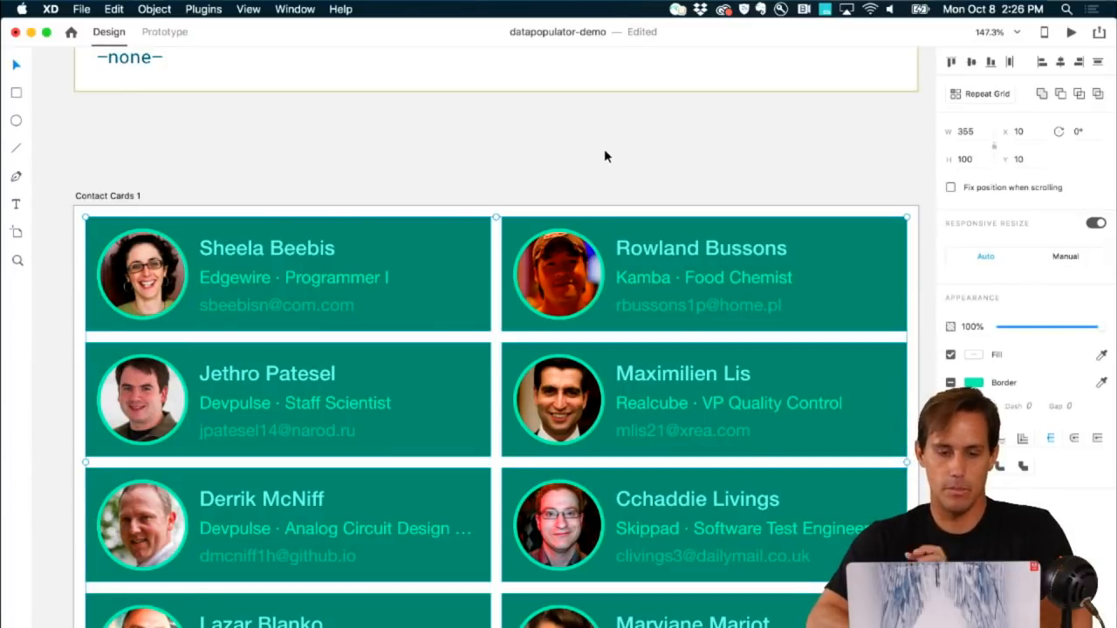
scroll(605, 151, up, 3)
scroll(605, 151, right, 1)
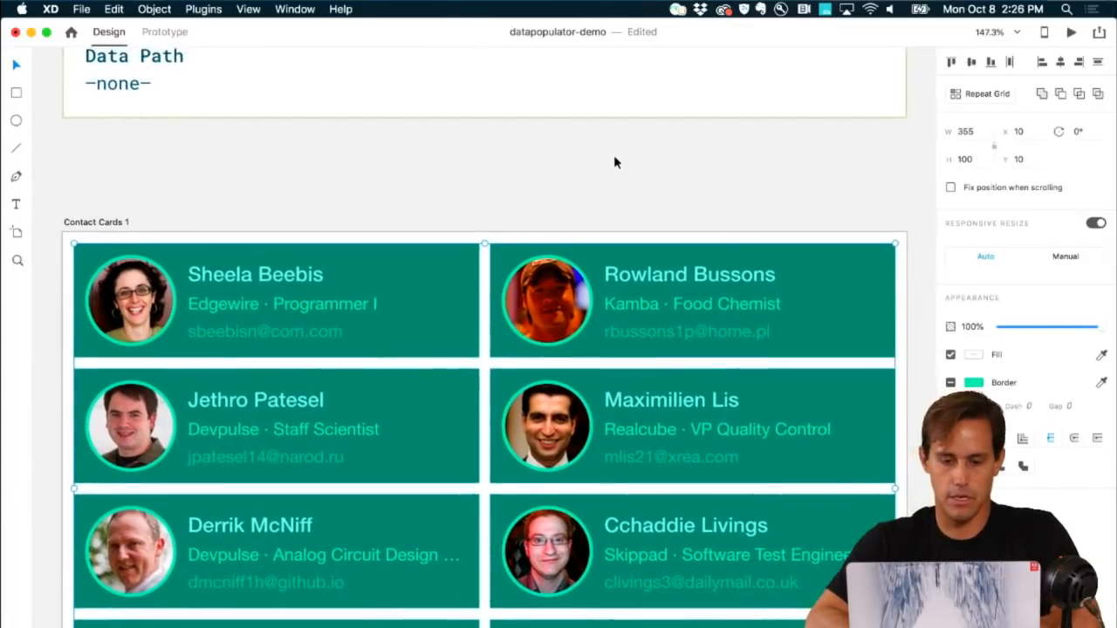
scroll(614, 162, down, 3)
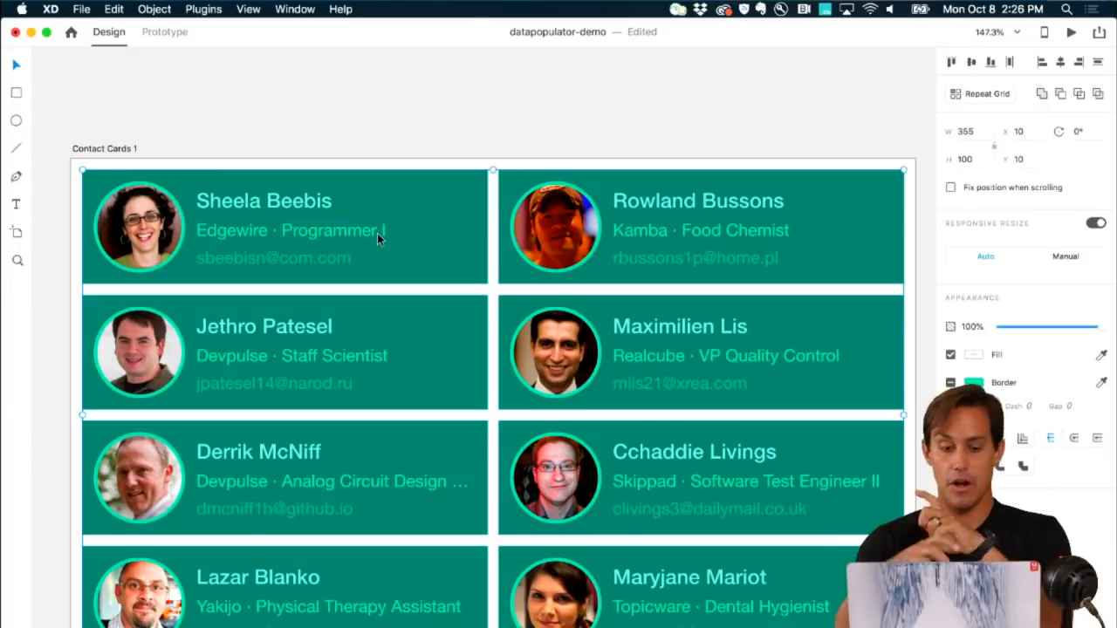
key(super+z)
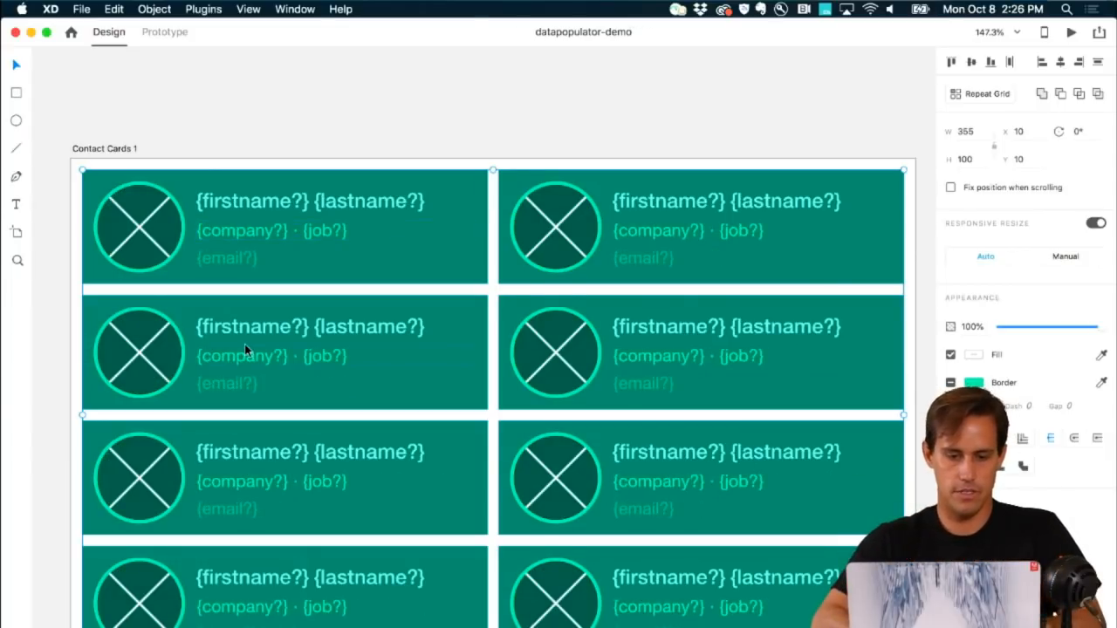
scroll(244, 344, up, 5)
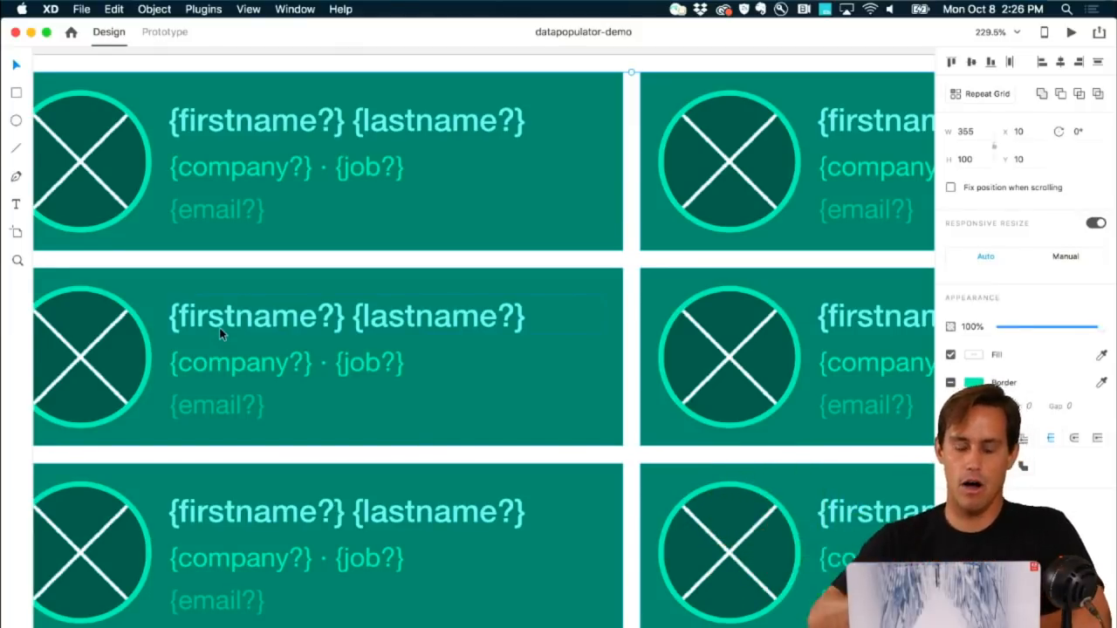
scroll(219, 327, down, 5)
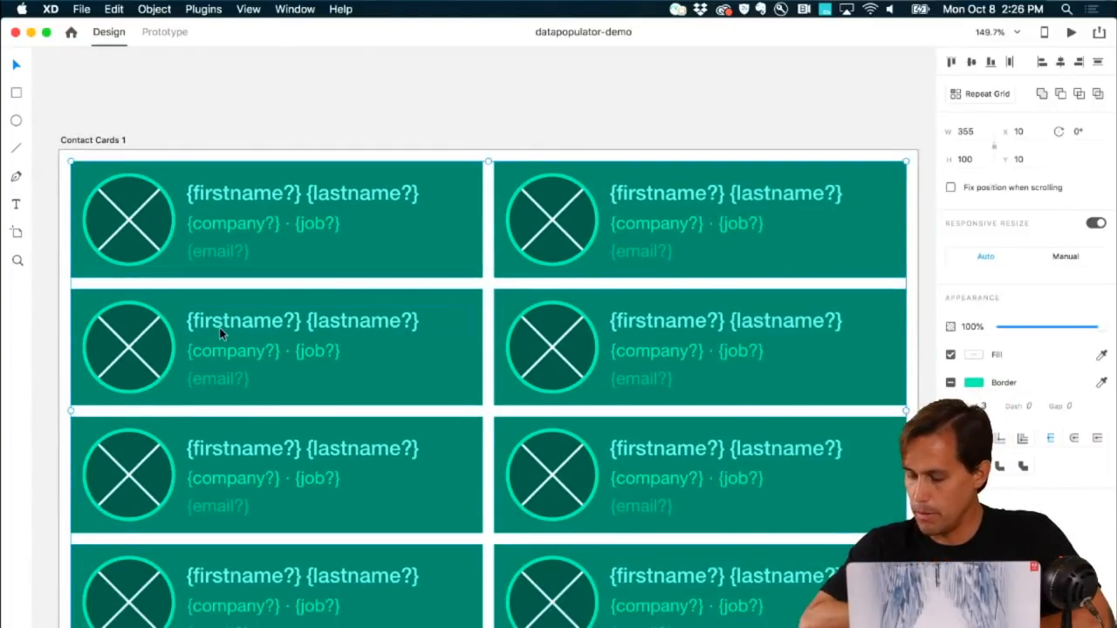
scroll(219, 330, down, 1)
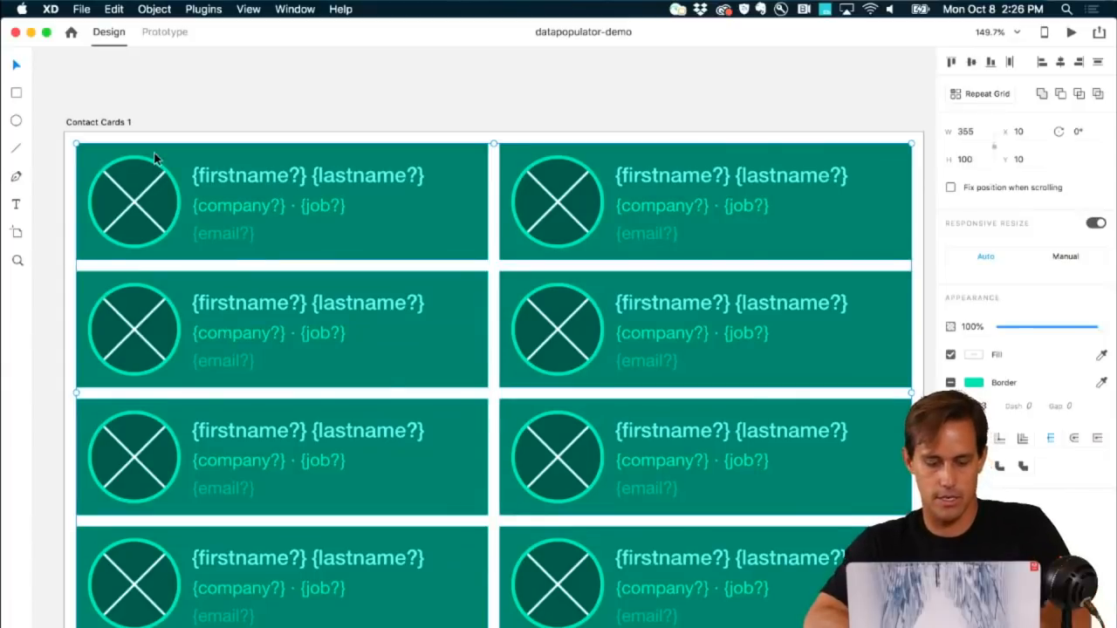
Step: Create a blank Custom Size document from File > New
click(87, 8)
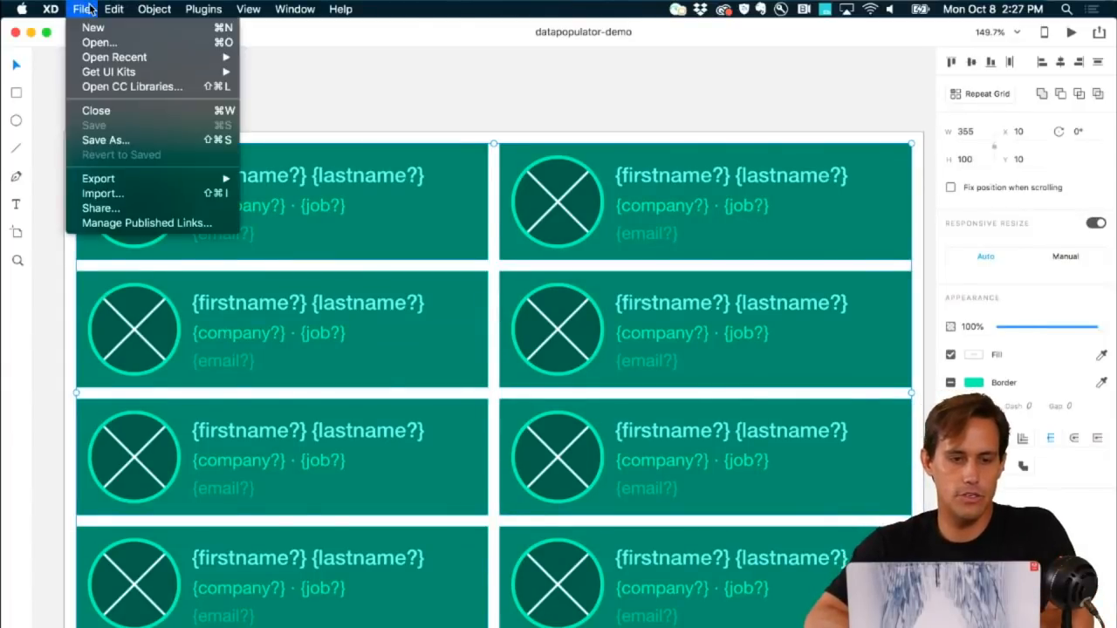
click(91, 28)
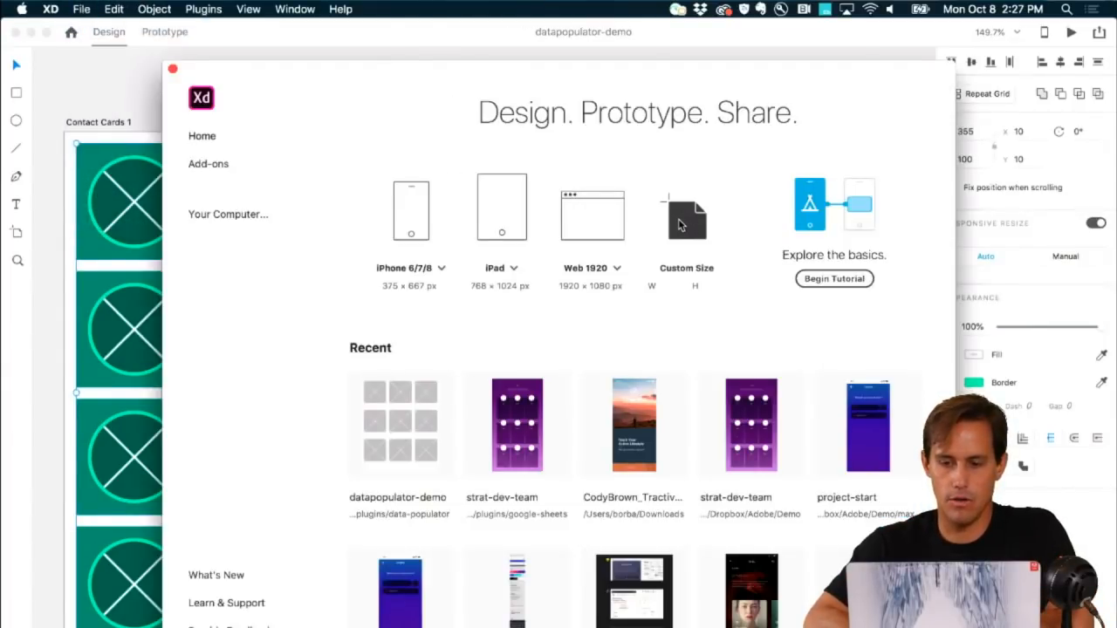
click(680, 225)
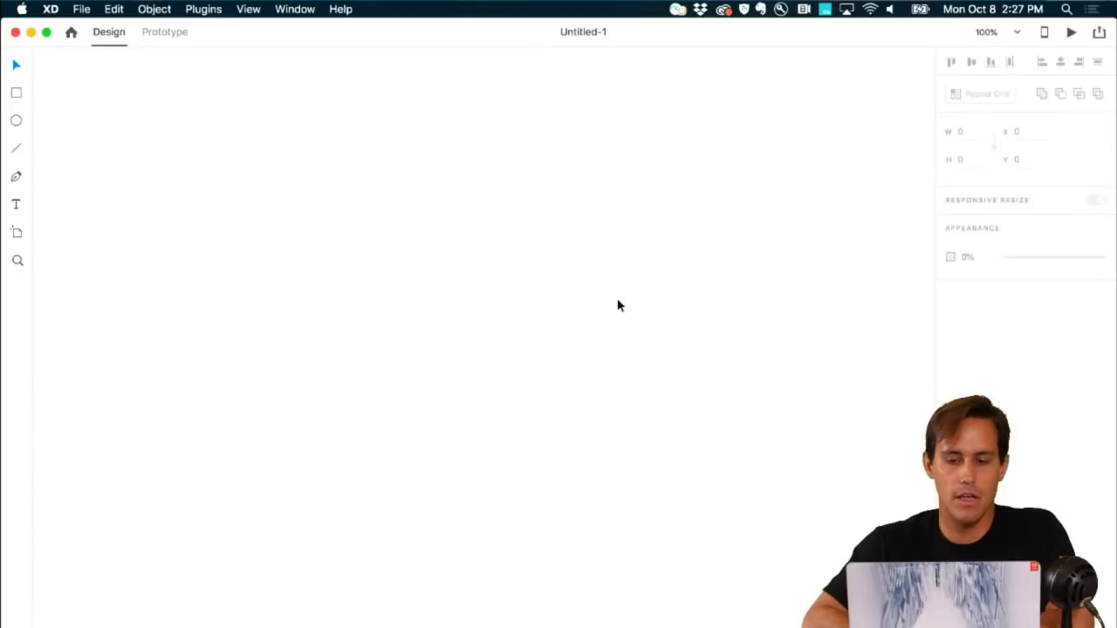
scroll(617, 299, down, 3)
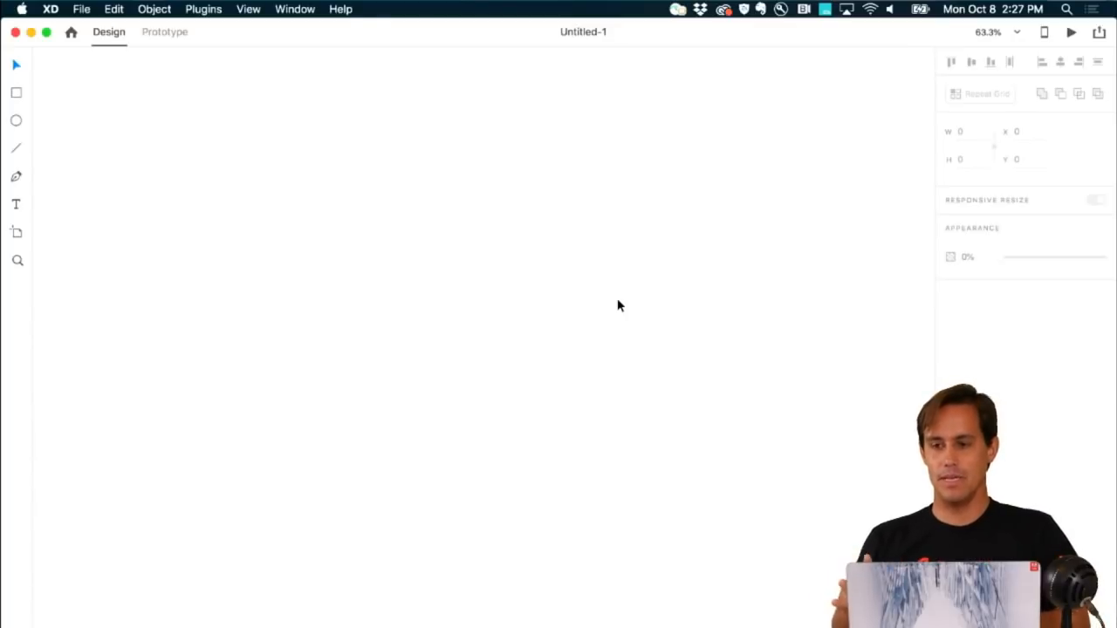
Step: Run Personas with the first template, 5 personas and Vector-style portraits
click(207, 10)
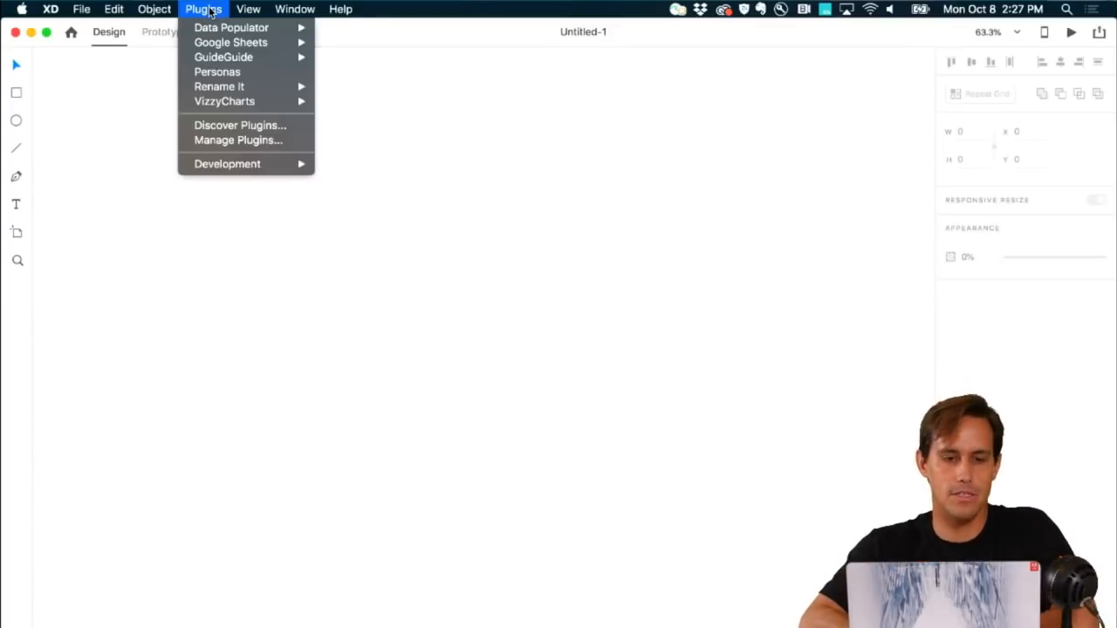
click(216, 70)
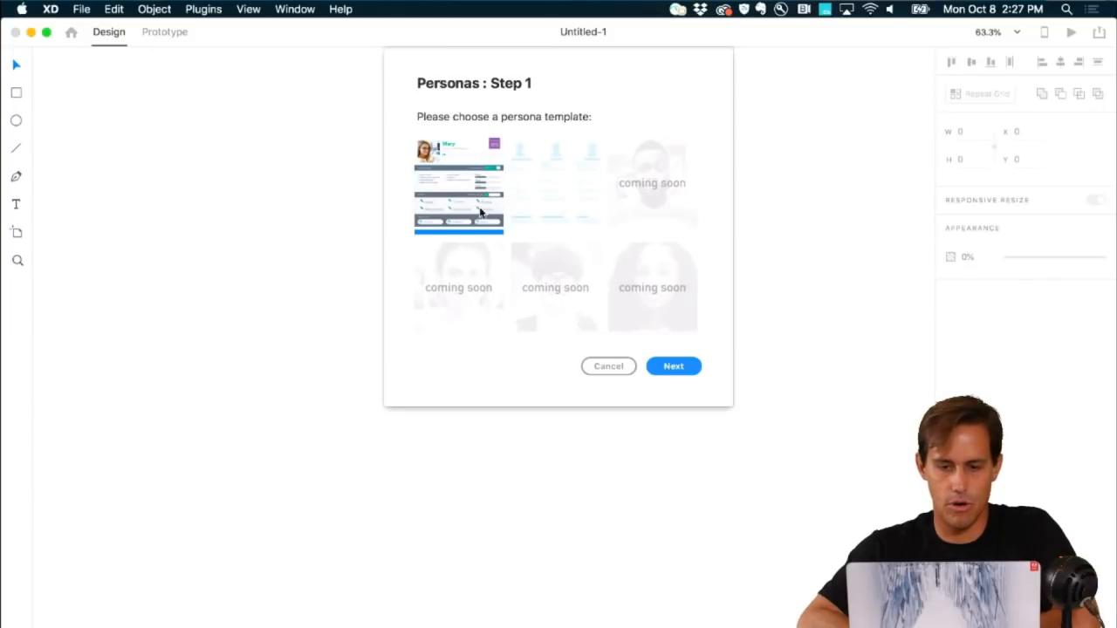
click(672, 366)
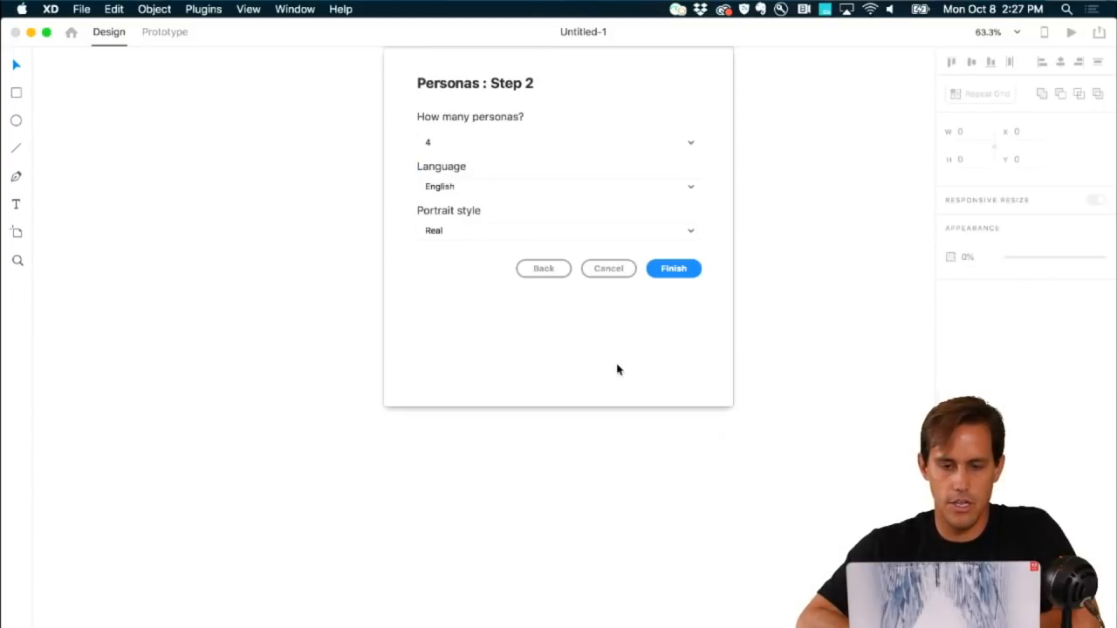
click(438, 144)
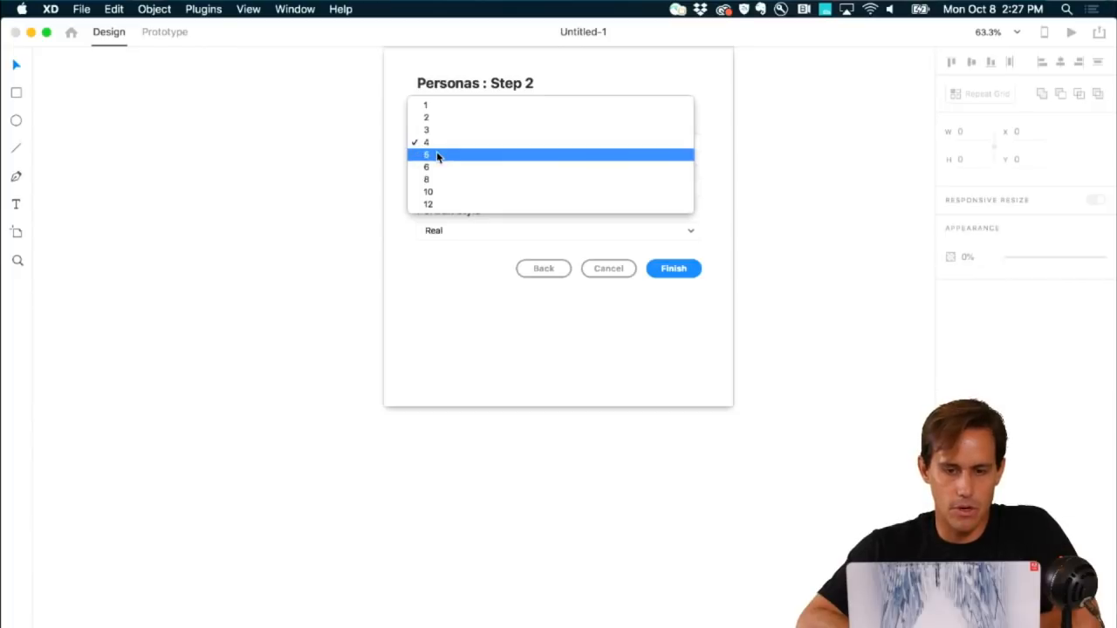
click(437, 154)
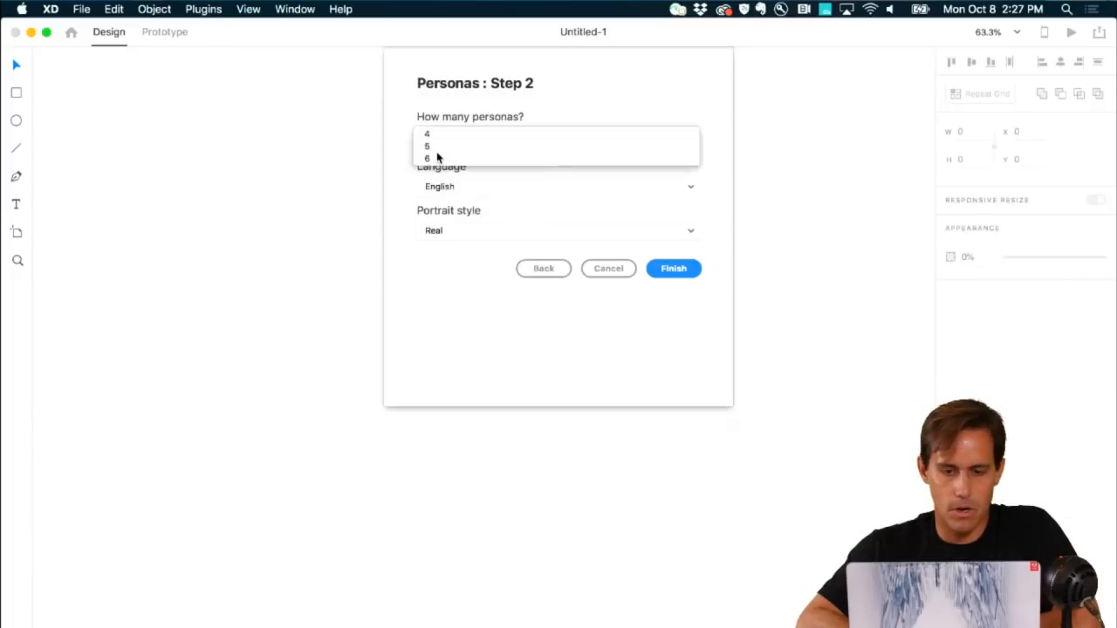
click(435, 232)
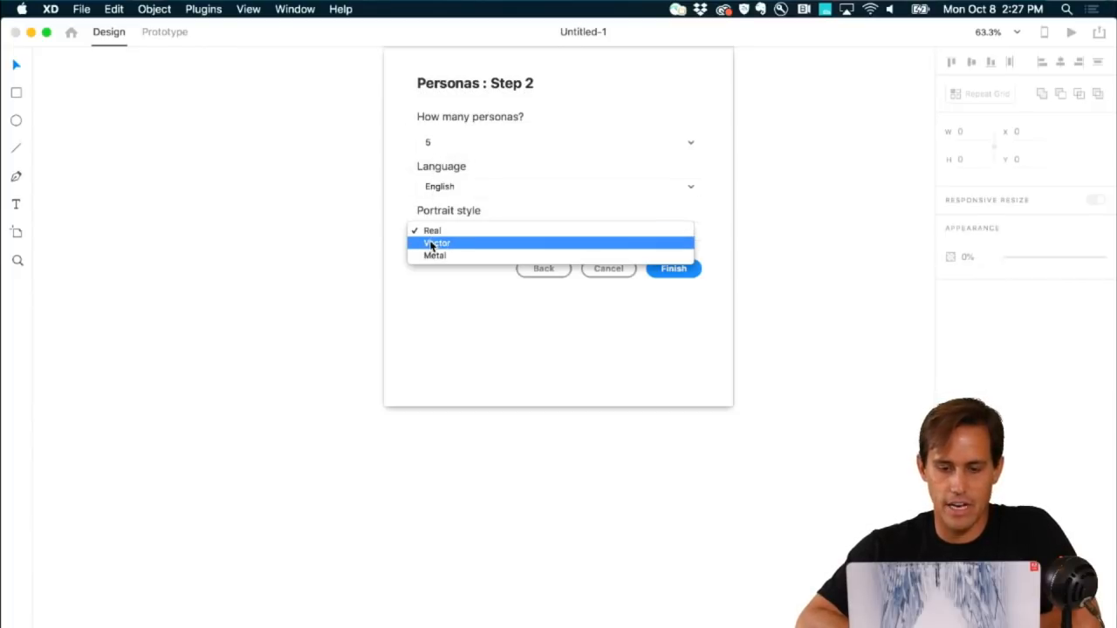
click(436, 242)
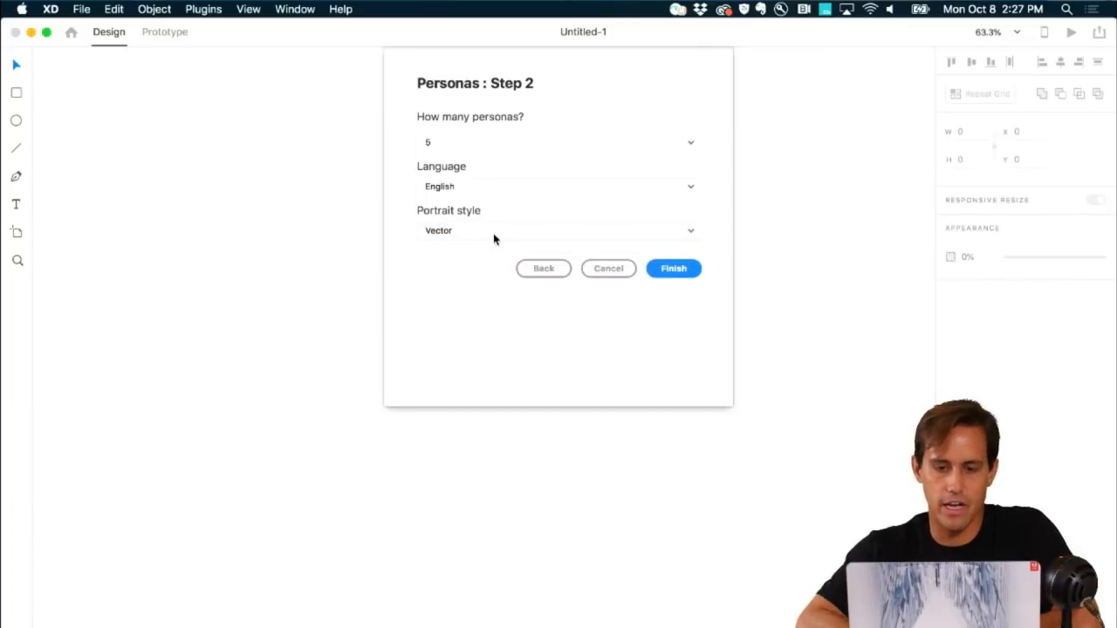
click(671, 267)
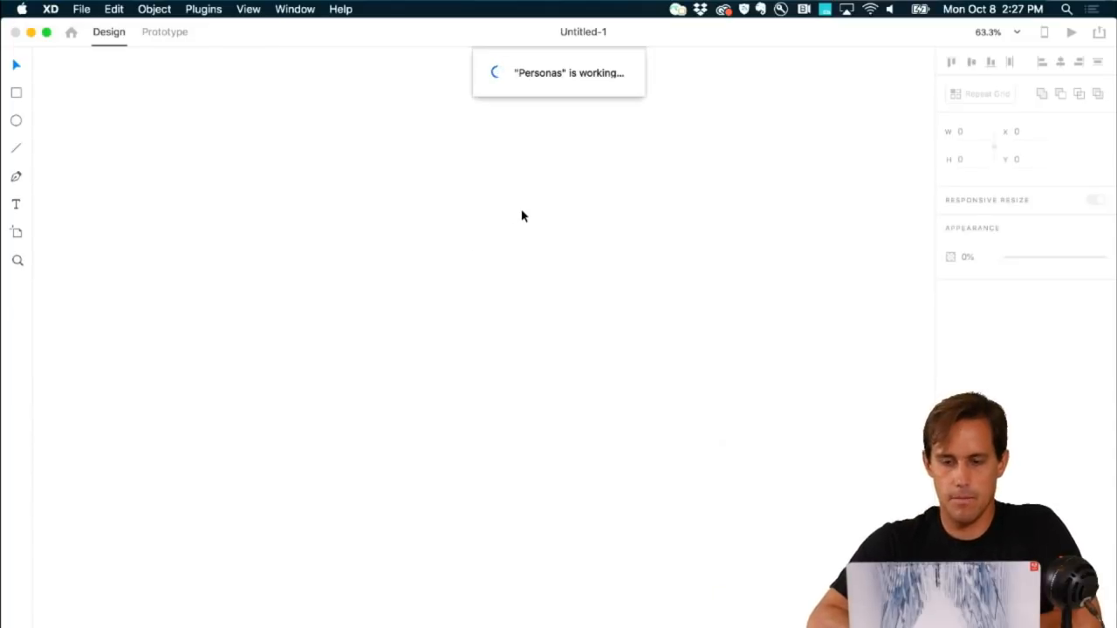
Step: Switch the Mac's Wi-Fi to the livestream network and confirm the connection
click(871, 8)
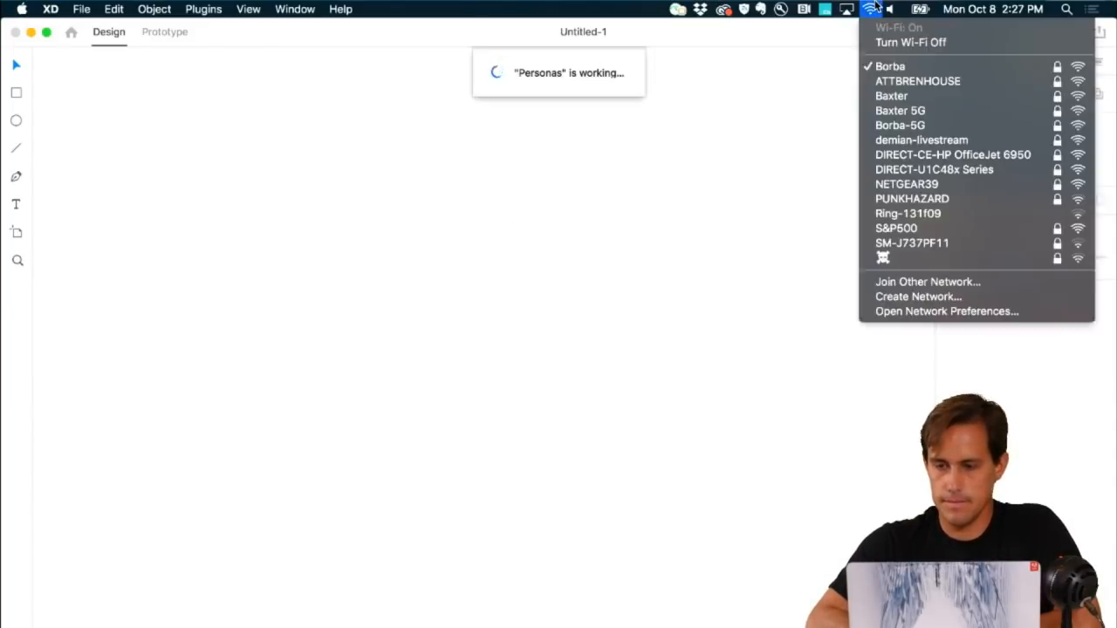
click(772, 178)
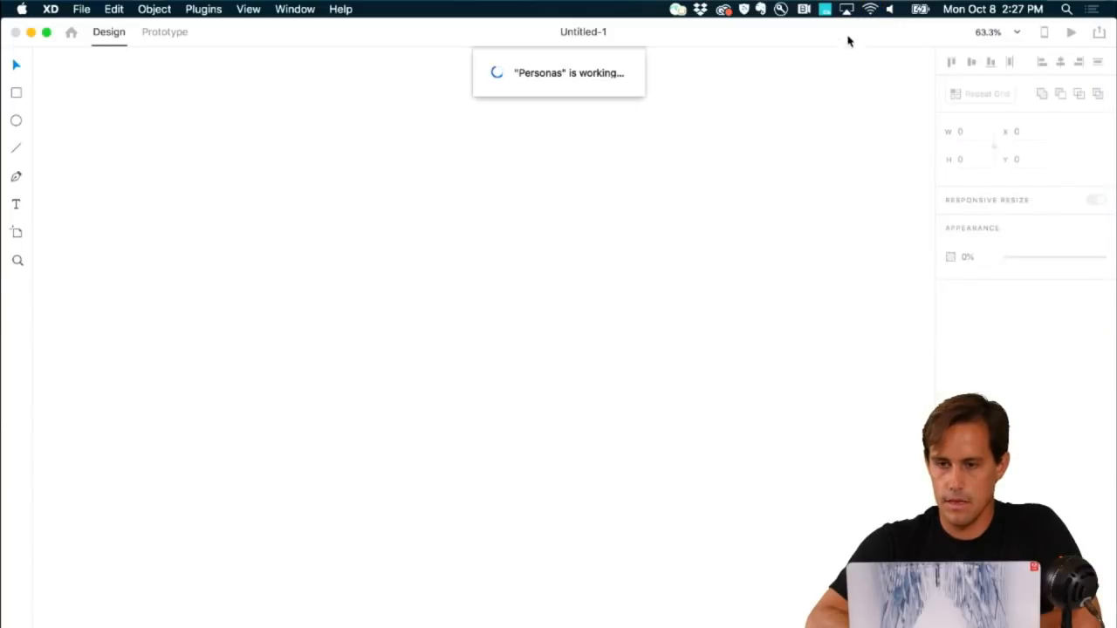
click(871, 8)
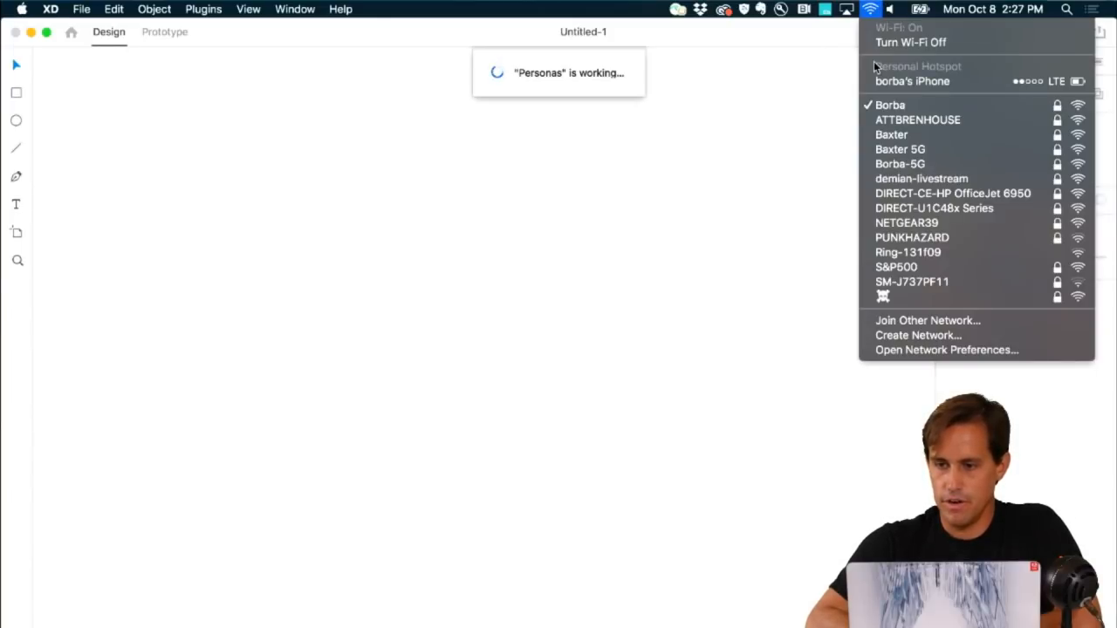
click(890, 180)
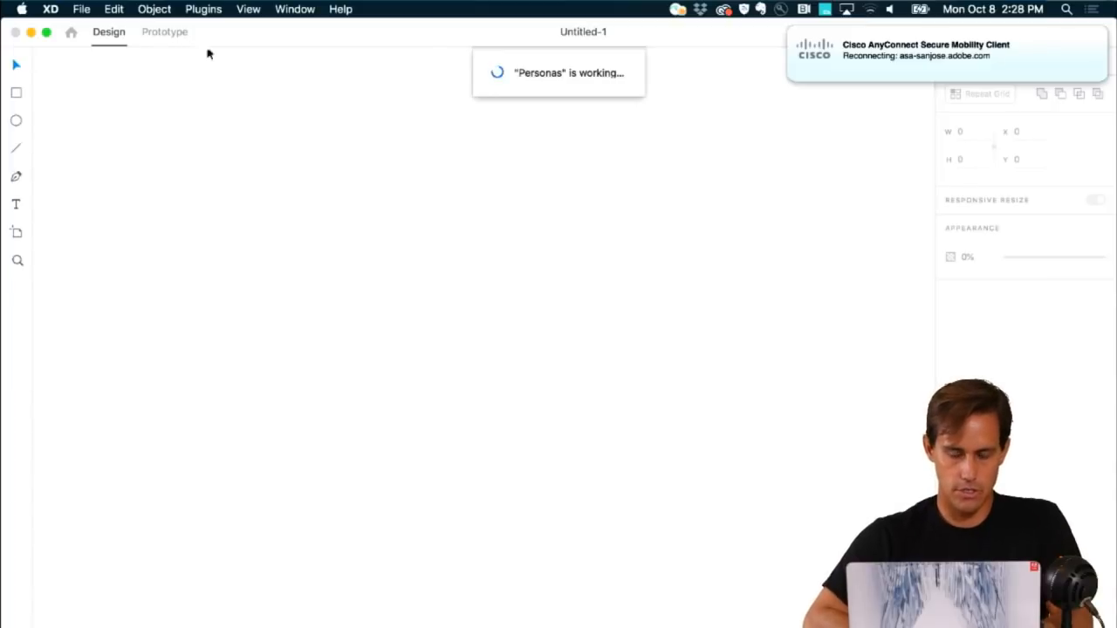
click(871, 12)
click(765, 110)
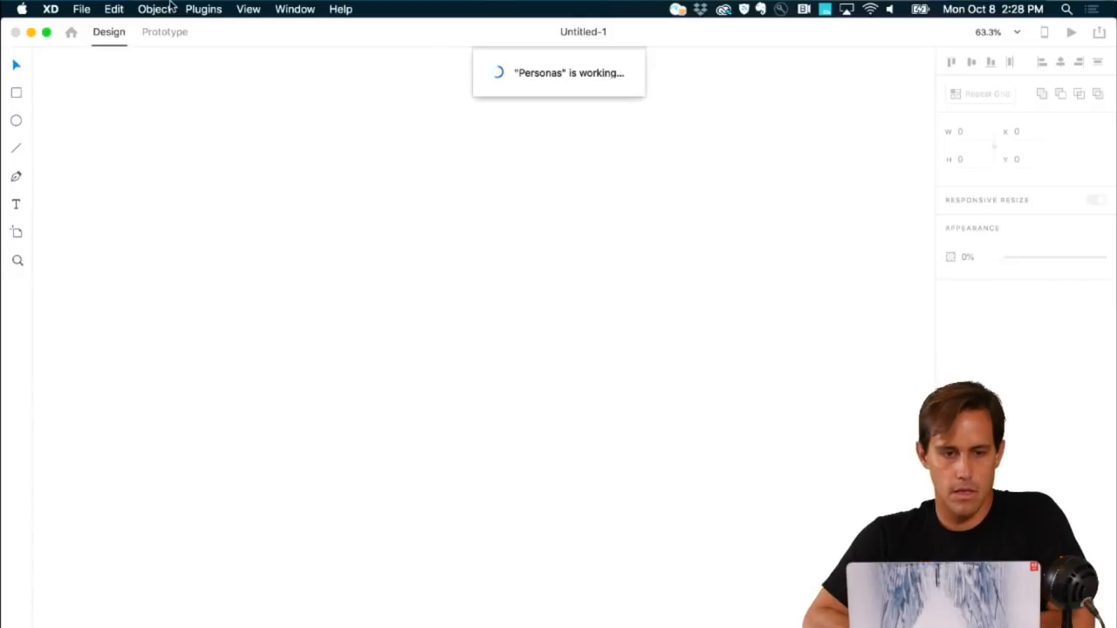
Step: Glance through the Plugins menu, then bring up XD's start screen with Cmd+N
click(203, 9)
click(467, 172)
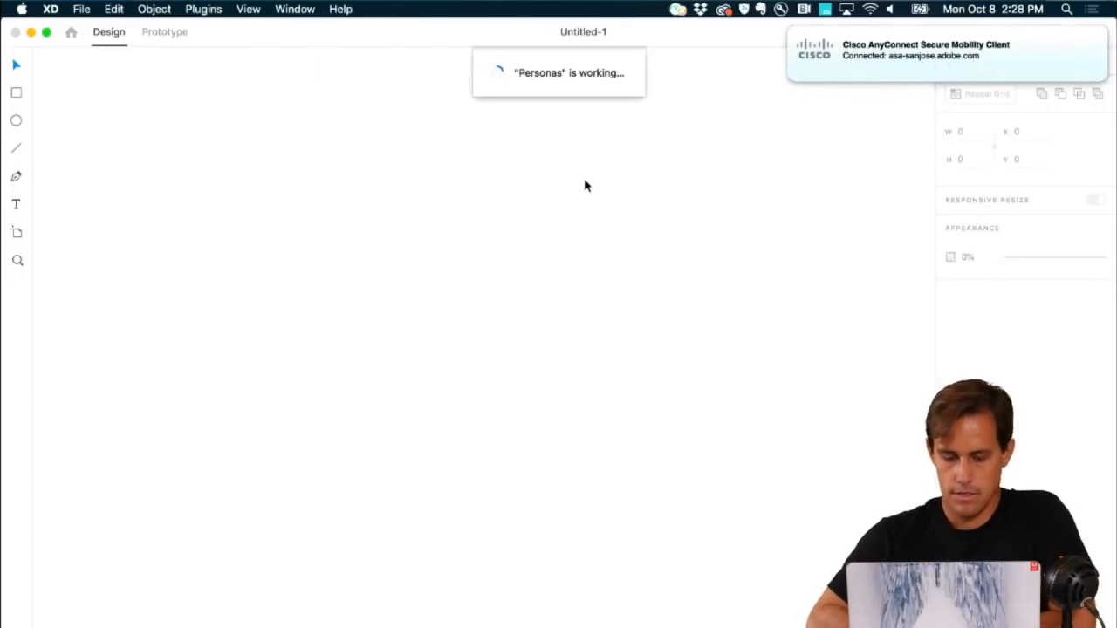
key(super+n)
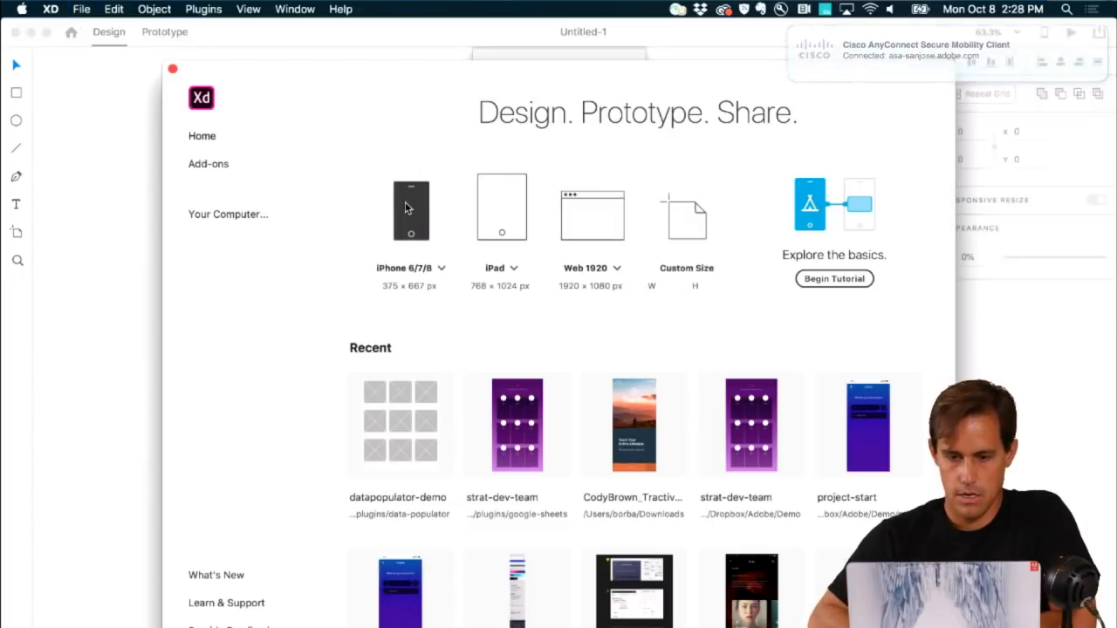
Step: Create an iPhone 6/7/8 document and run the Personas plugin with Vector portrait style
click(405, 207)
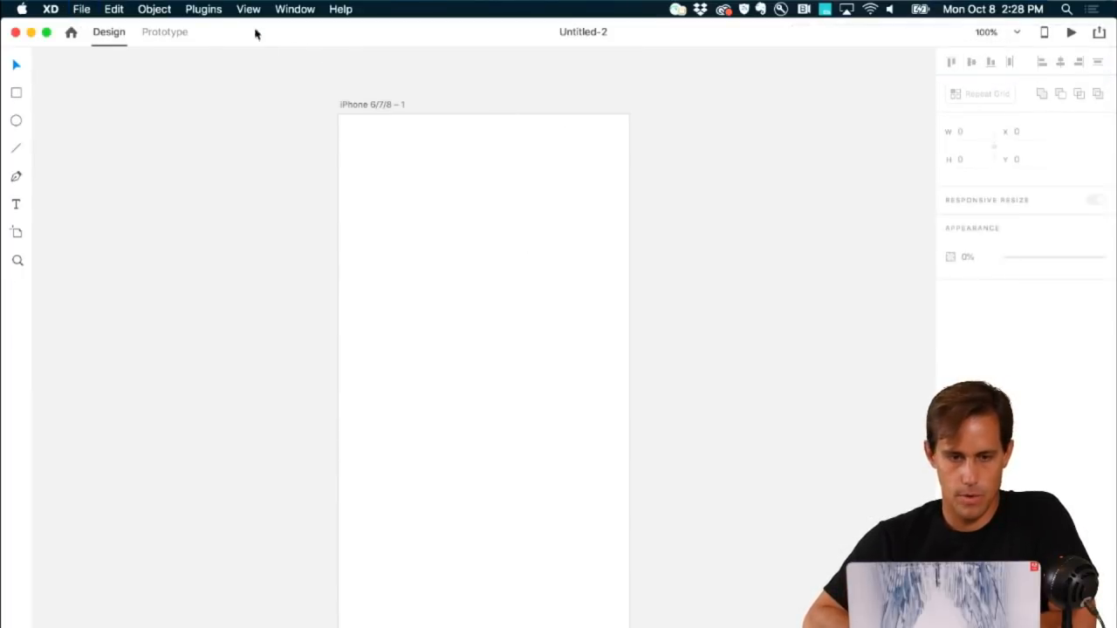
click(203, 10)
click(217, 72)
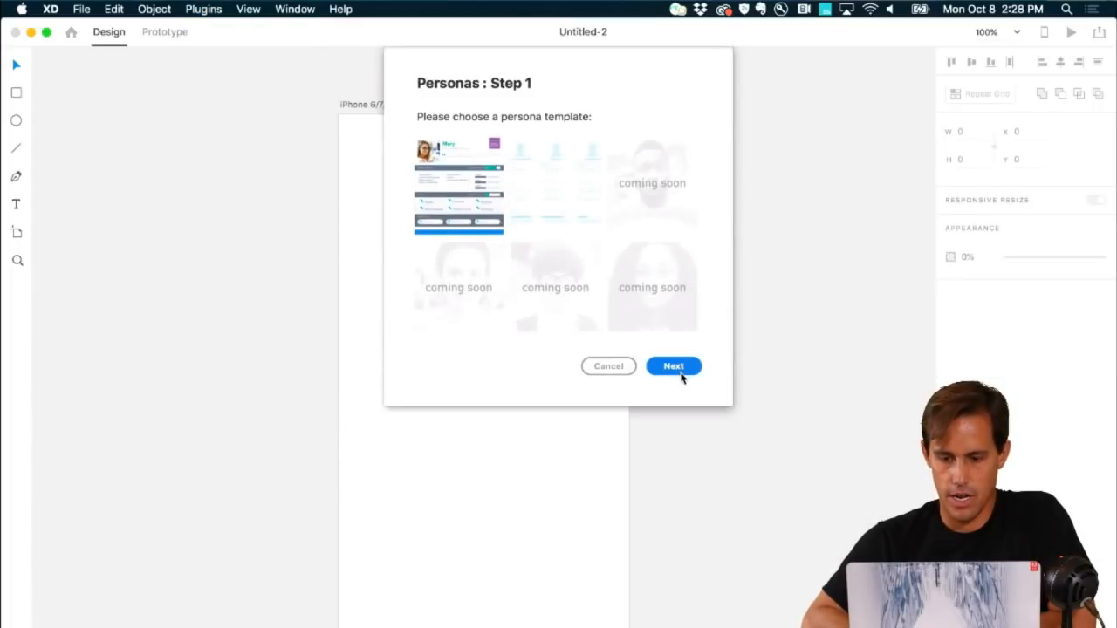
click(679, 371)
click(535, 232)
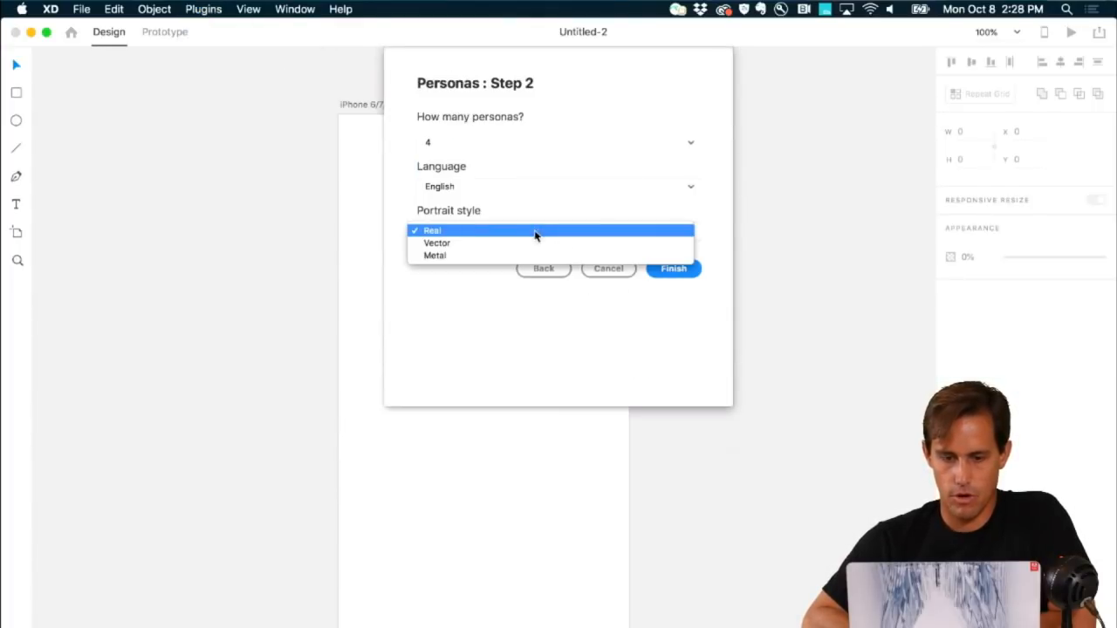
click(526, 244)
click(674, 268)
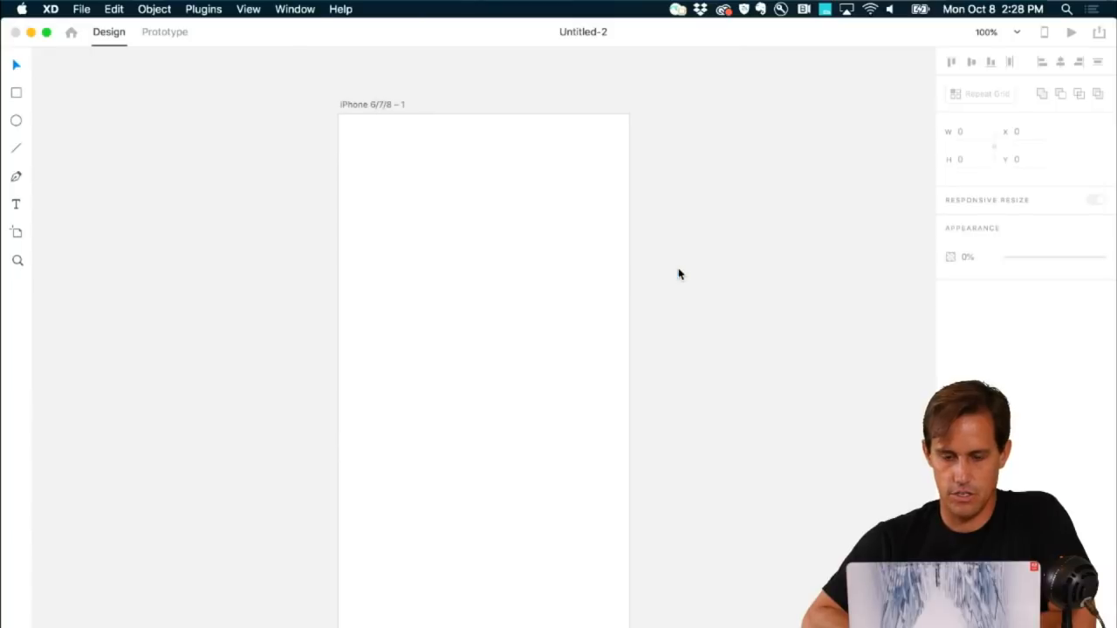
Step: Pan across the Drew and James persona cards, then show the Assets panel with Cmd+Shift+Y
scroll(583, 275, down, 2)
scroll(583, 275, up, 8)
scroll(583, 275, right, 7)
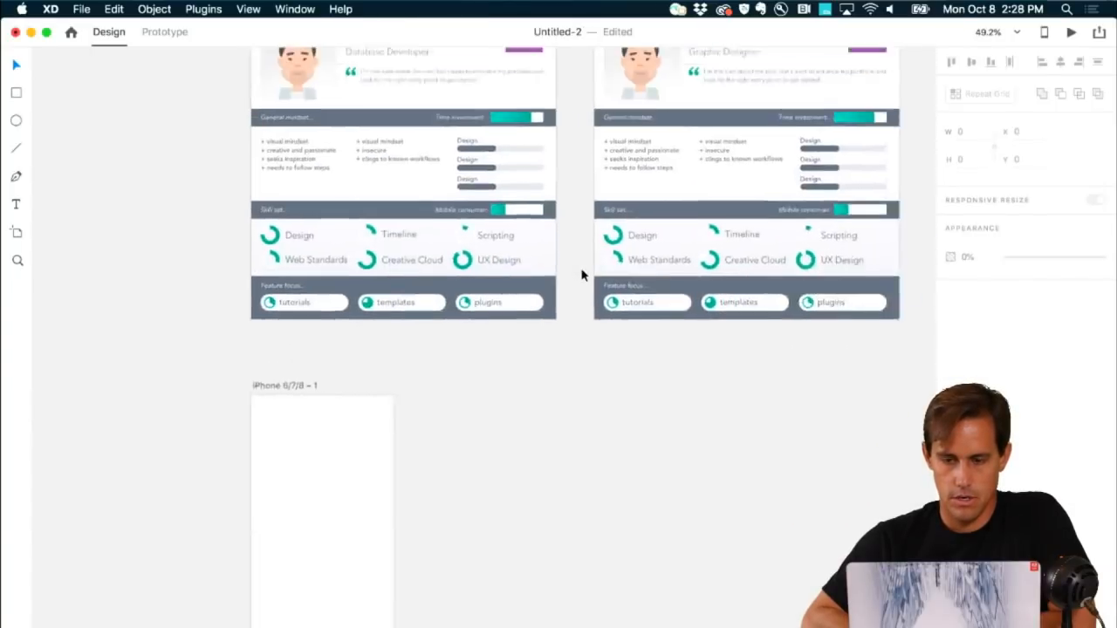
scroll(583, 275, up, 5)
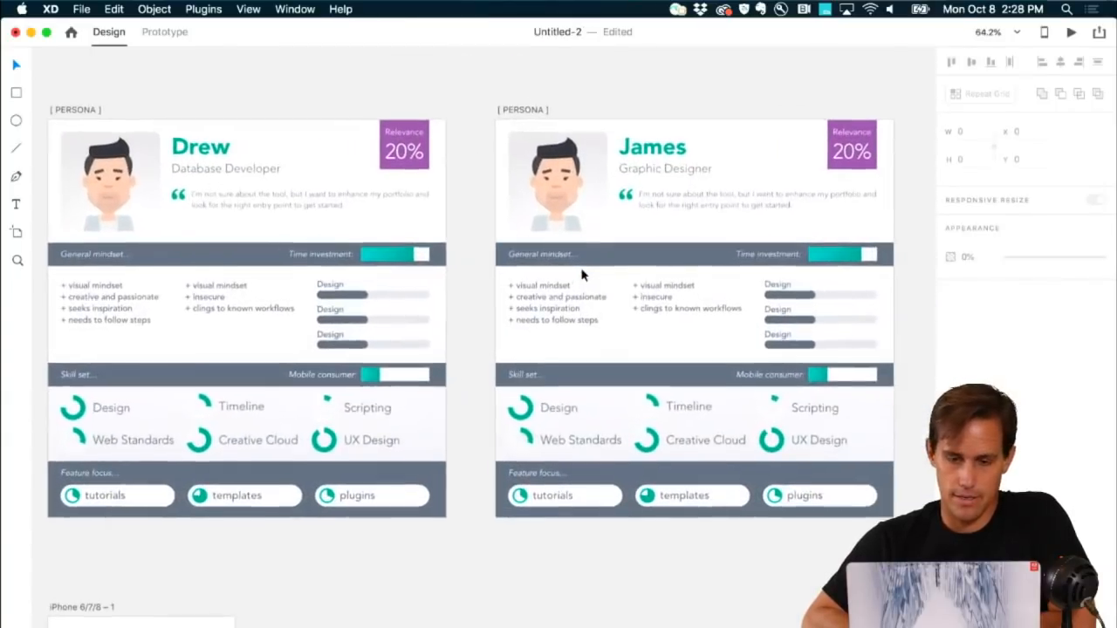
scroll(583, 275, left, 4)
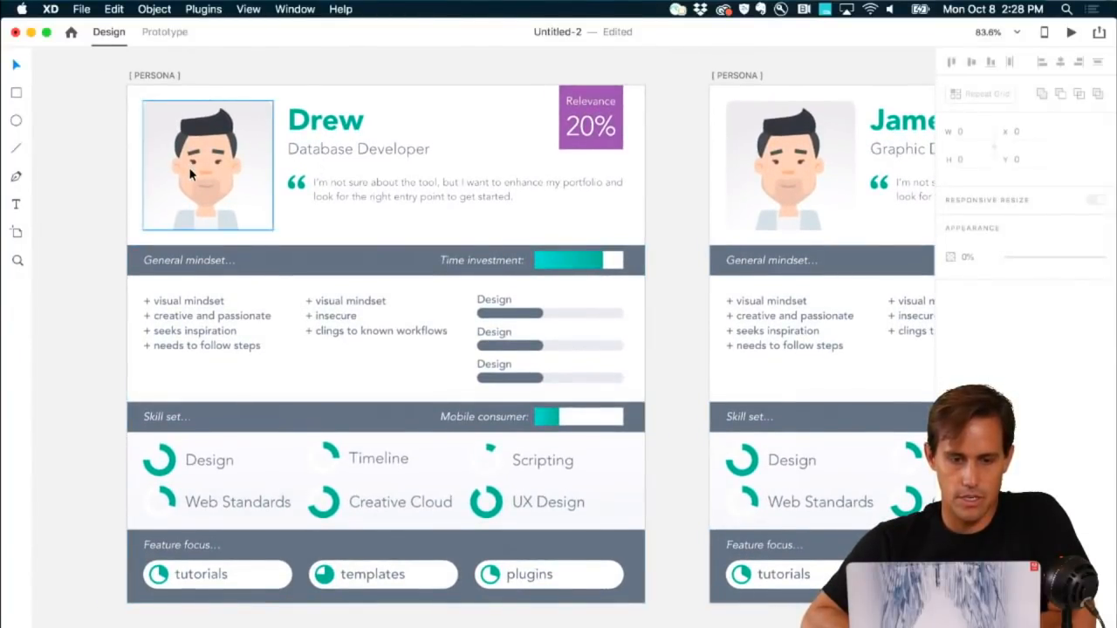
scroll(190, 175, right, 10)
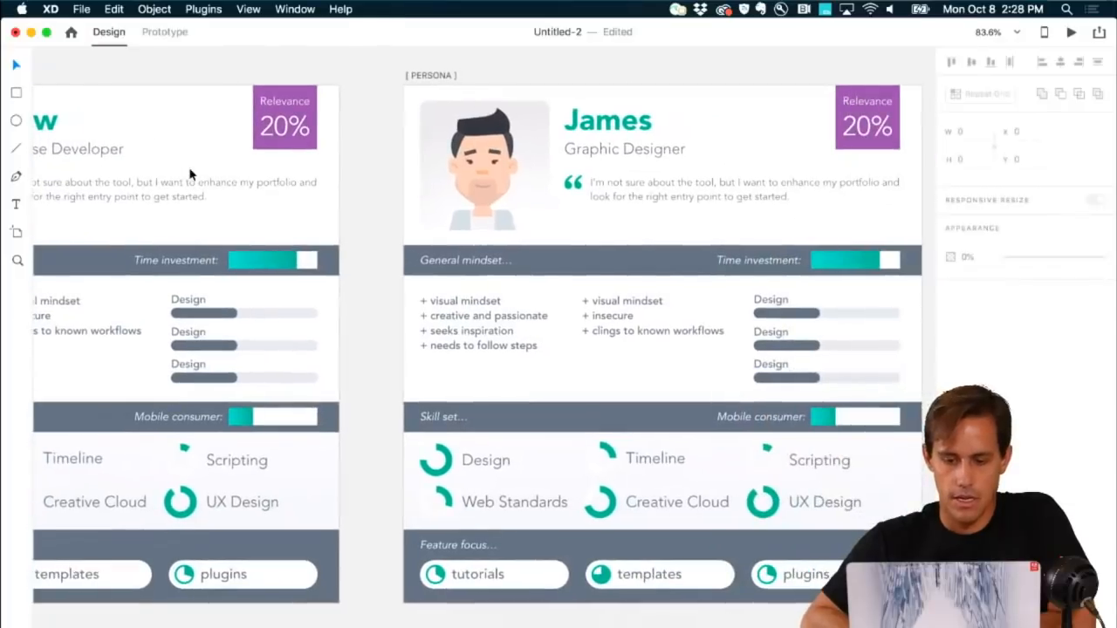
scroll(190, 175, left, 10)
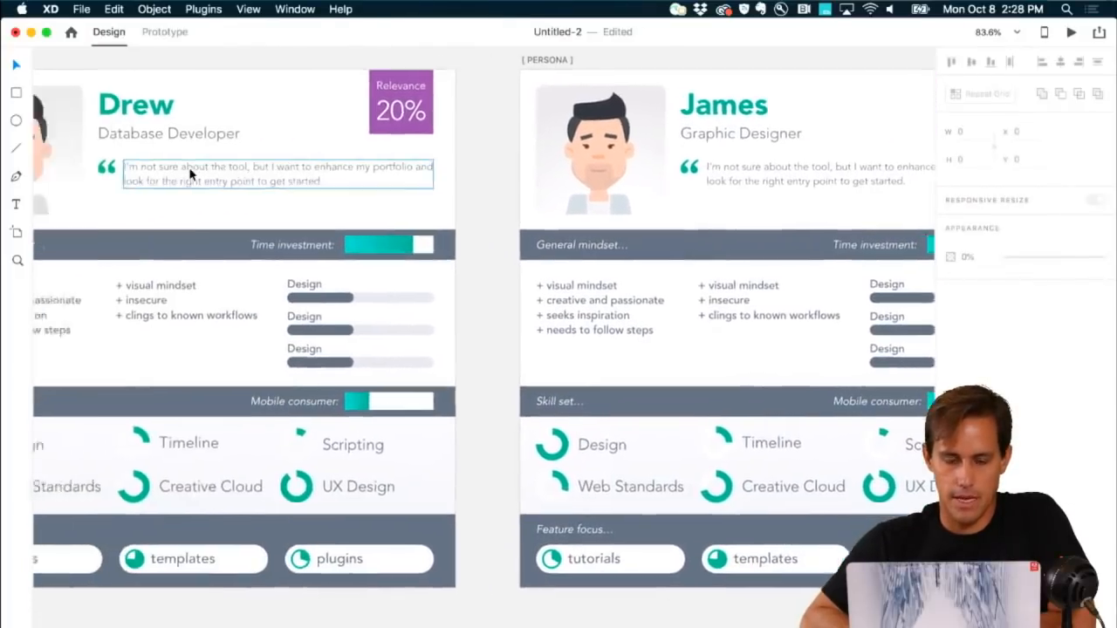
scroll(190, 175, left, 2)
scroll(190, 175, up, 2)
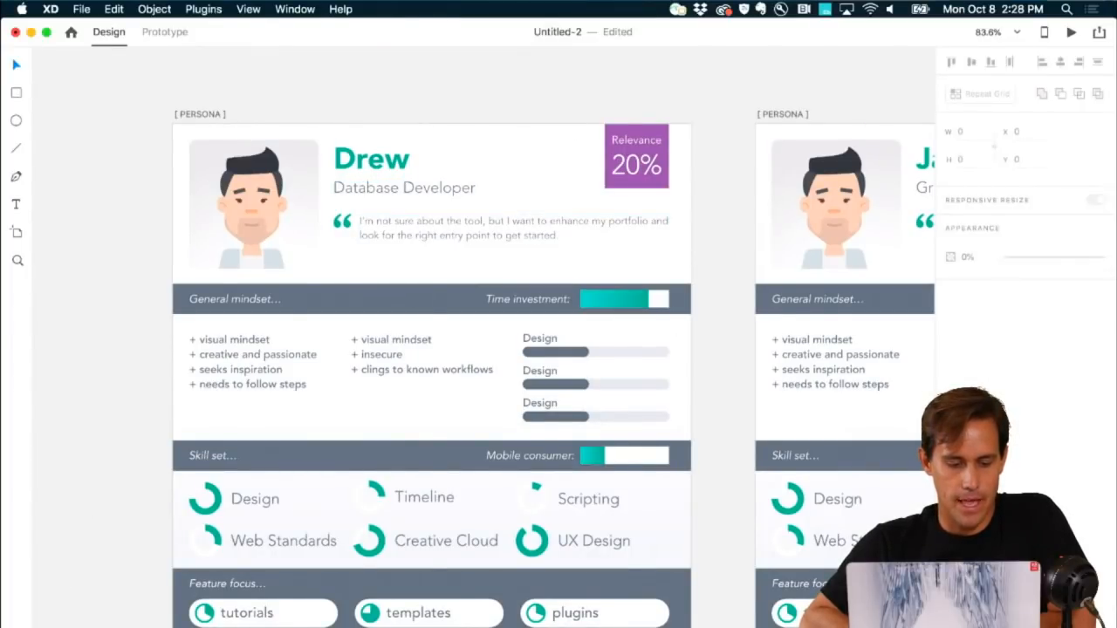
key(super+shift+y)
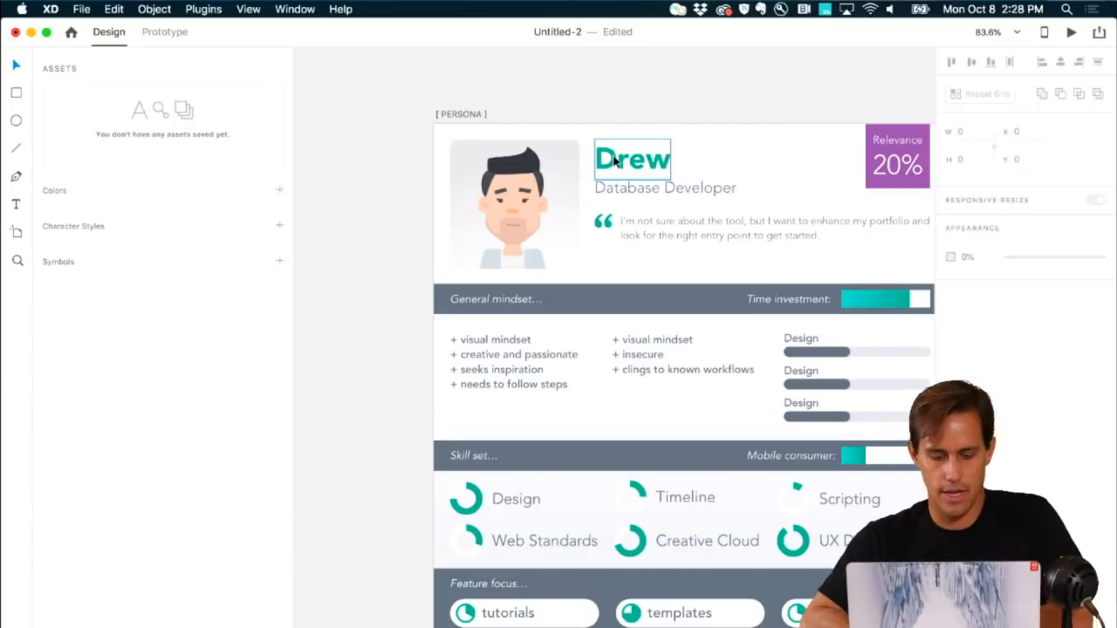
Step: Save Drew's teal heading colour as an asset and edit it to pink #DB06A2
click(613, 159)
click(280, 190)
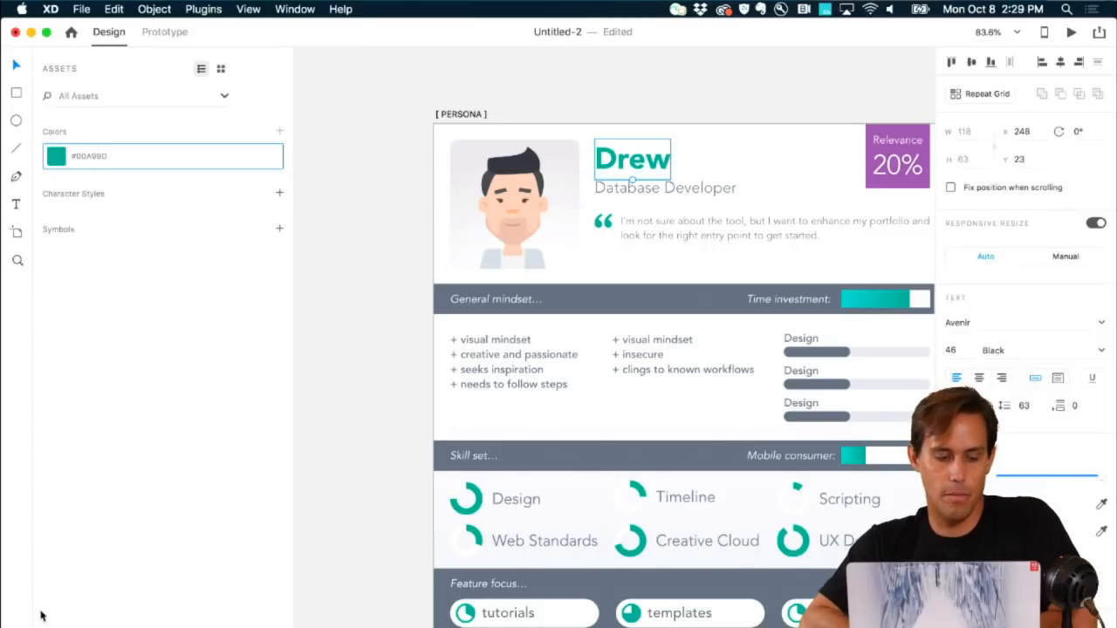
key(shift+super+y)
key(shift+super+y)
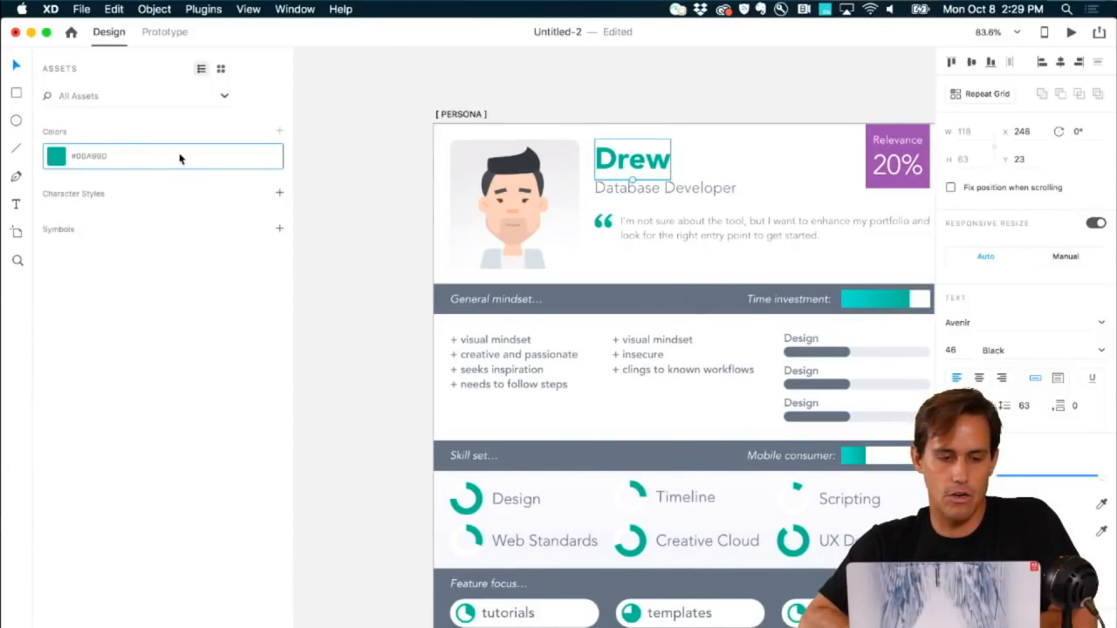
right_click(180, 158)
click(202, 172)
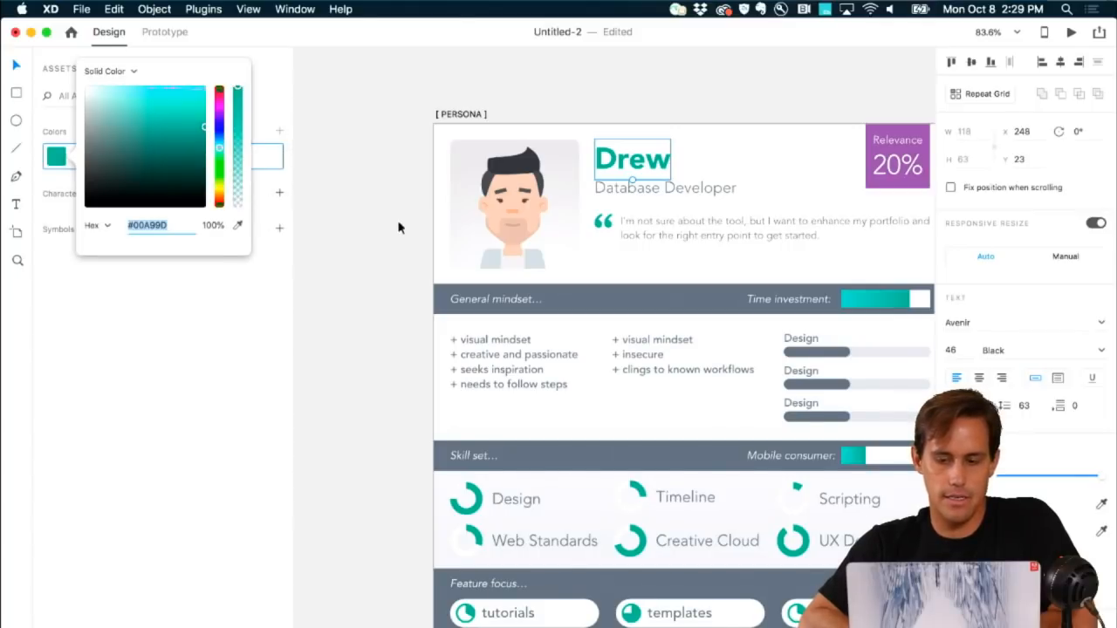
click(221, 103)
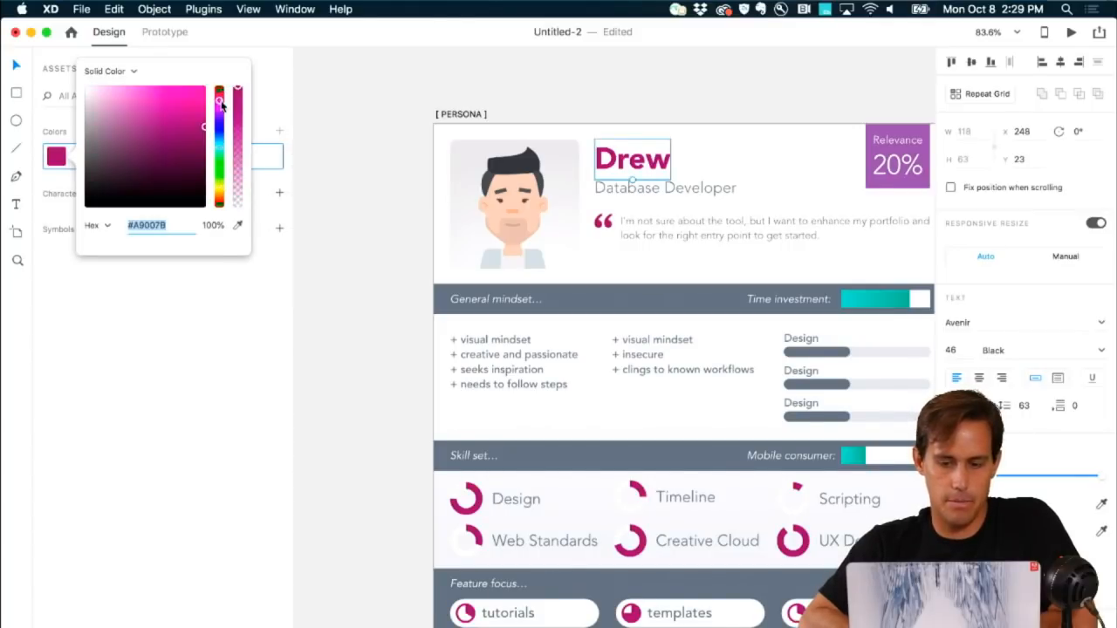
drag(186, 127, 202, 102)
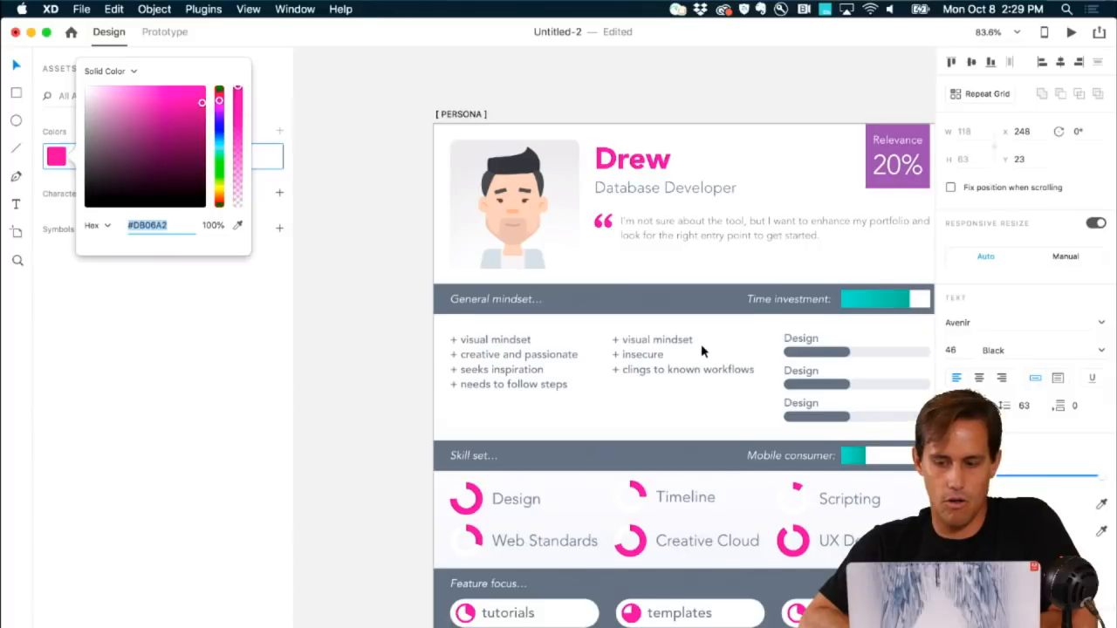
scroll(700, 343, right, 5)
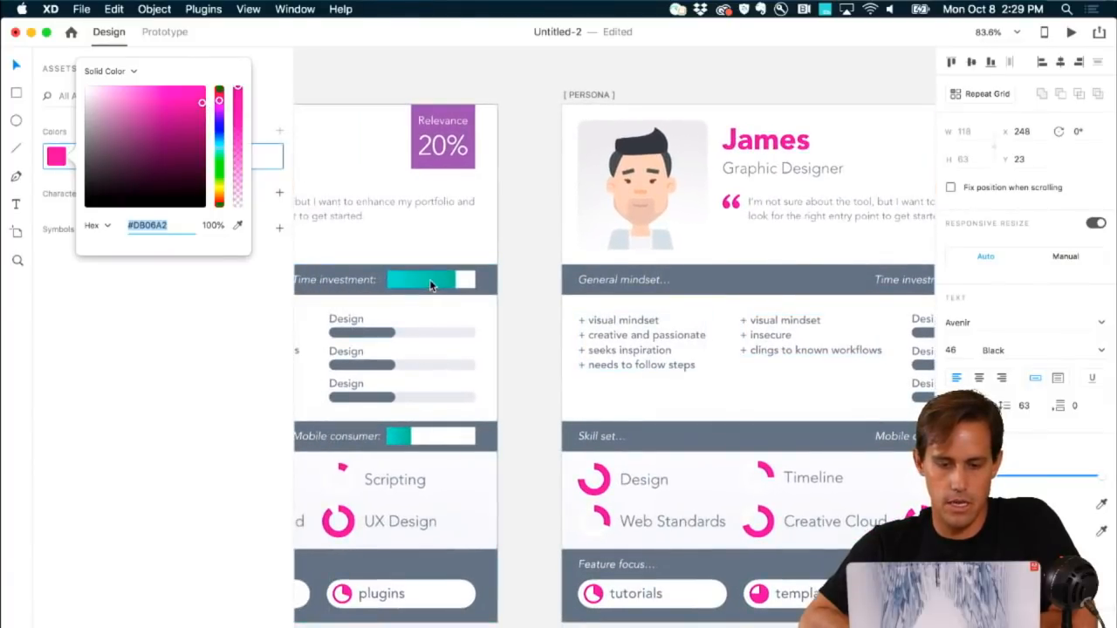
Step: Save the Time investment bar's gradient as an asset and recolour it pink #DB06A2 to #CB0094
click(430, 280)
click(279, 130)
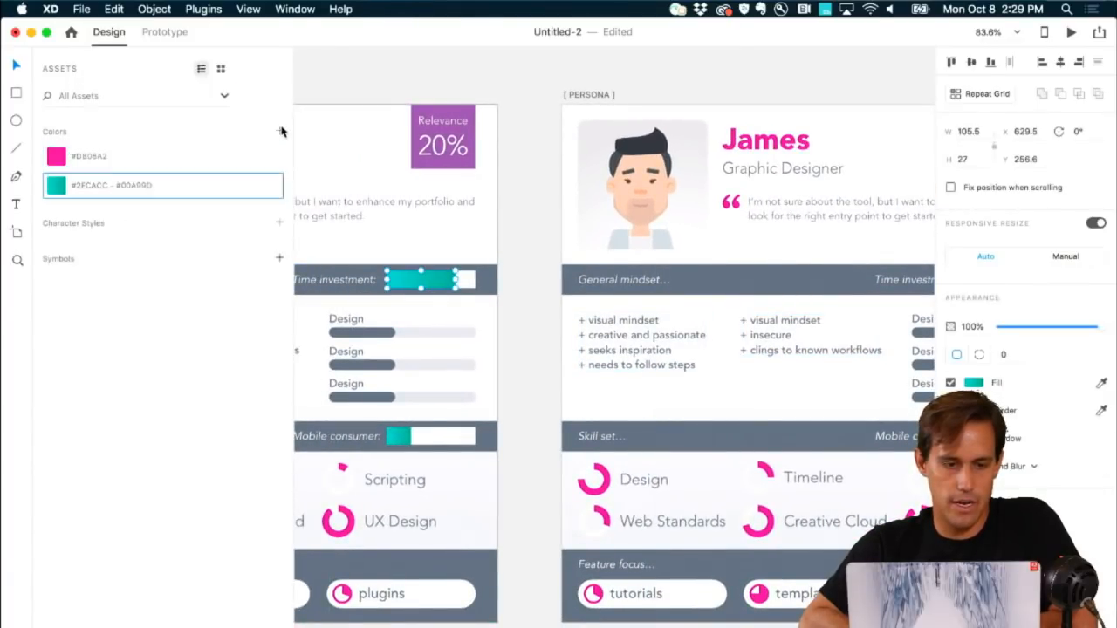
right_click(55, 190)
click(70, 205)
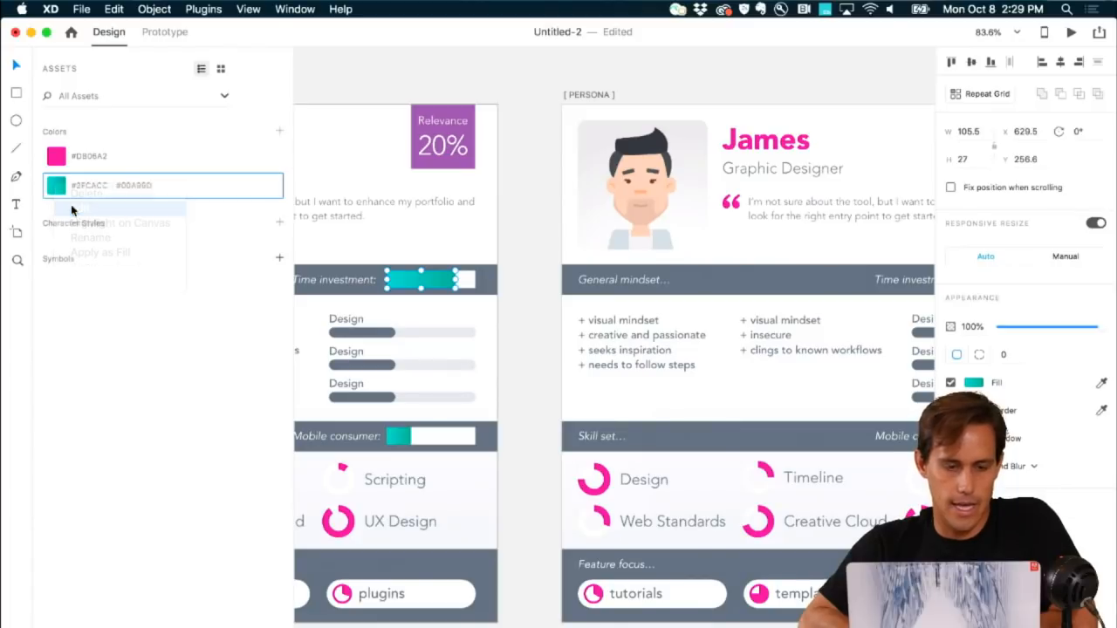
click(238, 263)
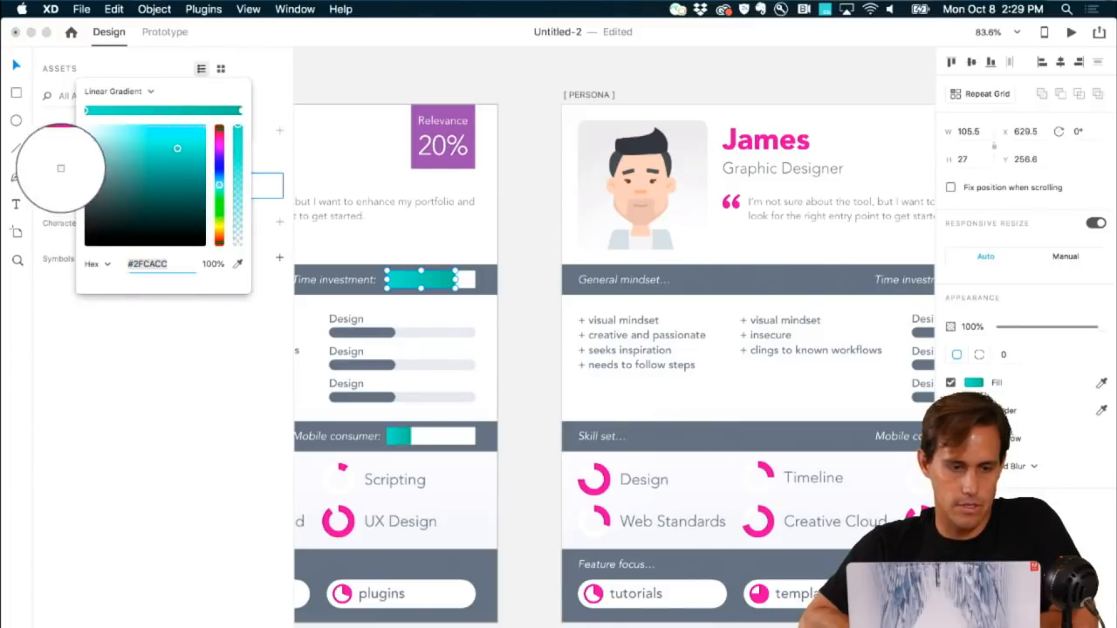
click(57, 159)
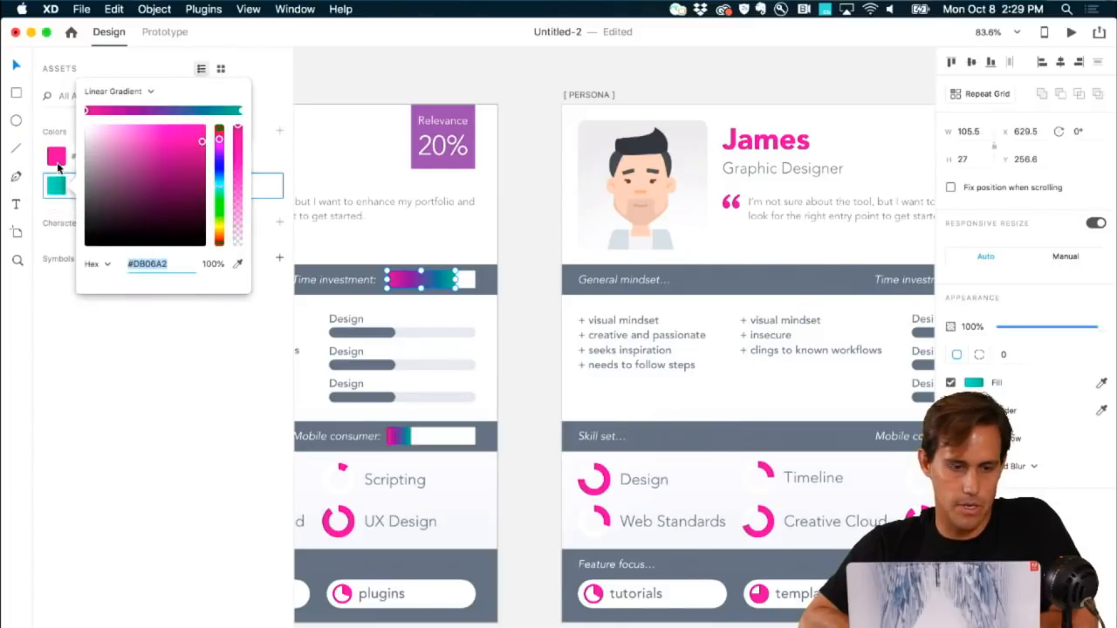
click(240, 112)
click(238, 264)
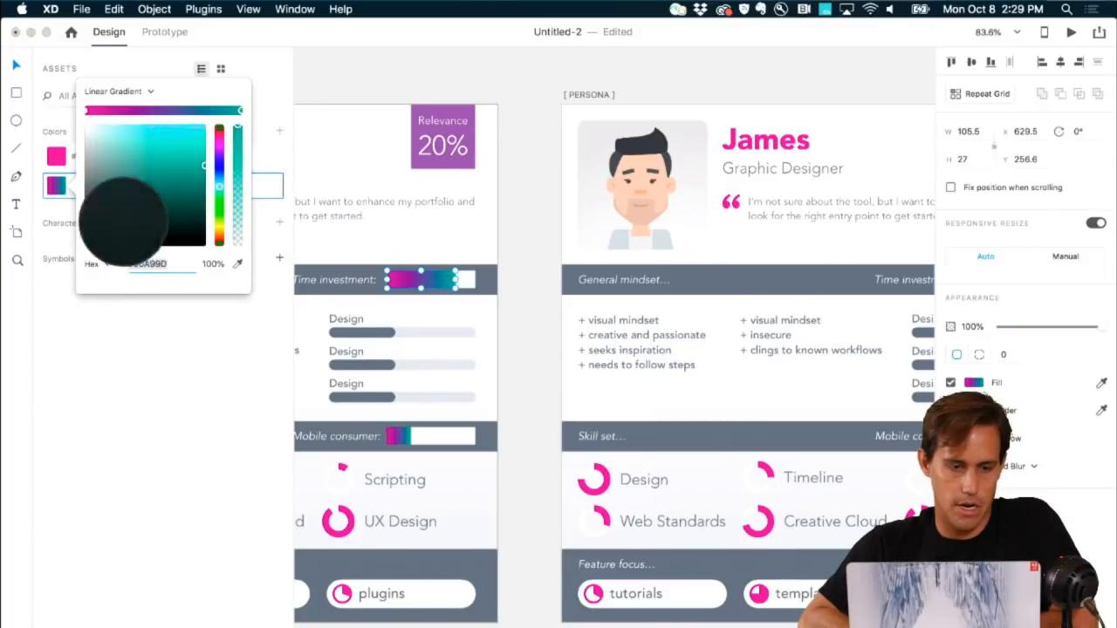
click(56, 157)
mouse_move(204, 142)
mouse_down()
mouse_move(204, 184)
mouse_move(206, 150)
mouse_up()
click(471, 75)
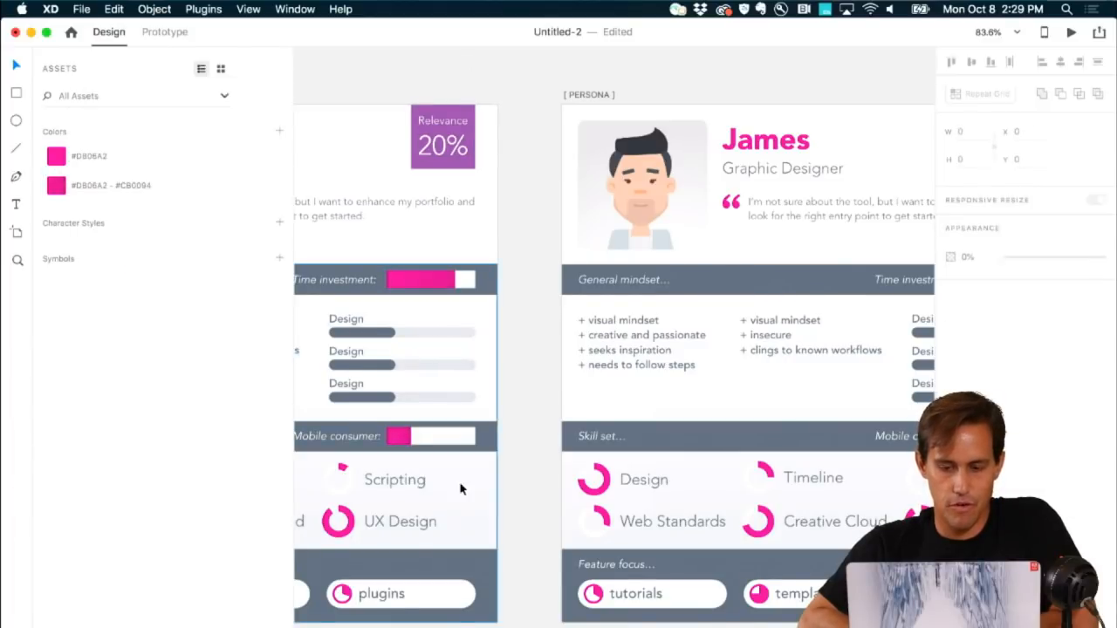
scroll(461, 489, down, 5)
scroll(461, 488, down, 2)
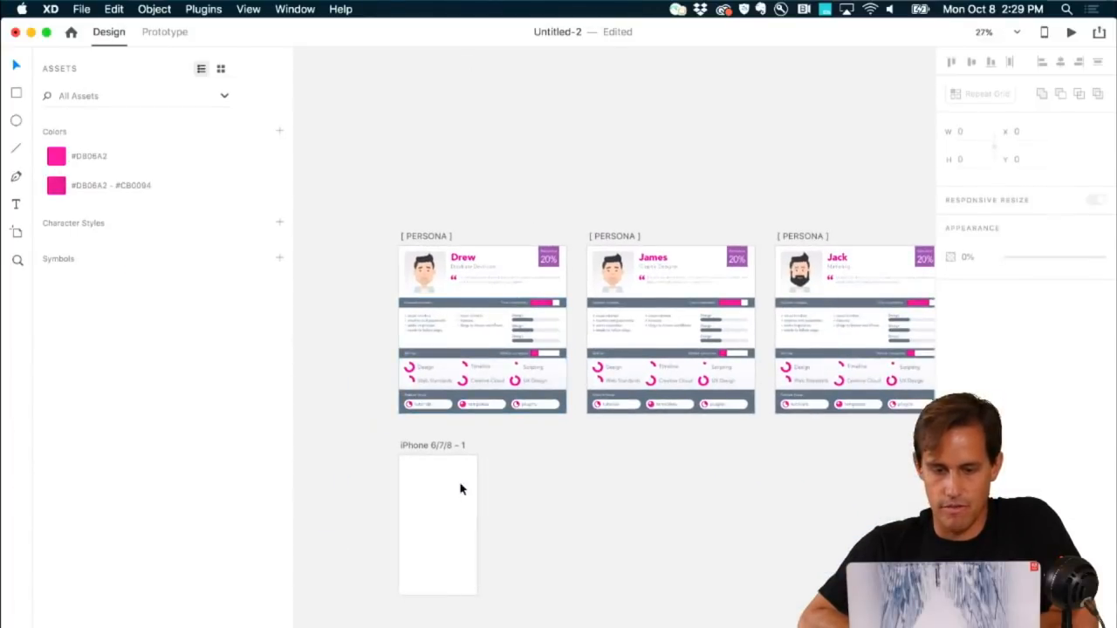
scroll(461, 489, up, 3)
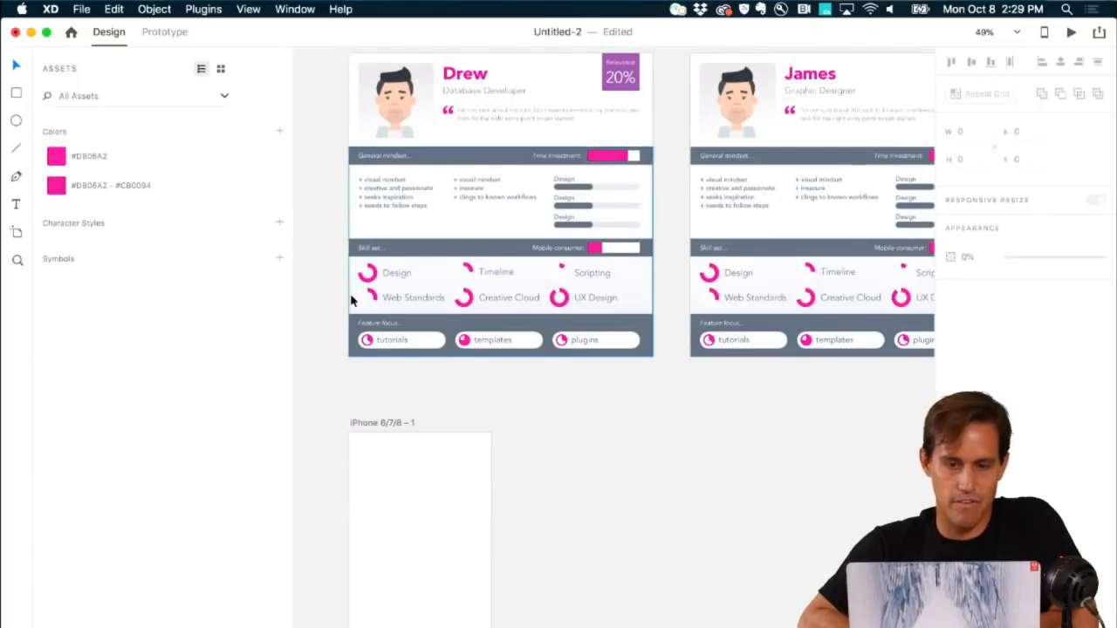
scroll(350, 294, up, 2)
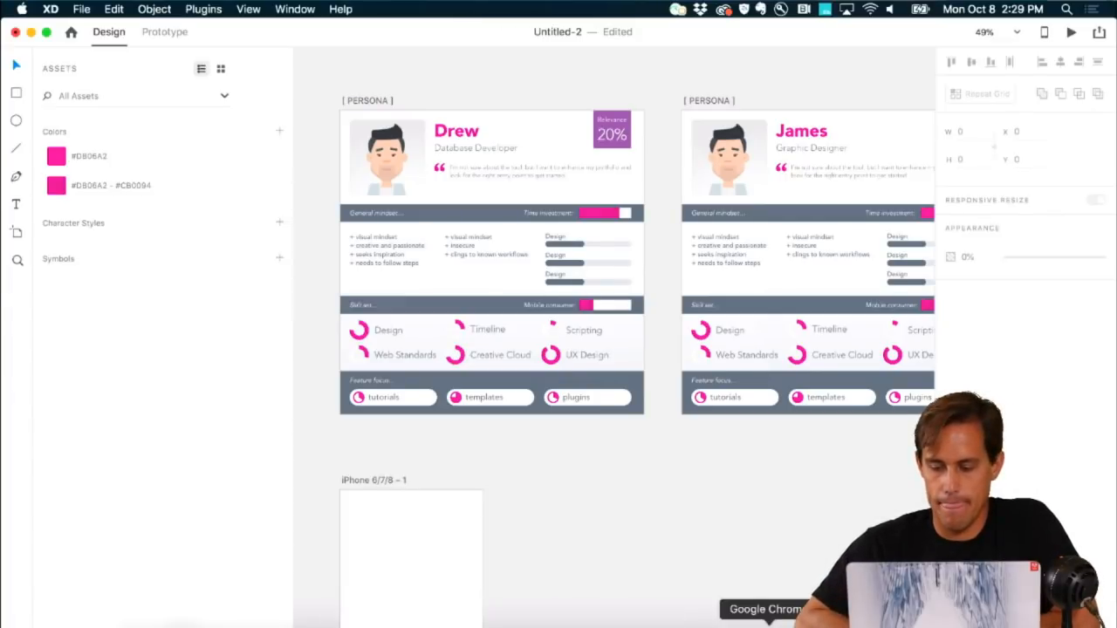
click(767, 622)
Step: View the Import Videos & Animated GIFs feature request
click(309, 96)
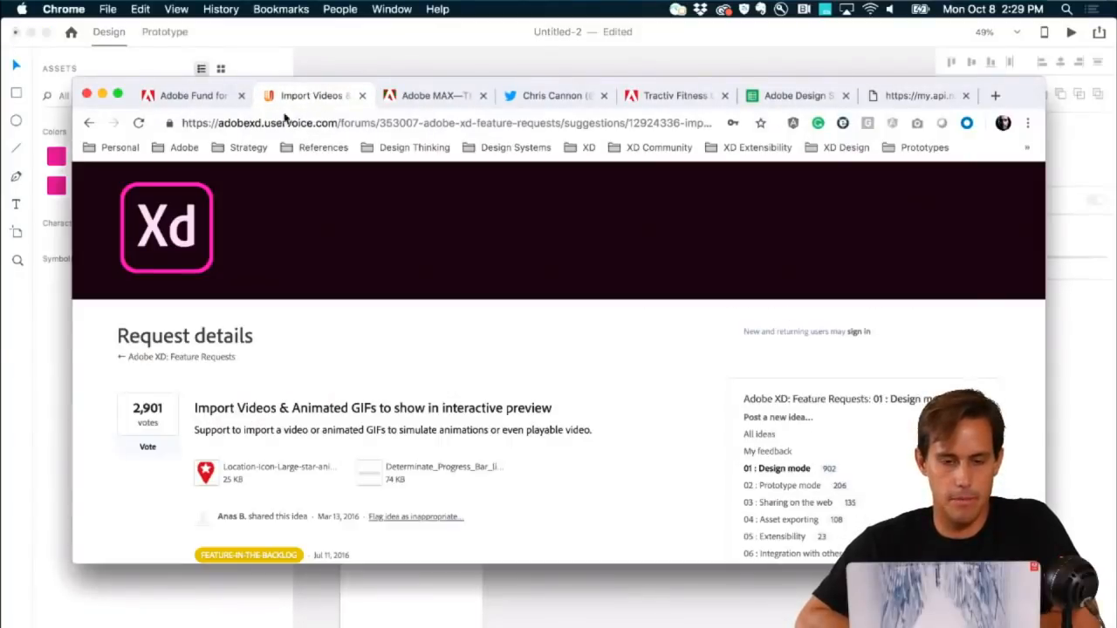
scroll(861, 491, down, 10)
scroll(860, 488, up, 2)
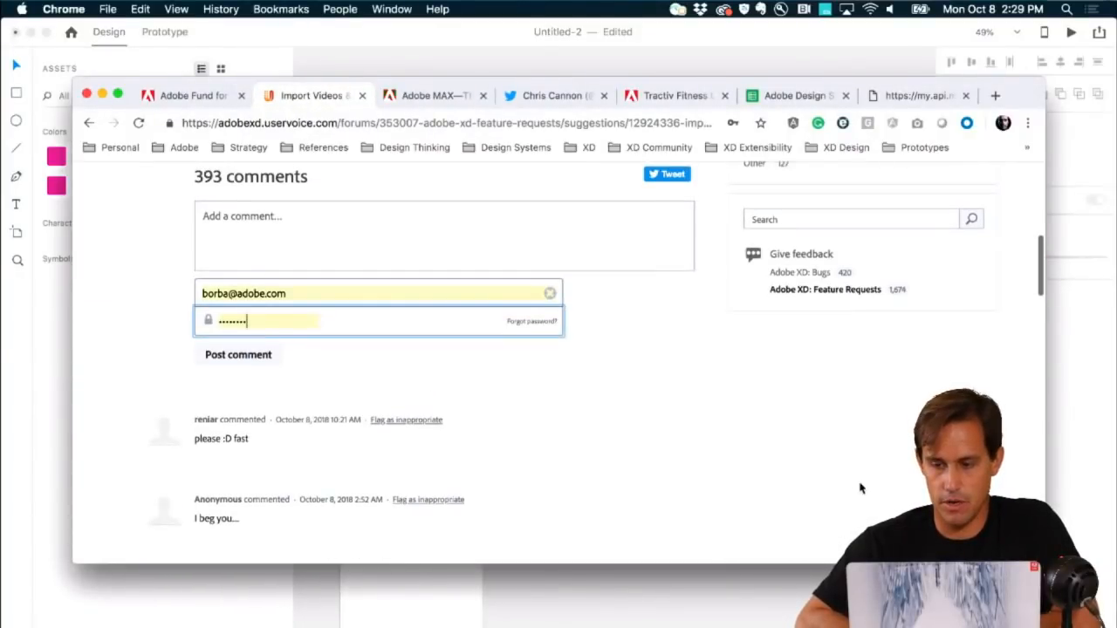
Step: Open the Adobe XD Feature Requests list, scroll to Guides and highlight its description
click(824, 290)
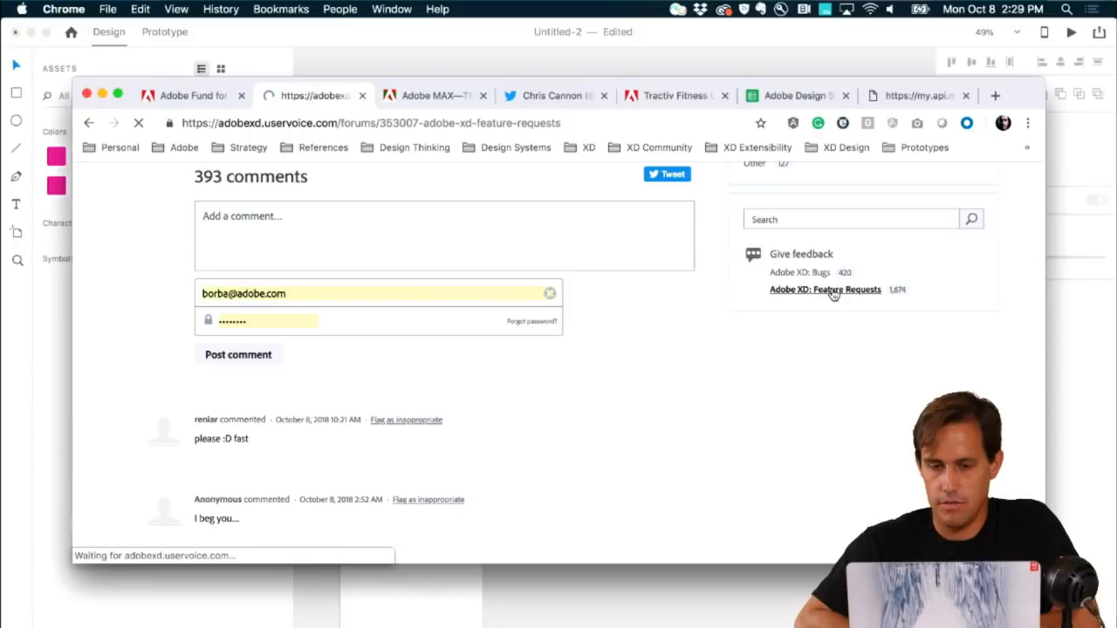
scroll(629, 406, down, 10)
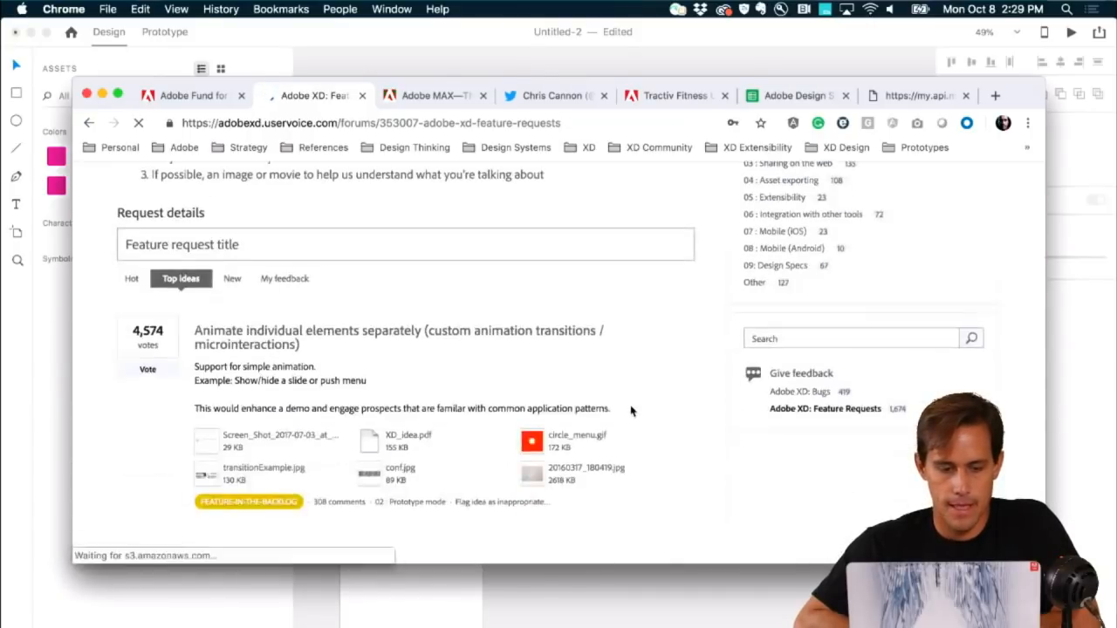
scroll(631, 411, down, 5)
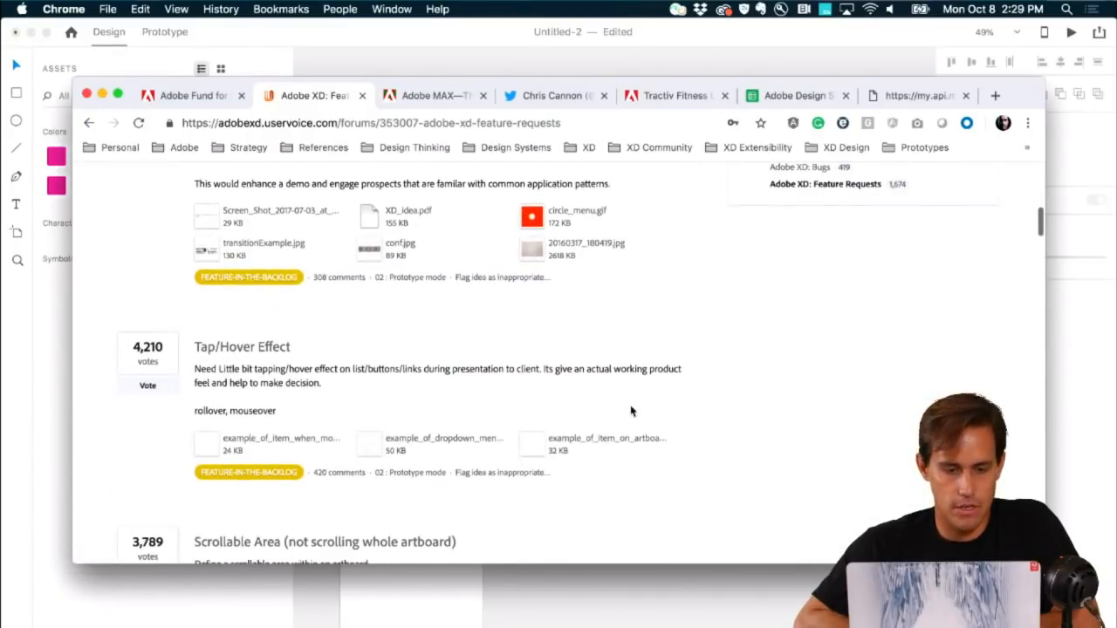
scroll(631, 411, down, 6)
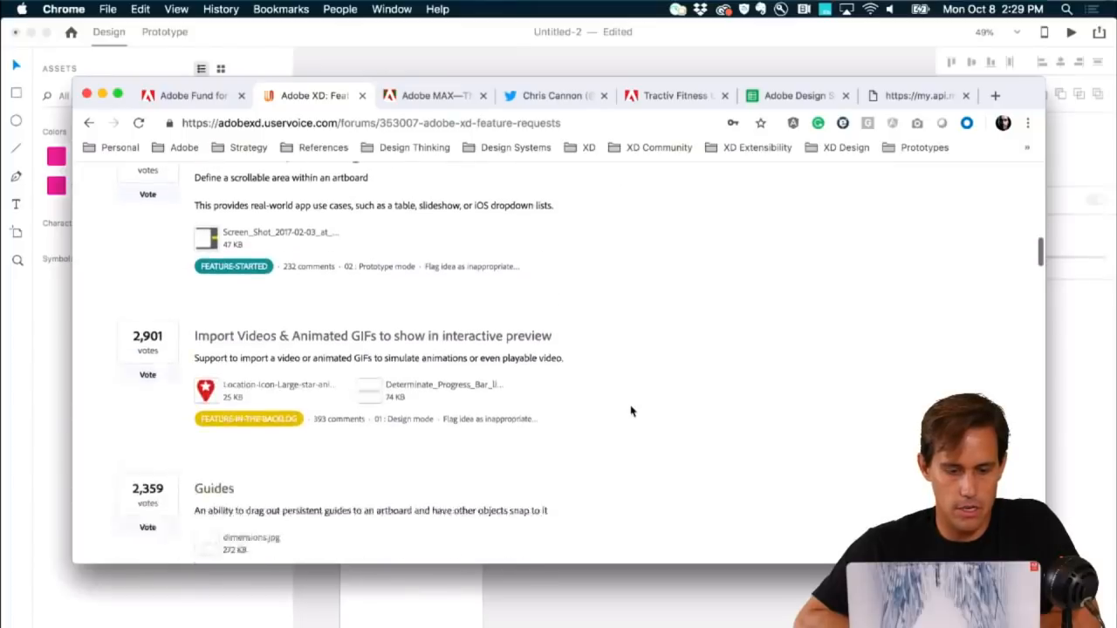
scroll(630, 411, down, 2)
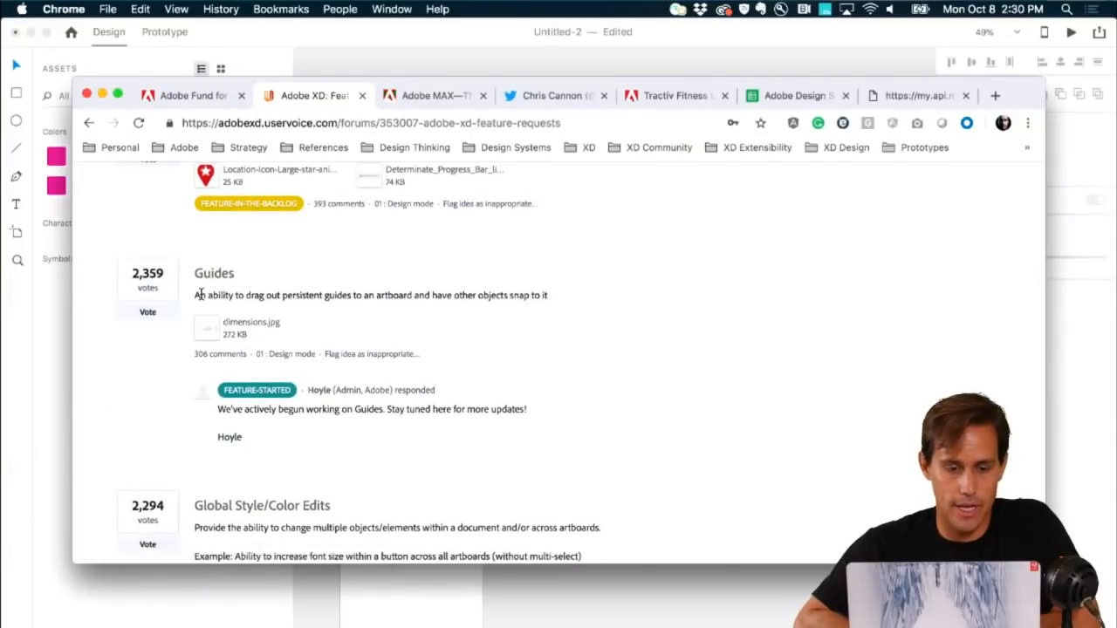
drag(200, 295, 330, 294)
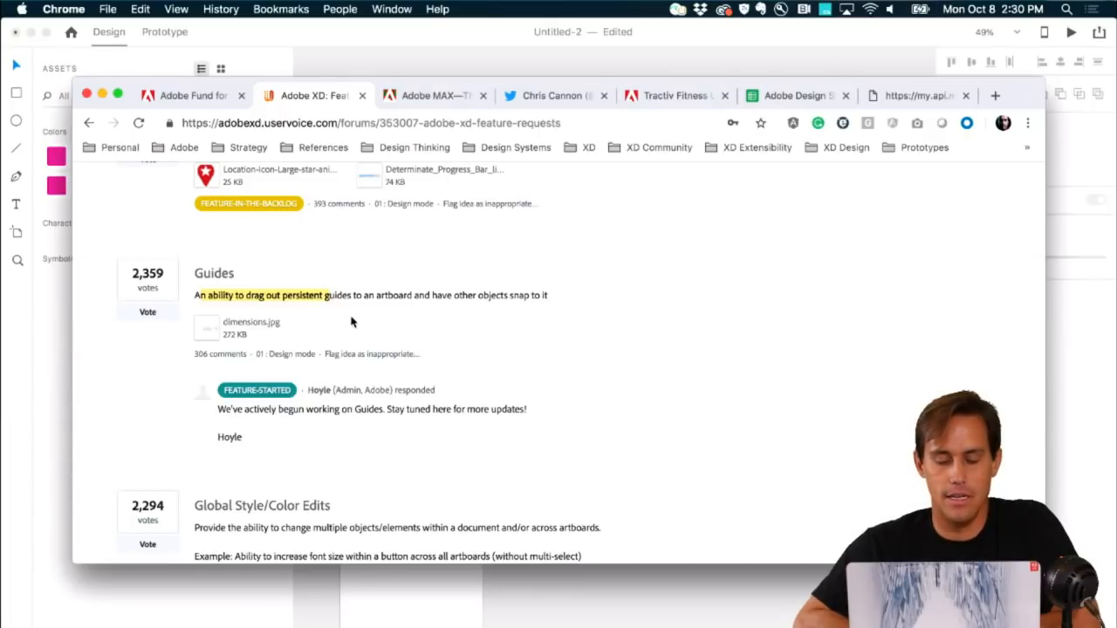
Step: Return to XD's Untitled-2 and zoom to fit the empty iPhone 6/7/8 – 1 artboard
click(547, 573)
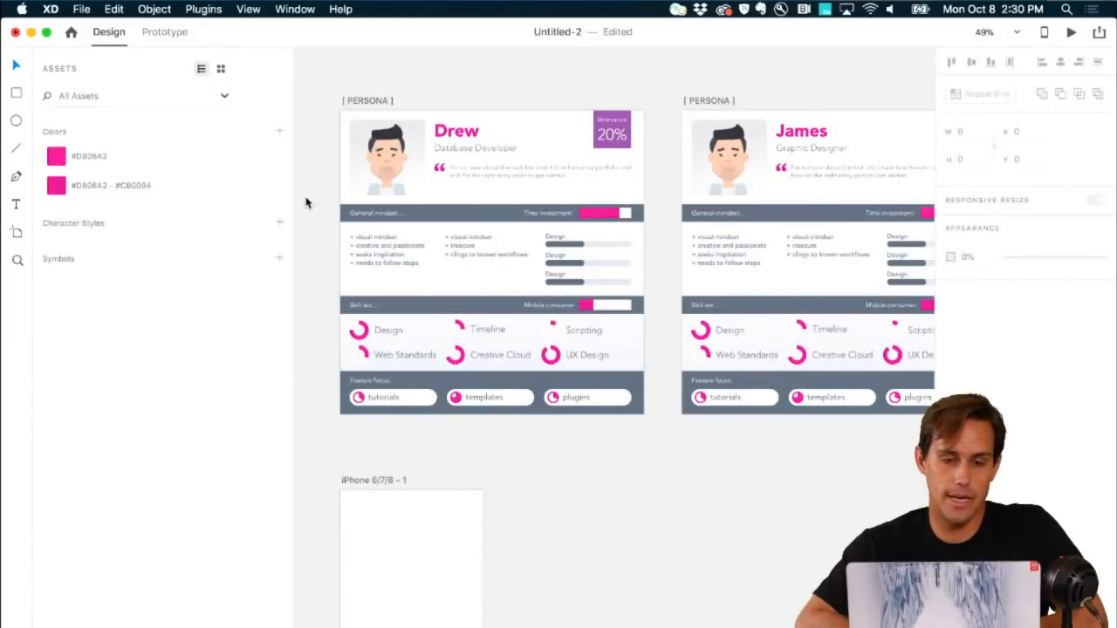
scroll(387, 356, down, 4)
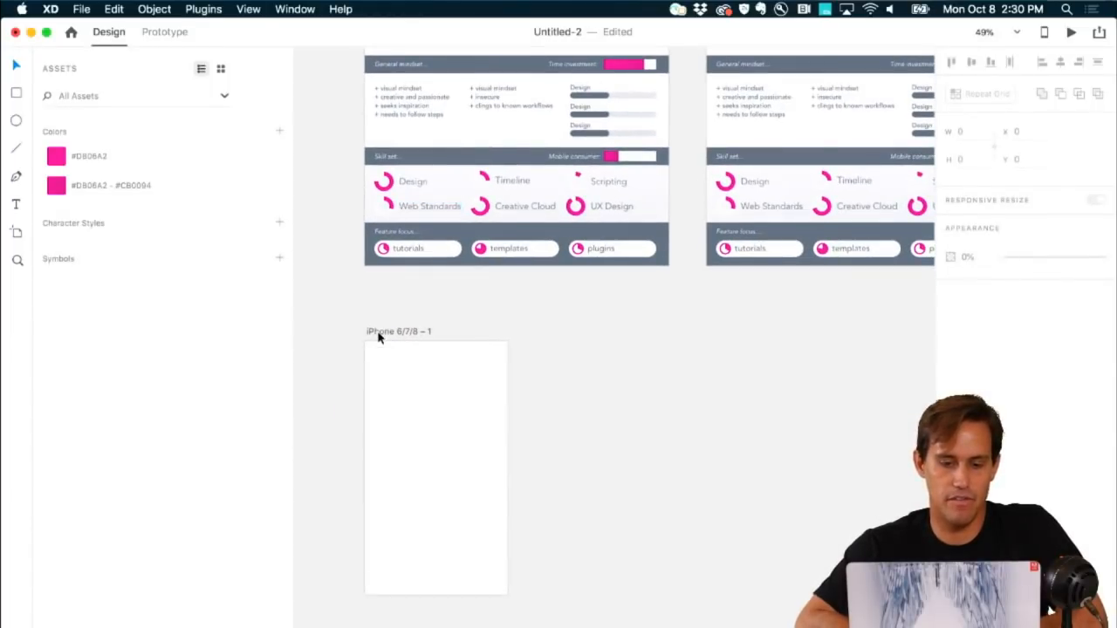
click(378, 337)
key(super+3)
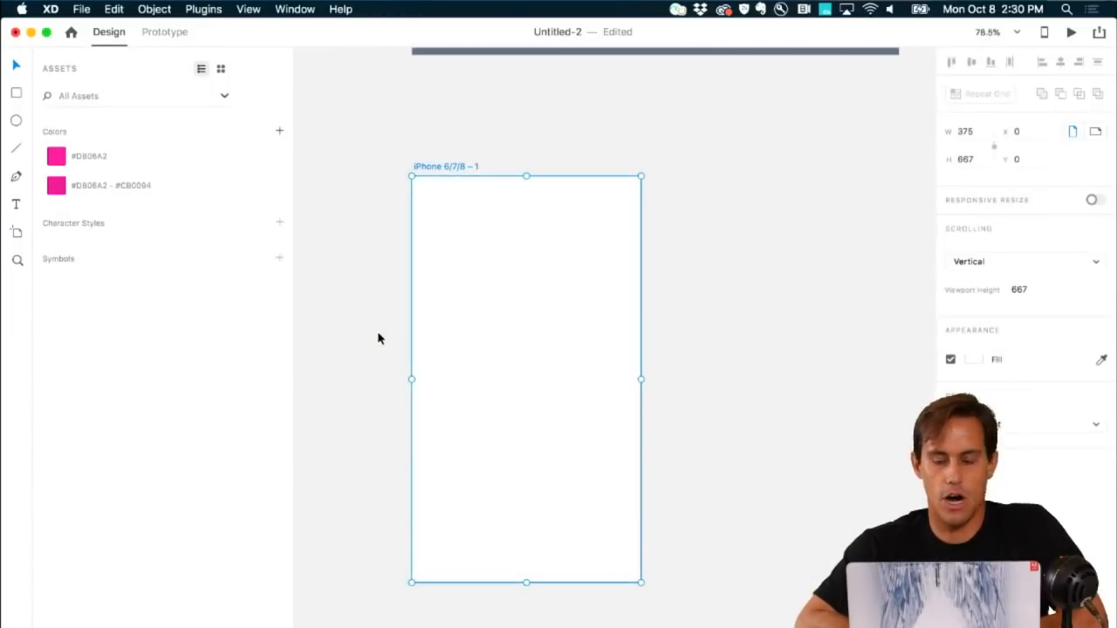
scroll(379, 338, up, 2)
scroll(379, 337, down, 1)
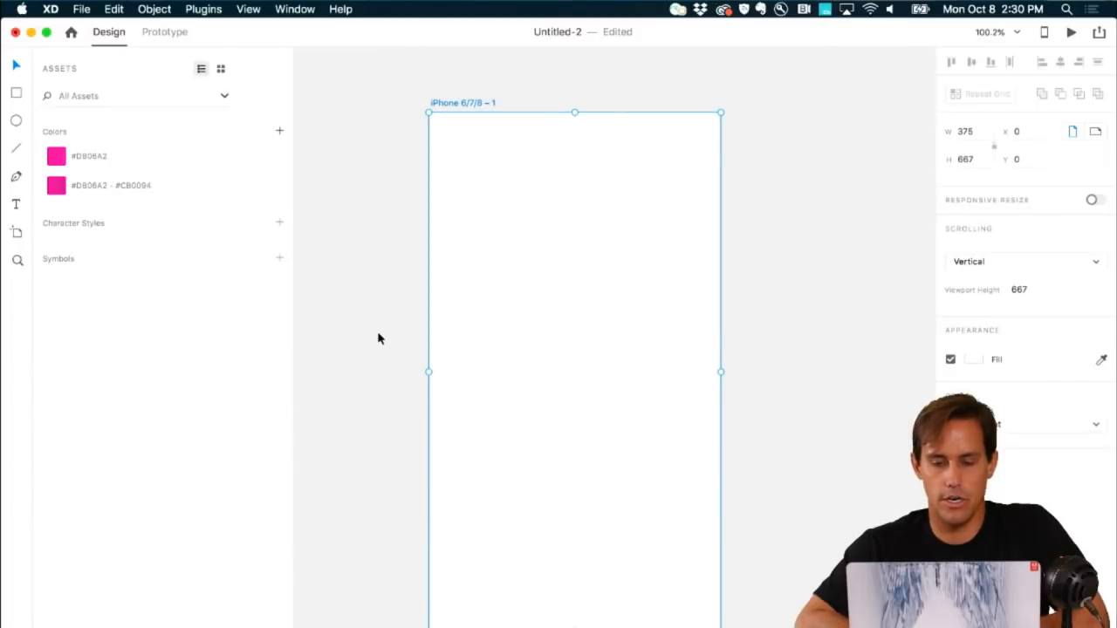
Step: Launch Show GuideGuide from the Plugins menu and continue the trial
click(203, 8)
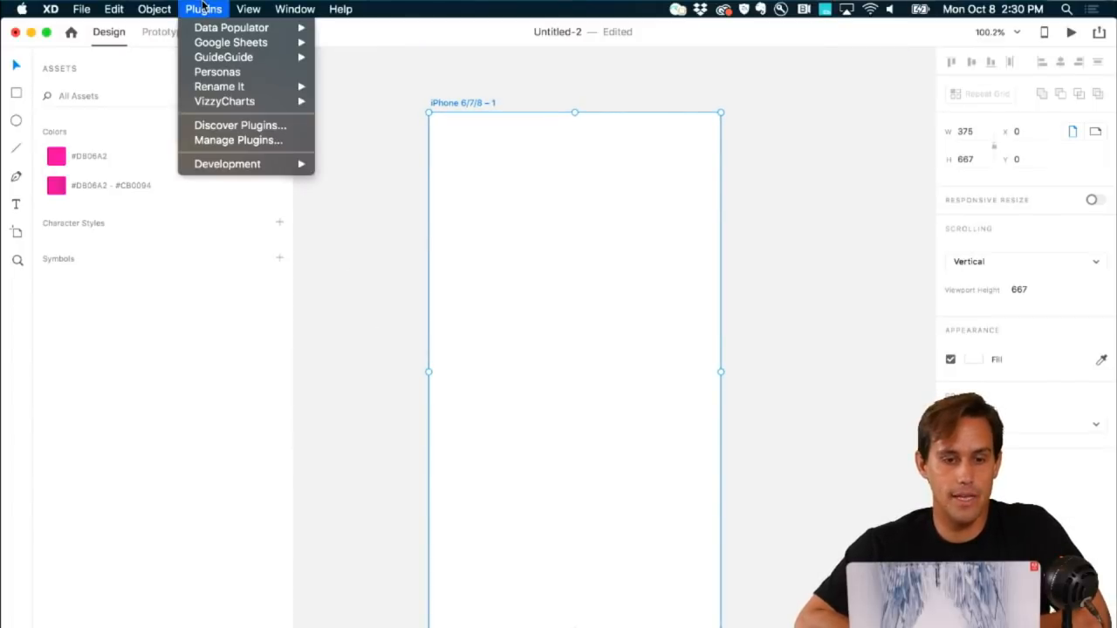
mouse_move(206, 56)
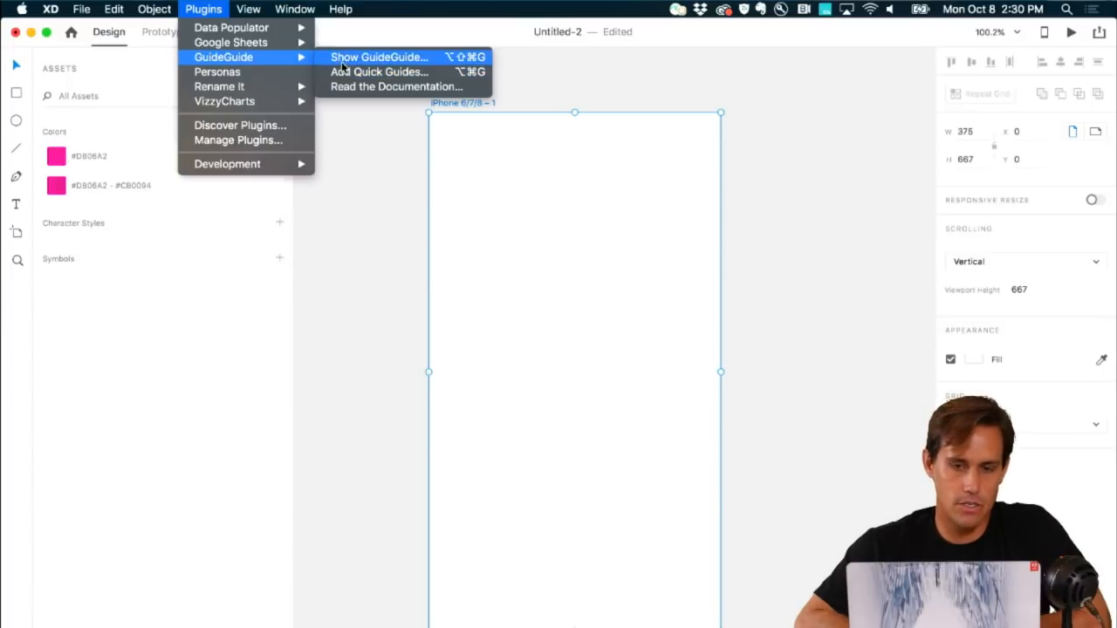
click(341, 62)
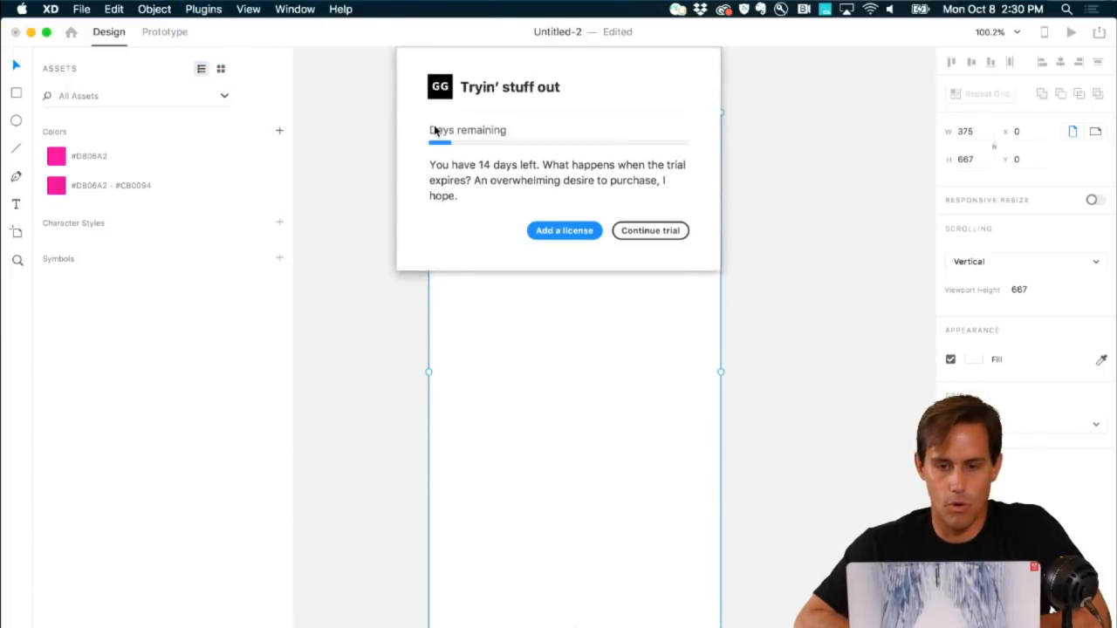
click(623, 231)
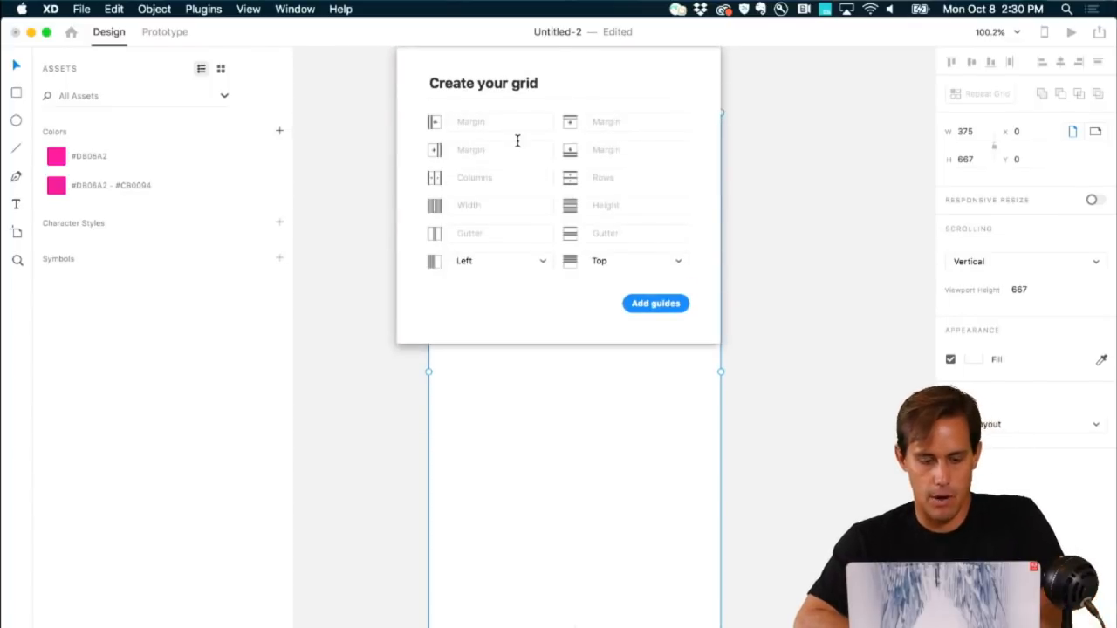
Step: Enter 20 for all four GuideGuide margins
text(20)
click(668, 121)
text(20)
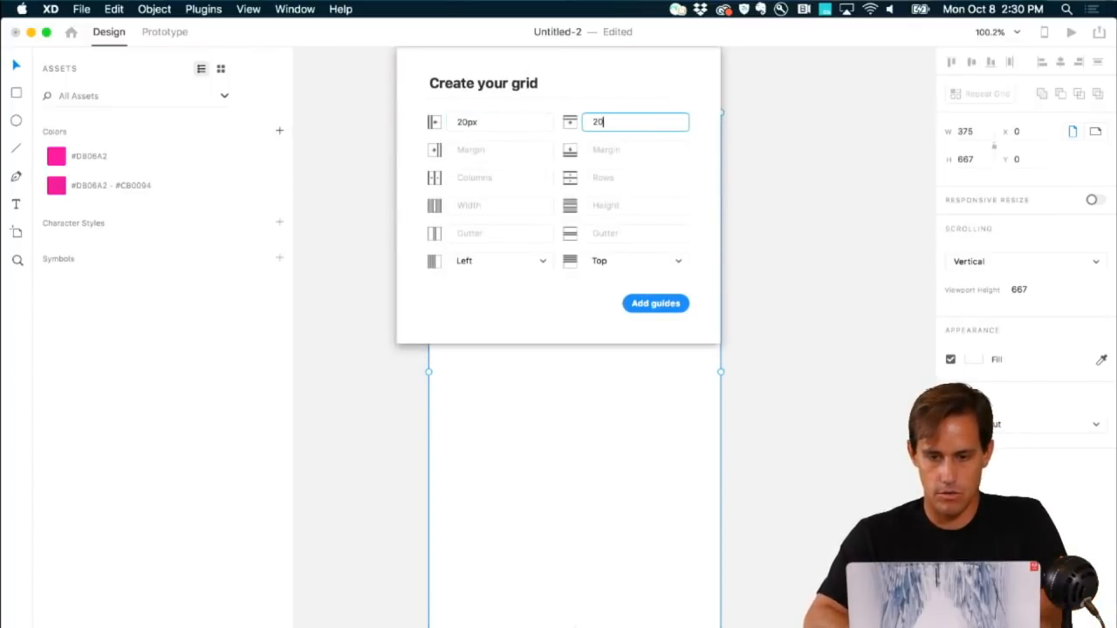
click(531, 149)
text(20)
click(652, 150)
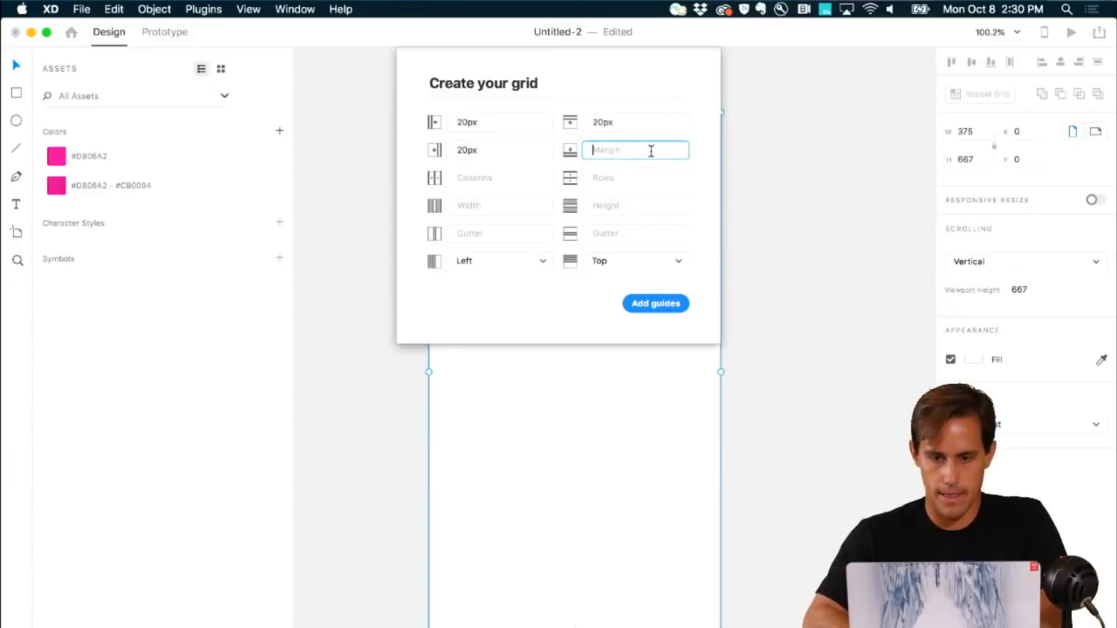
text(20)
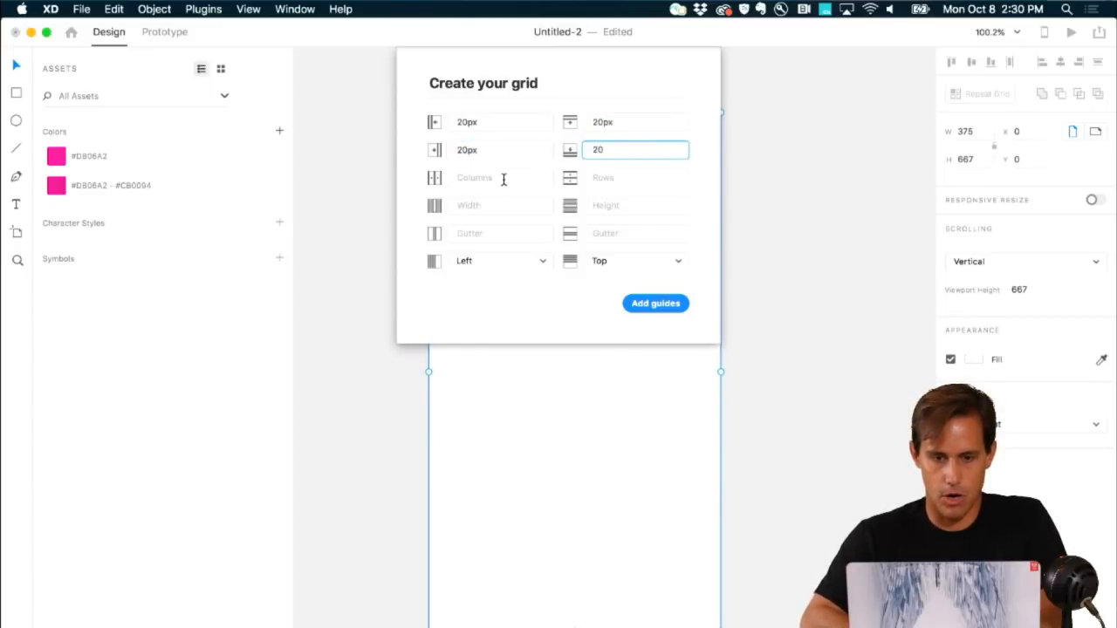
Step: Set 2 columns and 7 rows with 10px gutters, then add the guides
click(504, 178)
text(2)
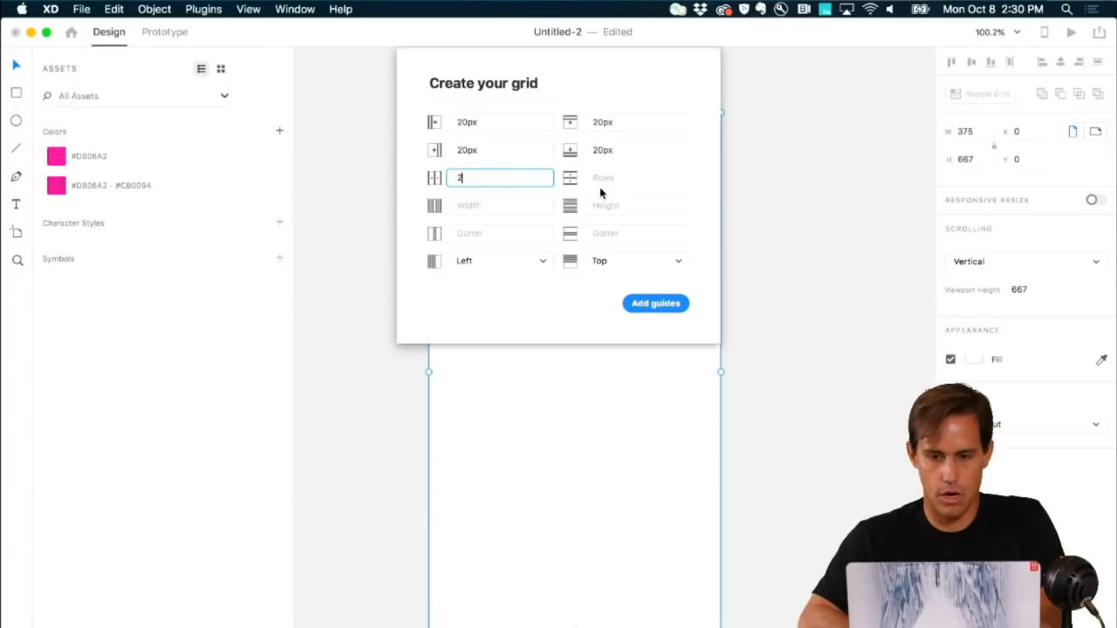
click(604, 179)
text(7)
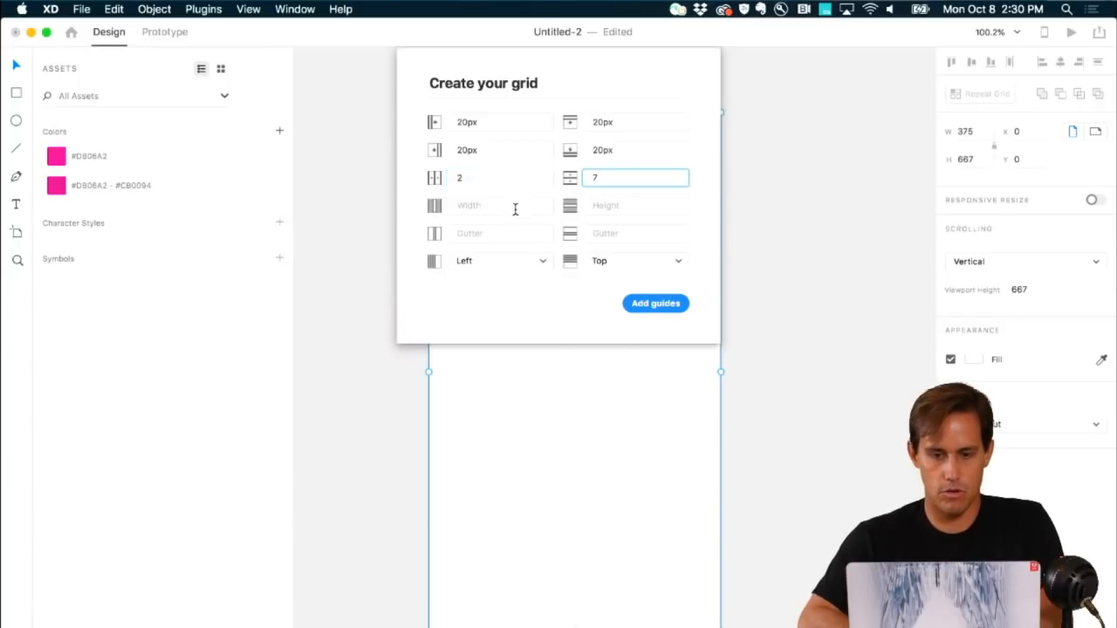
click(515, 207)
click(514, 232)
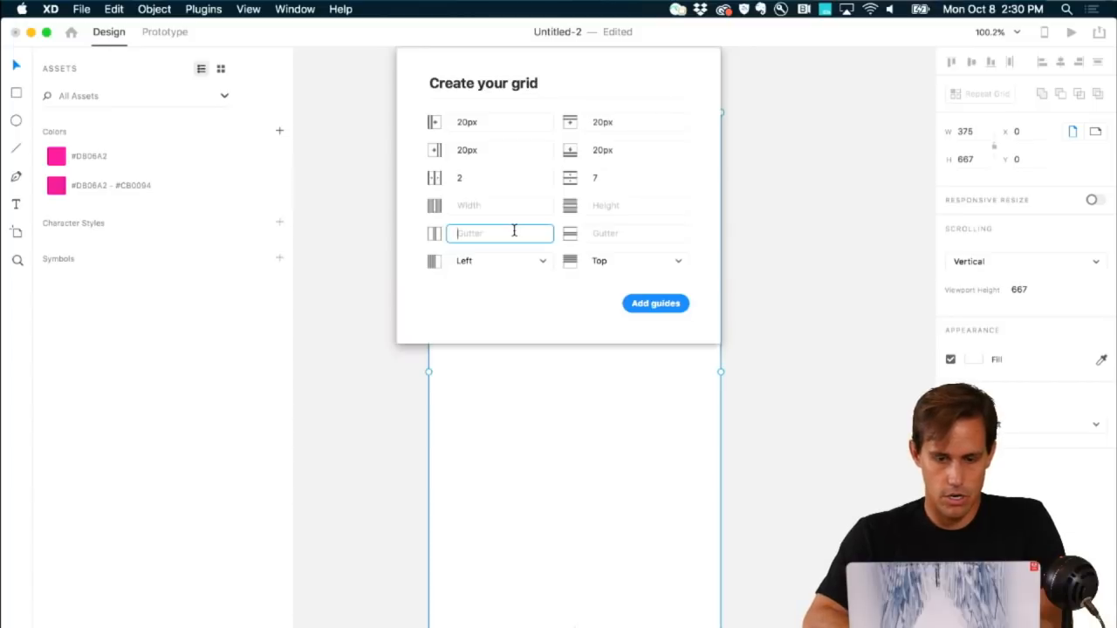
click(654, 232)
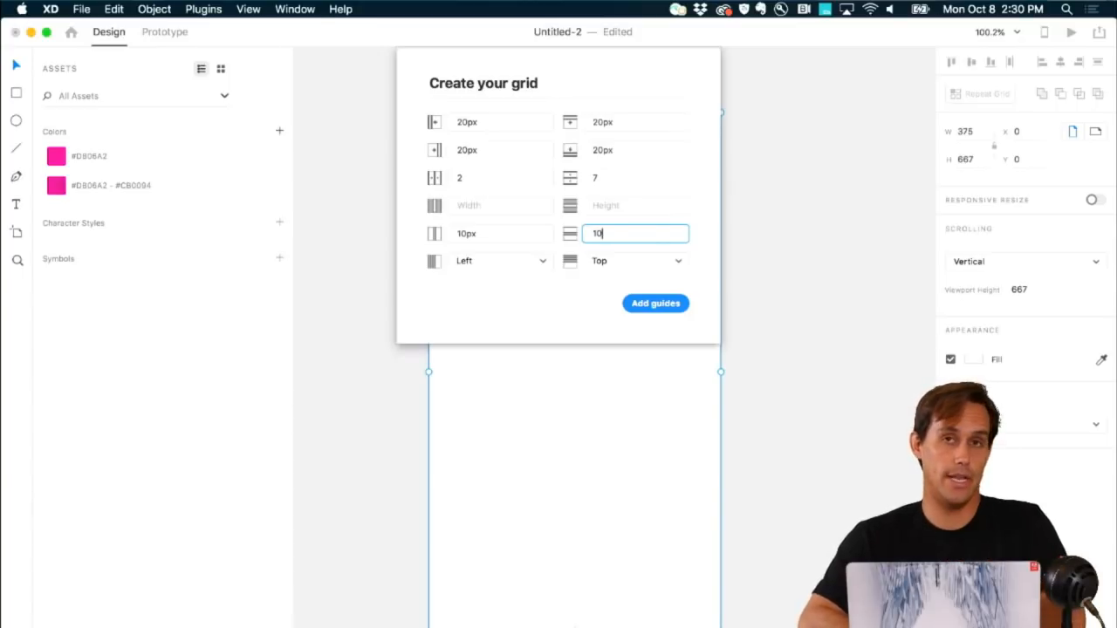
click(644, 302)
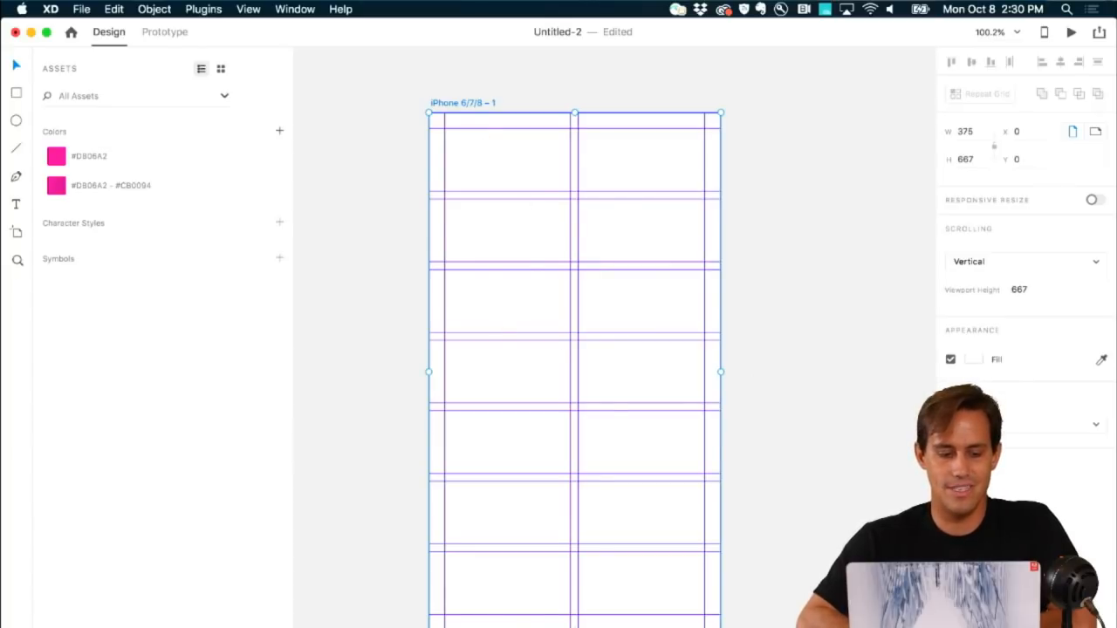
key(super+y)
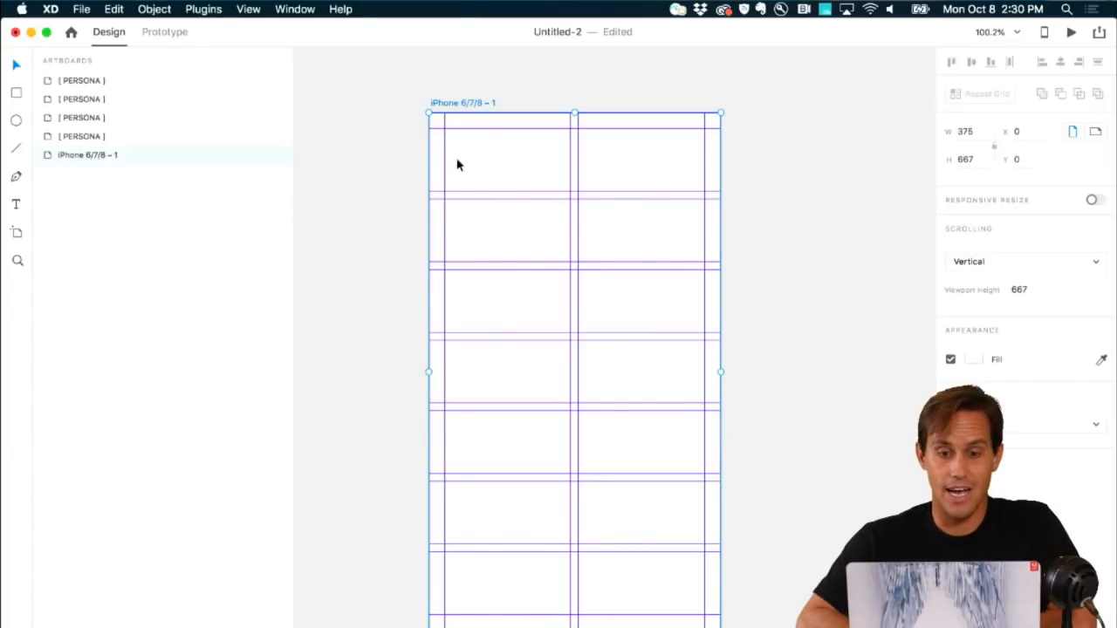
click(461, 196)
click(462, 195)
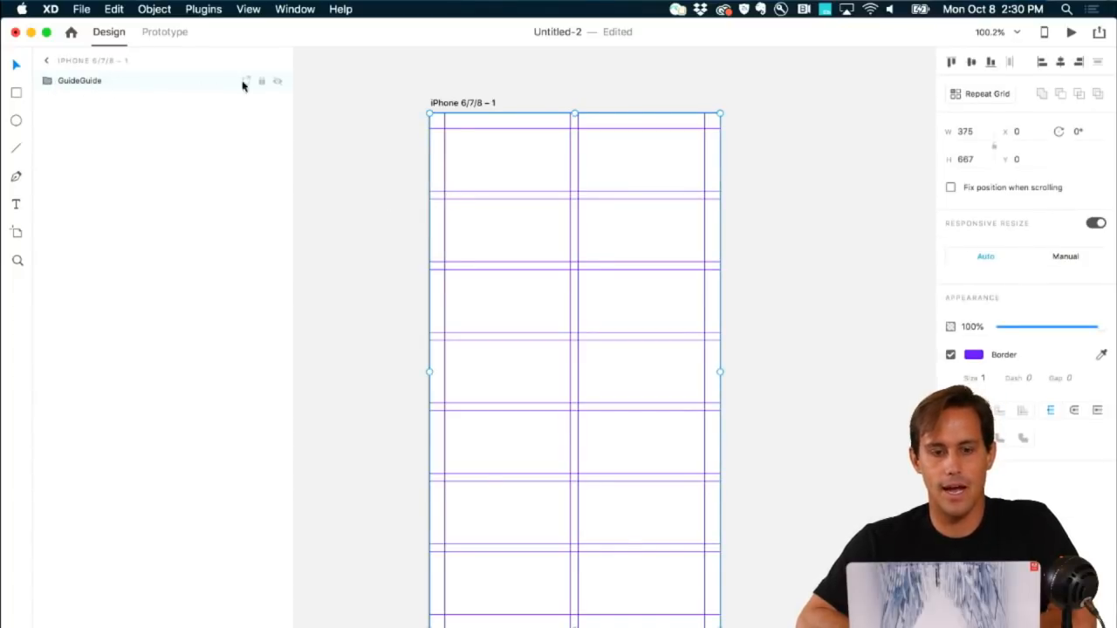
click(261, 81)
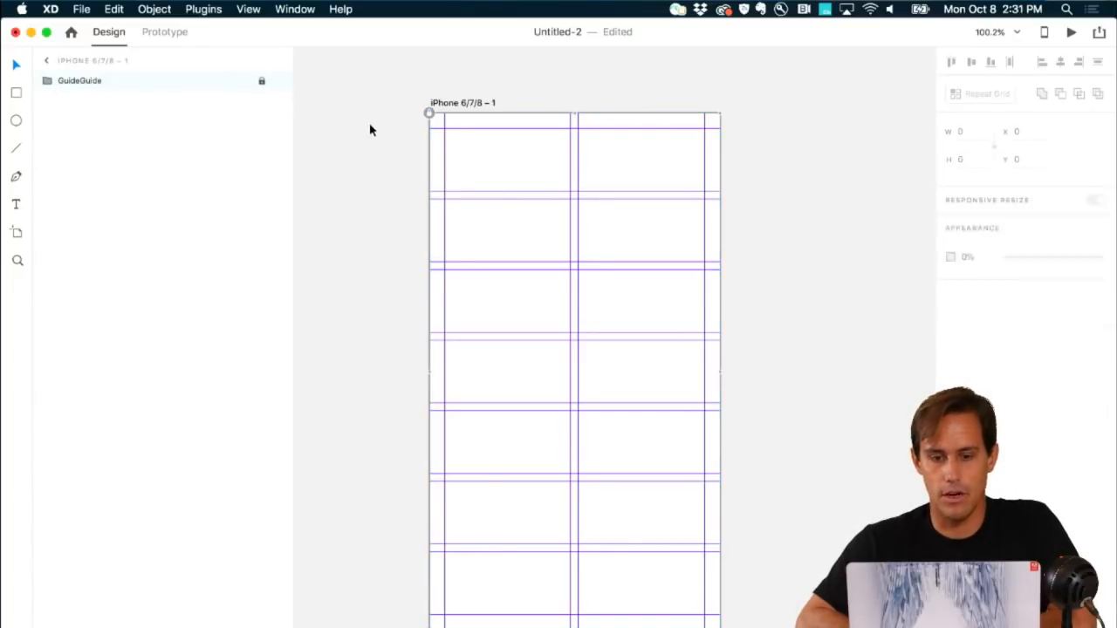
key(r)
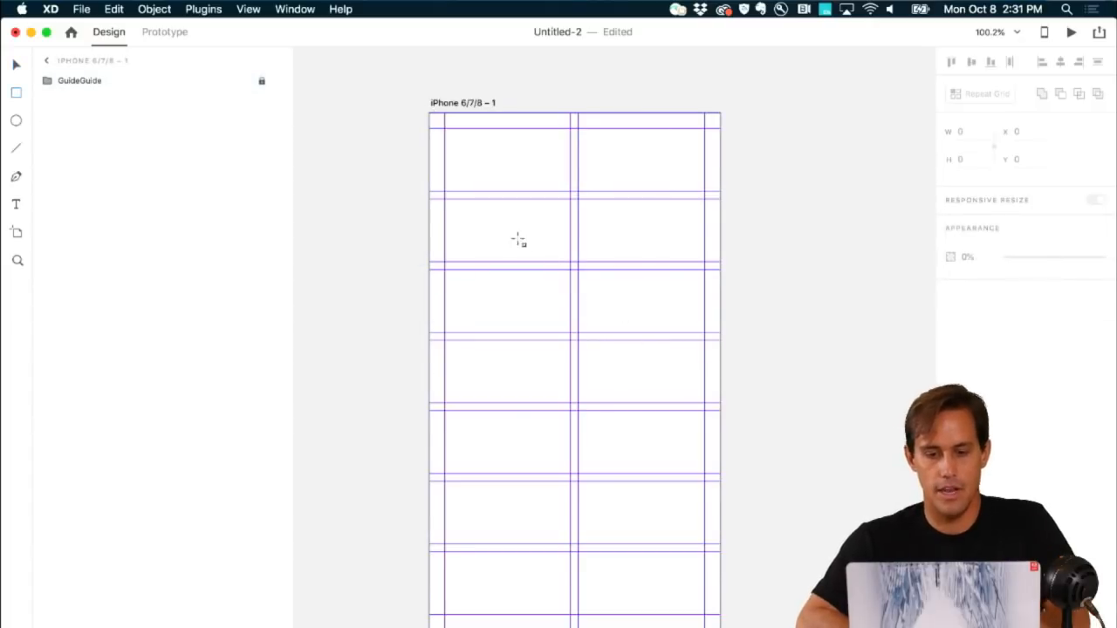
drag(518, 240, 559, 255)
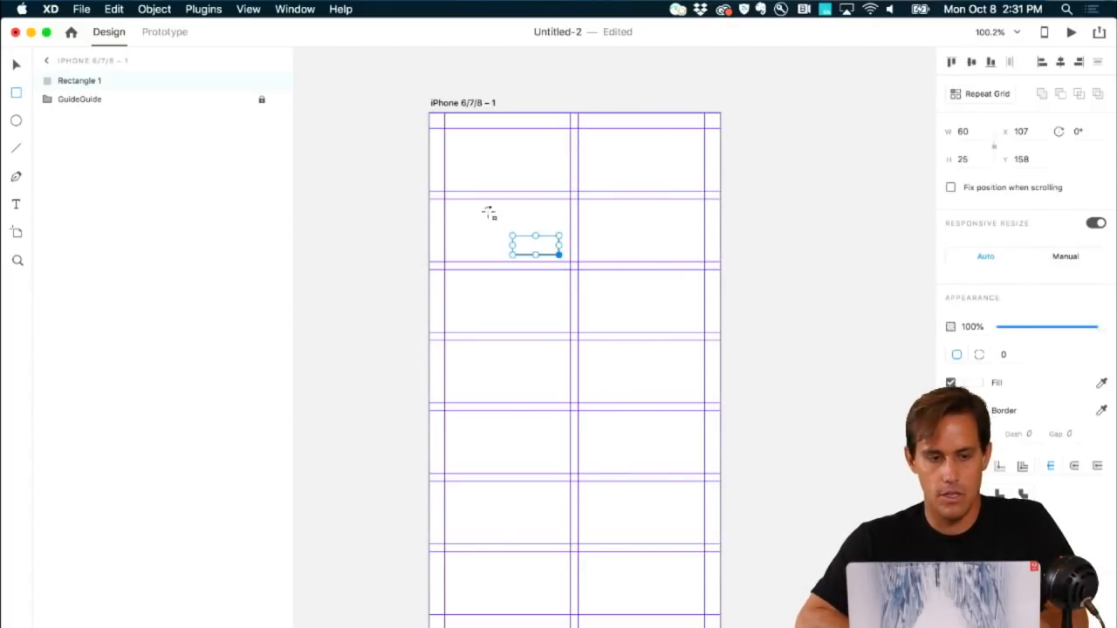
key(super+z)
click(266, 81)
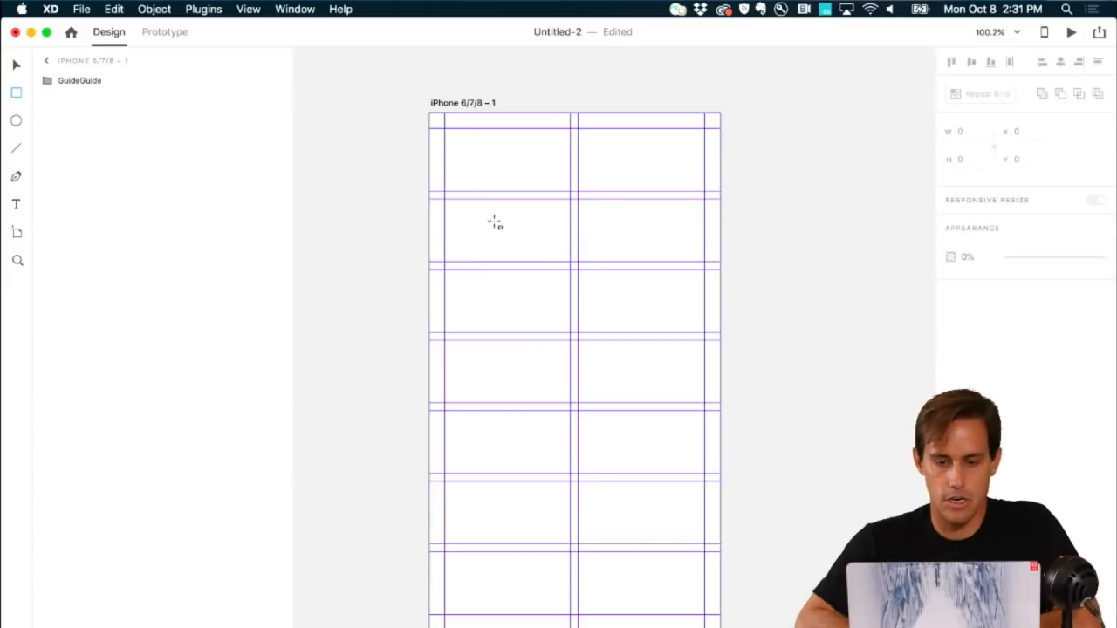
drag(495, 223, 543, 266)
key(super+z)
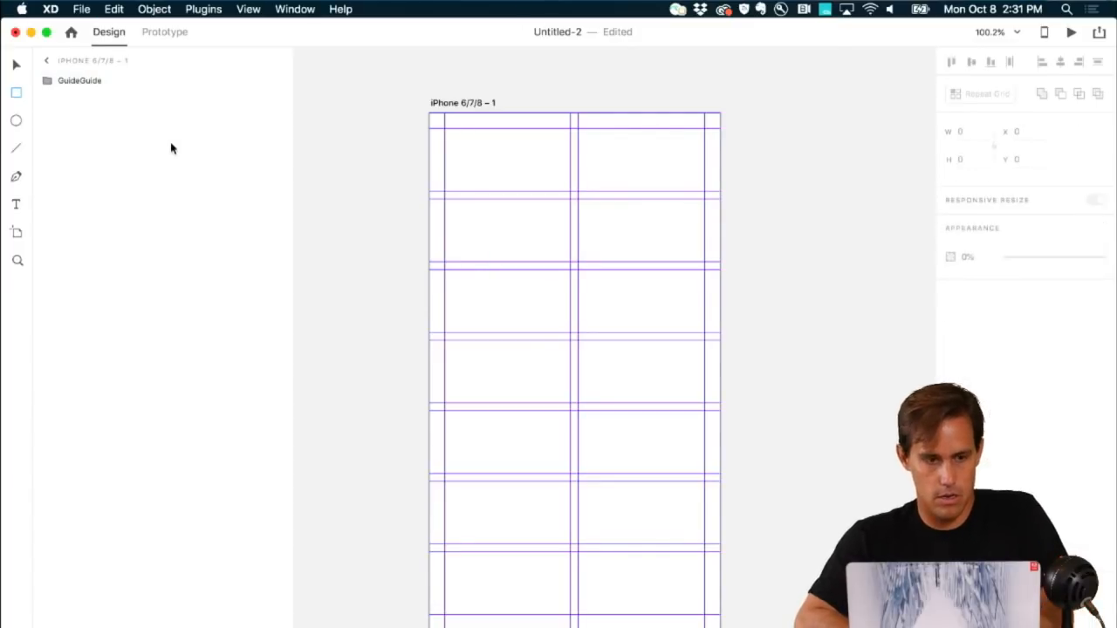
click(67, 81)
key(super+equal)
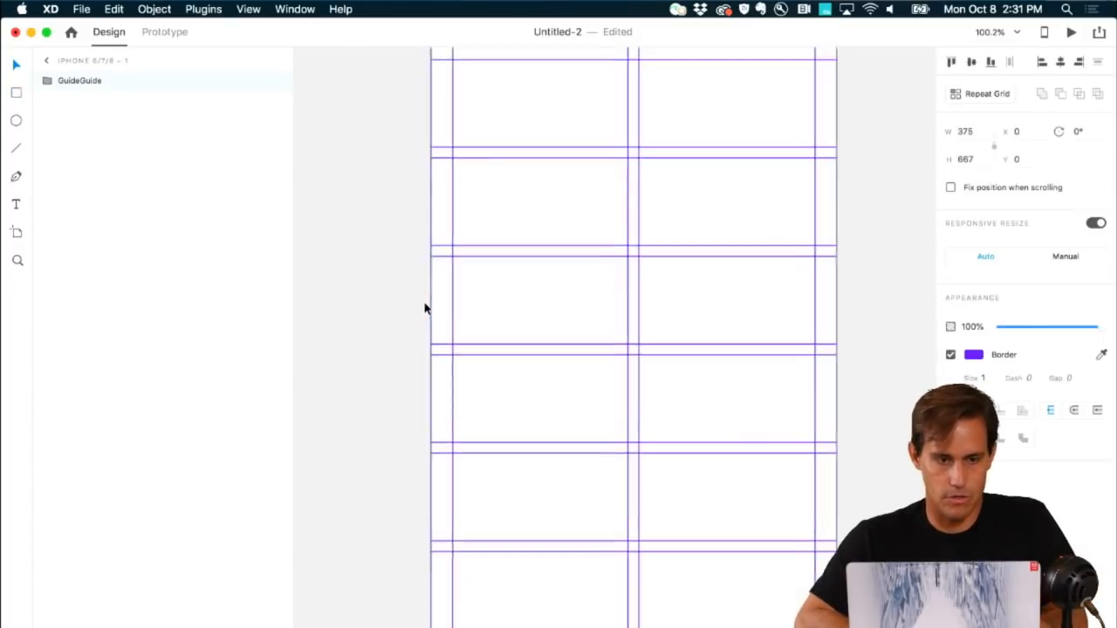
scroll(425, 308, up, 1)
click(15, 93)
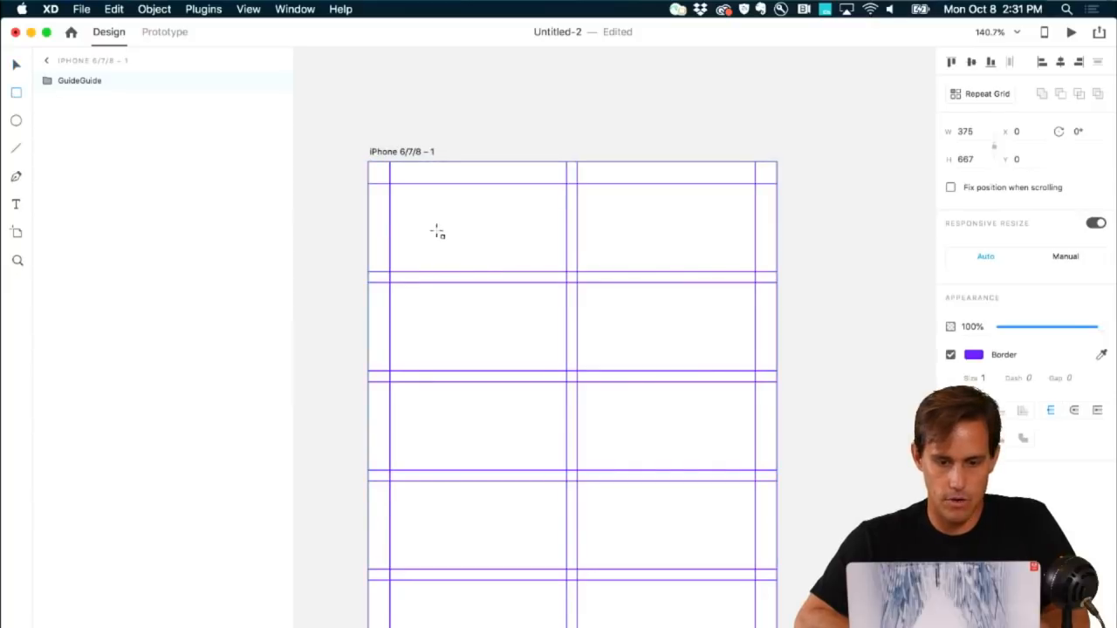
mouse_move(431, 228)
mouse_down()
mouse_move(477, 271)
mouse_move(576, 254)
mouse_move(558, 254)
mouse_move(501, 182)
mouse_up()
scroll(500, 182, up, 10)
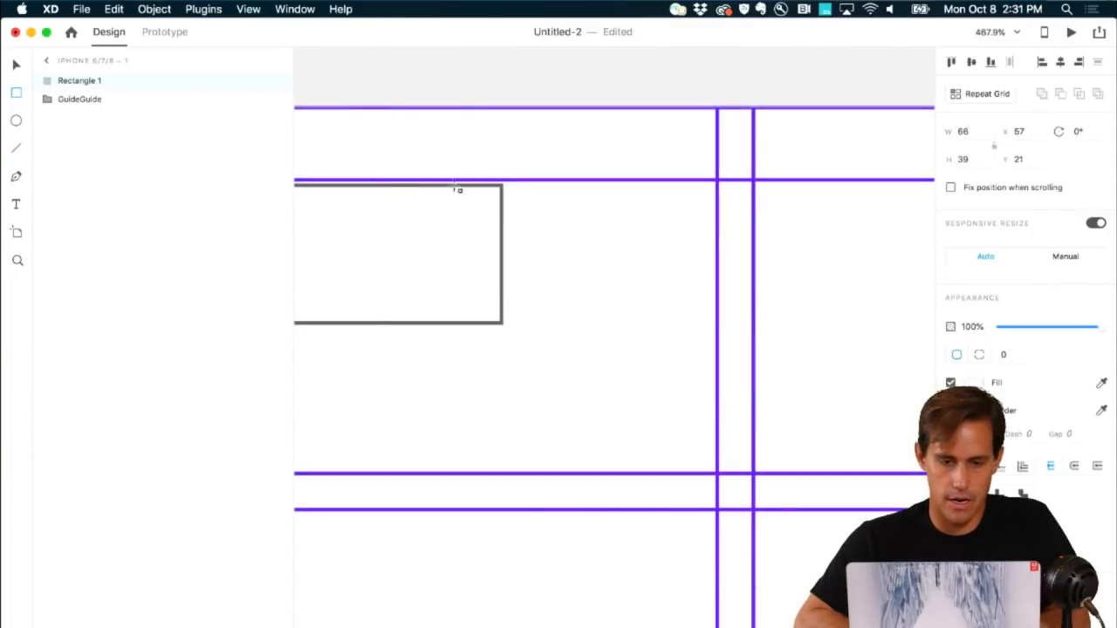
scroll(404, 194, left, 5)
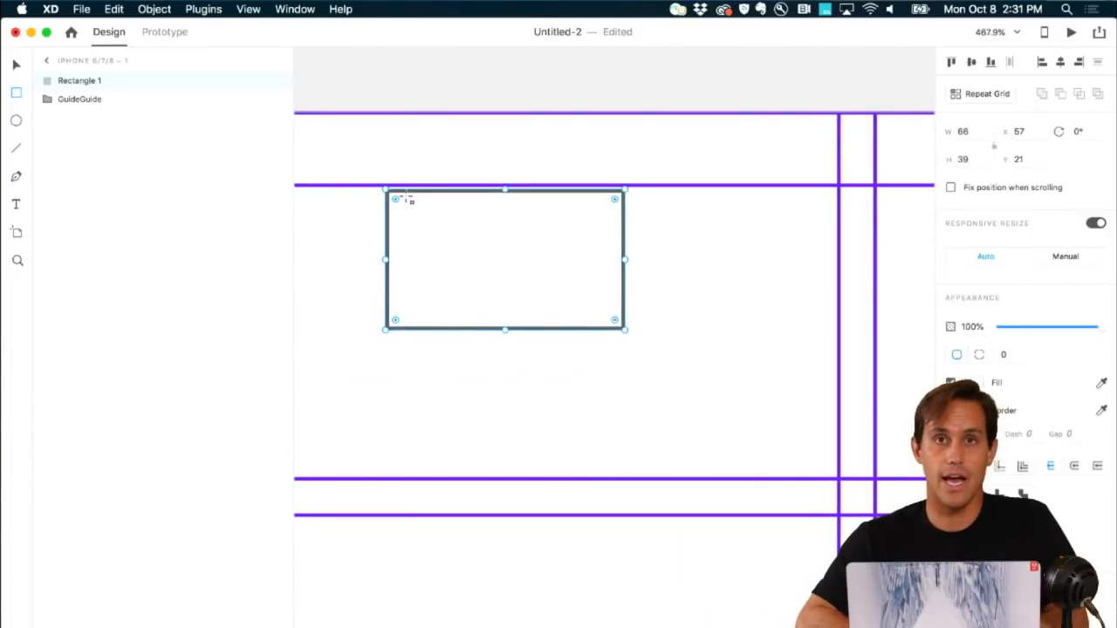
key(Delete)
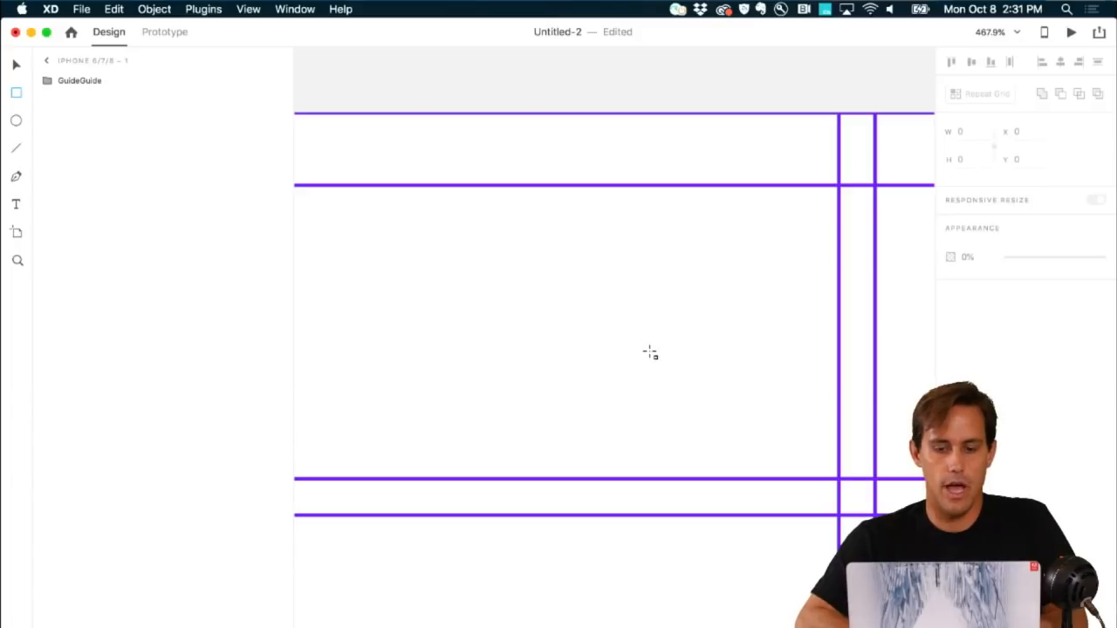
scroll(650, 352, down, 5)
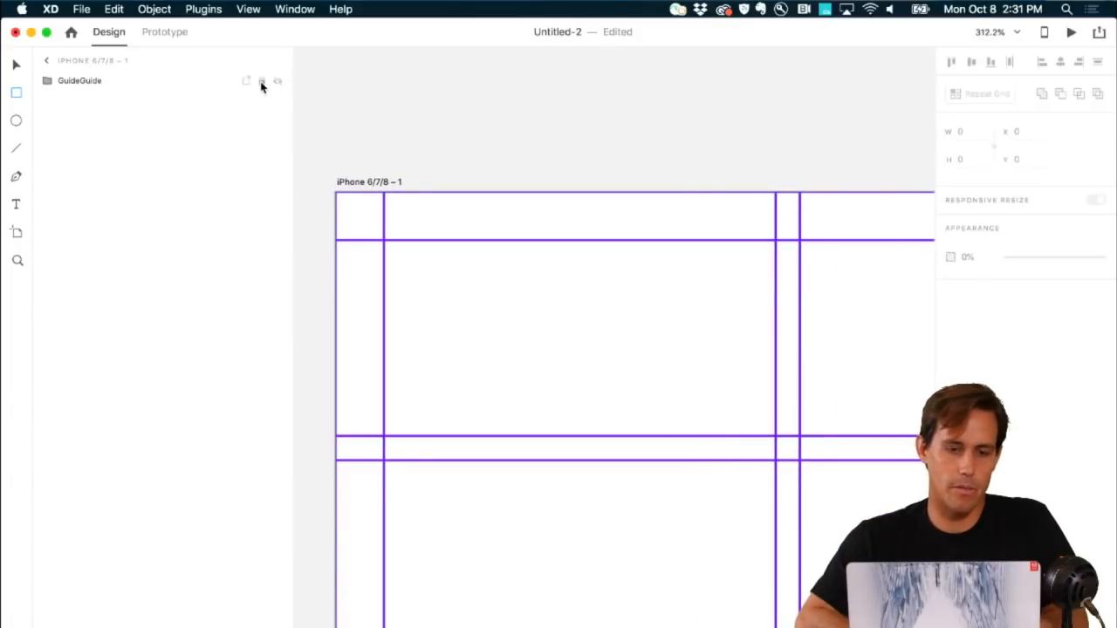
click(261, 82)
scroll(515, 283, down, 10)
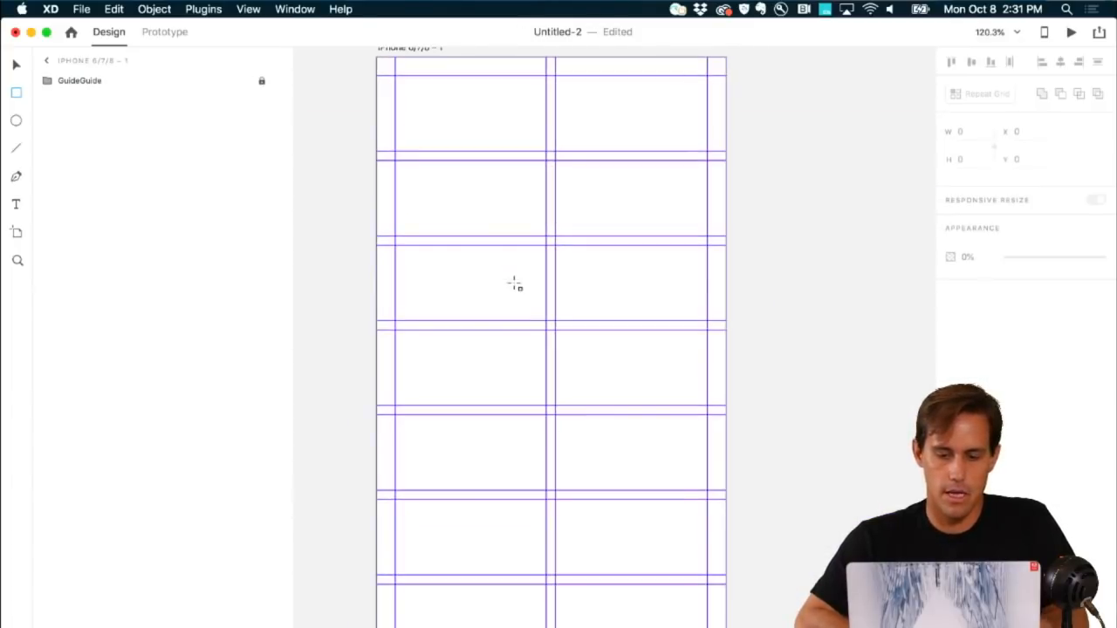
scroll(515, 284, up, 3)
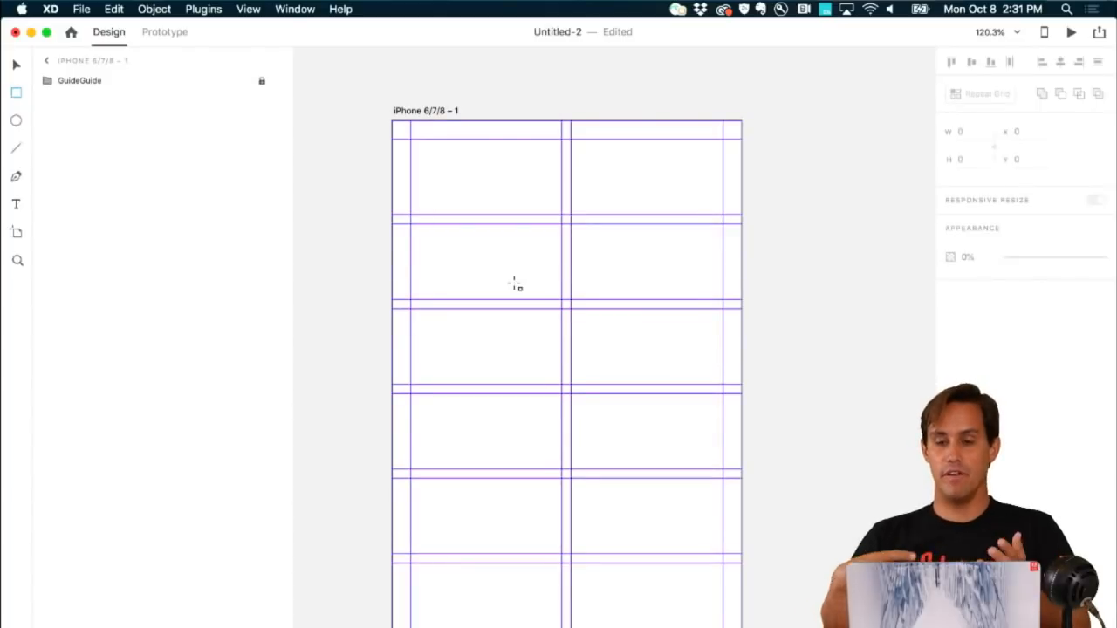
scroll(642, 329, down, 3)
scroll(643, 329, left, 2)
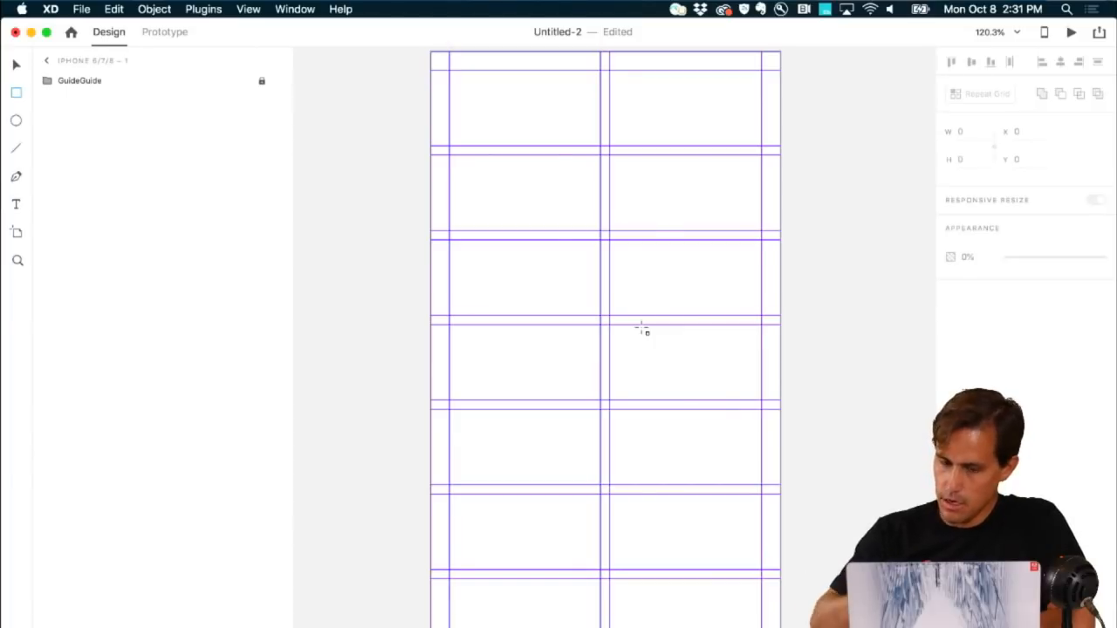
Step: Expand the GuideGuide group in Layers and select every Guide layer from first to last
click(78, 85)
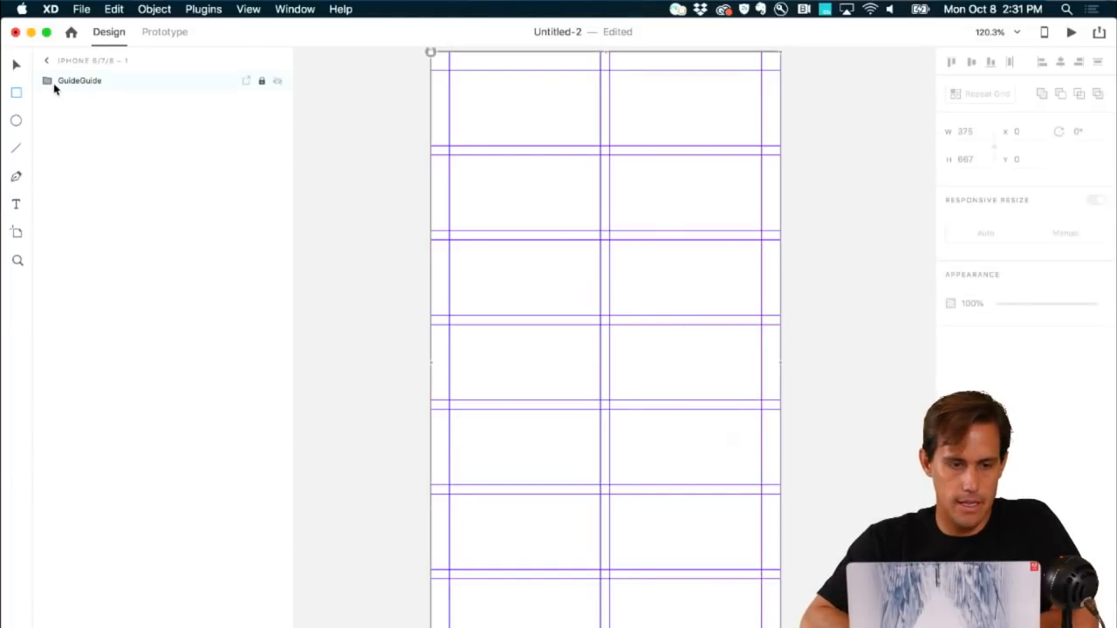
click(48, 81)
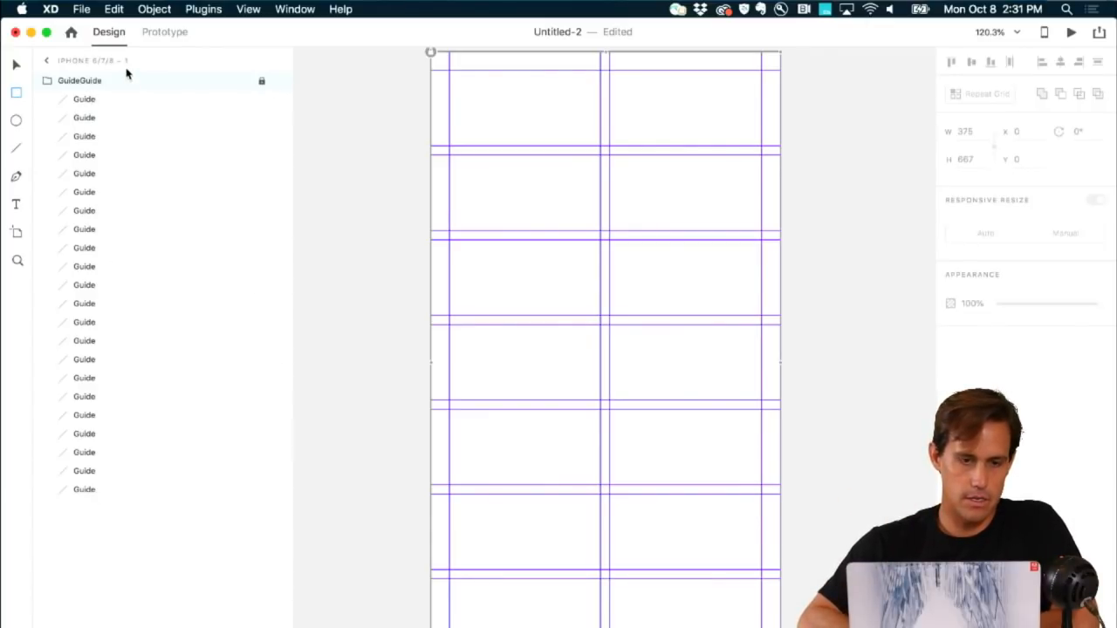
click(107, 104)
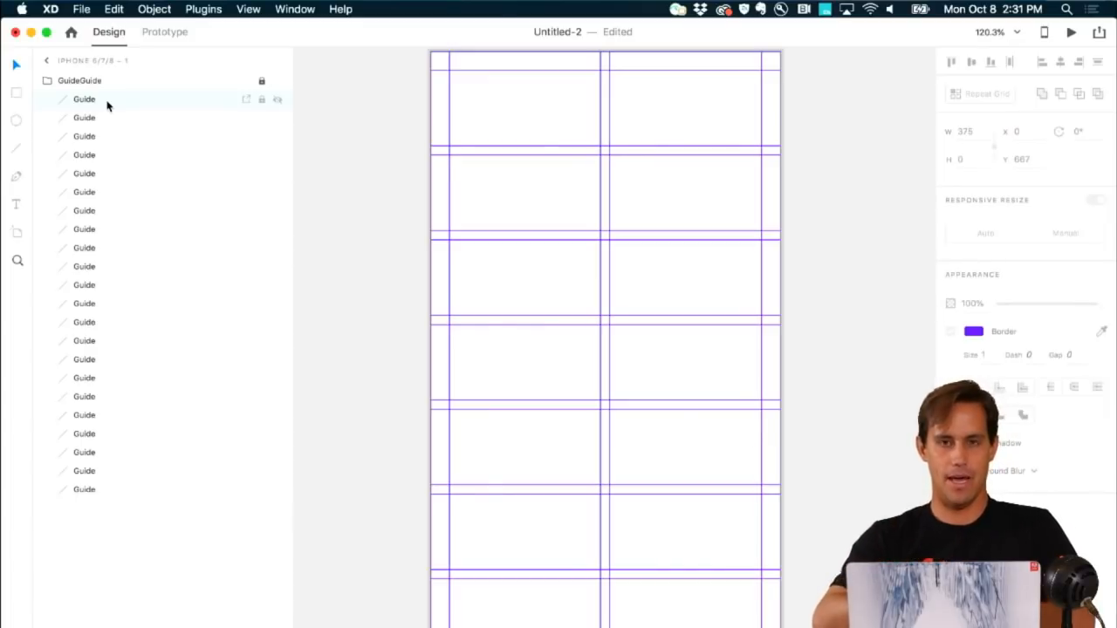
shift+click(112, 490)
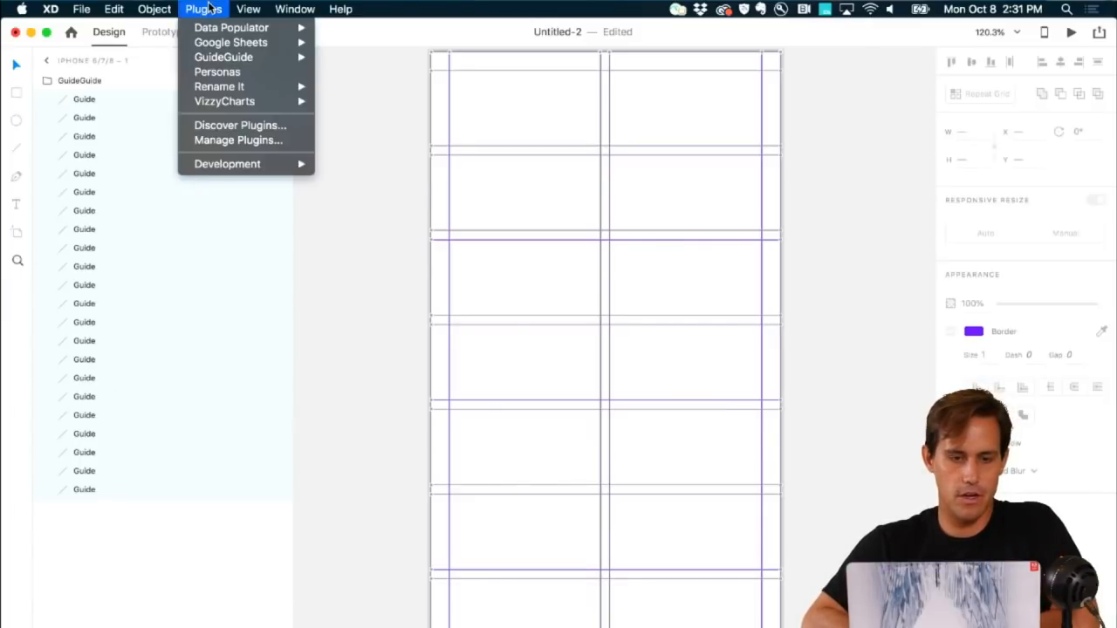
Step: Attempt Rename It on the guides and dismiss the Uh Oh no-selection alert
mouse_move(222, 92)
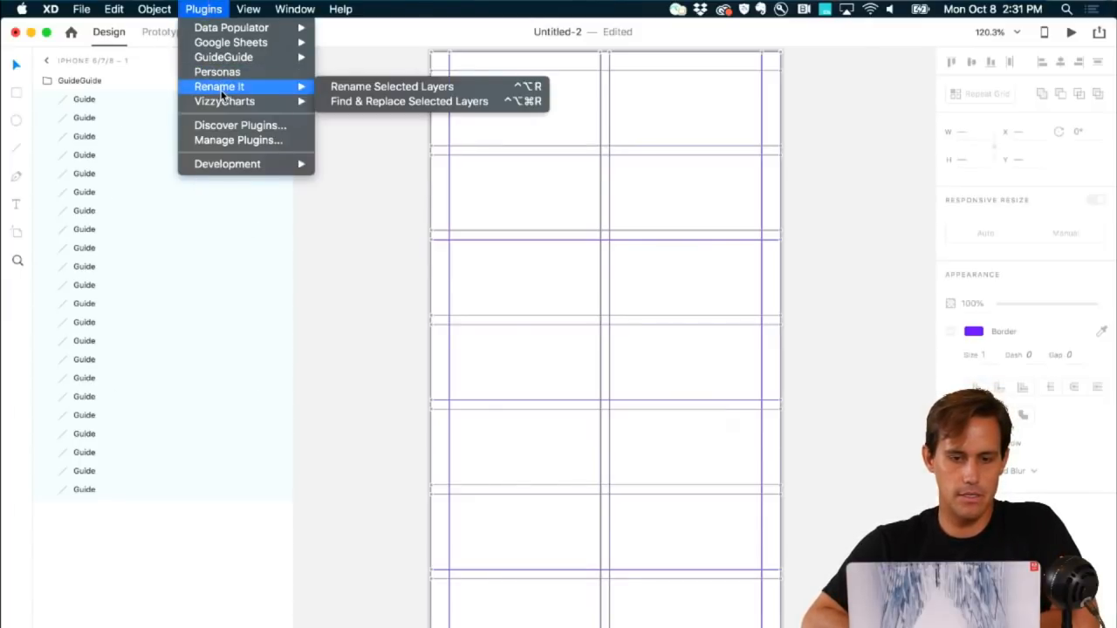
click(336, 88)
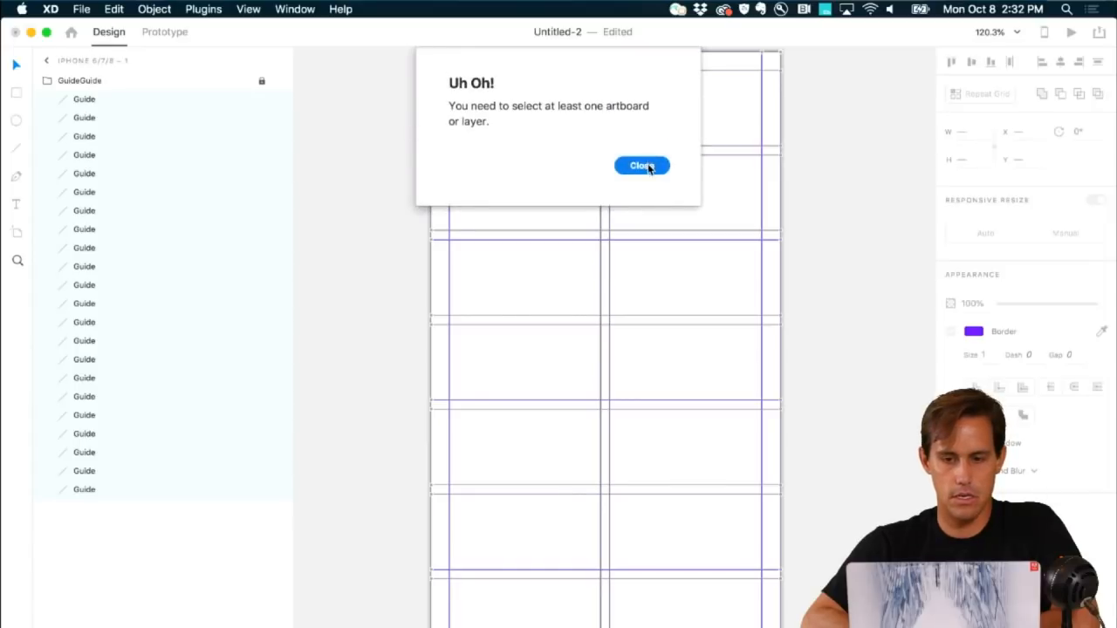
click(642, 165)
Step: Enter the iPhone artboard and reselect its Guide layers in the Layers panel
scroll(485, 154, up, 3)
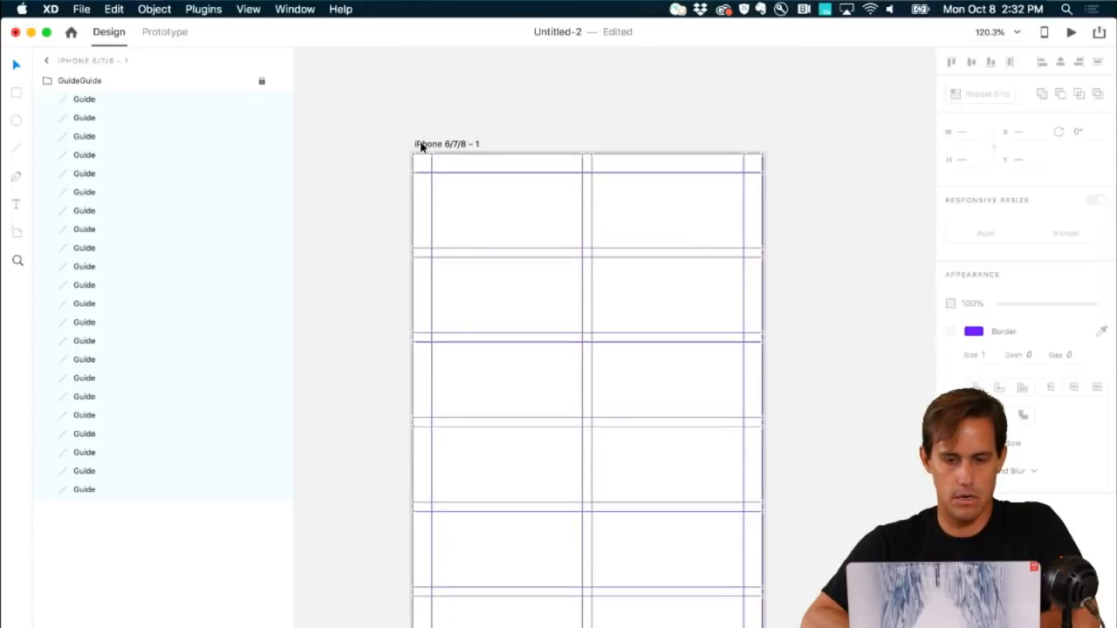
click(431, 149)
double_click(48, 154)
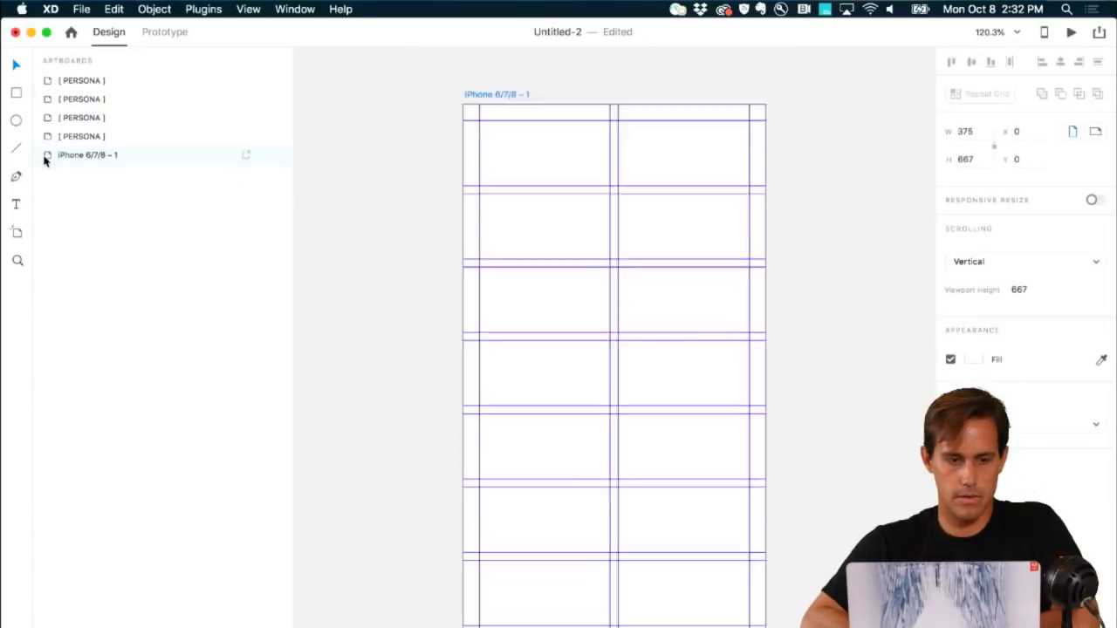
click(82, 103)
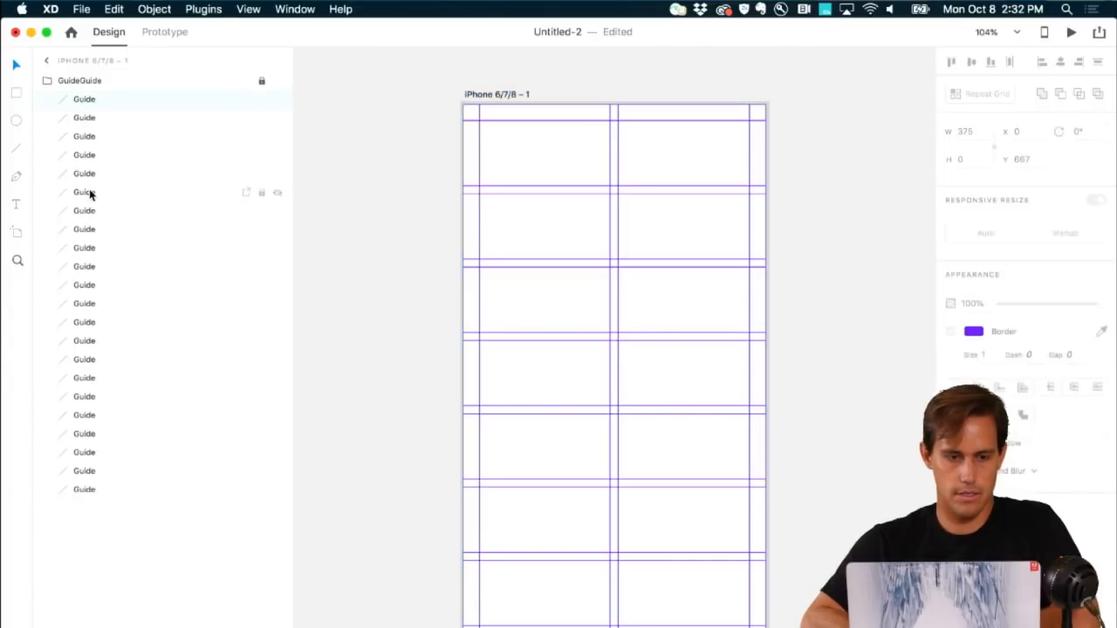
shift+click(78, 248)
Step: Open Rename It's Rename Selected Layers dialog for the selected guides
click(218, 9)
mouse_move(248, 87)
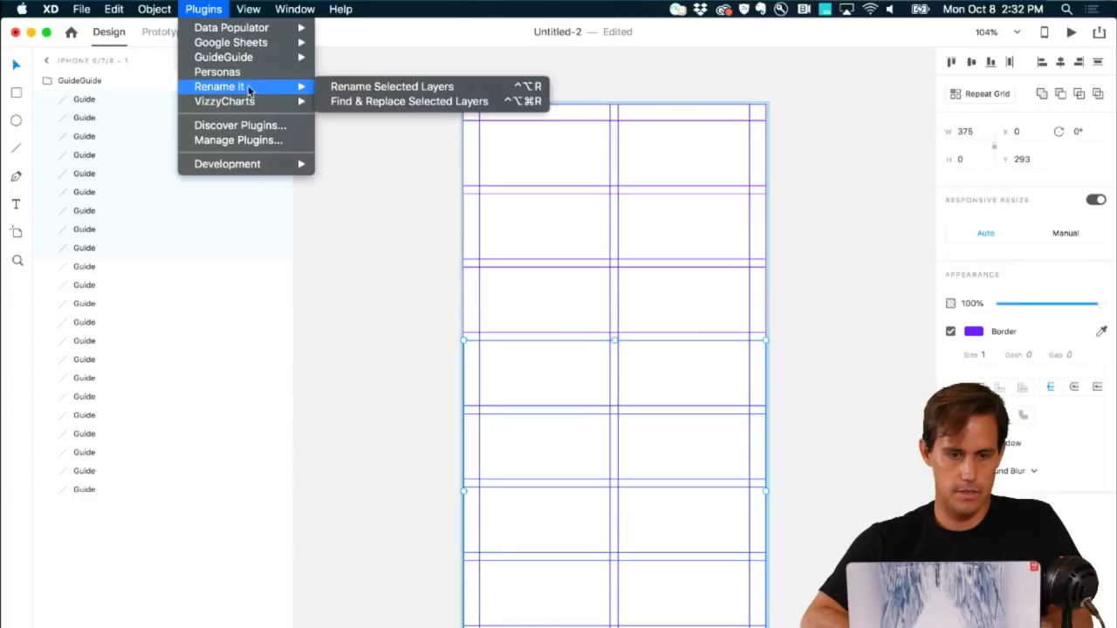
click(341, 90)
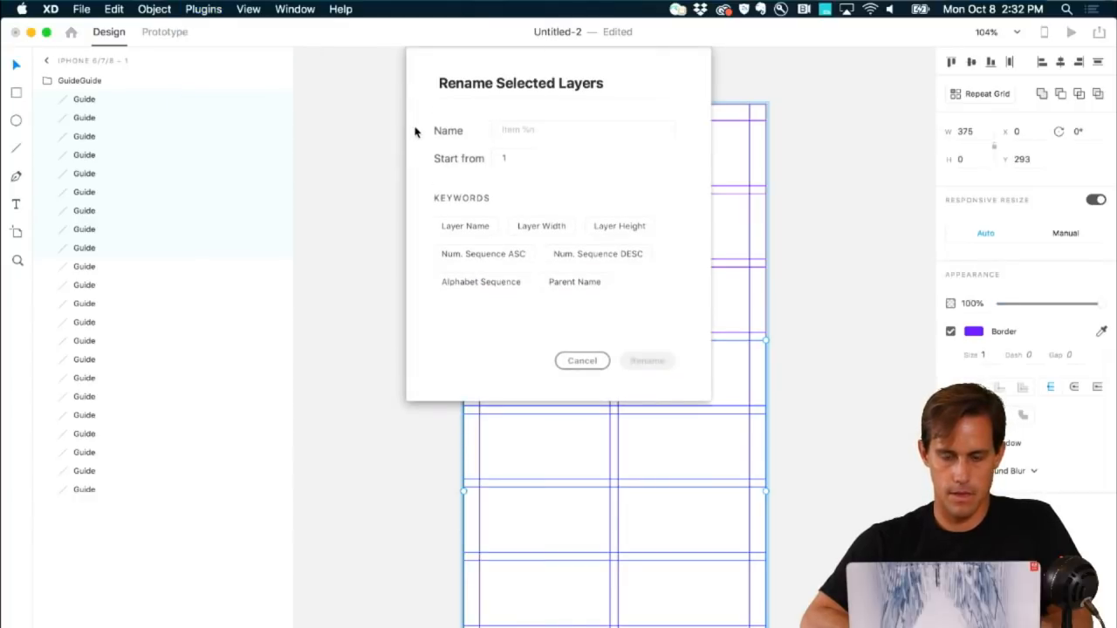
click(578, 361)
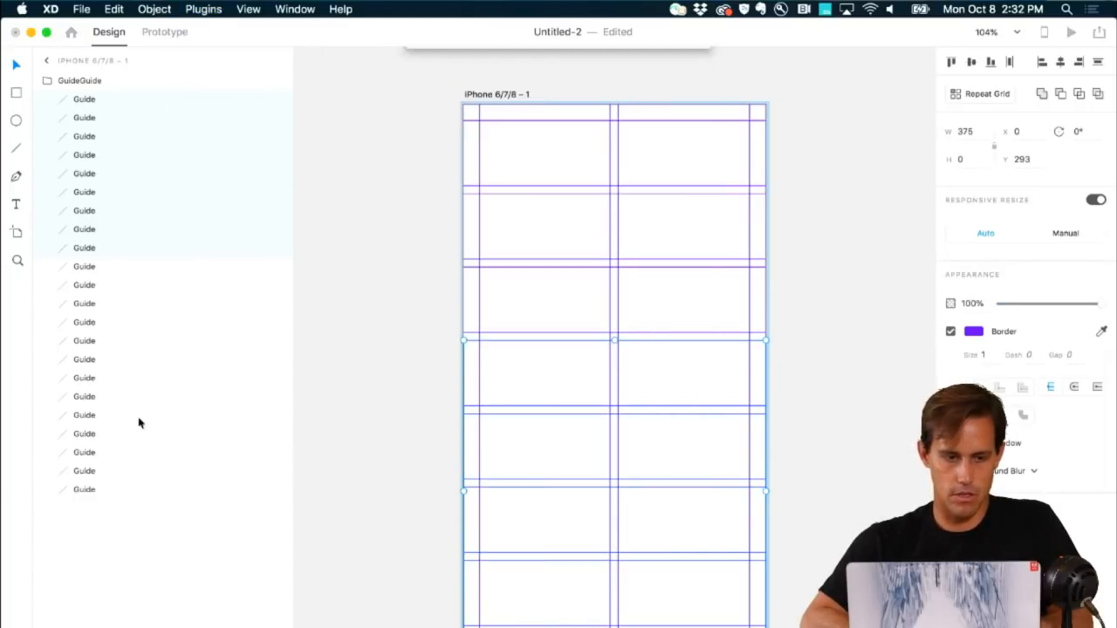
click(220, 11)
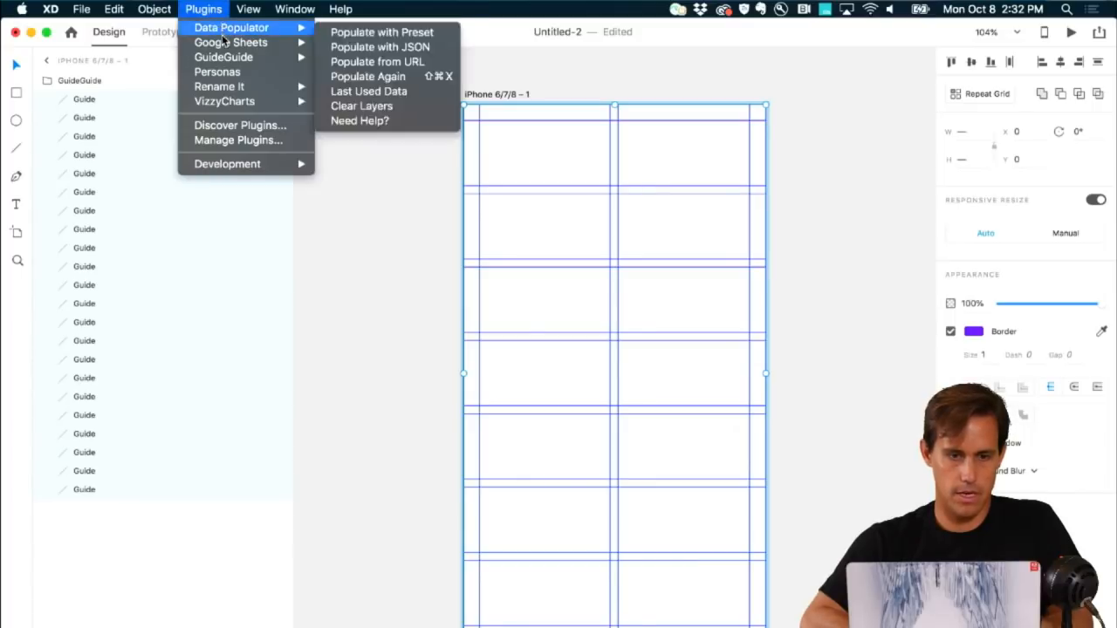
mouse_move(279, 88)
click(341, 91)
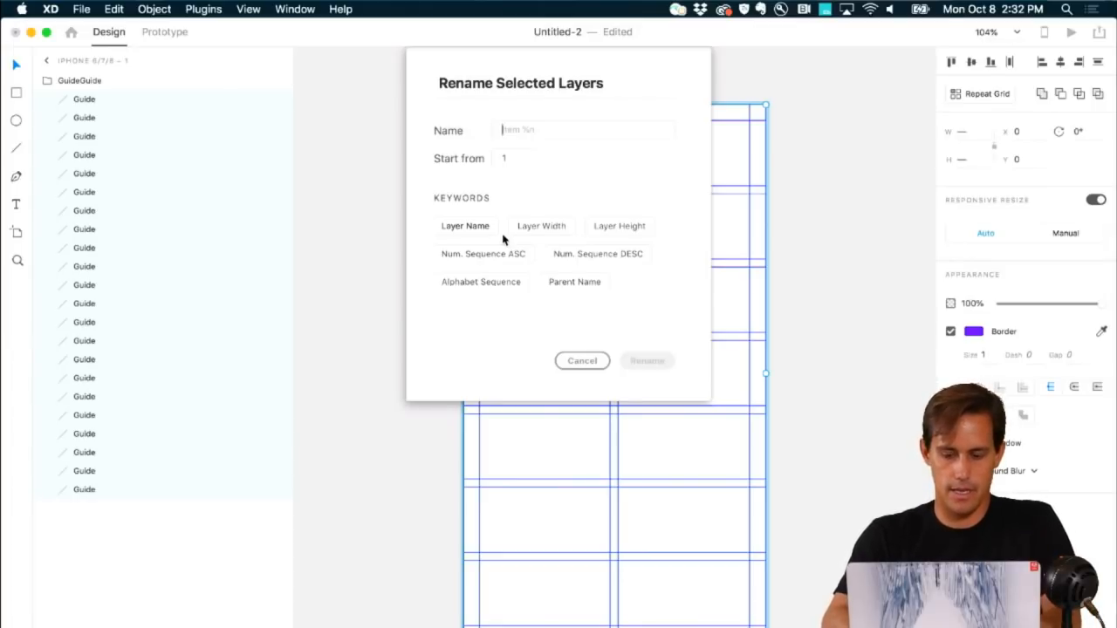
Step: Name the guides 'Line %n' and apply them, then switch to the other open XD document
text(Line )
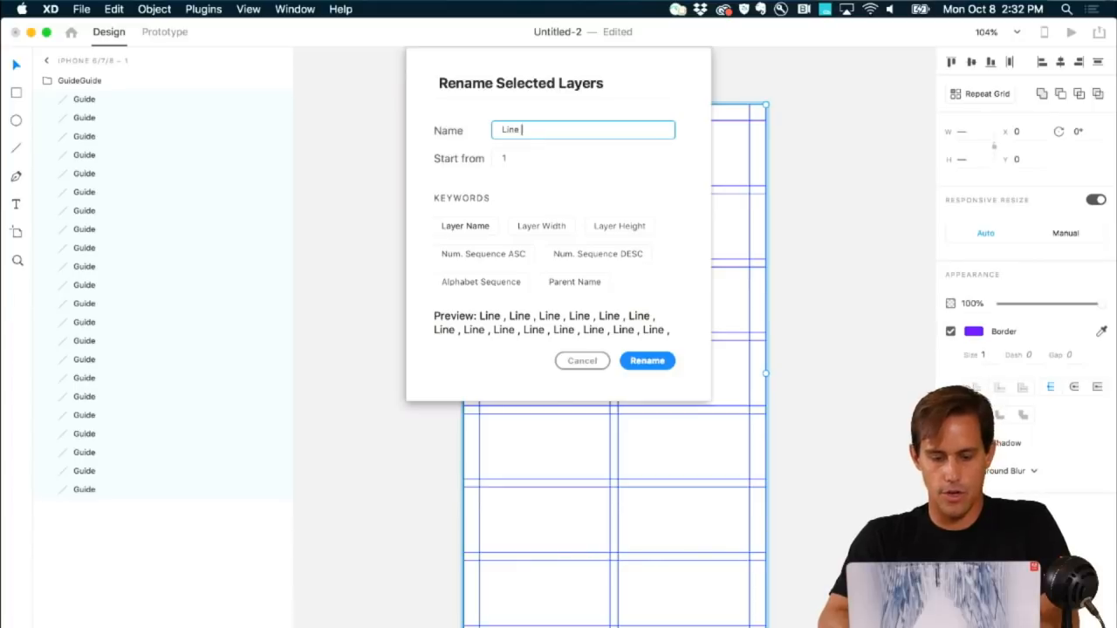
text(%)
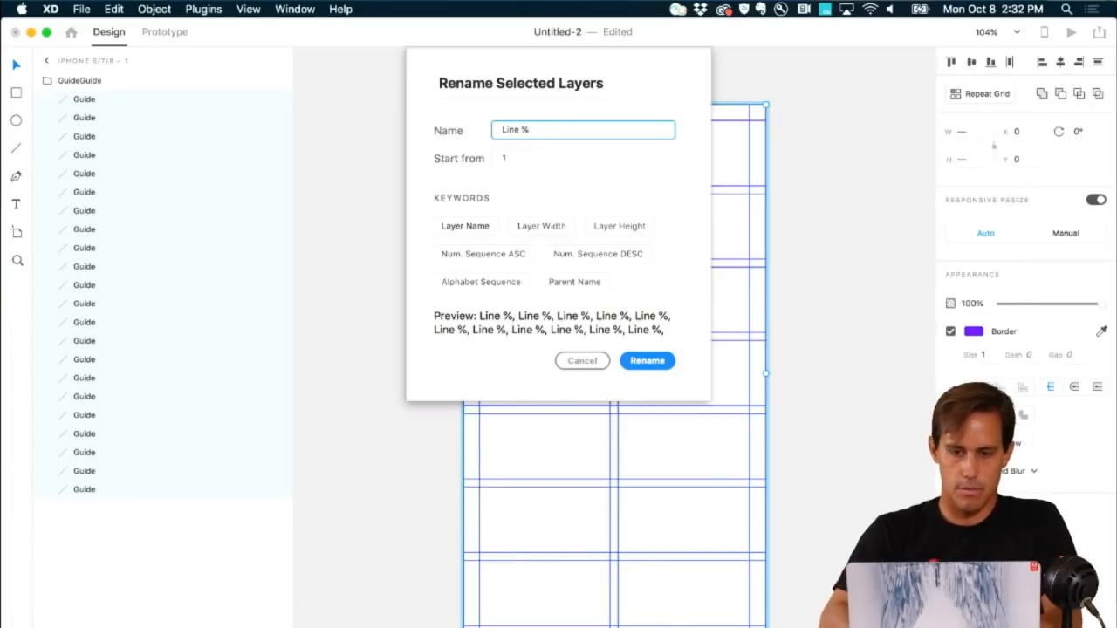
text(n)
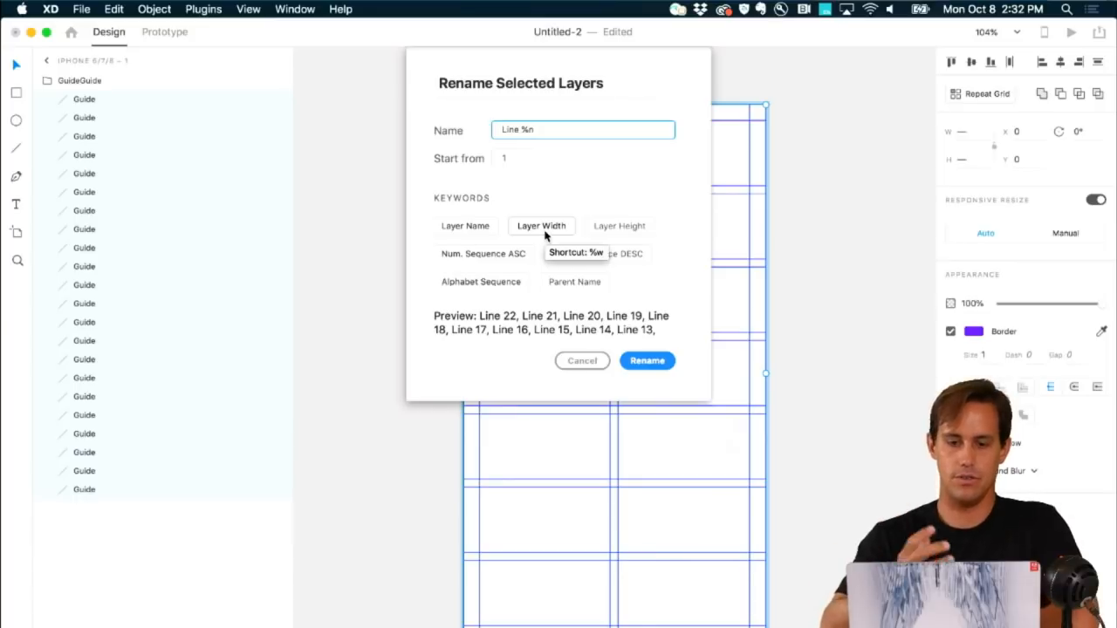
click(646, 361)
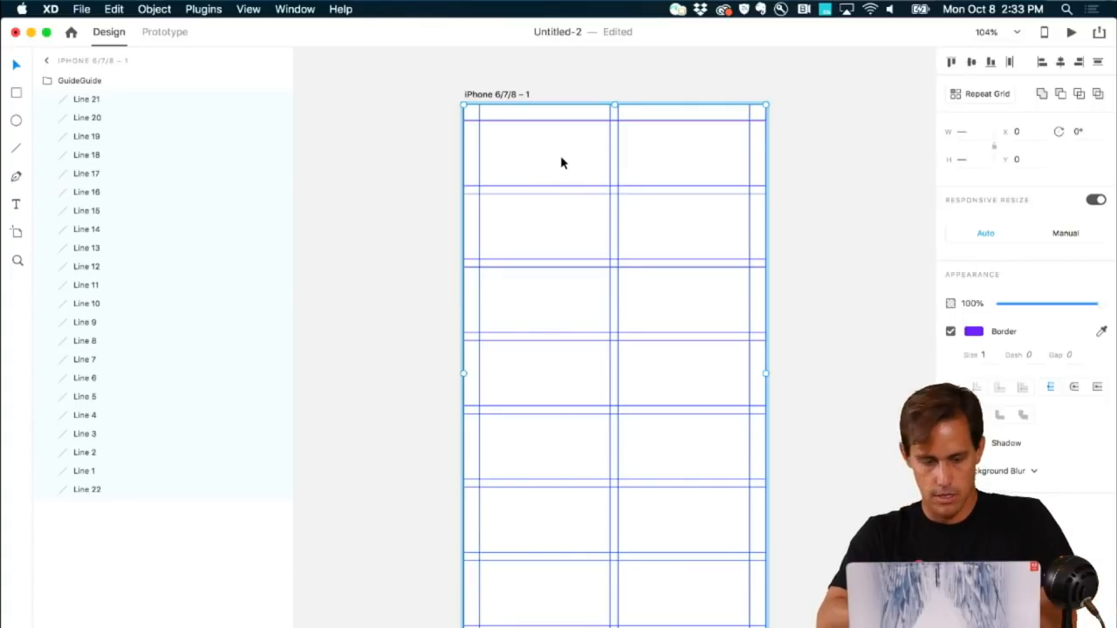
key(super+grave)
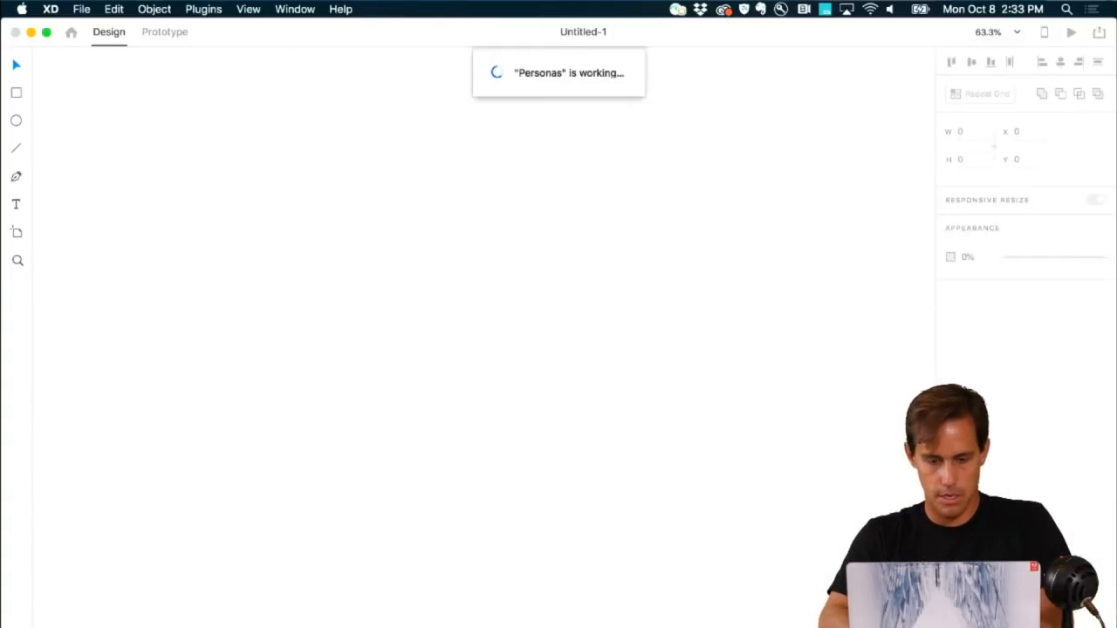
Step: From the datapopulator-demo document, create a new iPhone 6/7/8 document
click(379, 627)
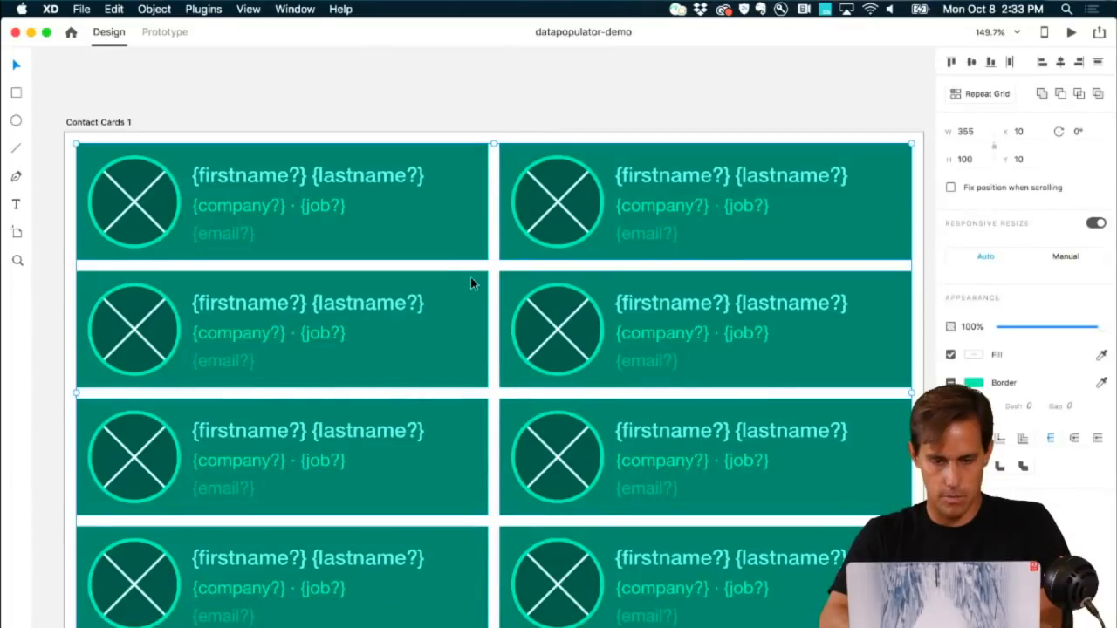
scroll(472, 279, down, 10)
scroll(472, 279, up, 2)
key(super+n)
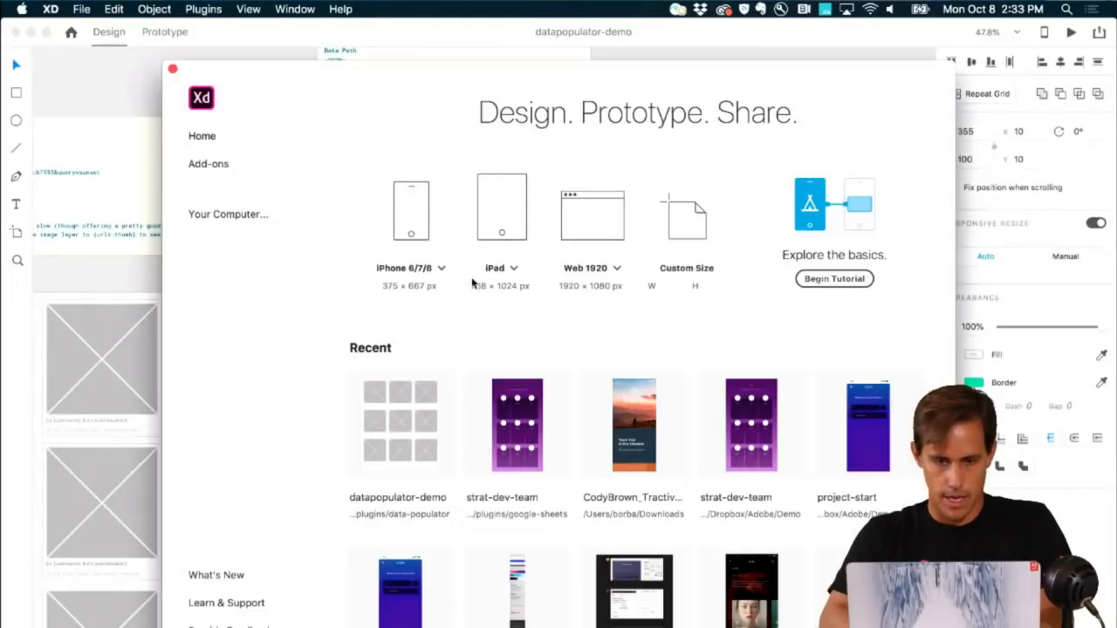
click(419, 220)
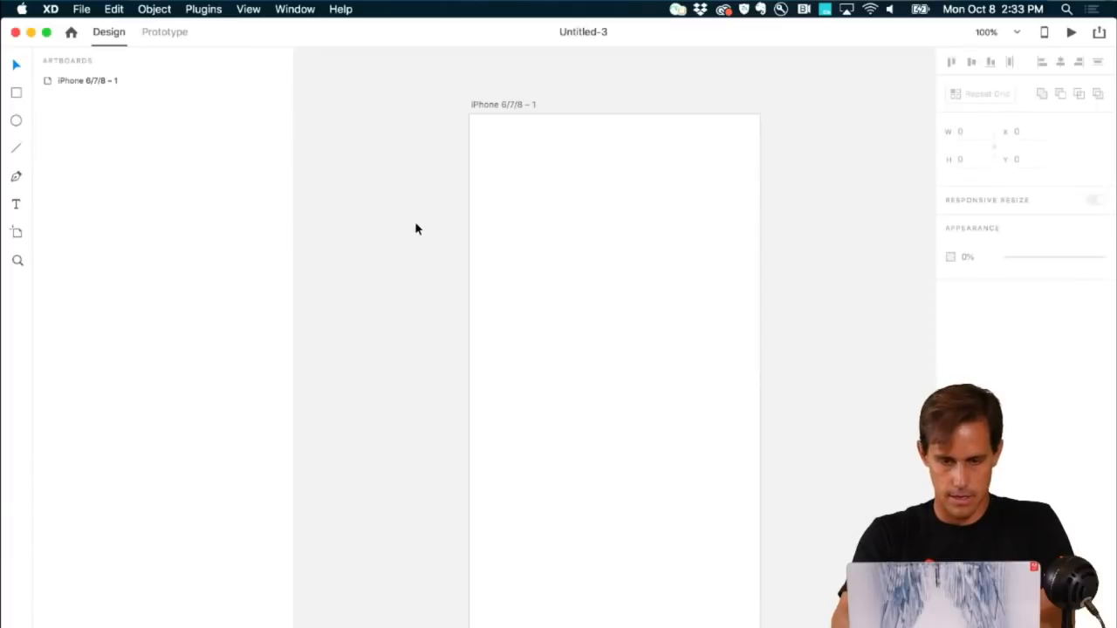
Step: Add a 'Movie Title' text layer on the artboard
key(t)
click(523, 231)
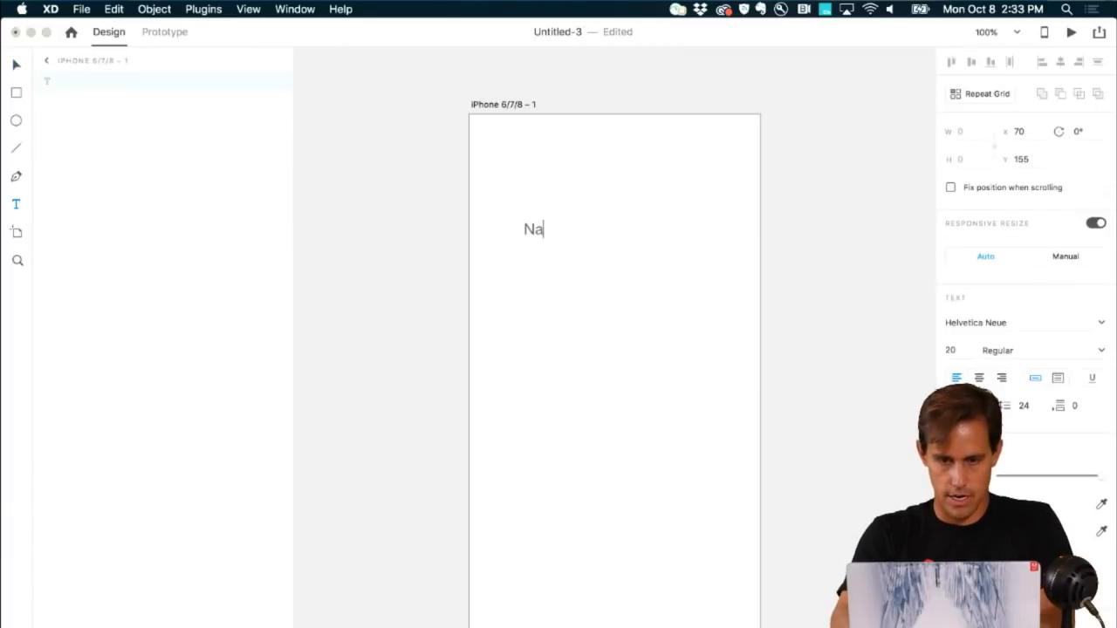
text(Name)
double_click(551, 235)
text(M)
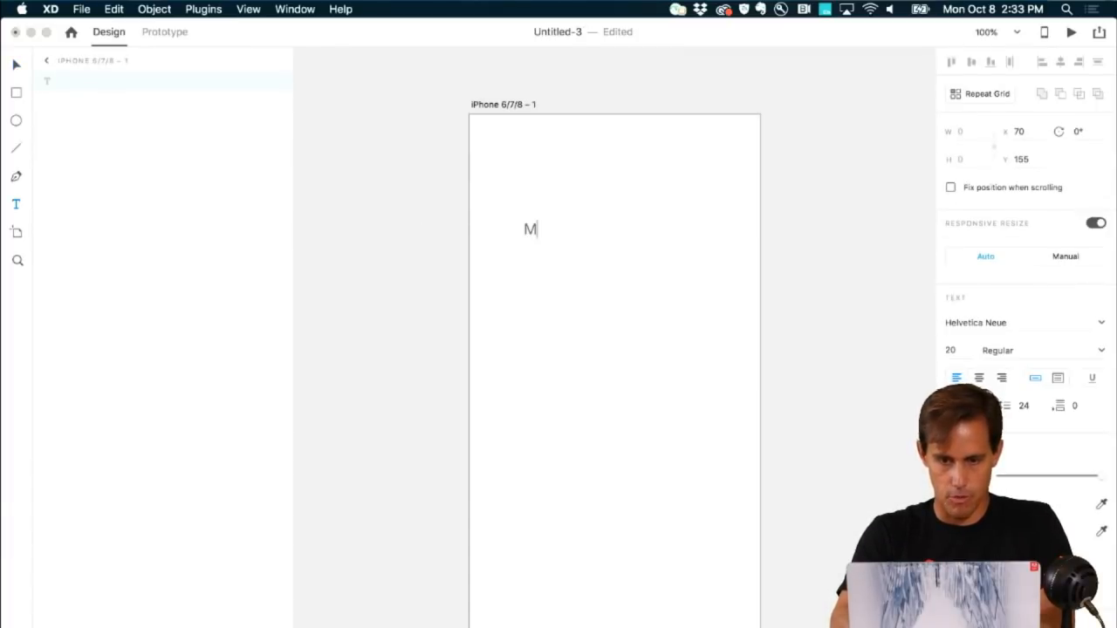
text(ovie Title)
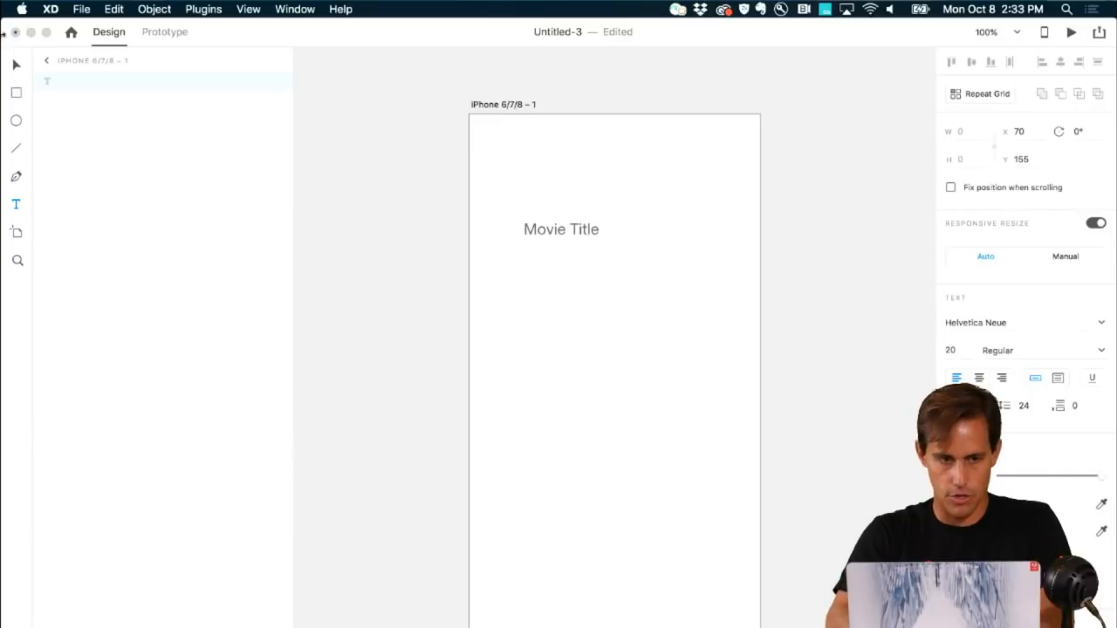
click(16, 66)
Step: Turn Movie Title into a repeat grid extended down to six rows
key(super+r)
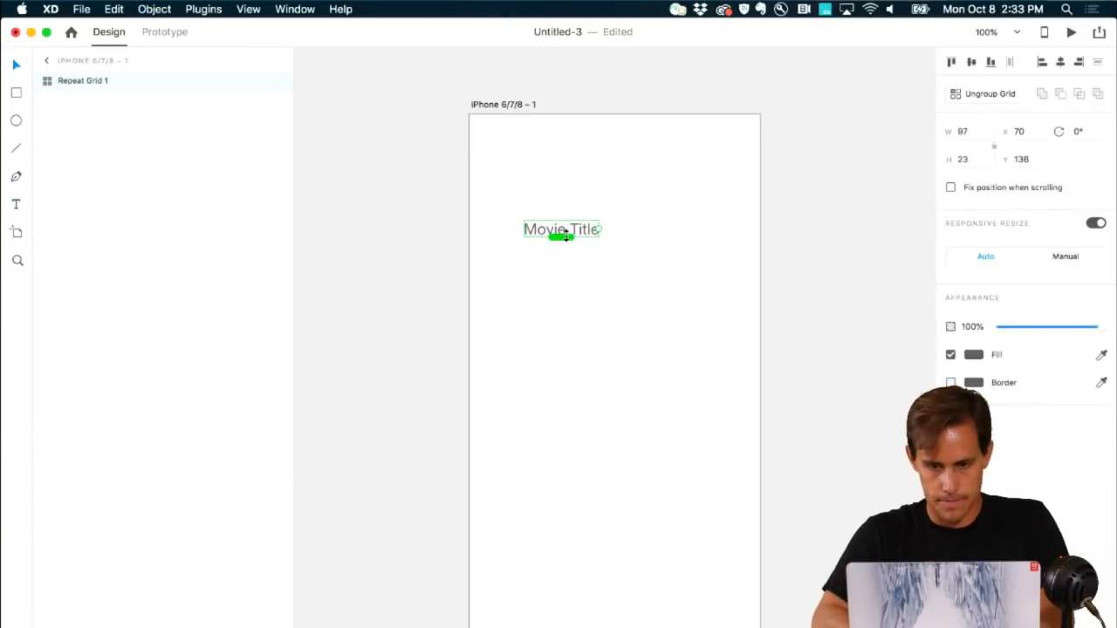
drag(561, 236, 598, 411)
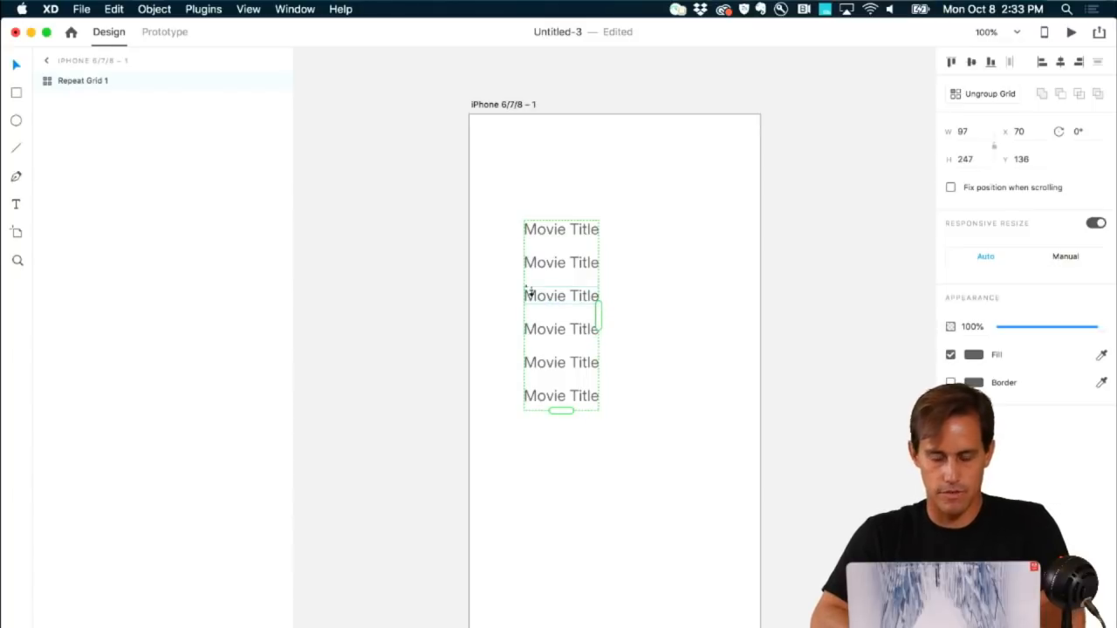
click(209, 10)
Step: Load Mock Movie Data - US.csv from the google-sheets plugin folder into the grid's titles
mouse_move(220, 32)
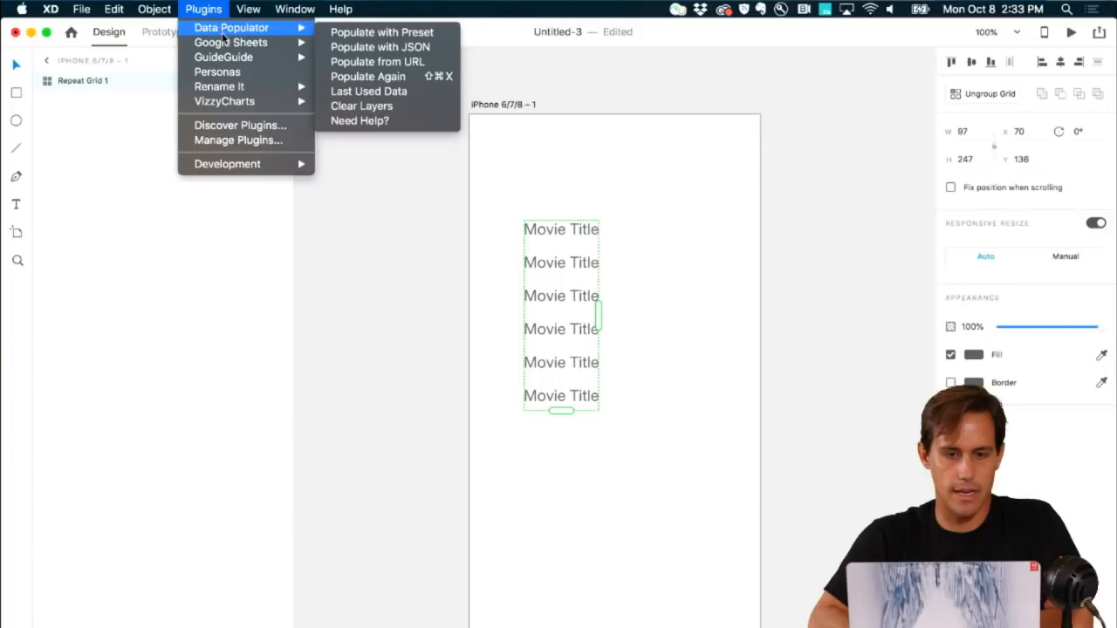
click(362, 55)
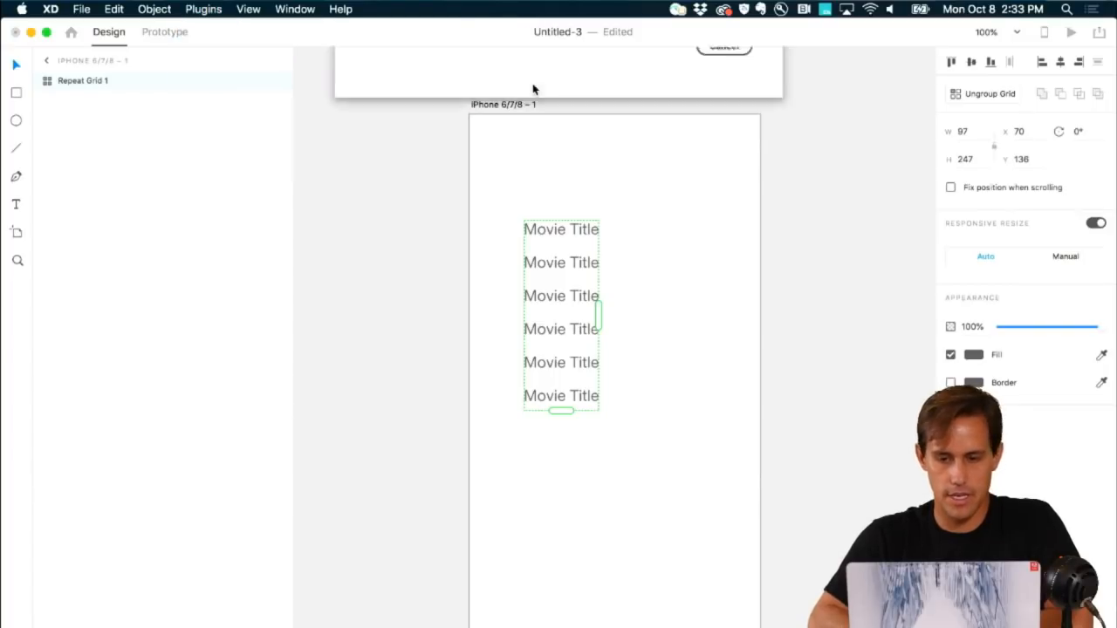
click(563, 377)
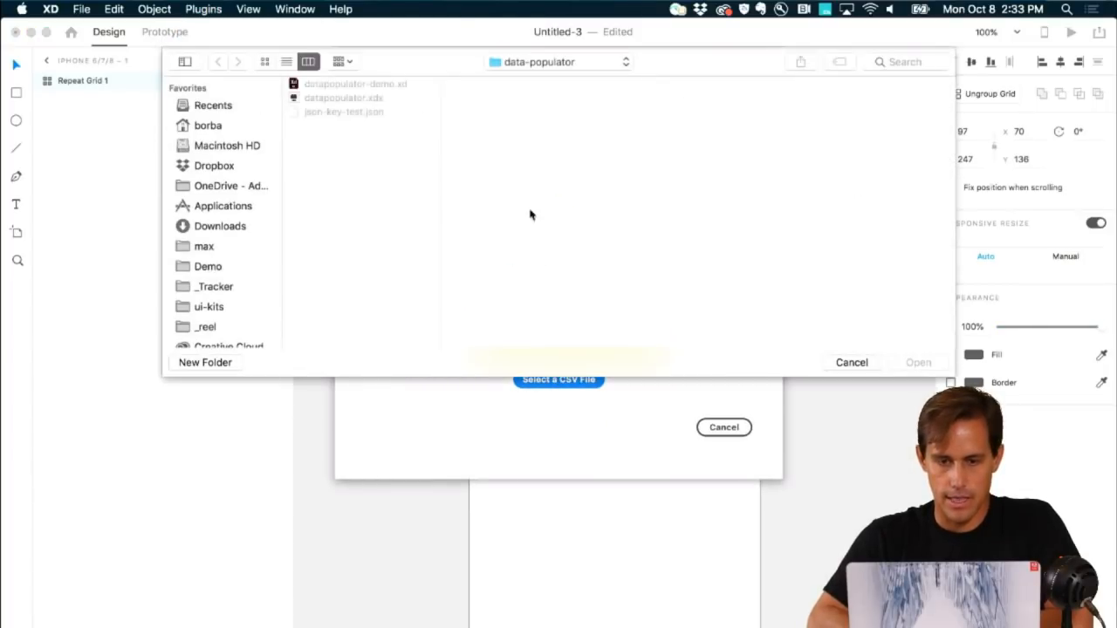
click(519, 61)
click(516, 77)
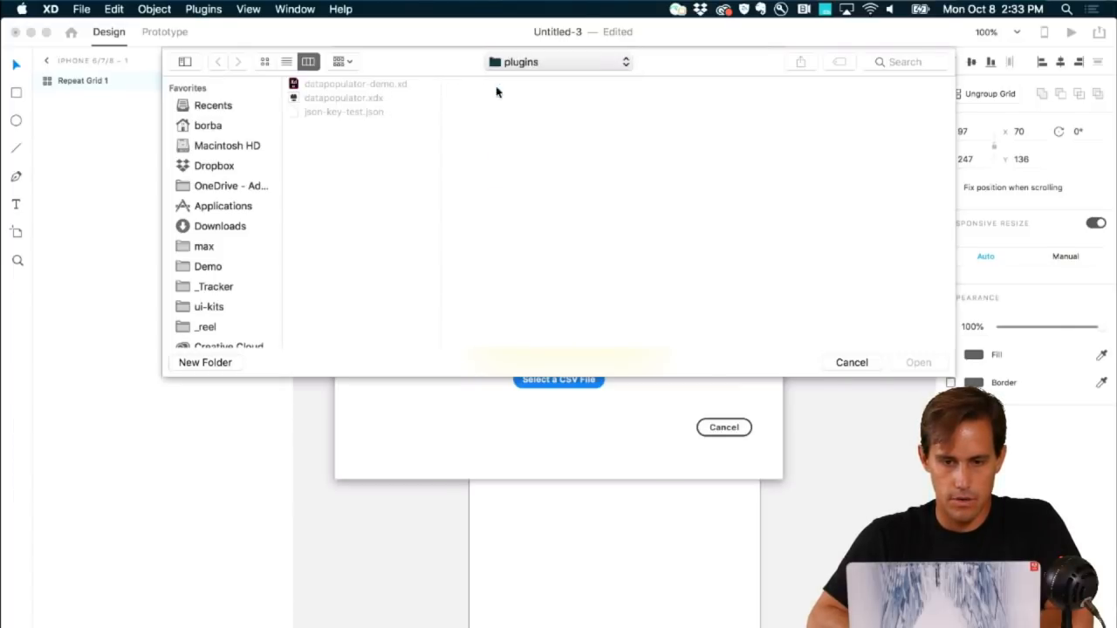
click(509, 112)
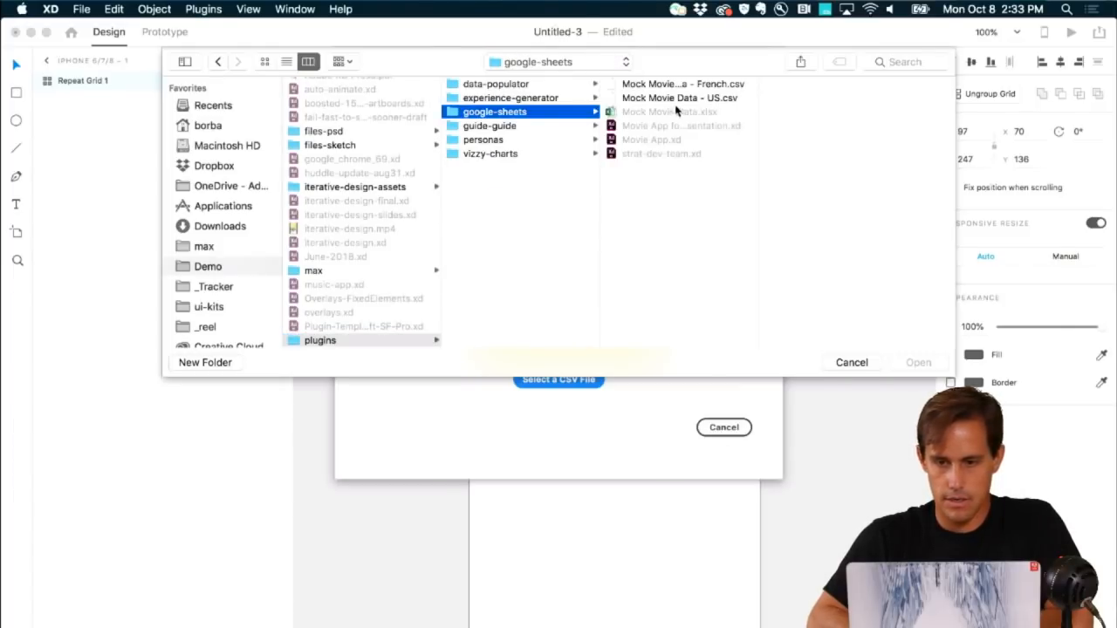
click(689, 99)
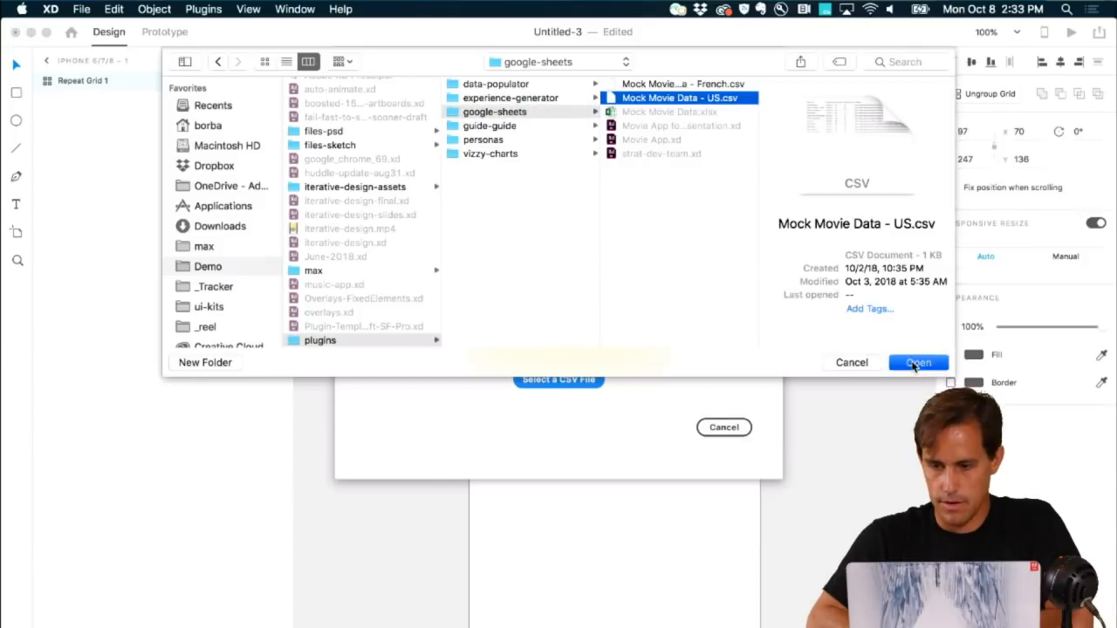
click(916, 362)
click(728, 430)
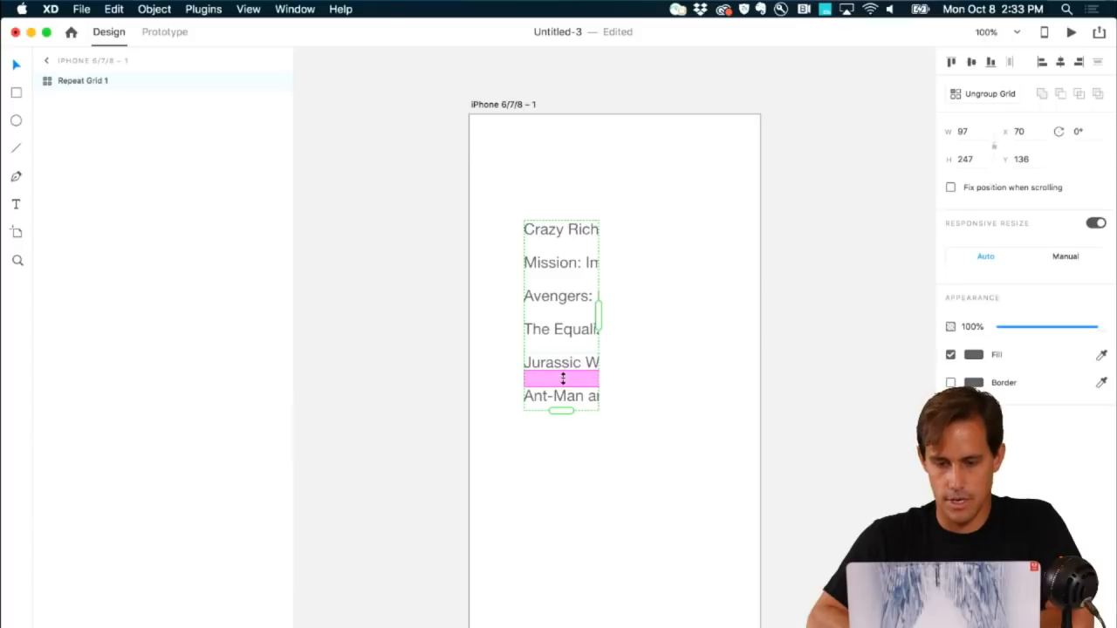
Step: Tighten the row gap, add a second column, widen the column gap and move the grid up-left
drag(562, 374, 565, 340)
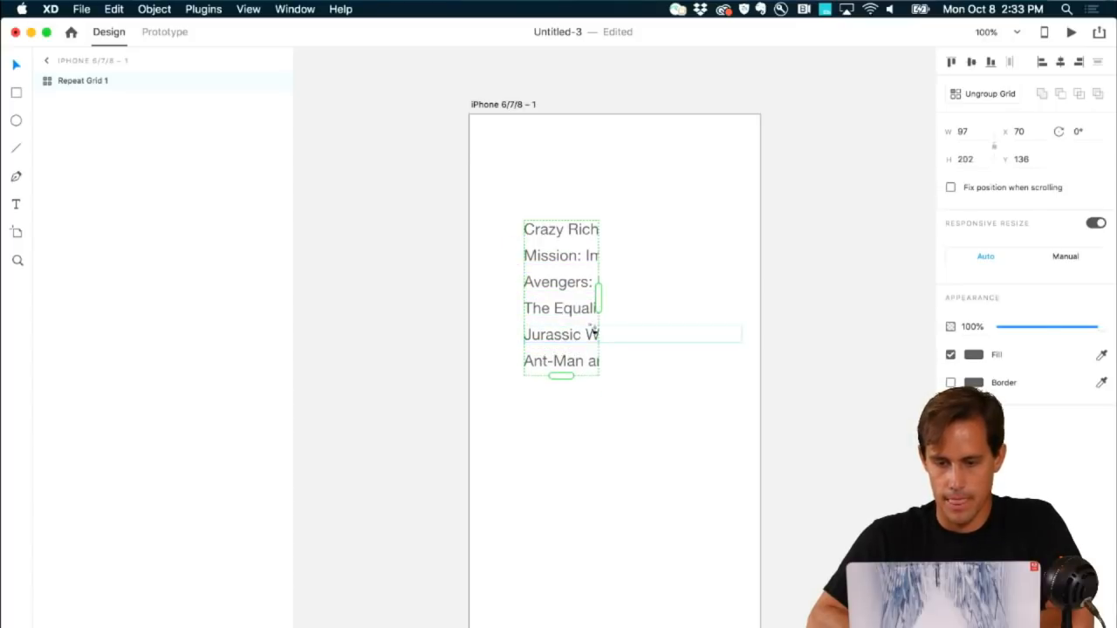
drag(600, 302, 701, 302)
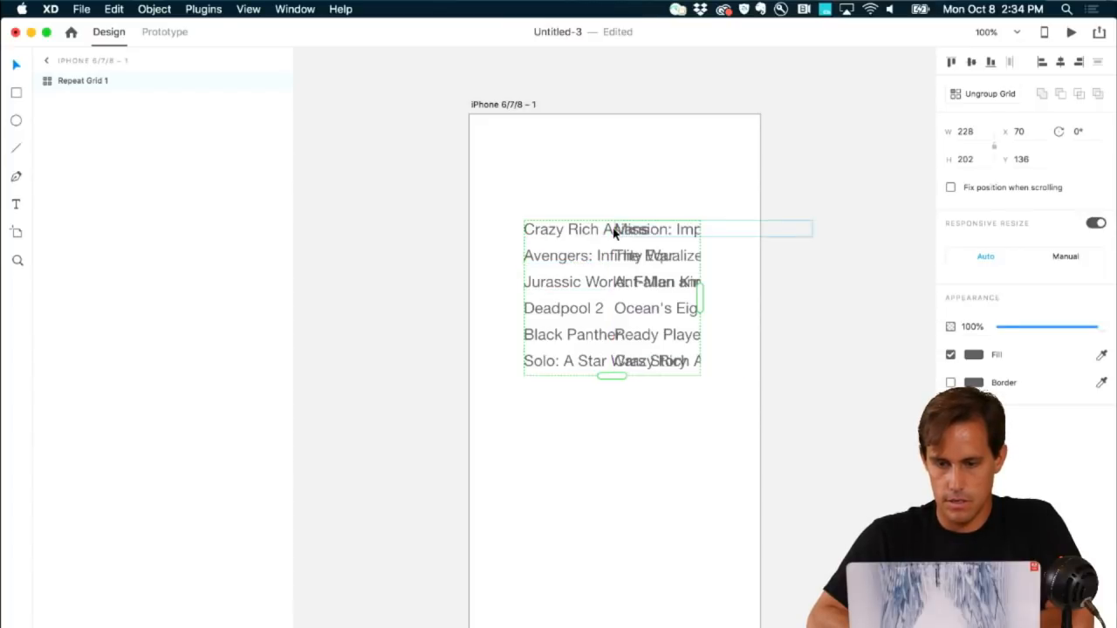
drag(611, 228, 748, 235)
click(692, 212)
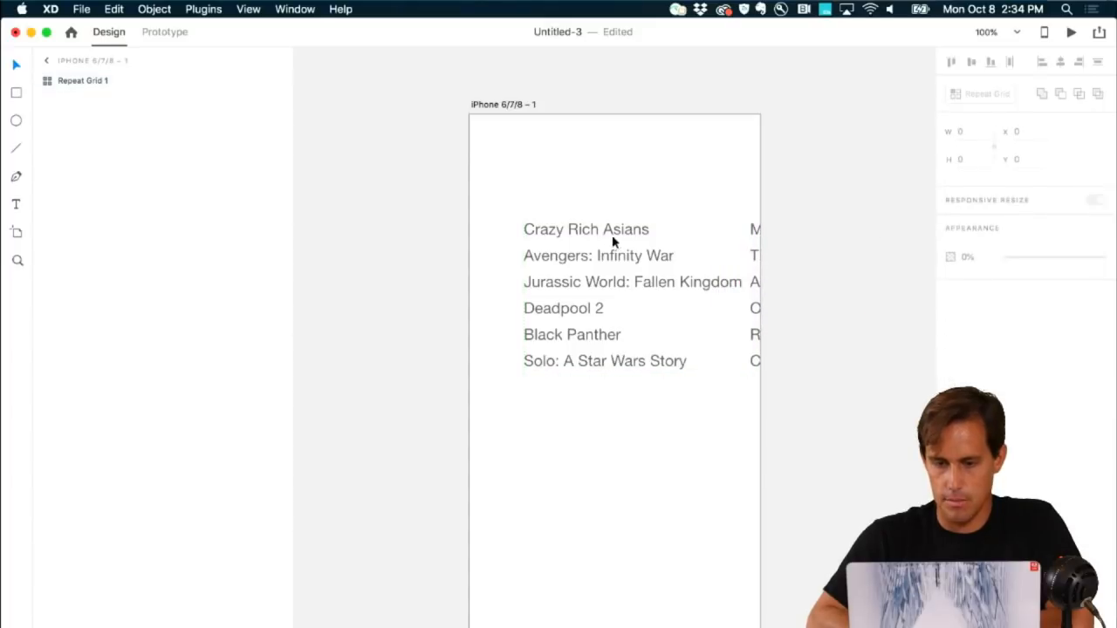
drag(602, 233, 582, 202)
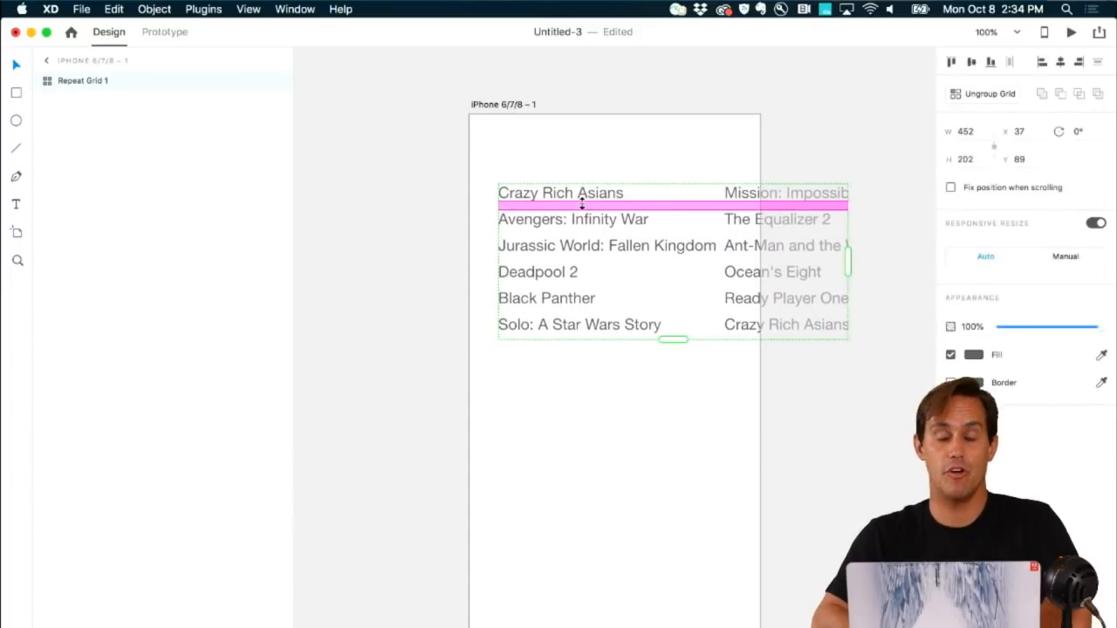
click(659, 390)
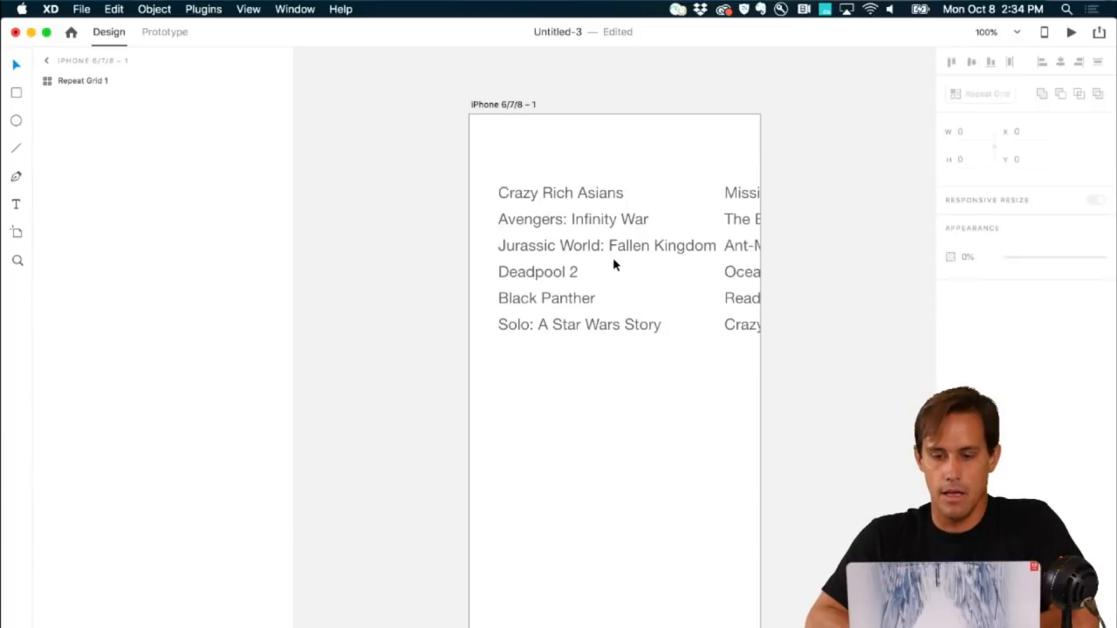